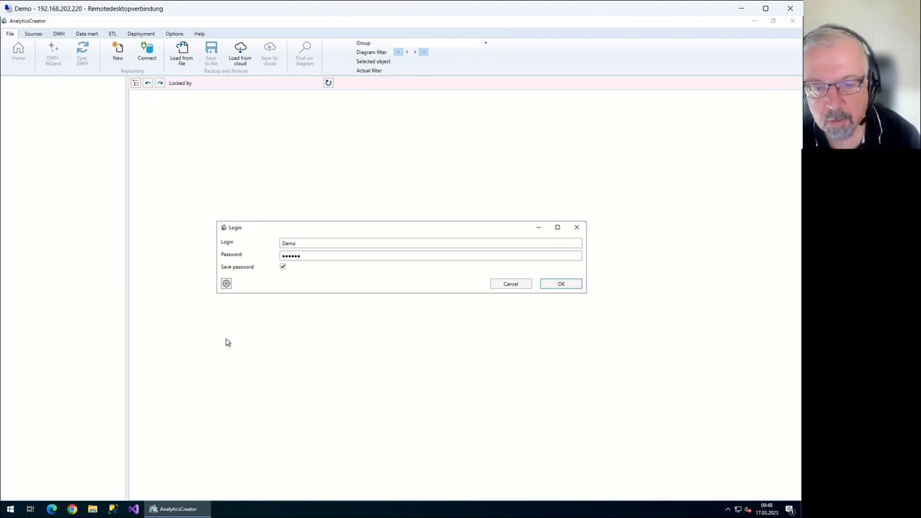
Confirm the repository server login and begin creating a new repository
key(Return)
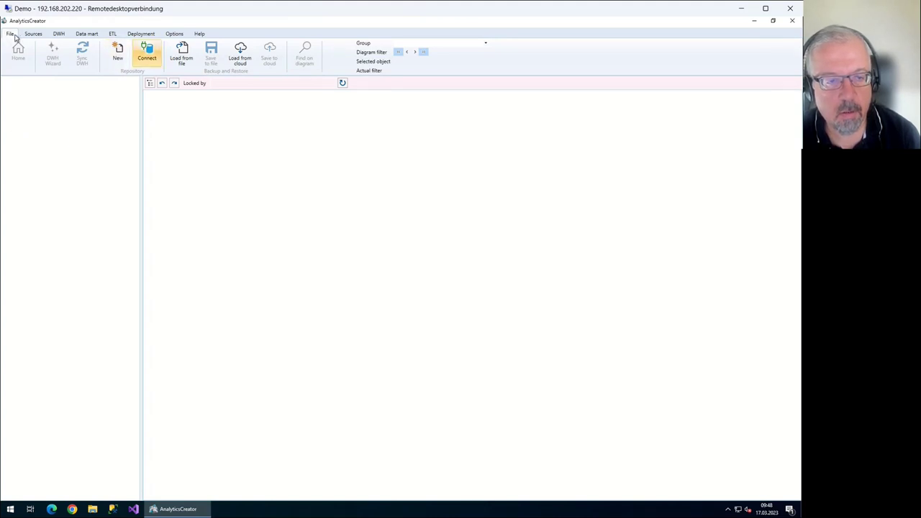
click(117, 52)
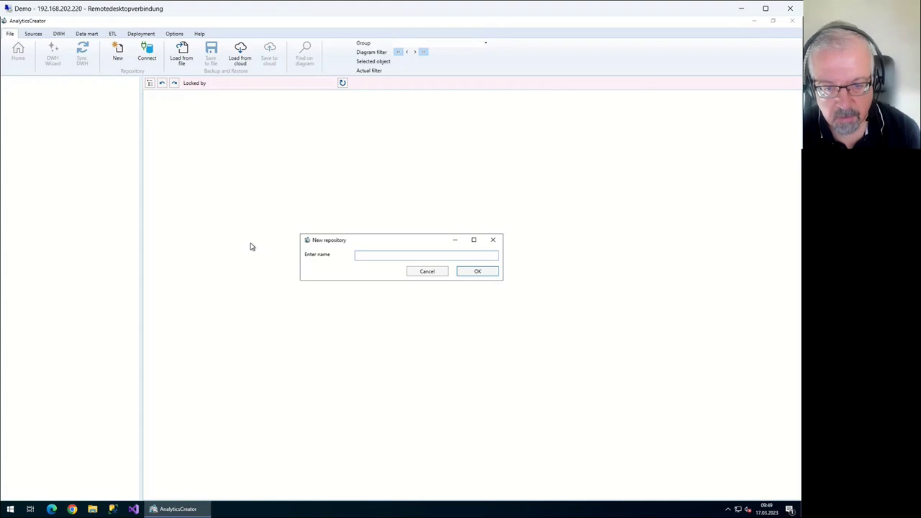
Create the repository DemoSAP_DataVault and dismiss the creation log once it finishes
text(DemoSAP)
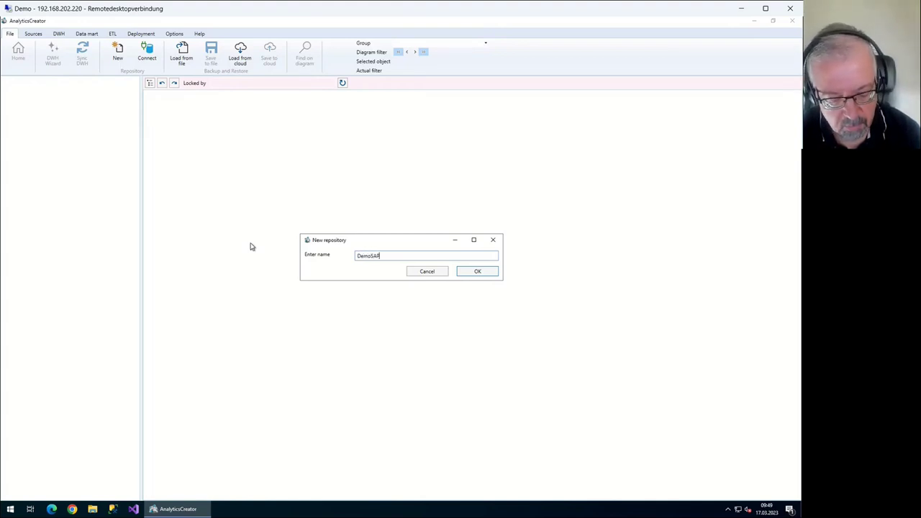
text(_DataV)
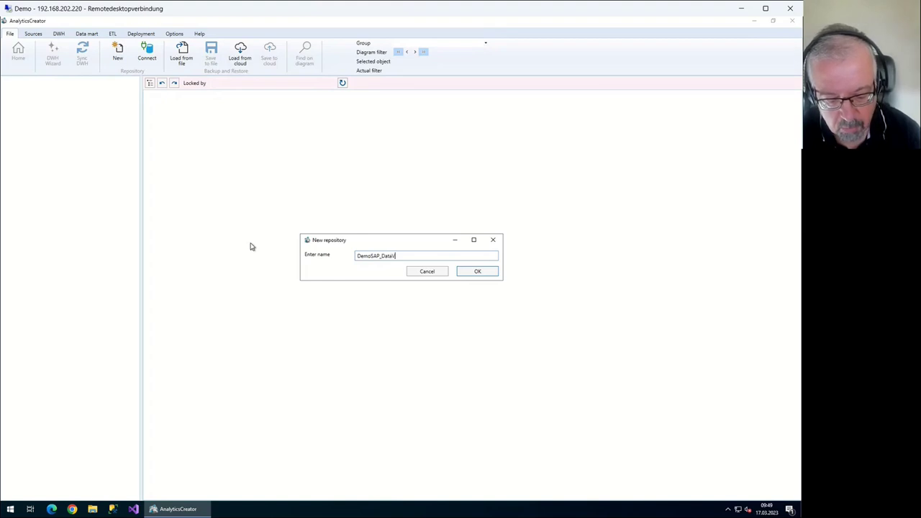
text(a)
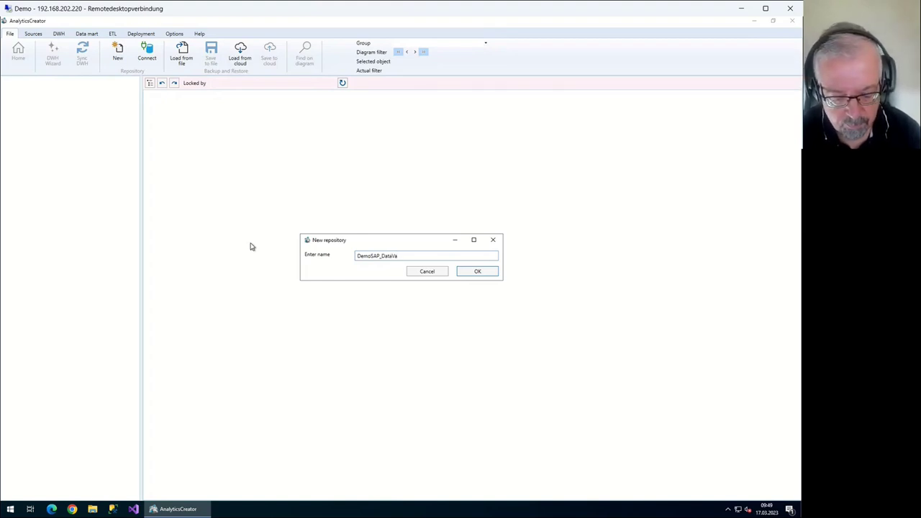
text(ult)
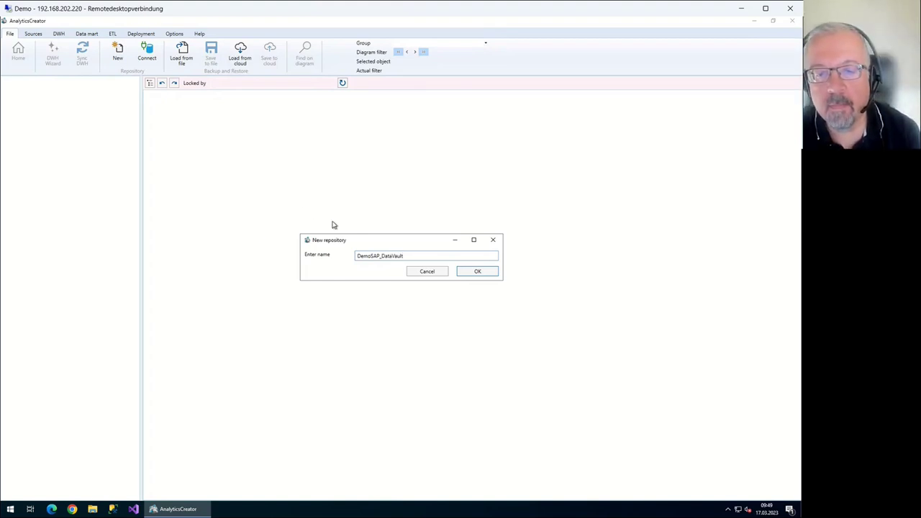
key(Return)
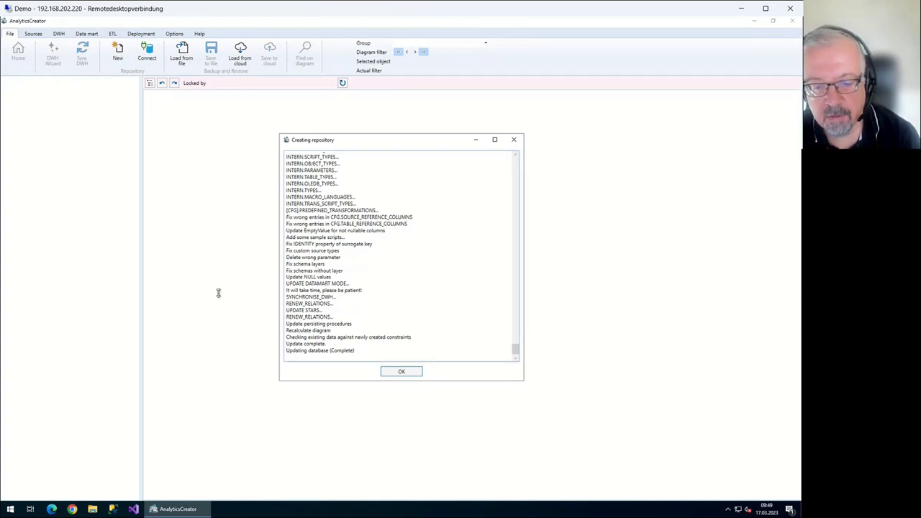
key(Return)
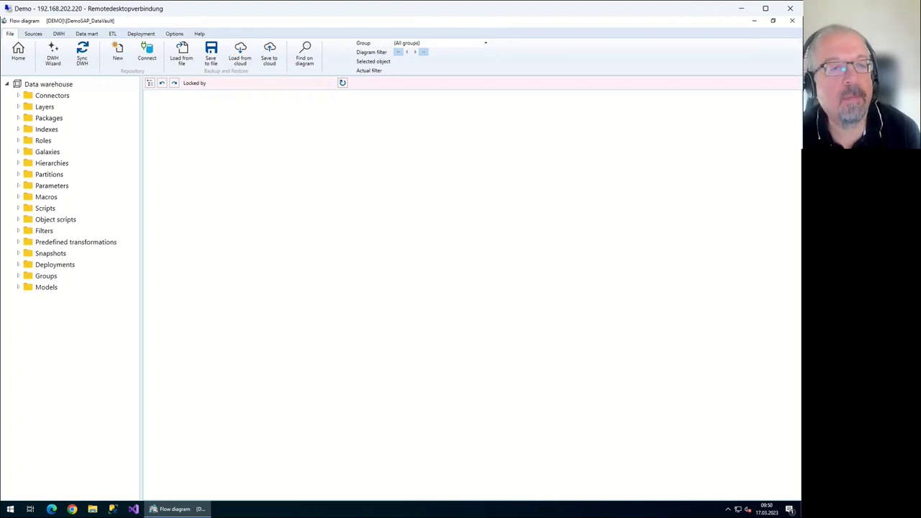
click(52, 94)
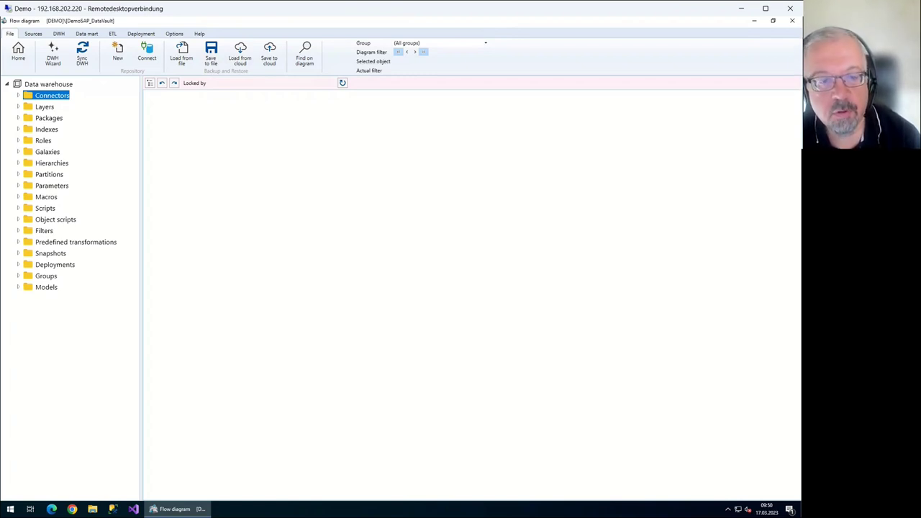
click(46, 287)
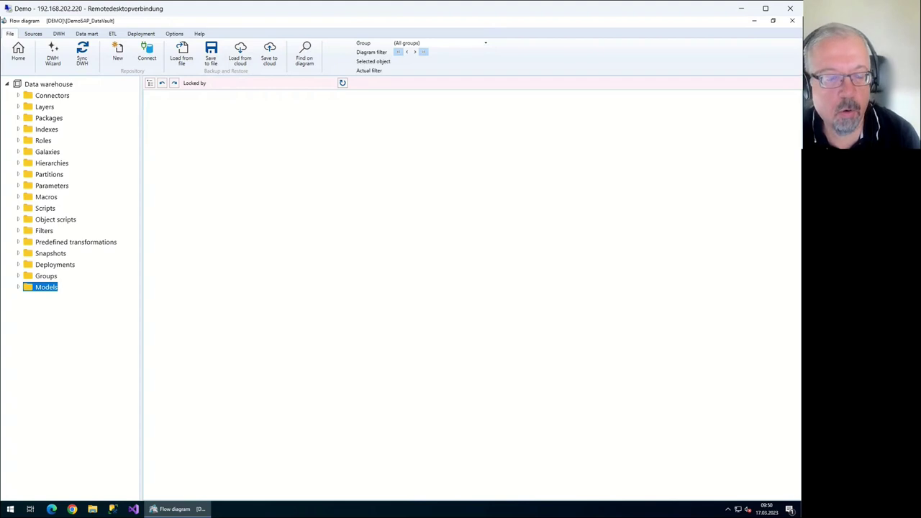
click(51, 95)
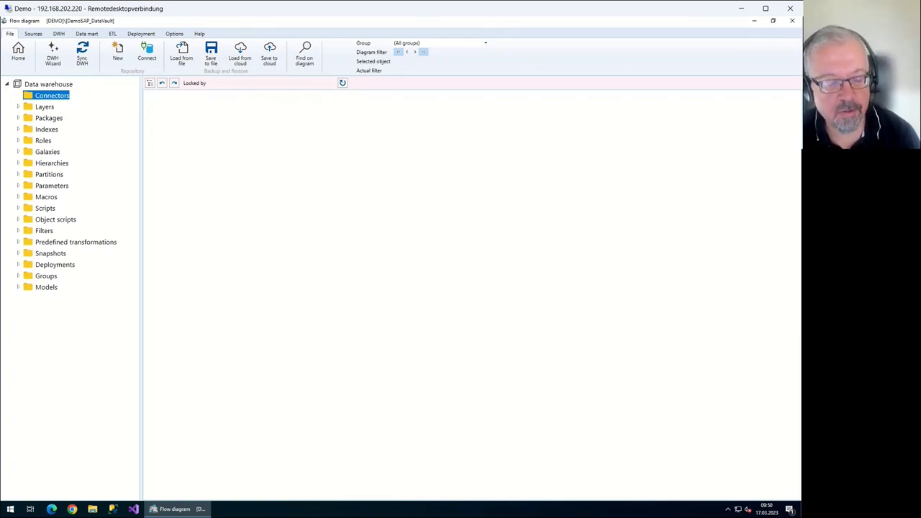
right_click(62, 96)
key(Up)
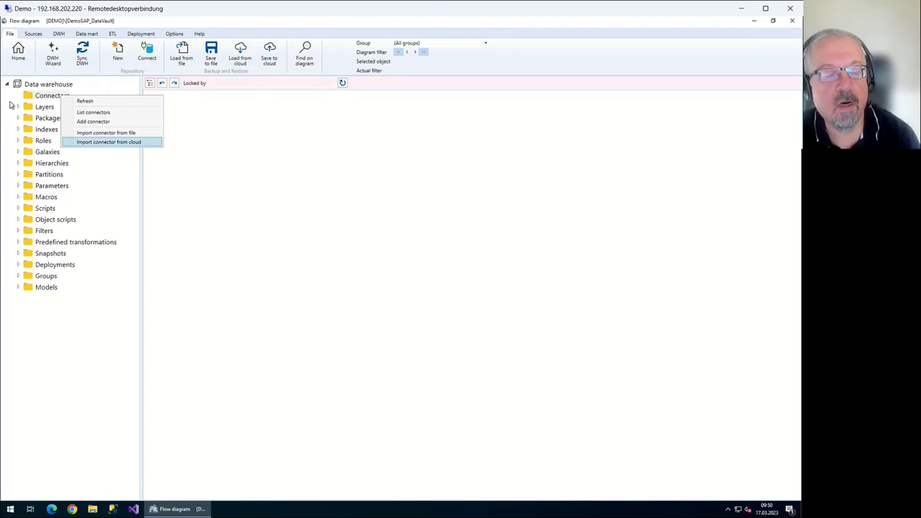
key(Escape)
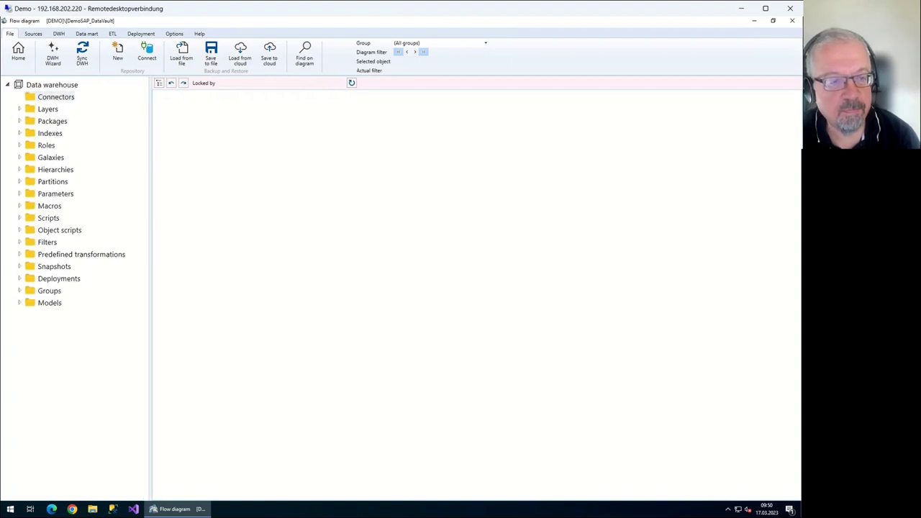
key(shift+F10)
key(Down)
key(Down)
key(Down)
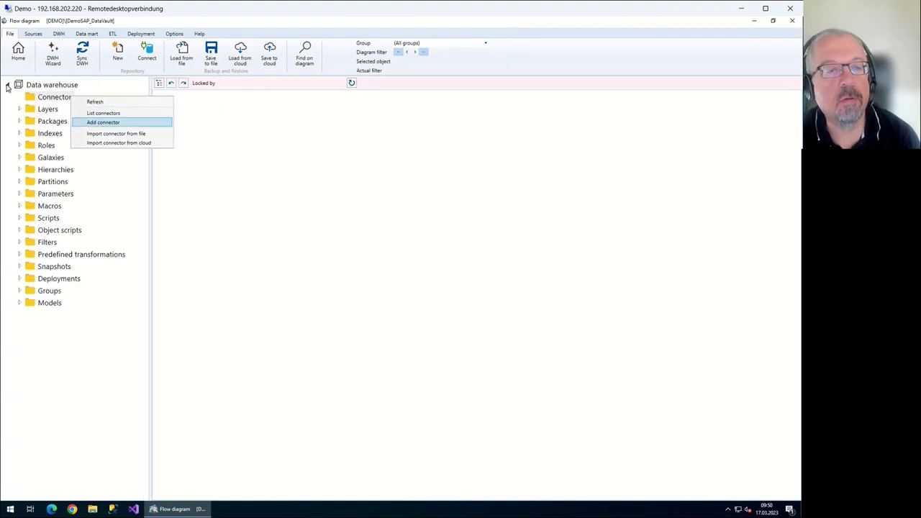
key(Return)
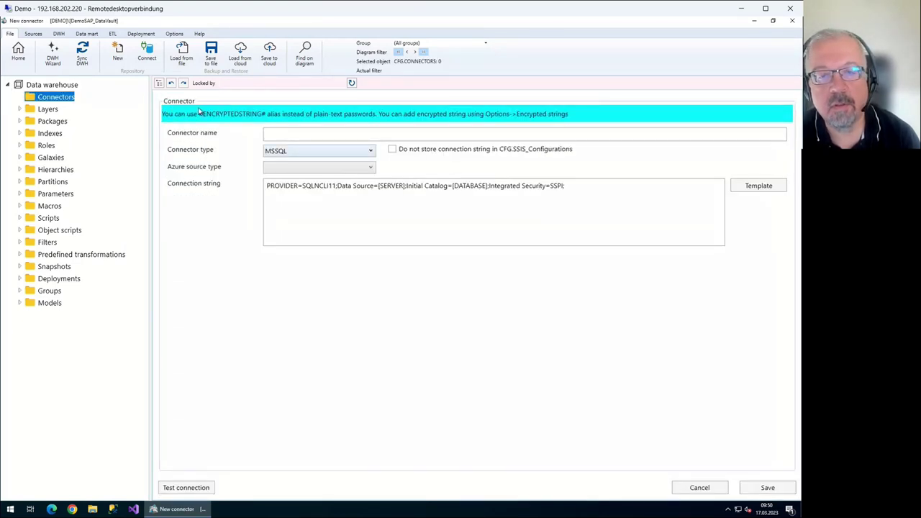
key(alt+Down)
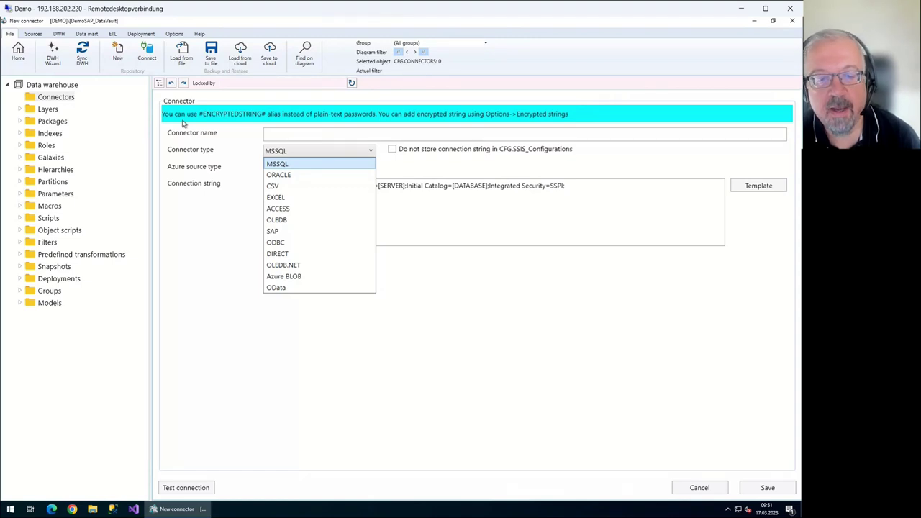
key(Down)
key(Down)
key(Down)
key(Down)
key(Down)
key(Down)
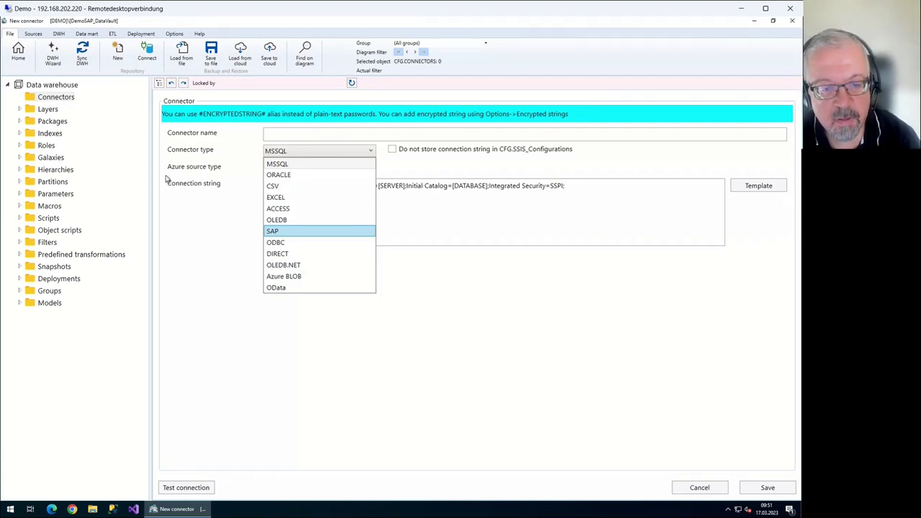
key(Return)
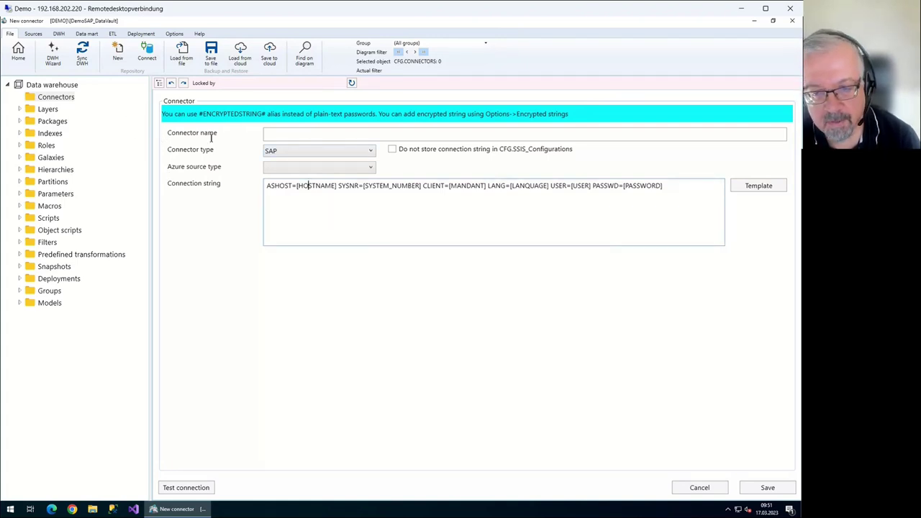
key(ctrl+Left)
key(ctrl+shift+Right)
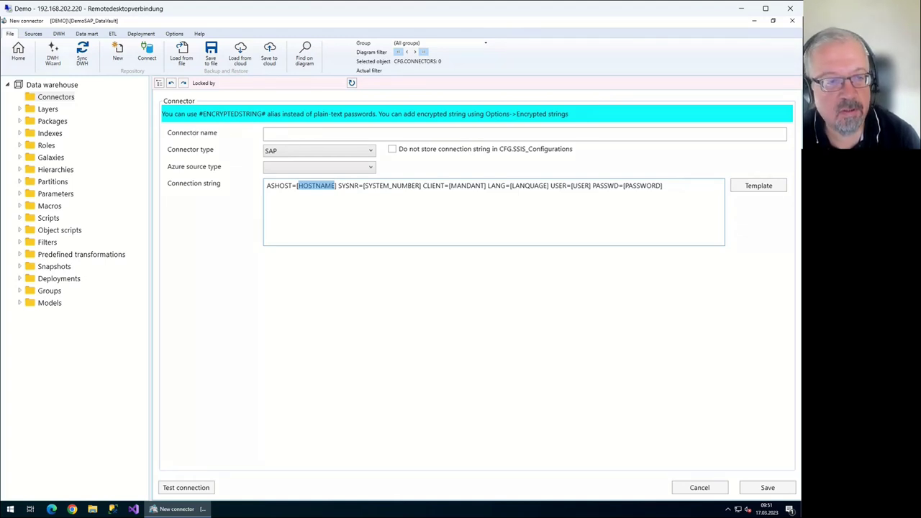
click(18, 52)
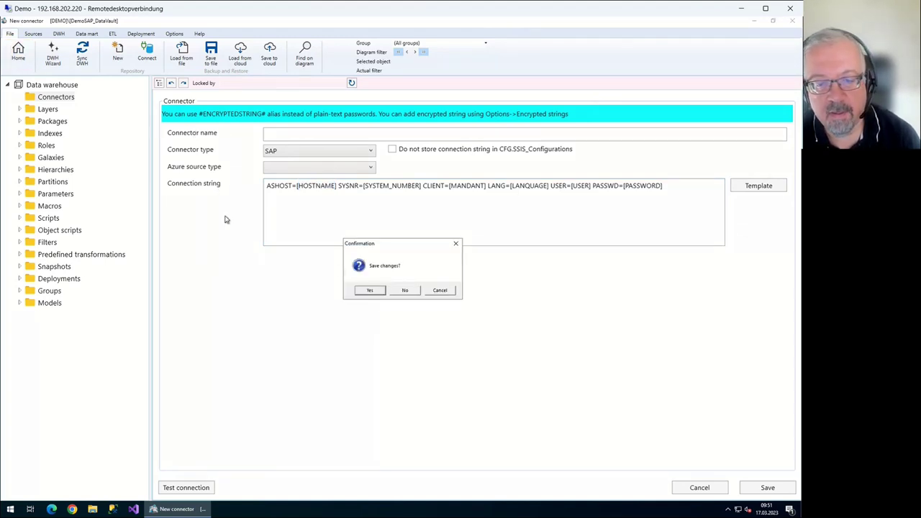
key(n)
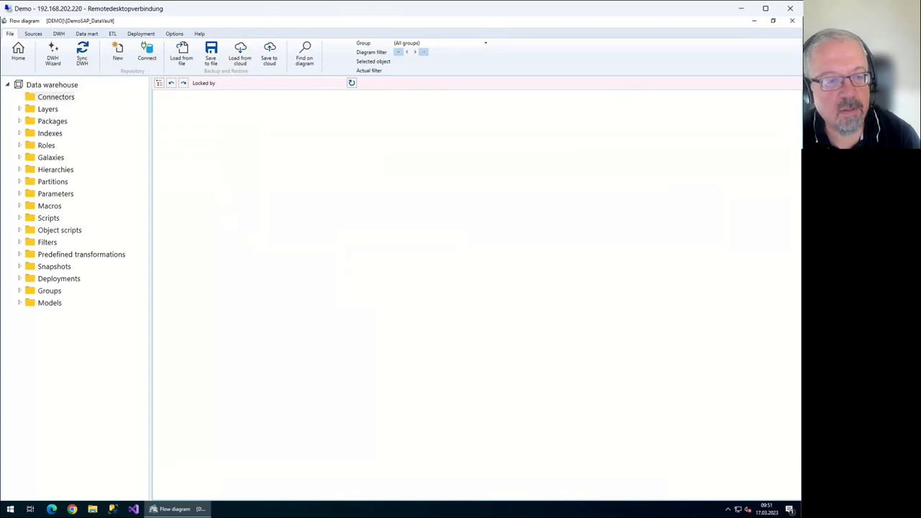
Import the SAP FI connector from the cloud's Demo repositories into Connectors
right_click(59, 97)
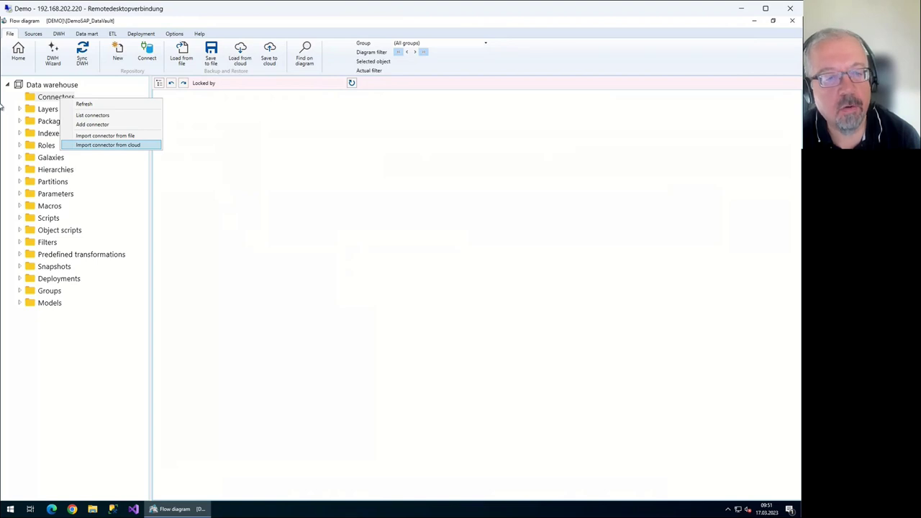
key(Return)
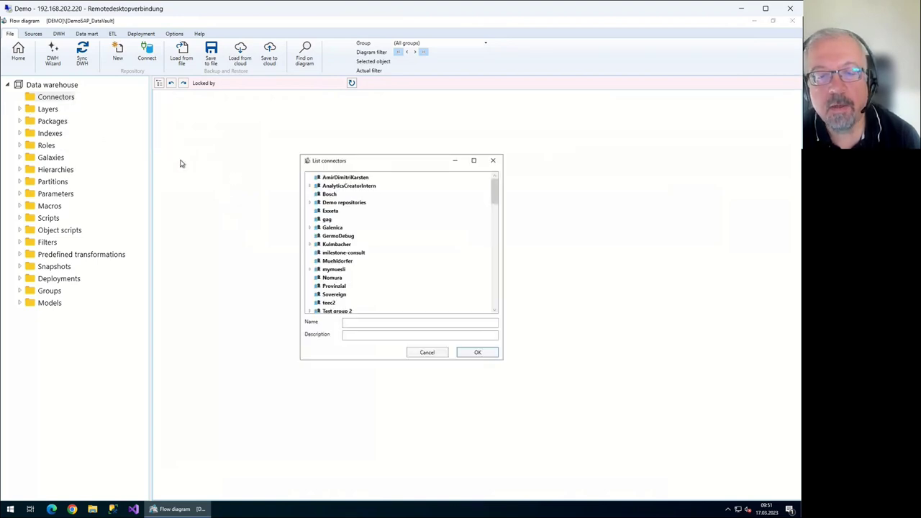
key(d)
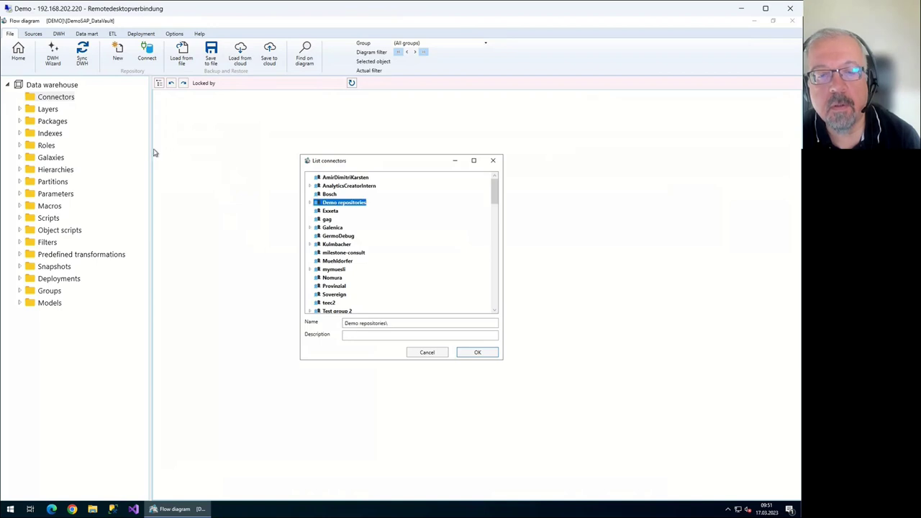
key(Right)
key(Down)
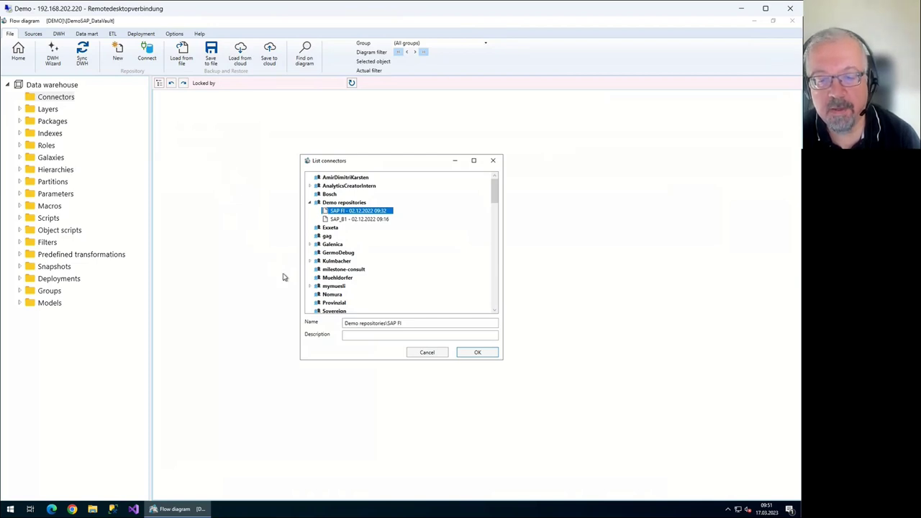
key(Return)
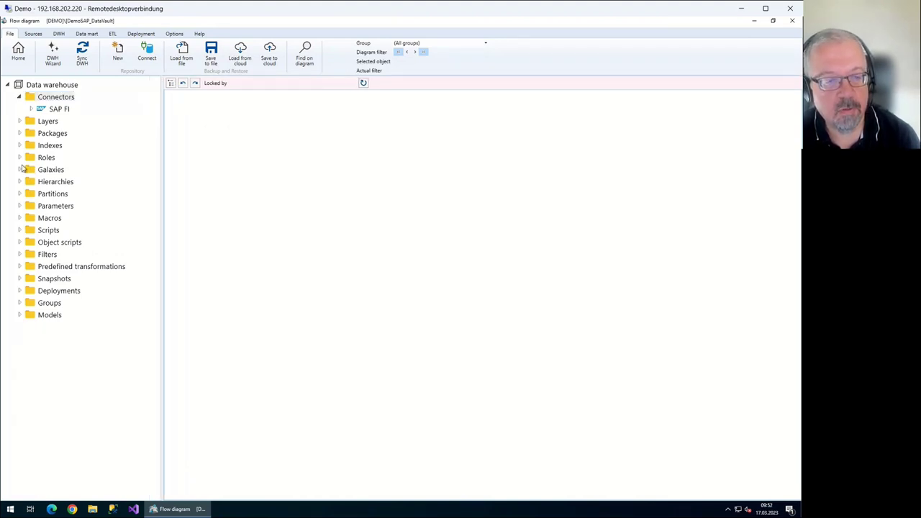
List all SAP FI sources and browse the BKPF, BSEG, KNA1 and LFA1 tables
click(65, 100)
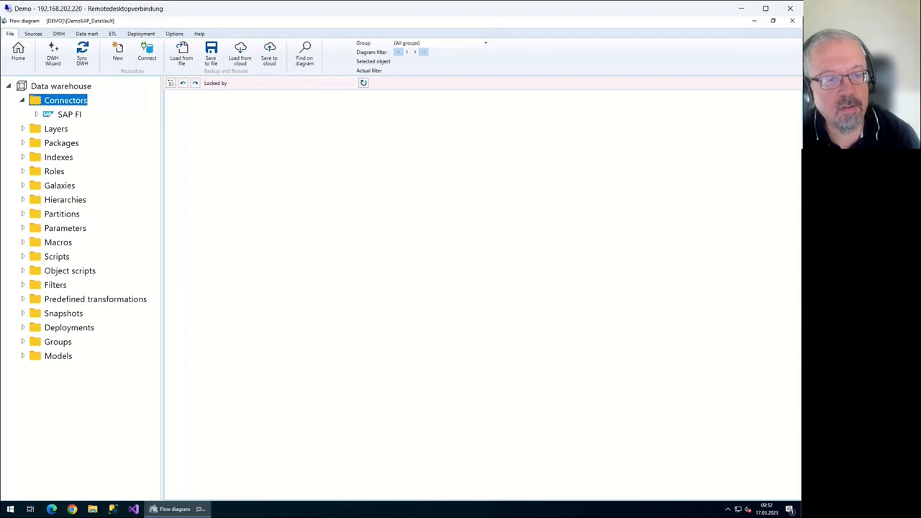
click(69, 114)
click(36, 115)
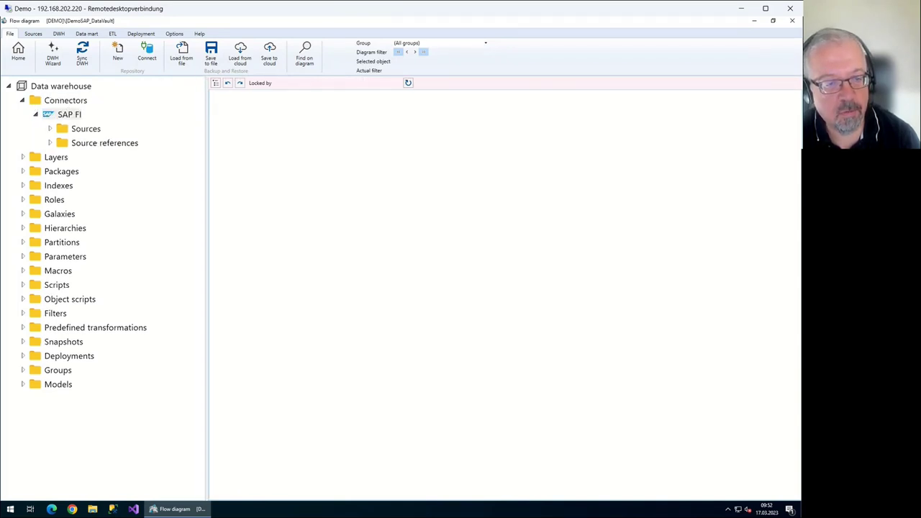
click(49, 128)
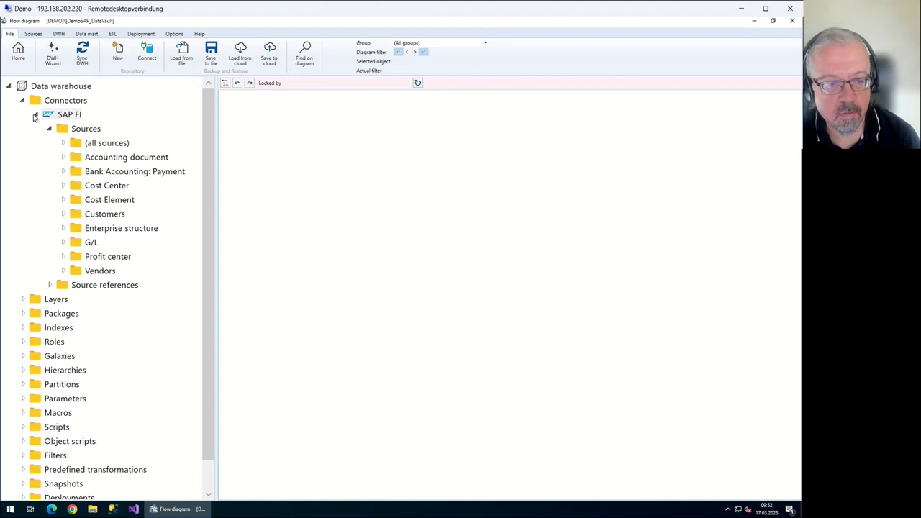
double_click(83, 143)
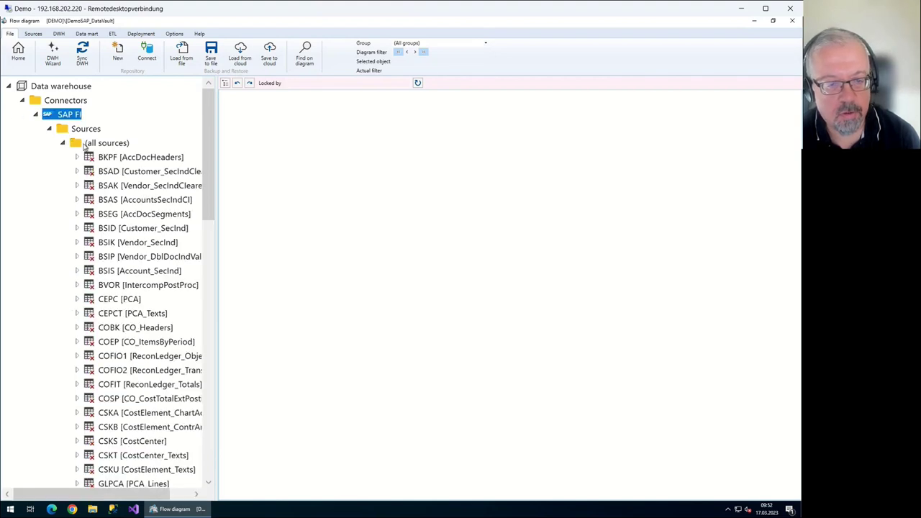
scroll(117, 142, down, 3)
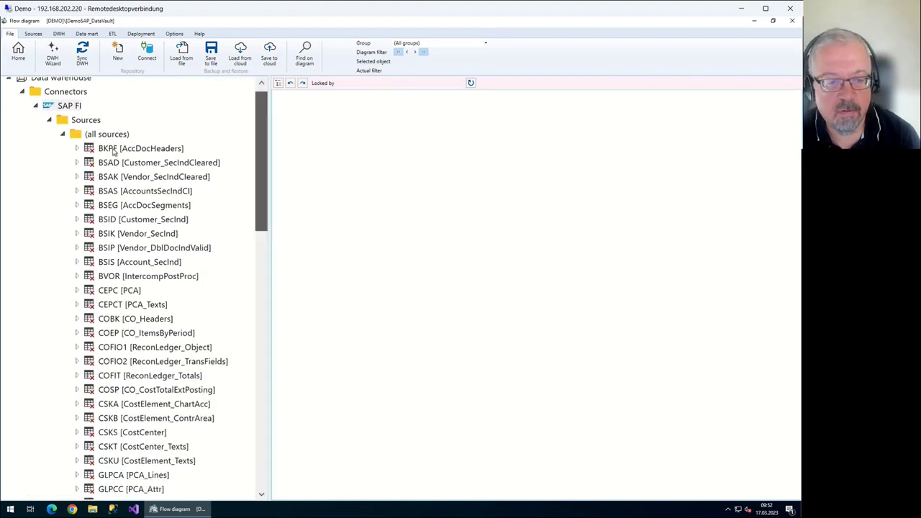
scroll(72, 134, up, 3)
key(Down)
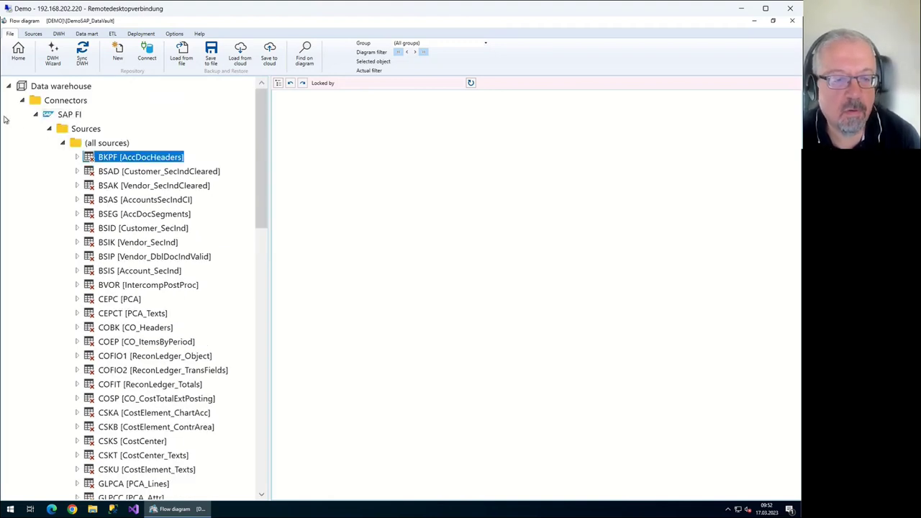
key(Down)
key(Down)
key(Down)
key(Down)
key(Up)
key(Up)
key(Up)
key(Up)
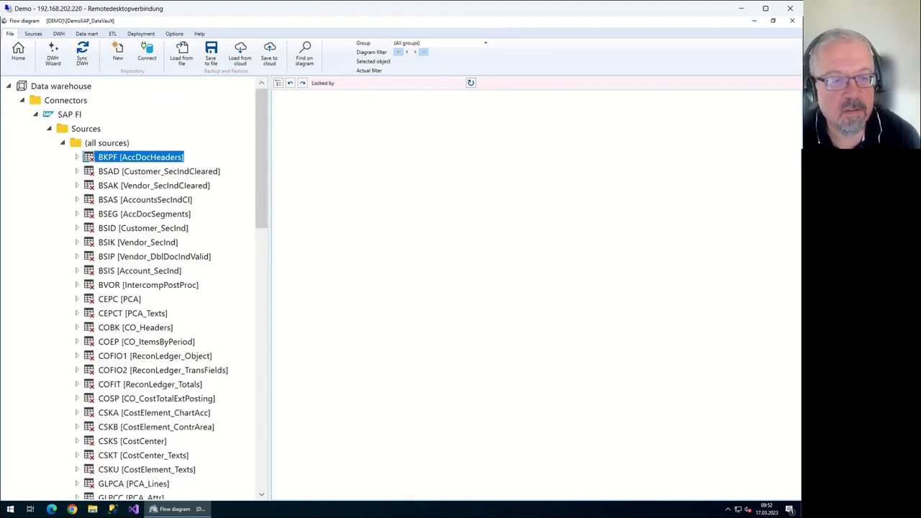
key(Down)
key(Down)
key(Down)
key(Down)
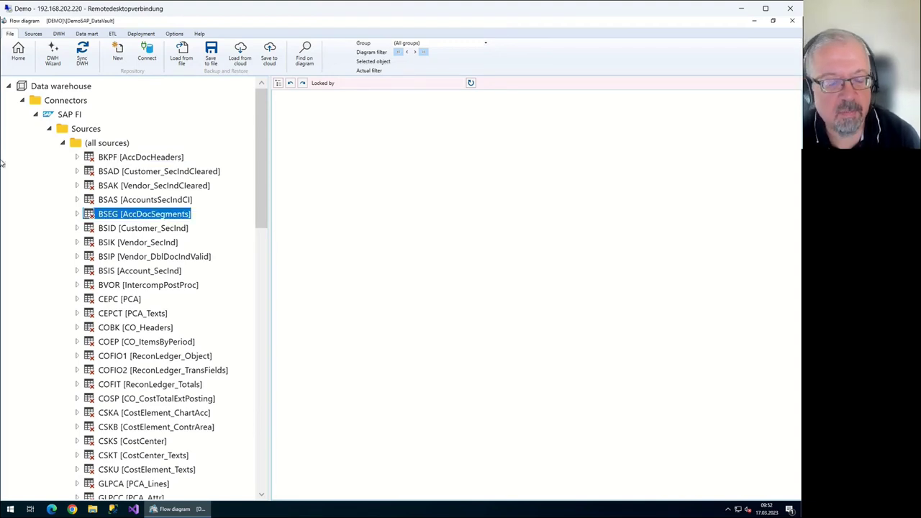
scroll(2, 164, down, 6)
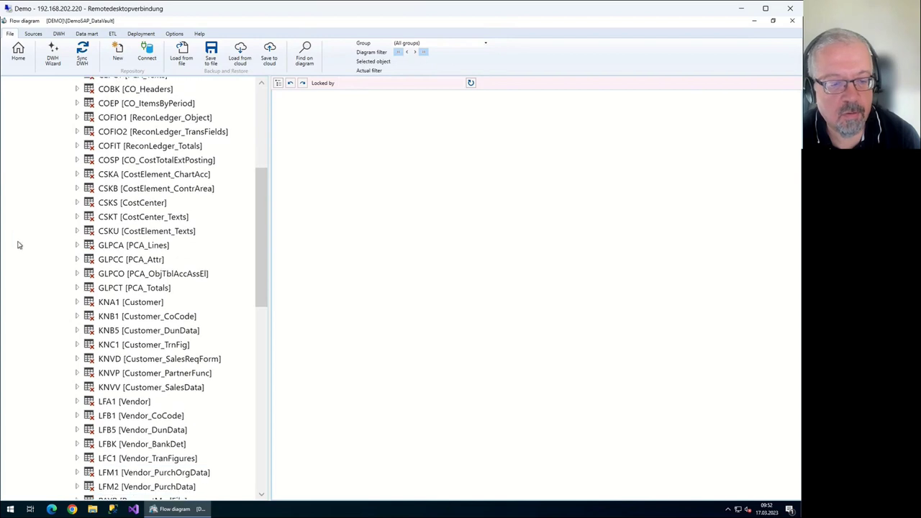
scroll(2, 208, down, 1)
key(k)
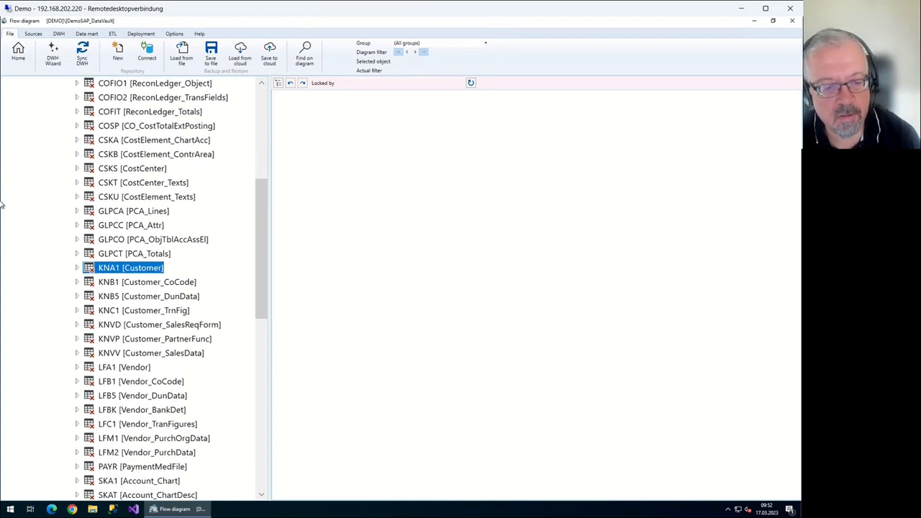
scroll(2, 205, down, 2)
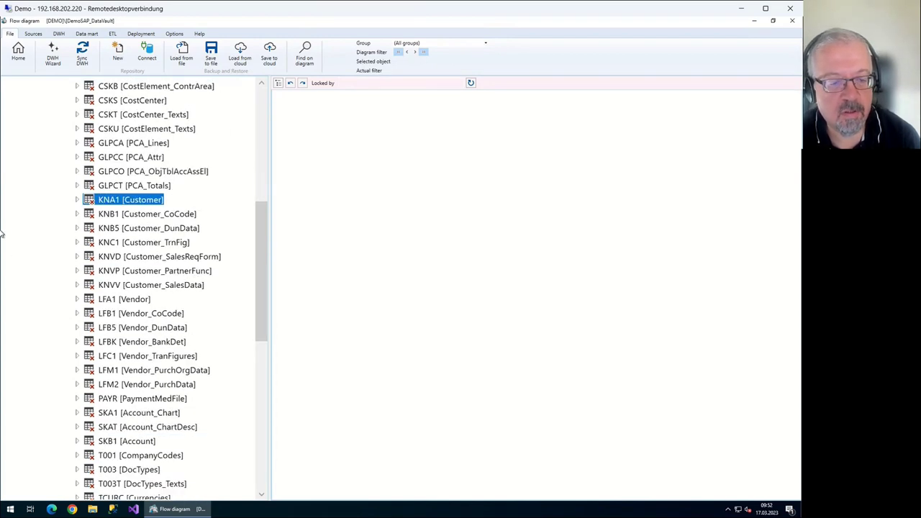
key(l)
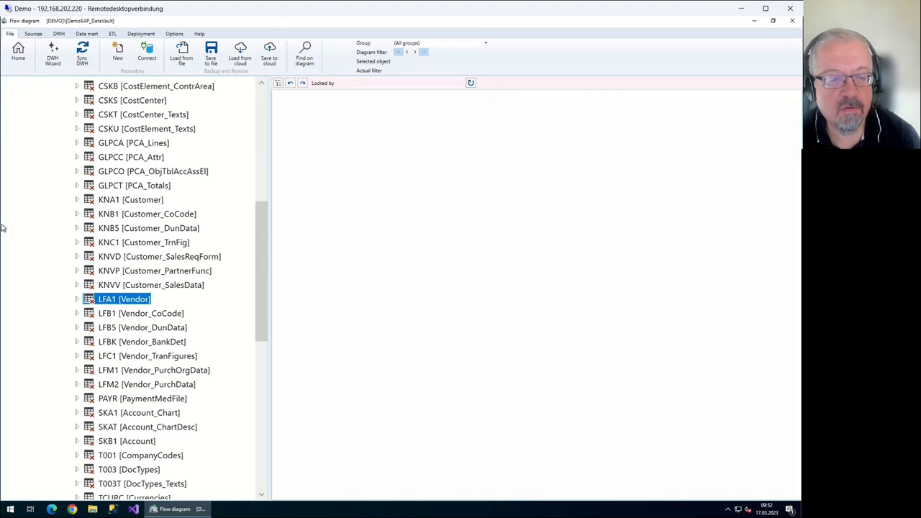
scroll(2, 228, up, 8)
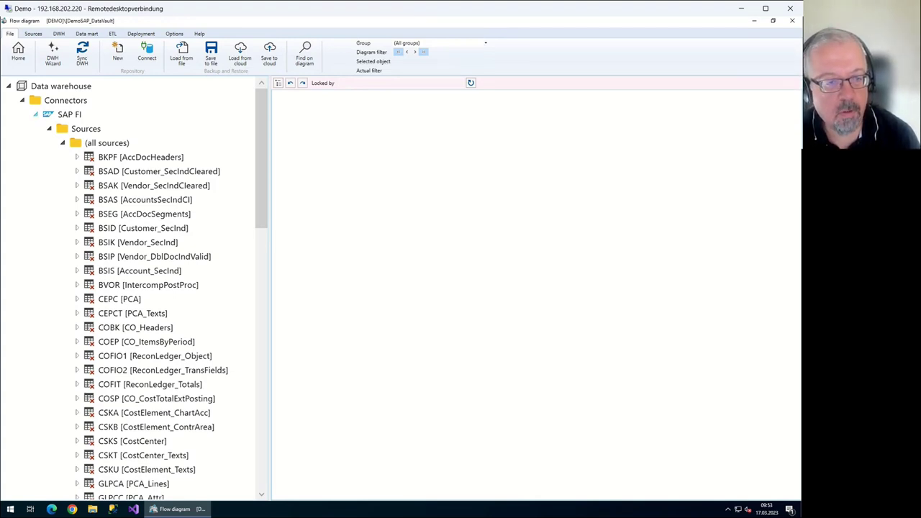
Collapse Sources, adjust the tree pane width, and expand the Source references folder
double_click(69, 115)
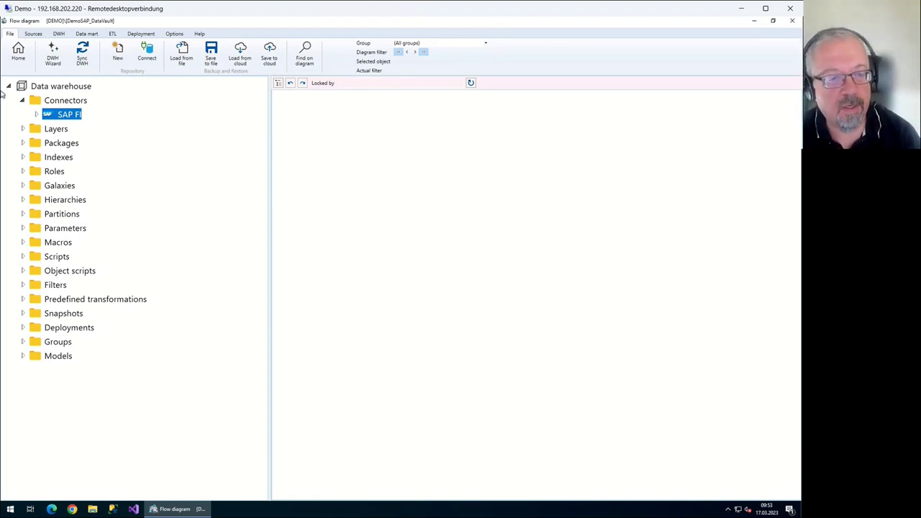
key(Right)
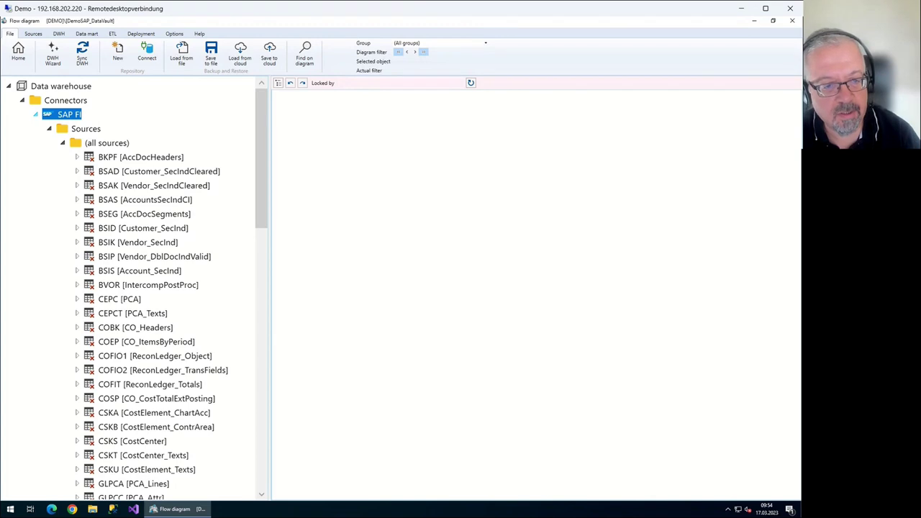
click(49, 128)
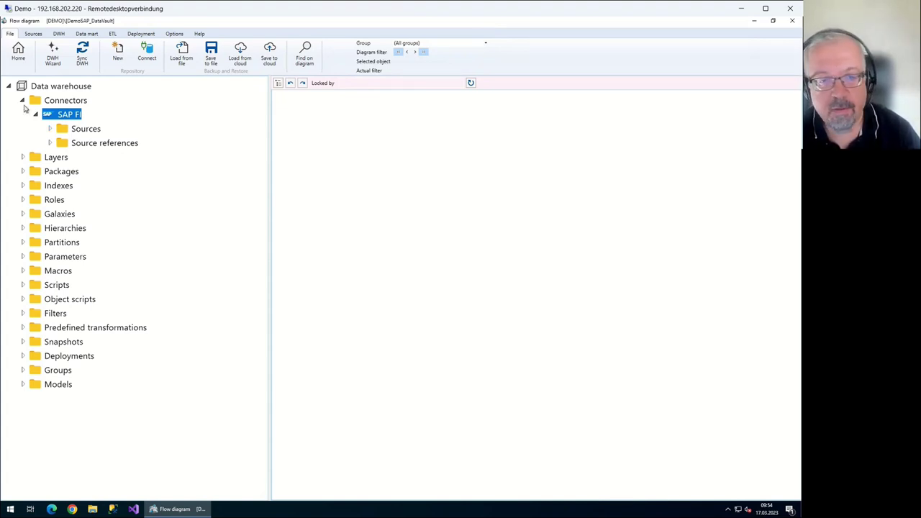
drag(119, 149, 95, 152)
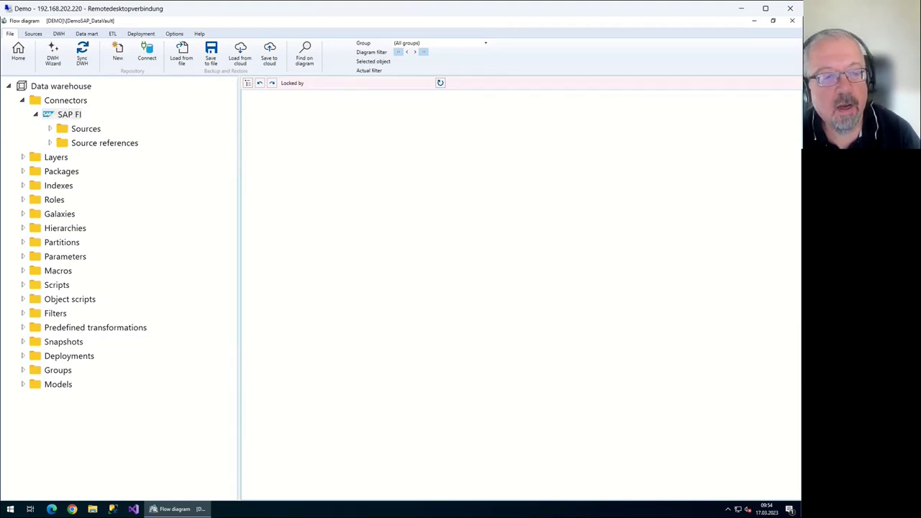
double_click(62, 128)
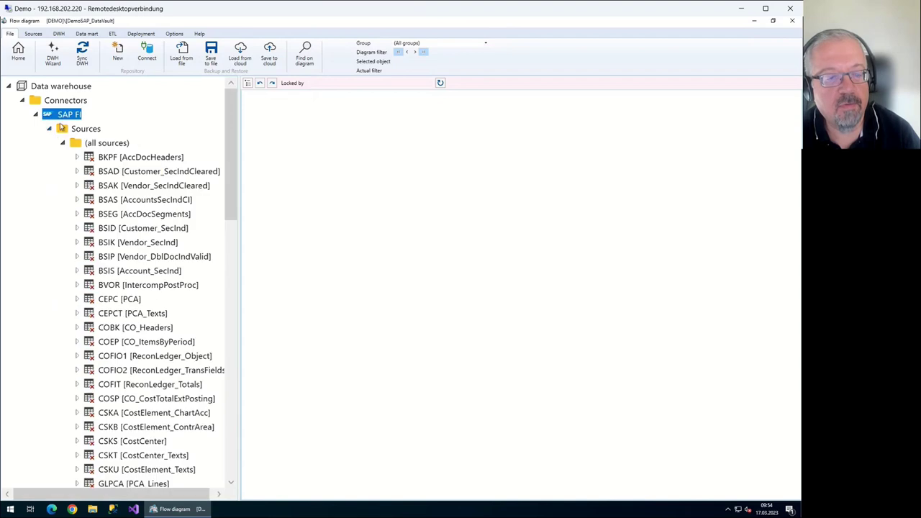
drag(90, 135, 134, 135)
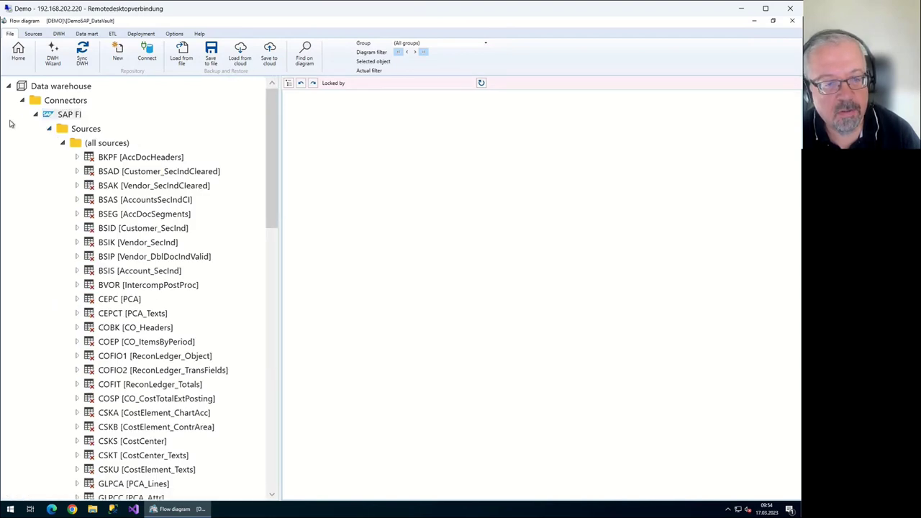
key(Down)
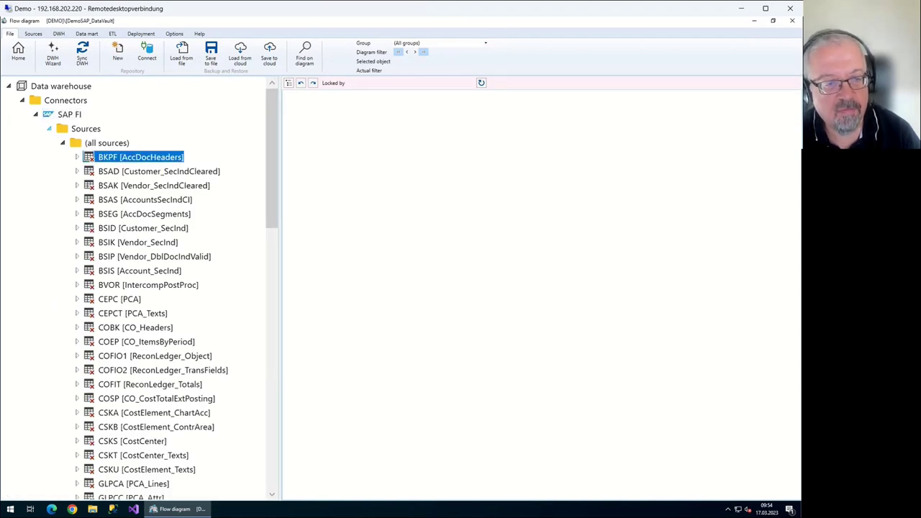
key(Left)
key(Left)
key(Left)
key(Left)
click(50, 142)
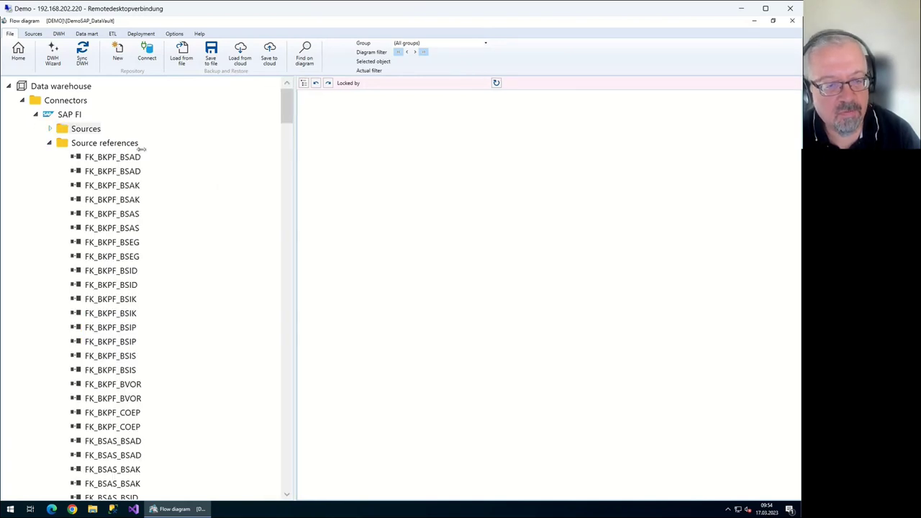
Review FK_BKPF_BSEG's BKPF–BSEG join columns in the reference editor, then return to the flow diagram
key(Down)
key(Down)
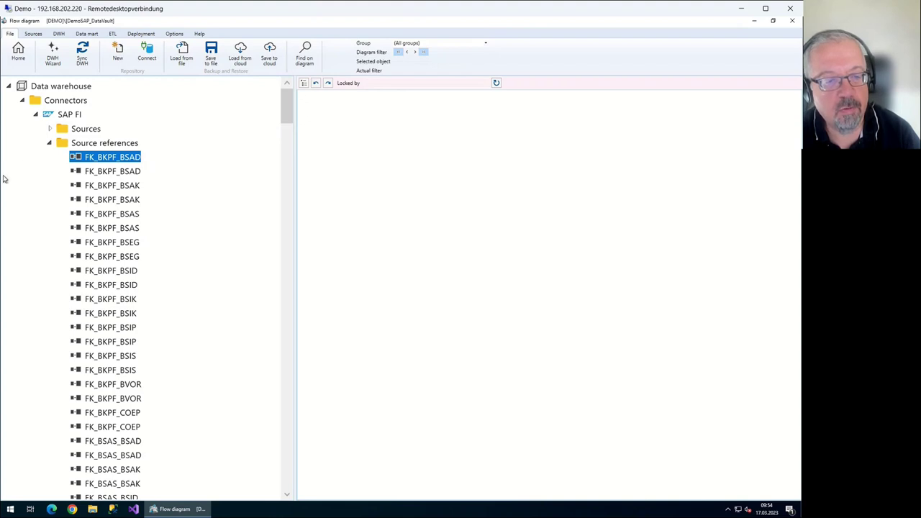
key(Down)
key(Down)
key(Down)
key(Down)
key(Down)
key(Down)
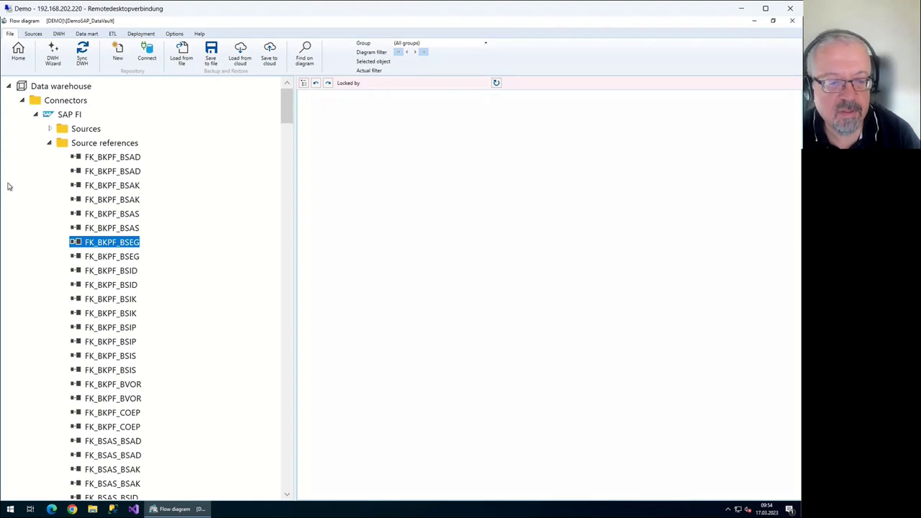
key(Menu)
key(Return)
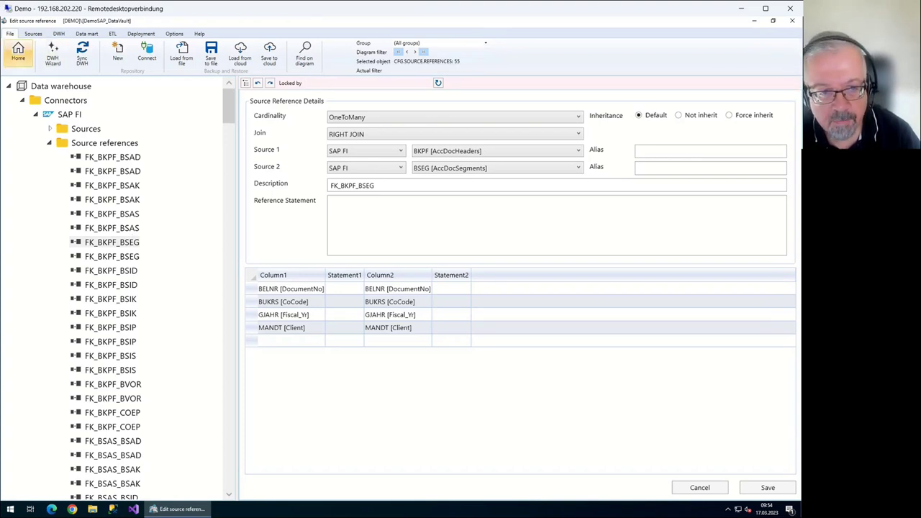
click(18, 52)
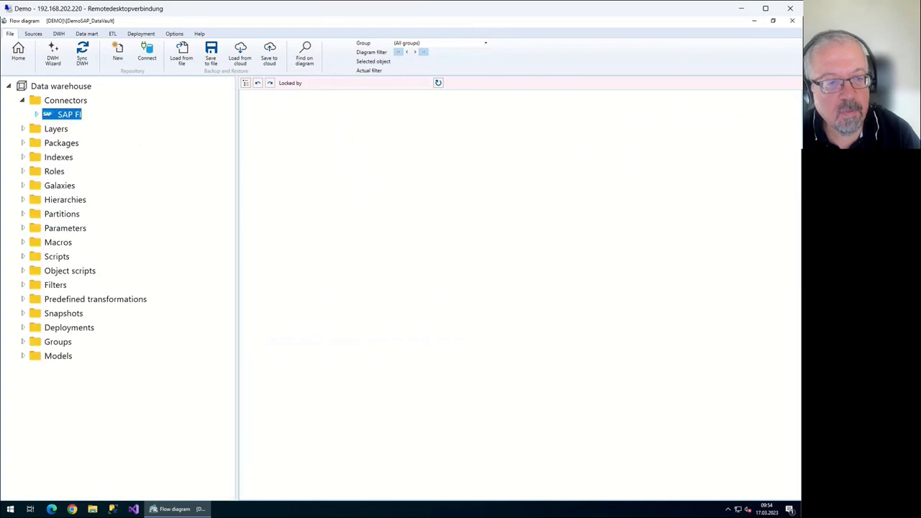
Launch the DWH Wizard for SAP FI and scroll through its SAP table list
key(shift+F10)
key(Down)
key(Down)
key(Down)
key(Down)
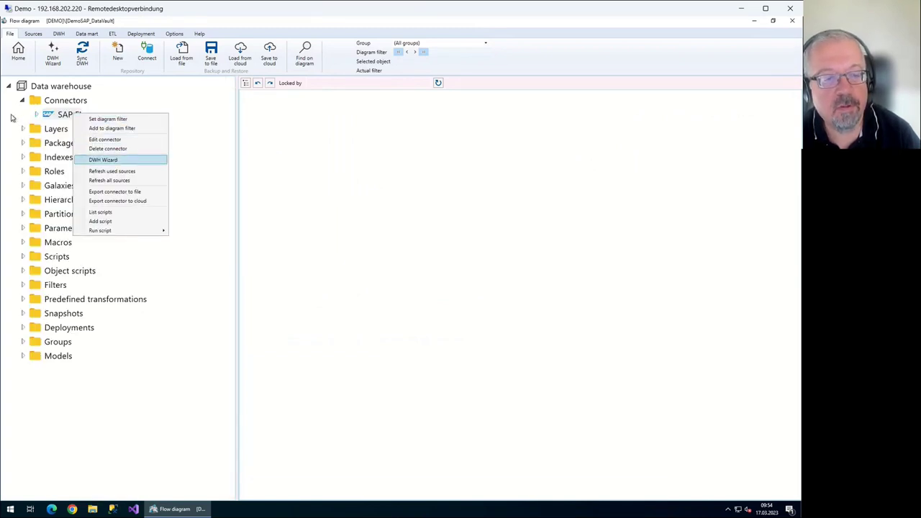
key(Return)
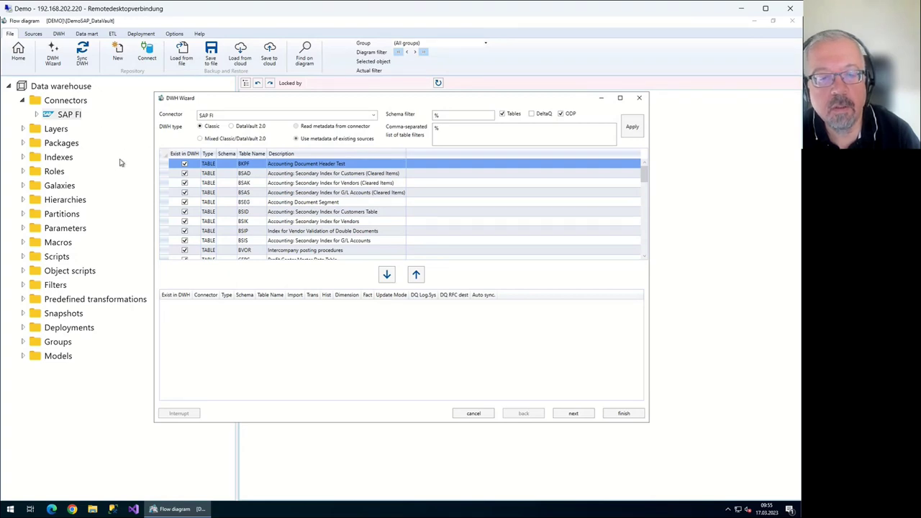
scroll(153, 156, down, 8)
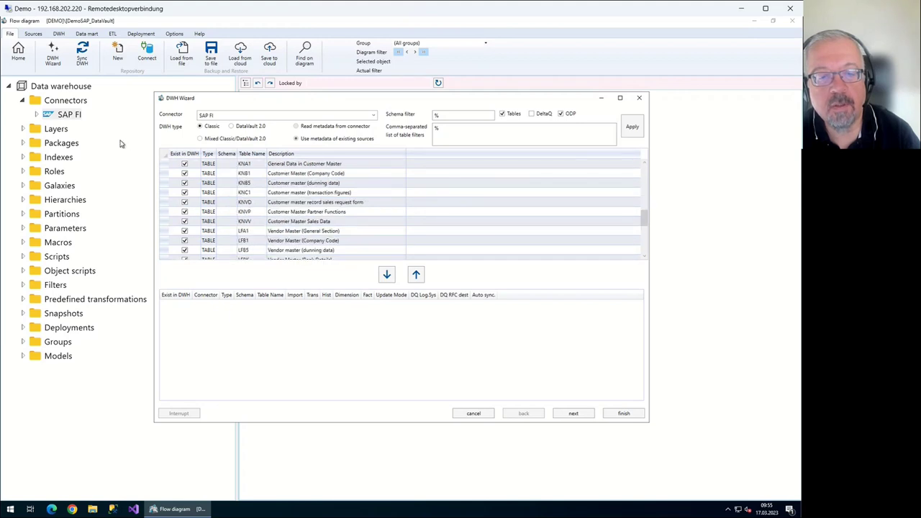
scroll(144, 142, down, 2)
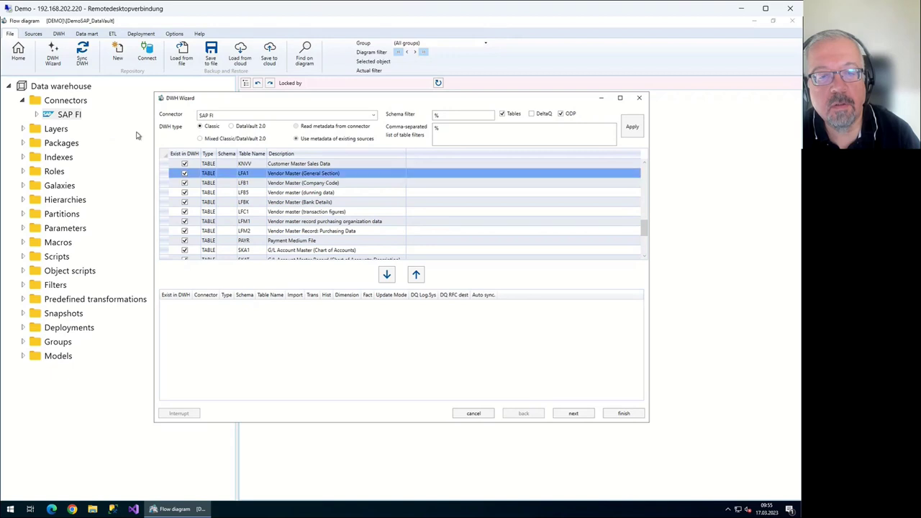
scroll(126, 141, down, 3)
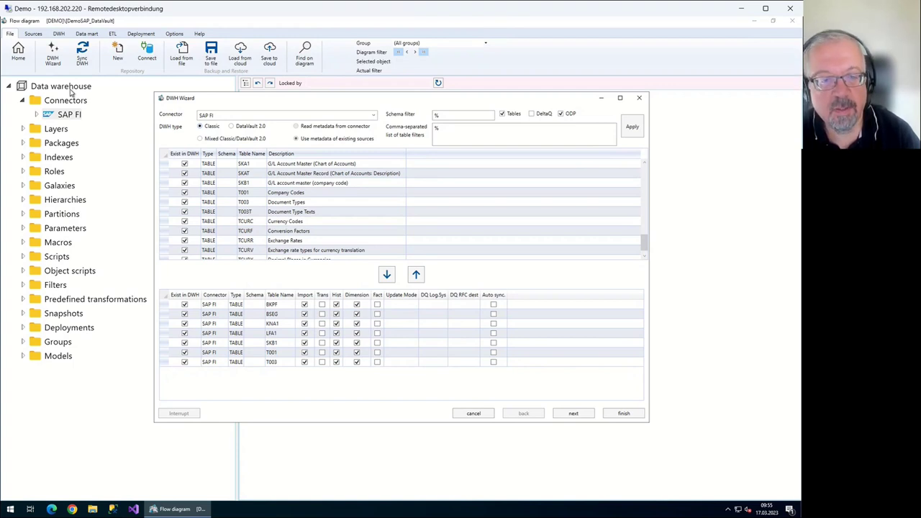
Set the warehouse type to DataVault 2.0 with the seven SAP FI tables queued and continue
key(Right)
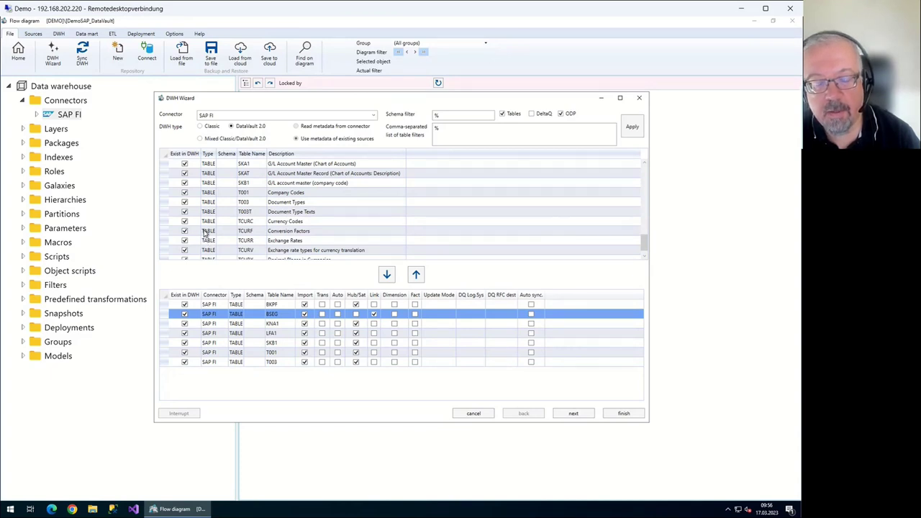
key(Up)
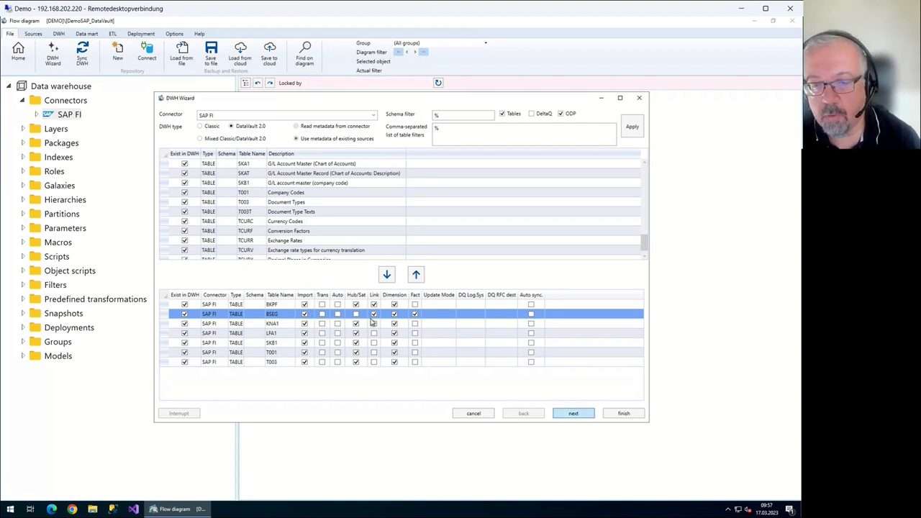
click(573, 412)
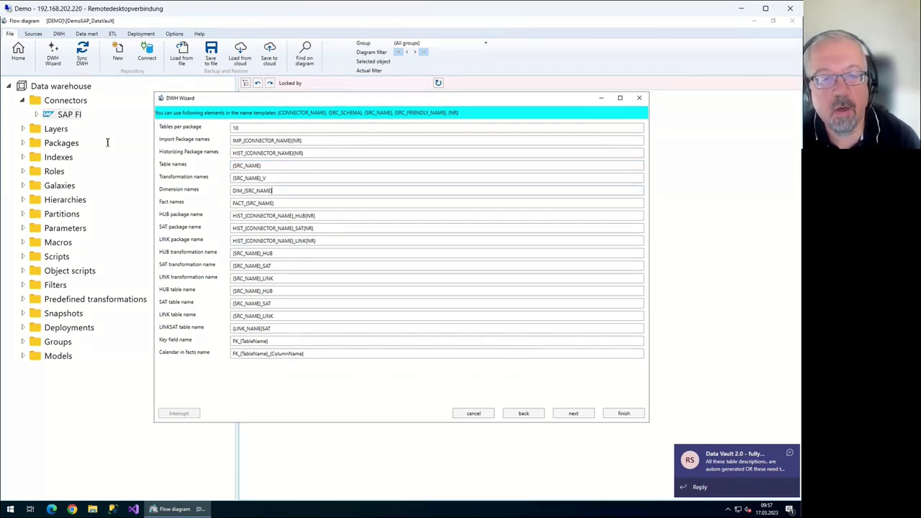
Keep the default DIM_, FACT_ and _HUB name templates and advance to generation options
key(ctrl+Left)
key(shift+Left)
key(shift+Left)
key(shift+Left)
key(shift+Left)
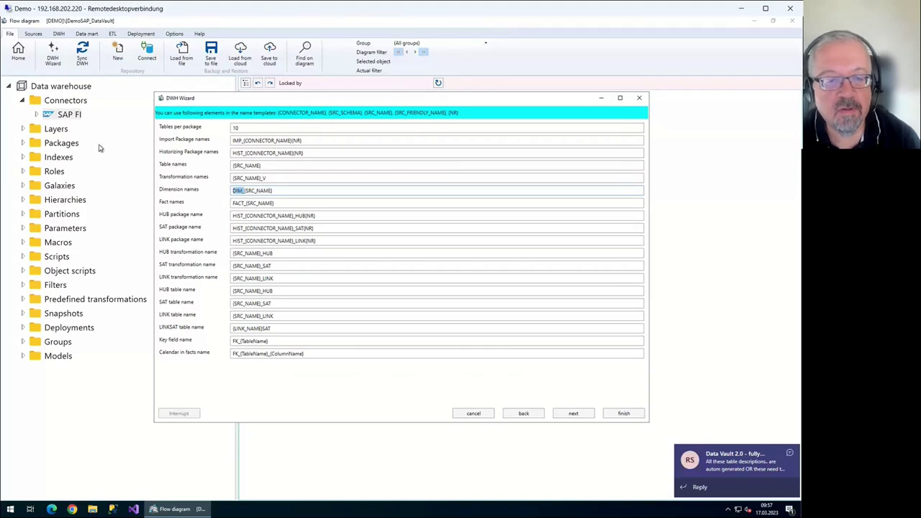
key(Tab)
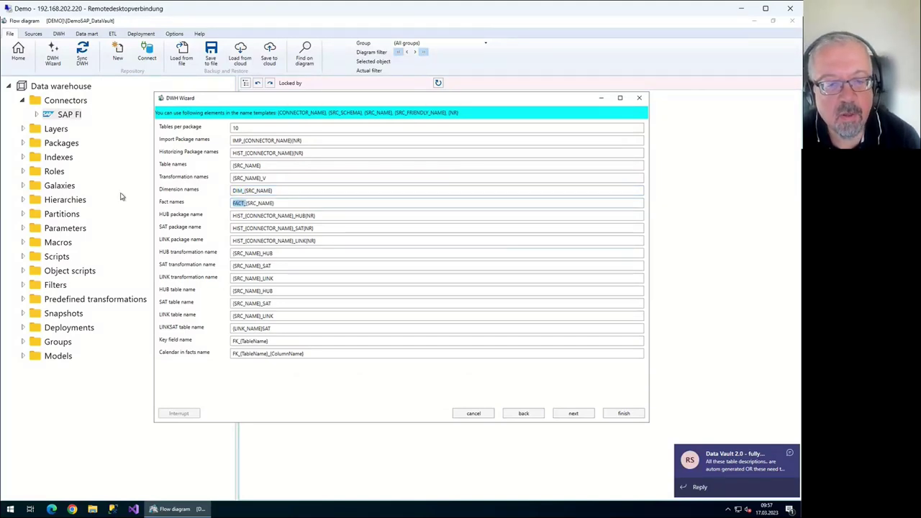
key(Tab)
key(Tab)
key(Tab)
key(Tab)
key(shift+Left)
key(shift+Left)
key(shift+Left)
key(shift+Left)
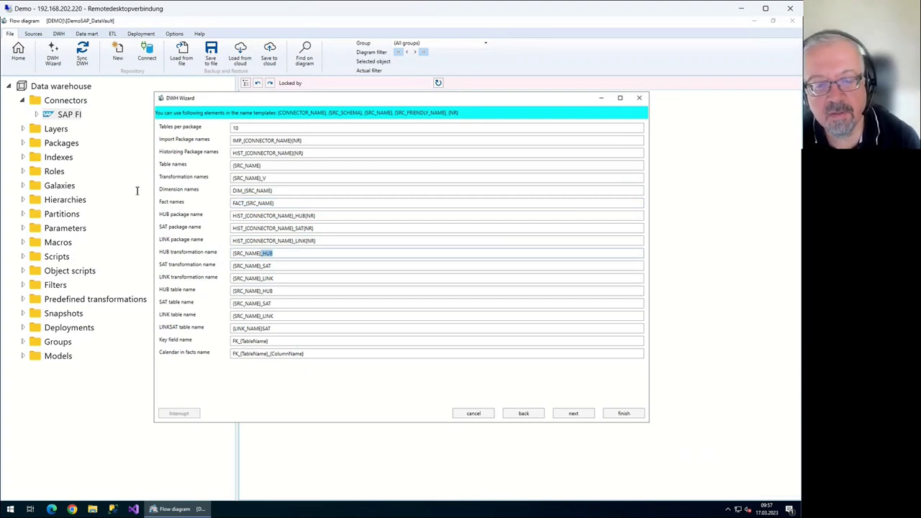
key(Return)
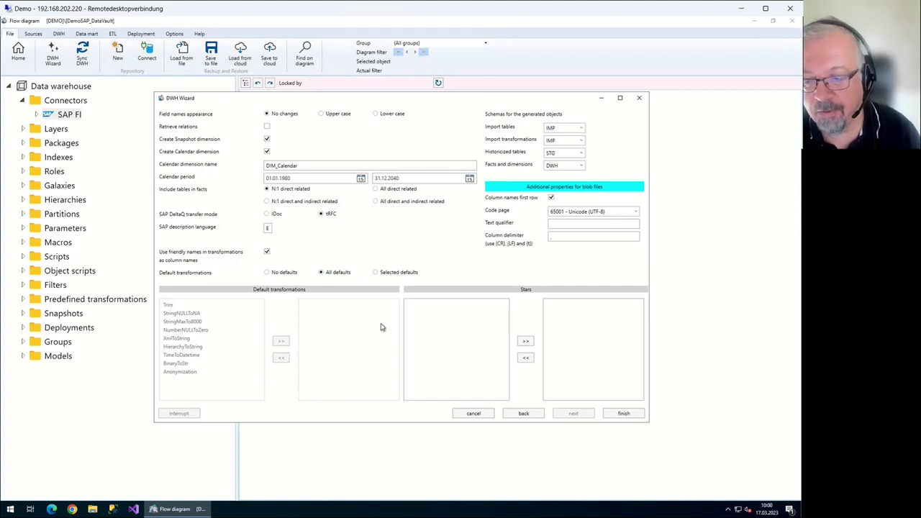
click(403, 319)
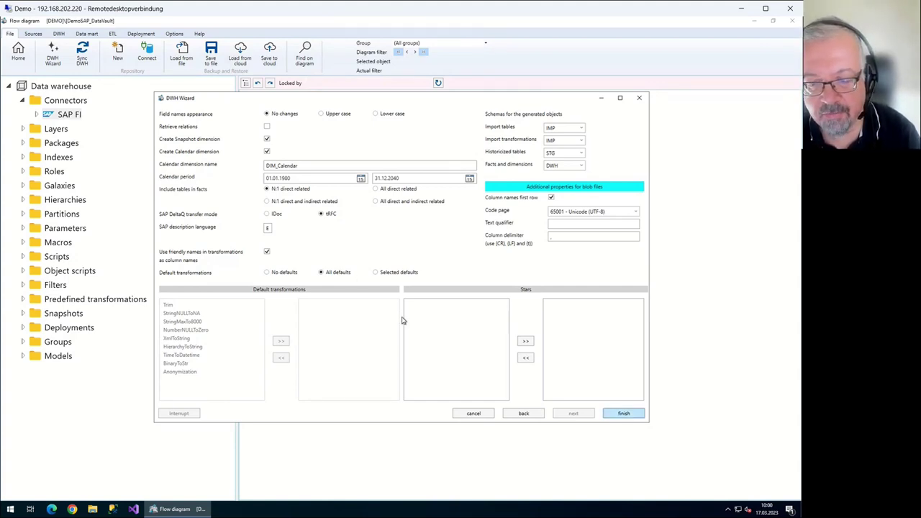
Finish the DWH Wizard to generate the SAP FI Data Vault model
key(Return)
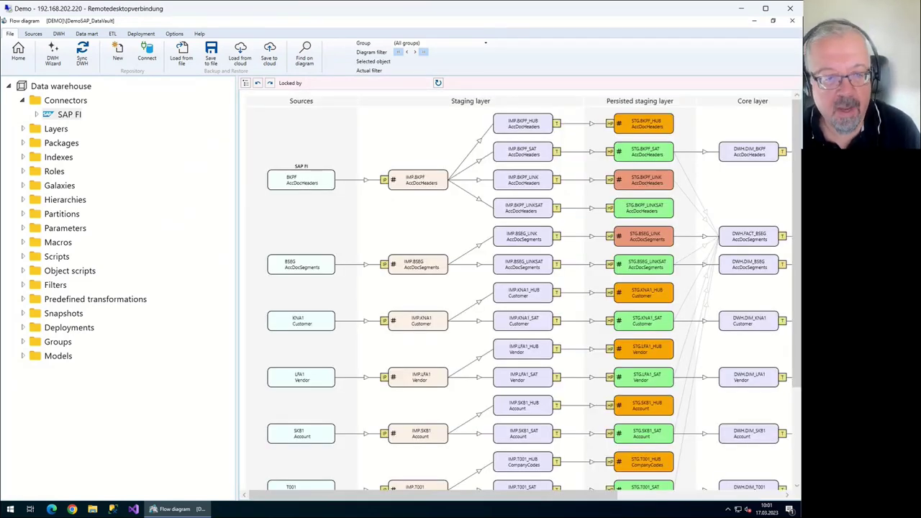
List SAP FI's imported sources, select KNA1, then collapse and open the connector's context menu
double_click(65, 115)
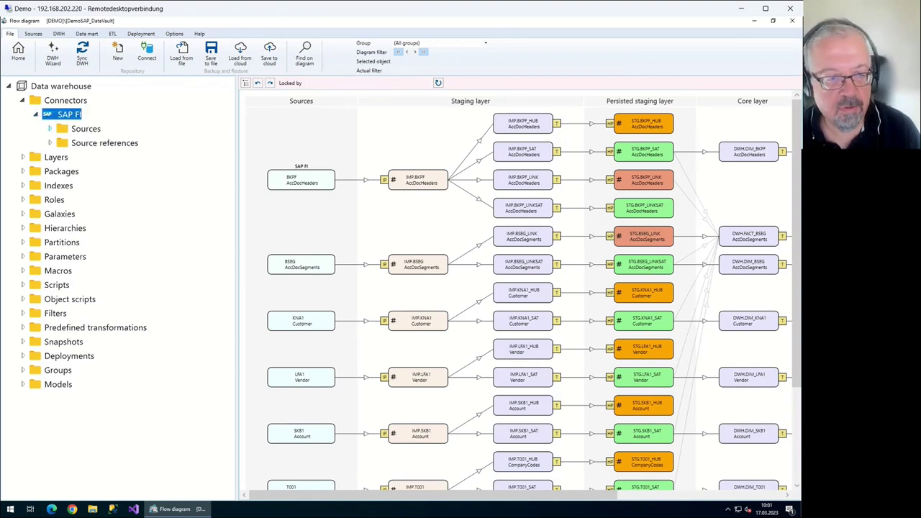
click(50, 128)
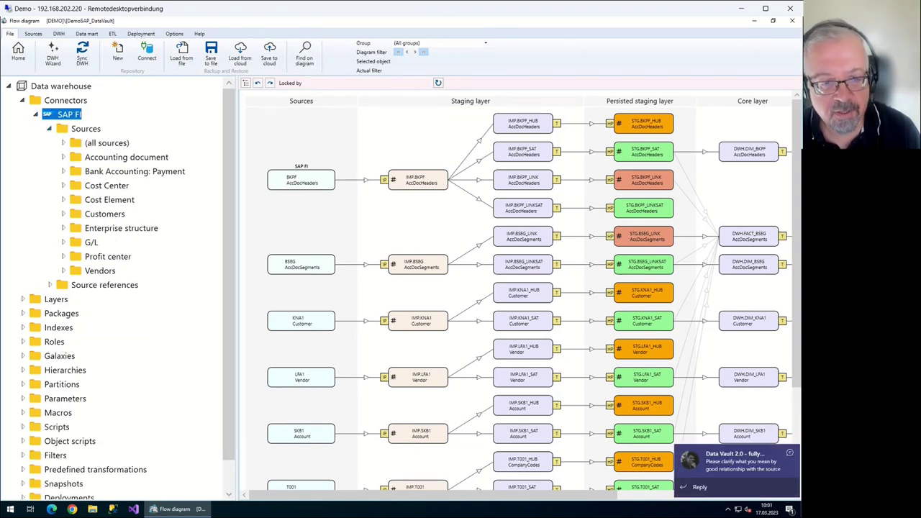
click(64, 143)
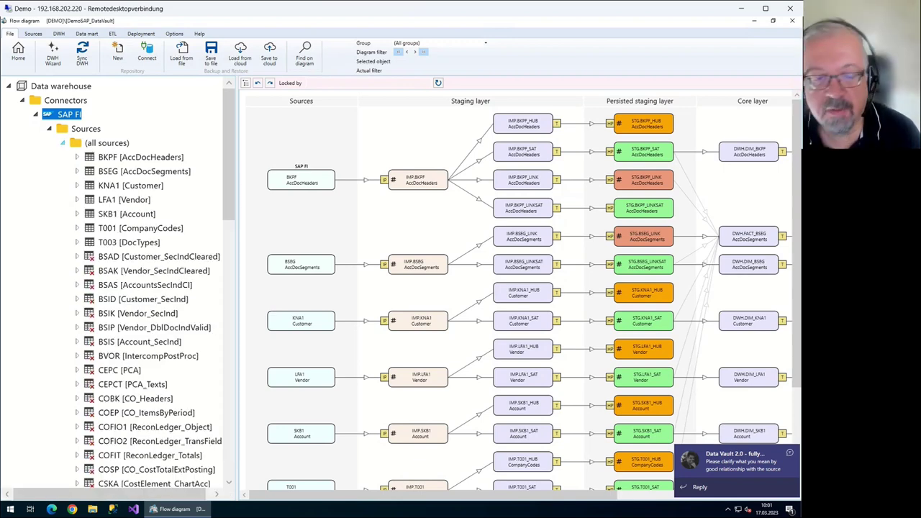
key(k)
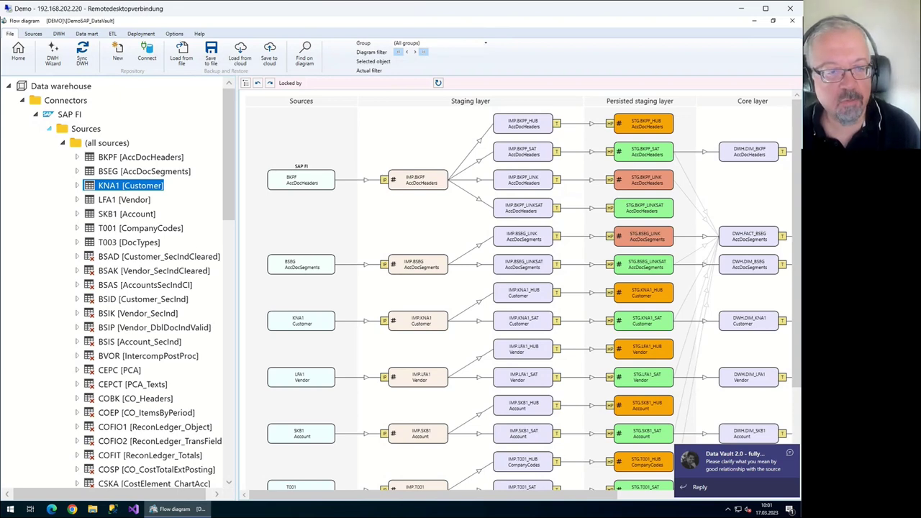
key(Left)
key(Left)
key(Left)
key(Left)
key(Left)
key(shift+F10)
key(Down)
key(Down)
key(Down)
key(Down)
key(Down)
key(Down)
key(Down)
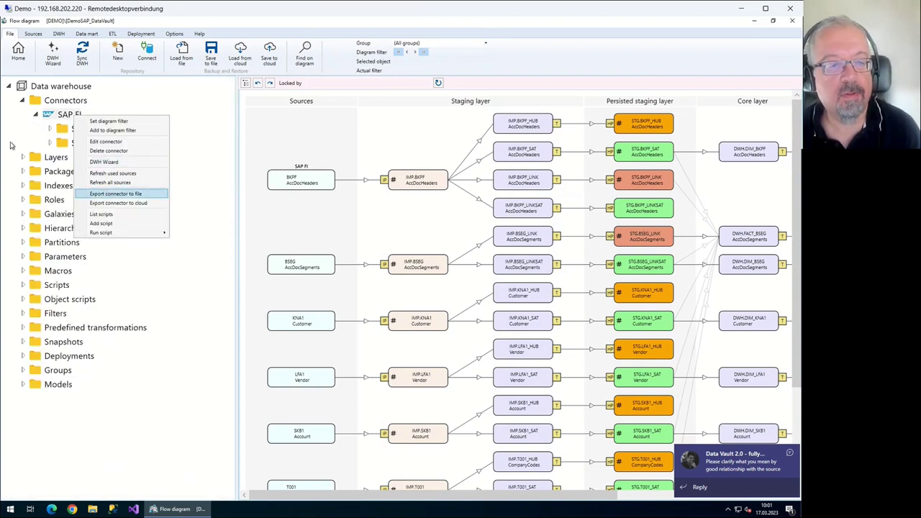
Choose Edit connector from the SAP FI connector's context menu to open its SAP settings form
key(Up)
key(Up)
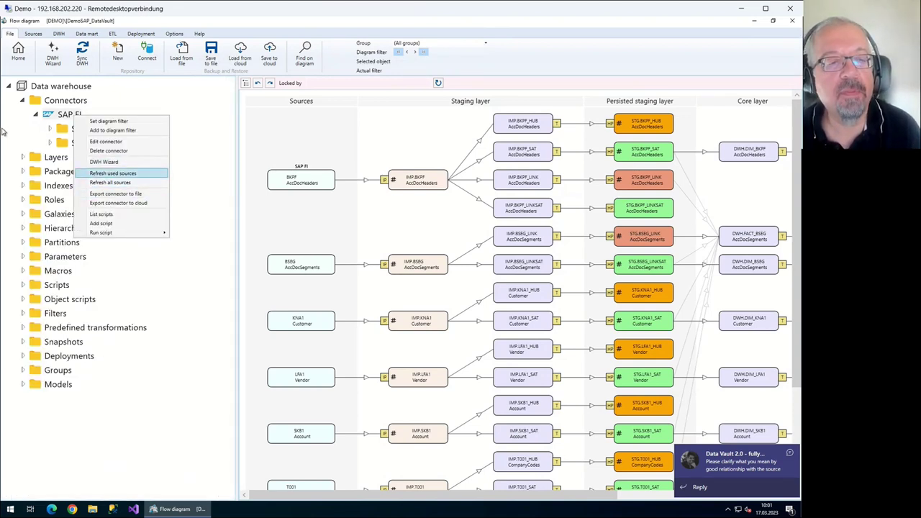
key(Down)
key(Up)
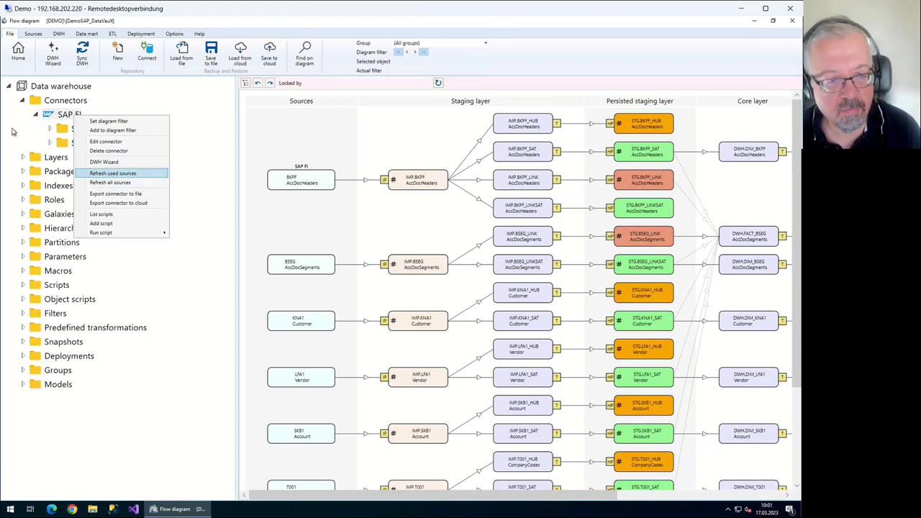
key(Down)
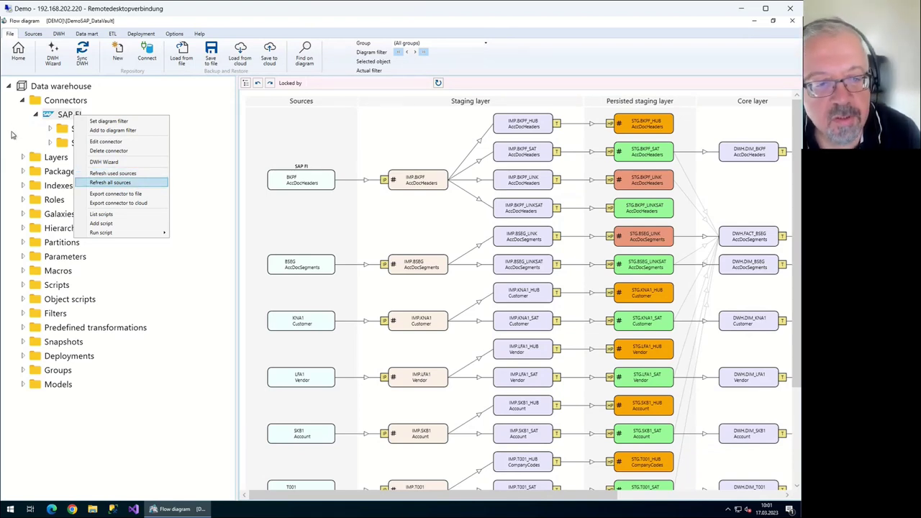
key(Up)
key(Up)
key(Up)
key(Up)
key(Up)
key(Escape)
key(shift+F10)
key(Down)
key(Down)
key(Down)
key(Down)
key(Down)
key(Down)
key(Down)
key(Down)
key(Down)
key(Down)
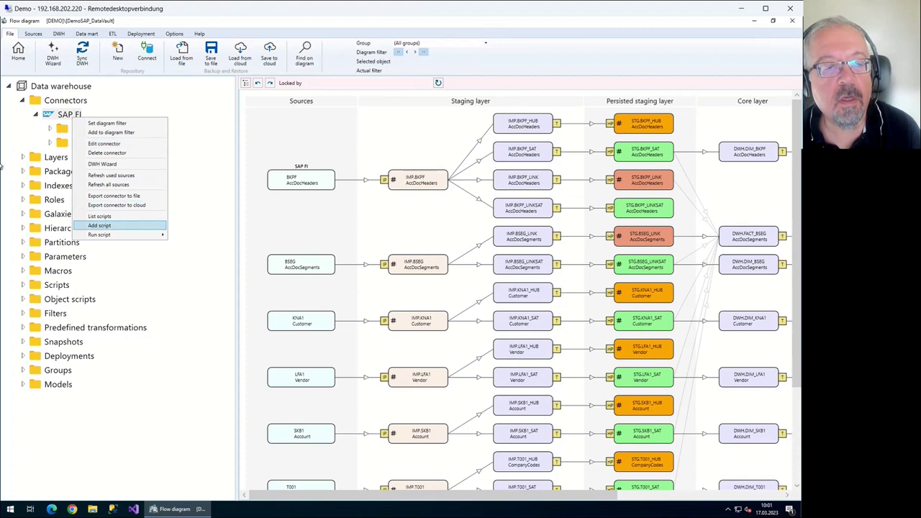
key(Escape)
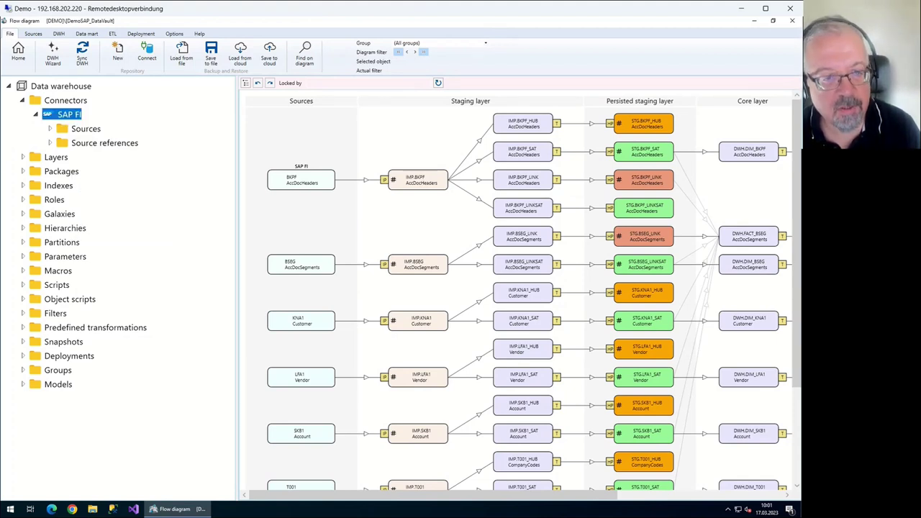
key(shift+F10)
key(Down)
key(Down)
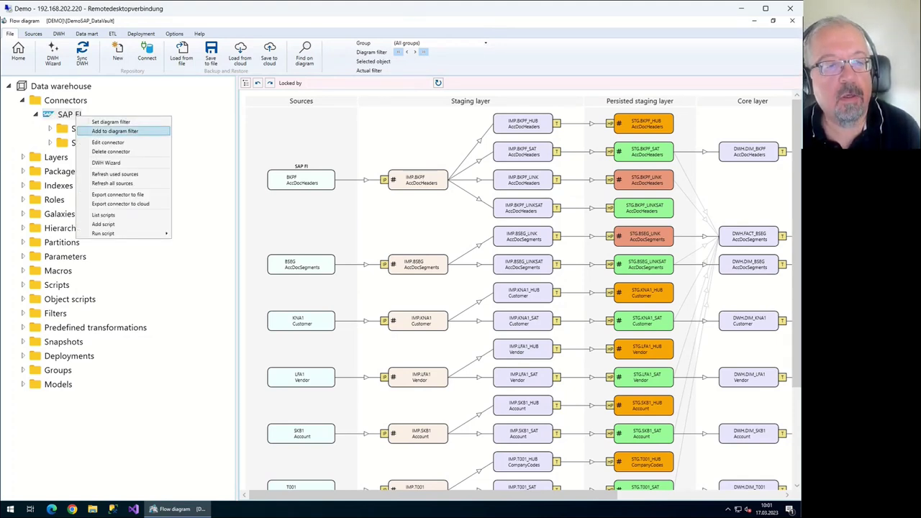
key(Escape)
key(shift+F10)
key(Down)
key(Down)
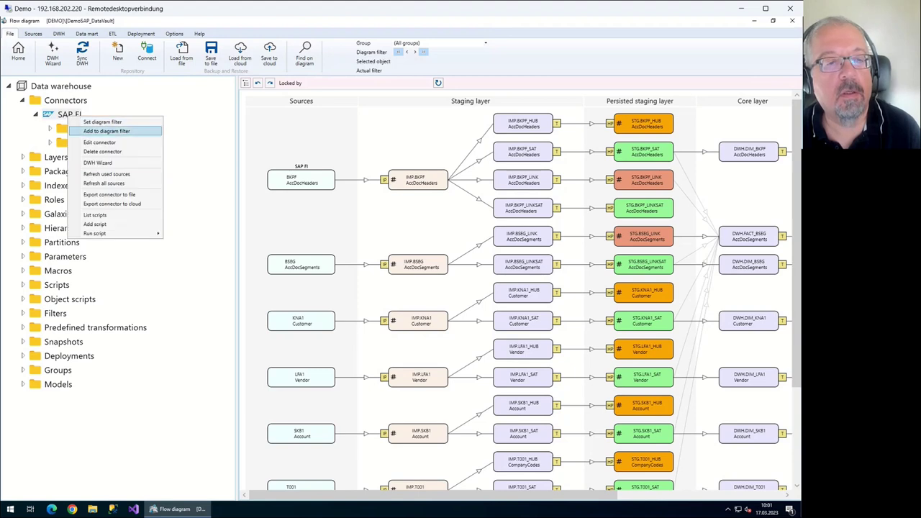
key(Down)
key(Return)
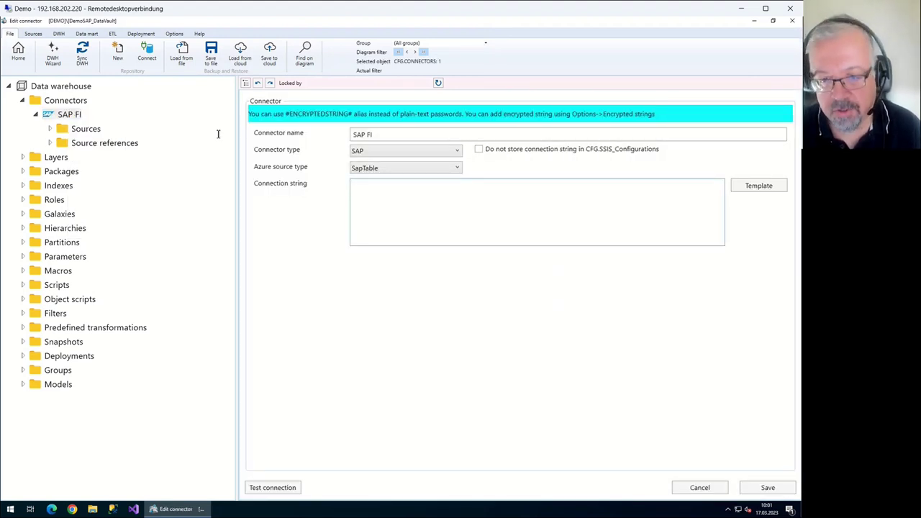
Insert the SAP connection string template for SAP FI, then return to the flow diagram
key(Tab)
key(space)
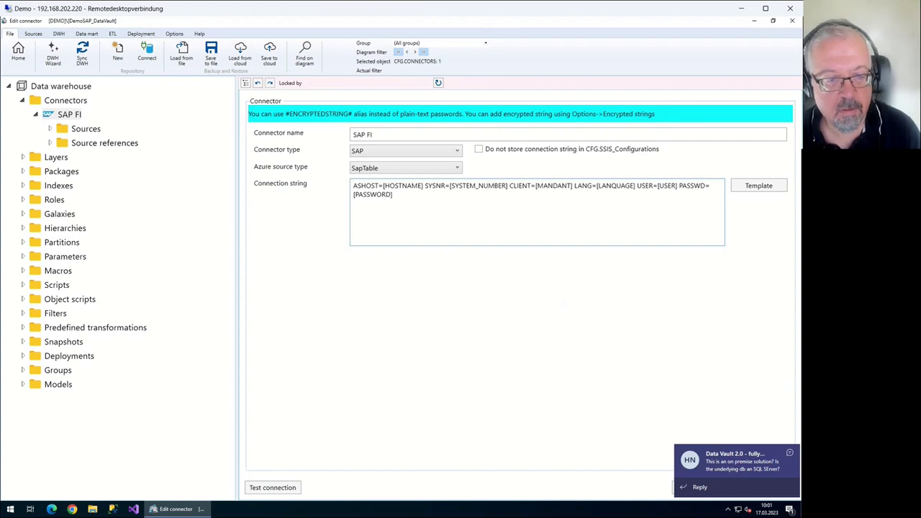
click(18, 52)
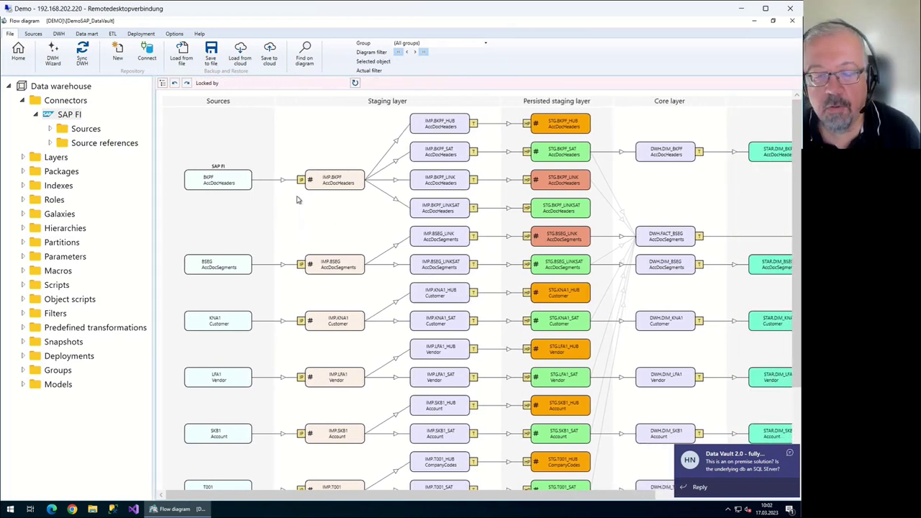
scroll(204, 209, down, 1)
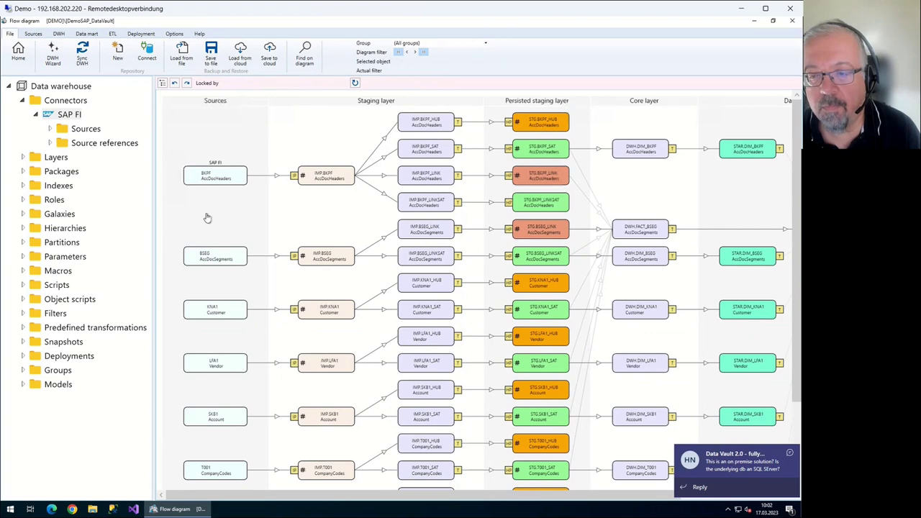
scroll(207, 210, down, 1)
scroll(208, 206, up, 1)
scroll(208, 206, up, 1)
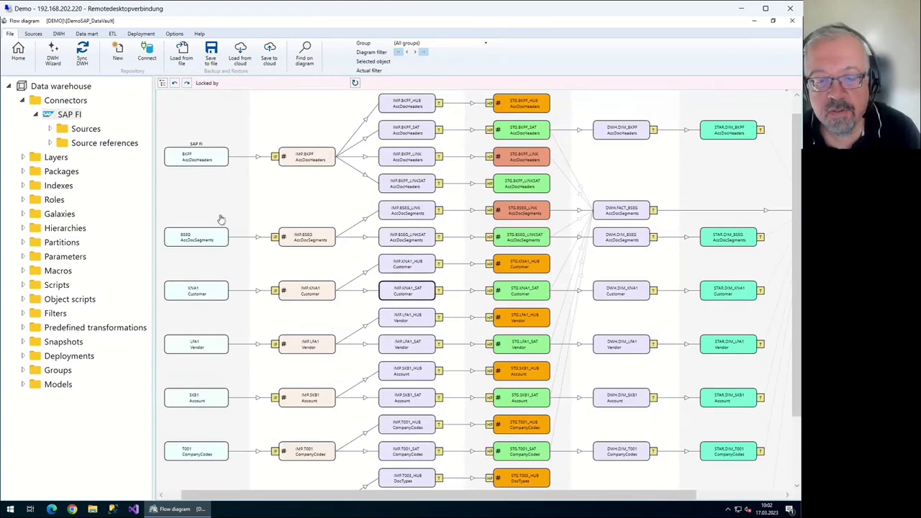
scroll(224, 247, down, 3)
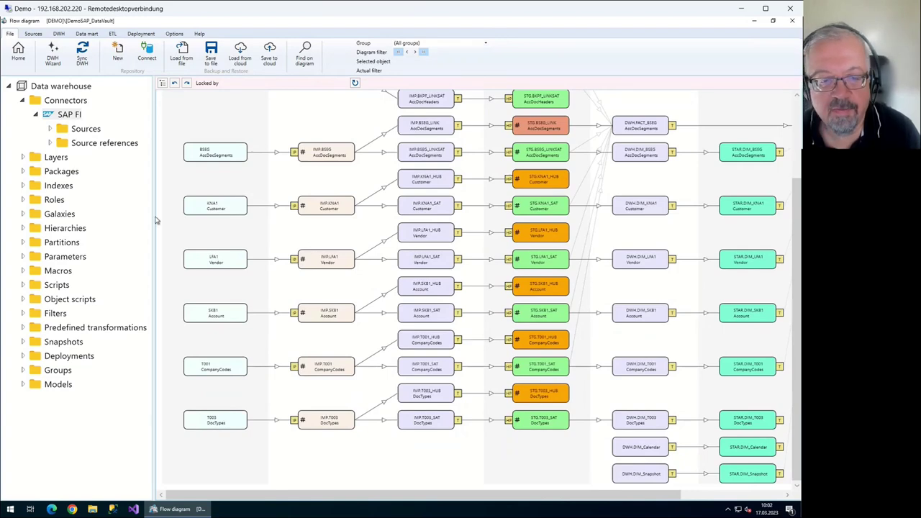
scroll(194, 266, up, 2)
scroll(194, 266, up, 2)
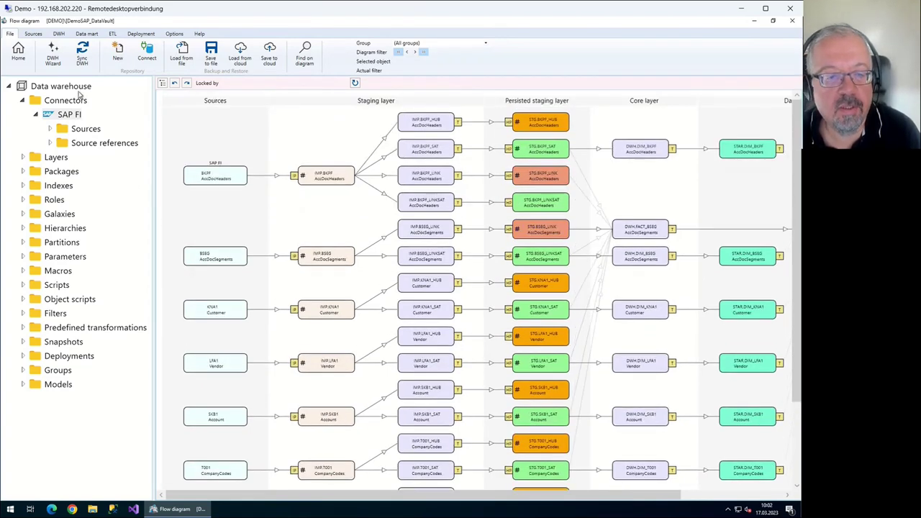
scroll(69, 106, up, 1)
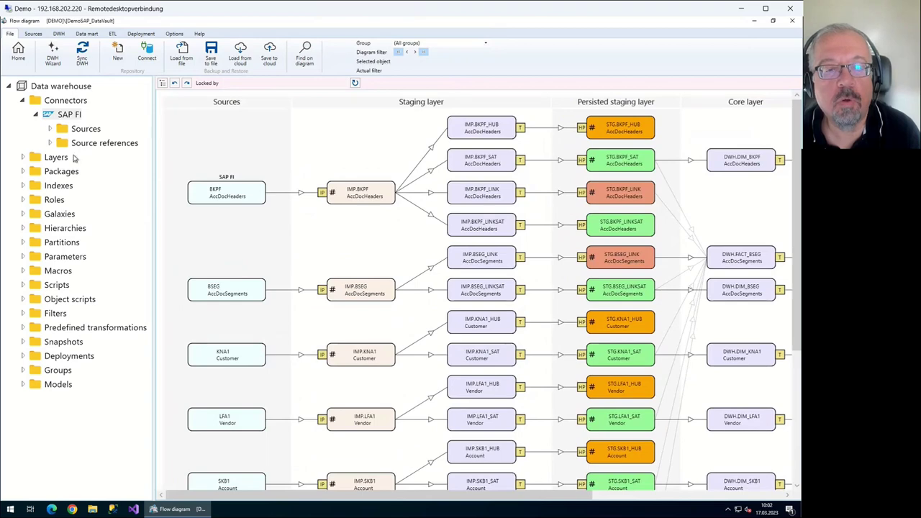
scroll(112, 241, down, 3)
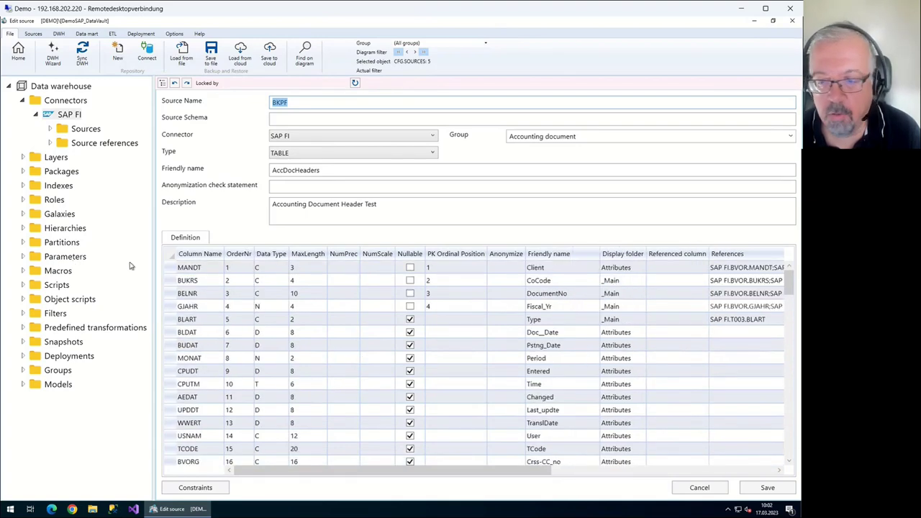
Scroll through the rest of the BKPF source definition and go back to the flow diagram
scroll(371, 260, down, 9)
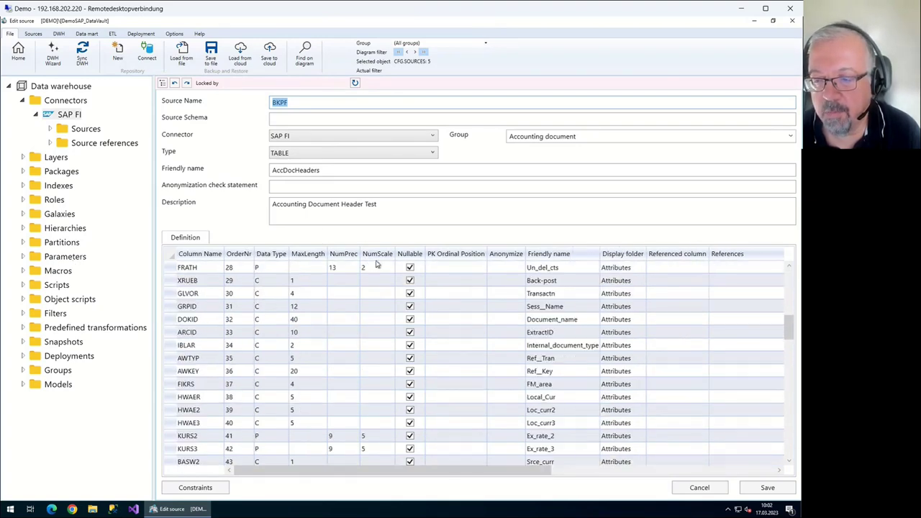
scroll(375, 264, down, 5)
click(18, 52)
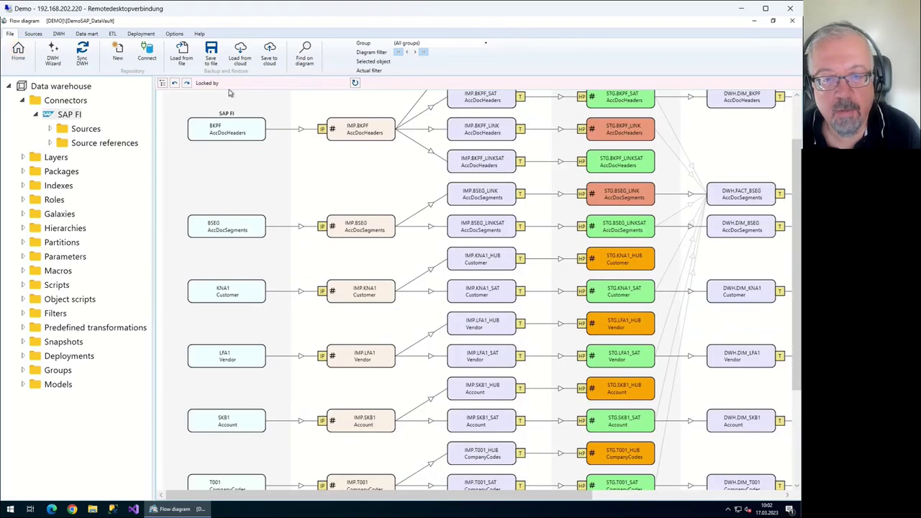
Scroll the flow diagram to find the BKPF to IMP.BKPF import link
scroll(218, 115, up, 2)
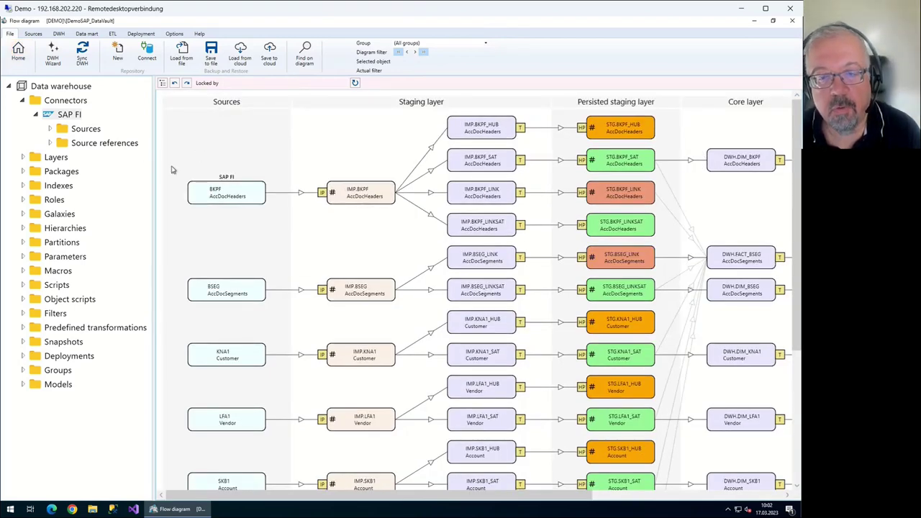
scroll(187, 170, down, 4)
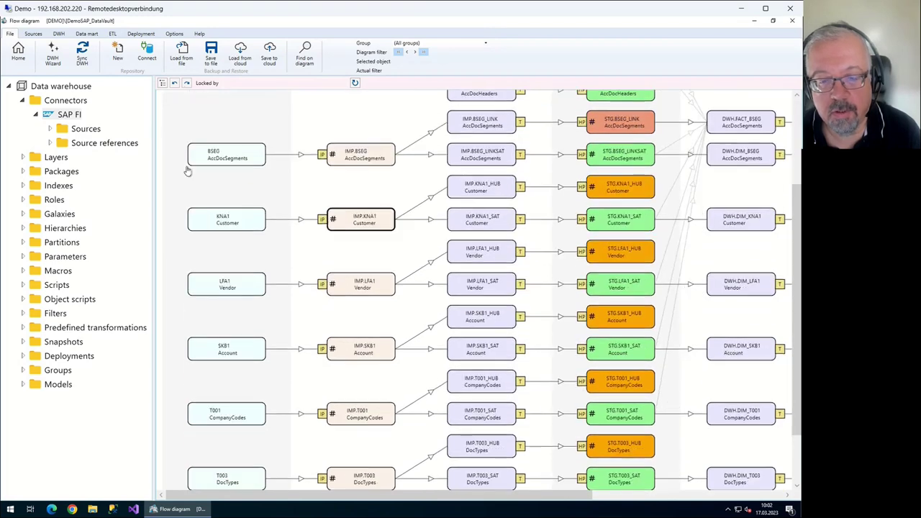
scroll(187, 173, down, 2)
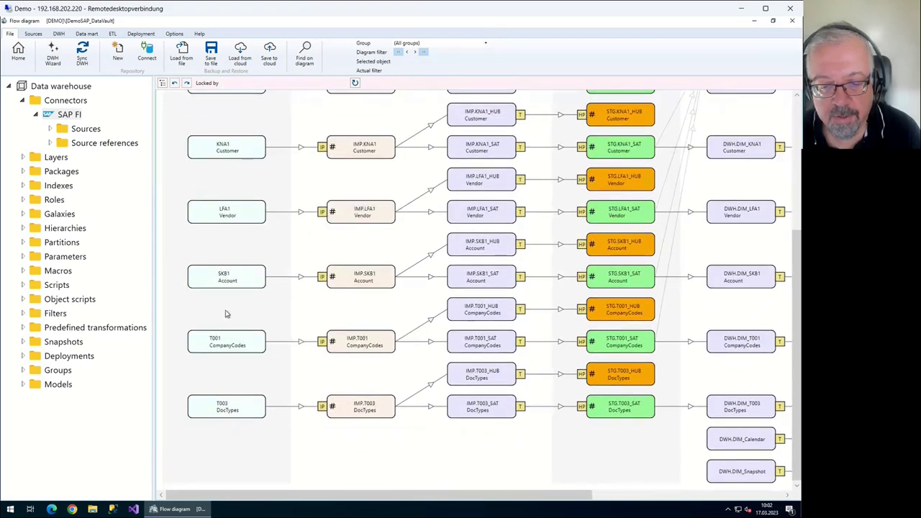
scroll(225, 314, up, 6)
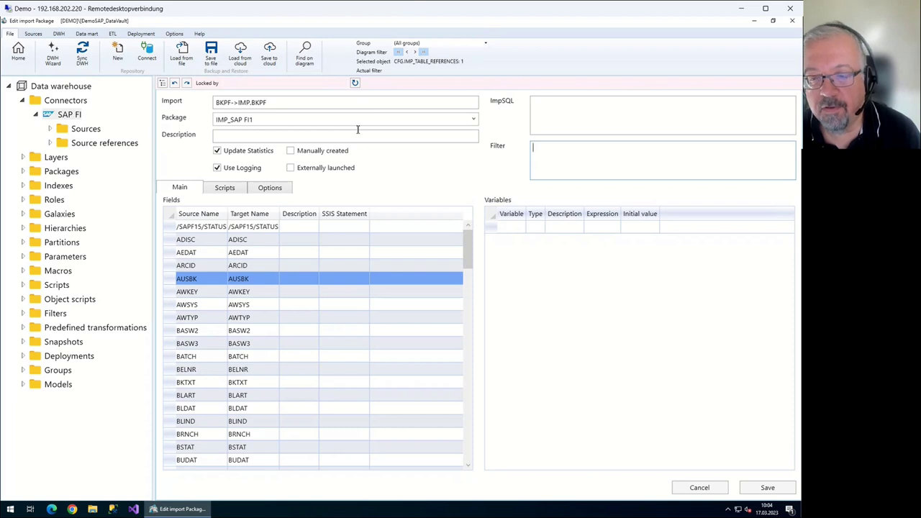
Add import variable GJAHR with type Integer and expression 2013
key(Tab)
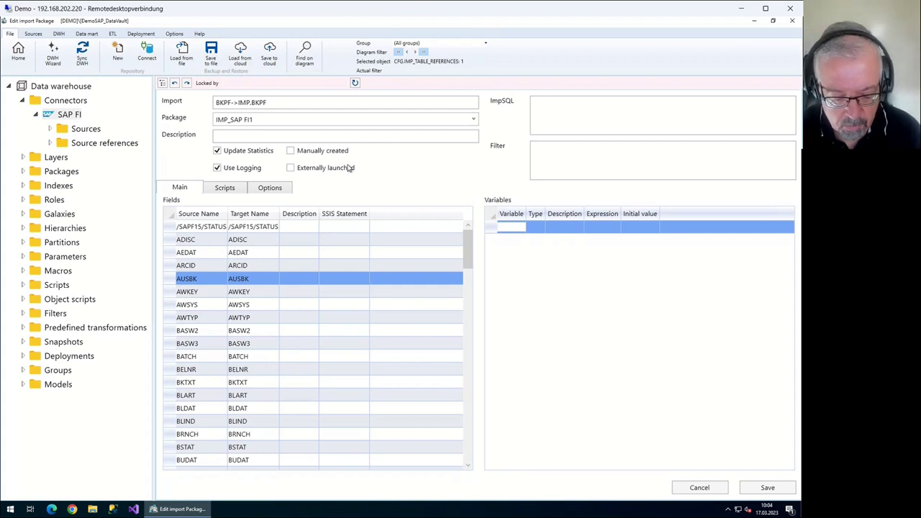
text(GJAHR)
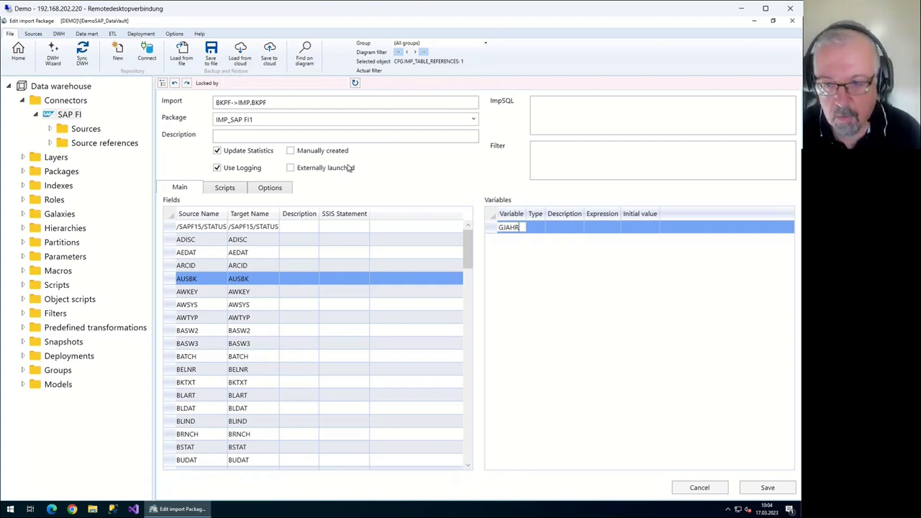
key(Tab)
key(alt+Down)
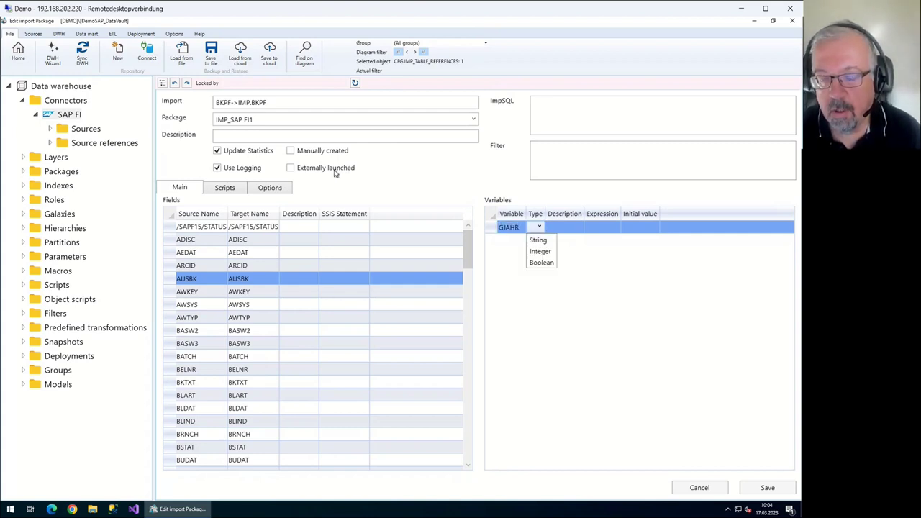
key(Down)
key(Up)
key(Down)
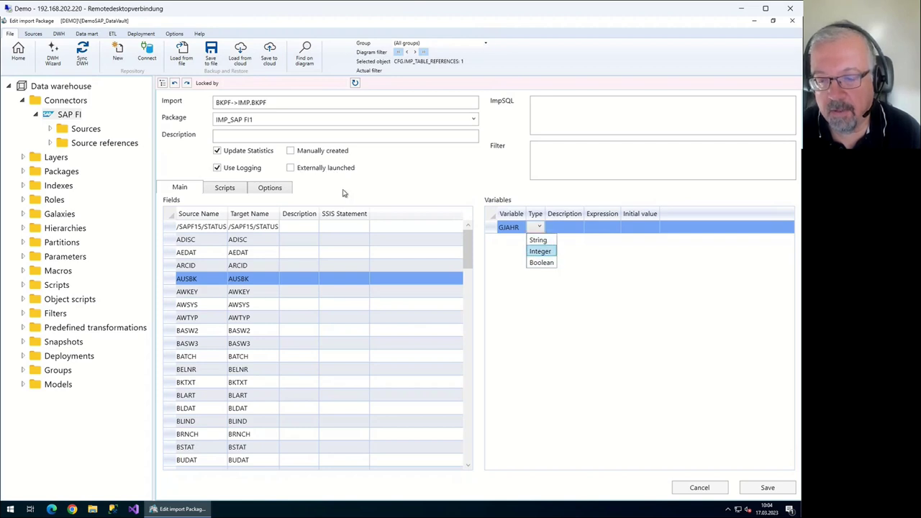
key(Return)
key(Tab)
key(Tab)
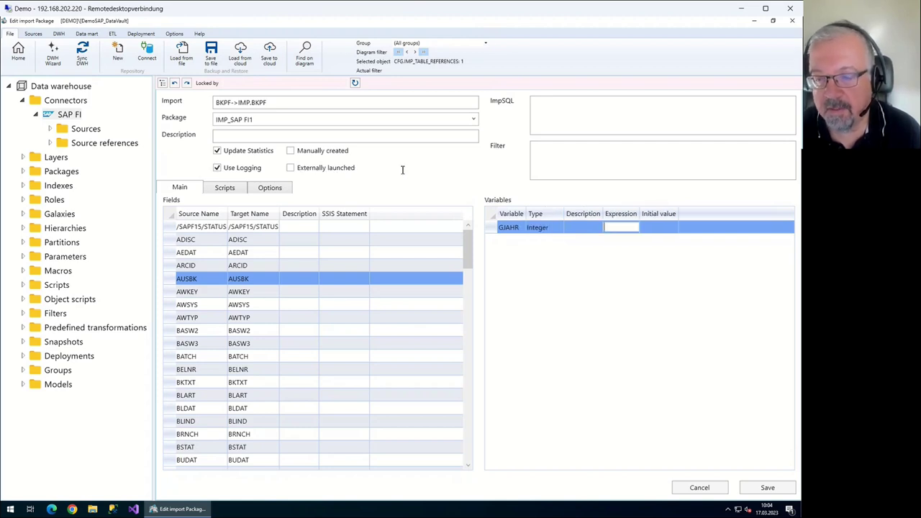
text(2013)
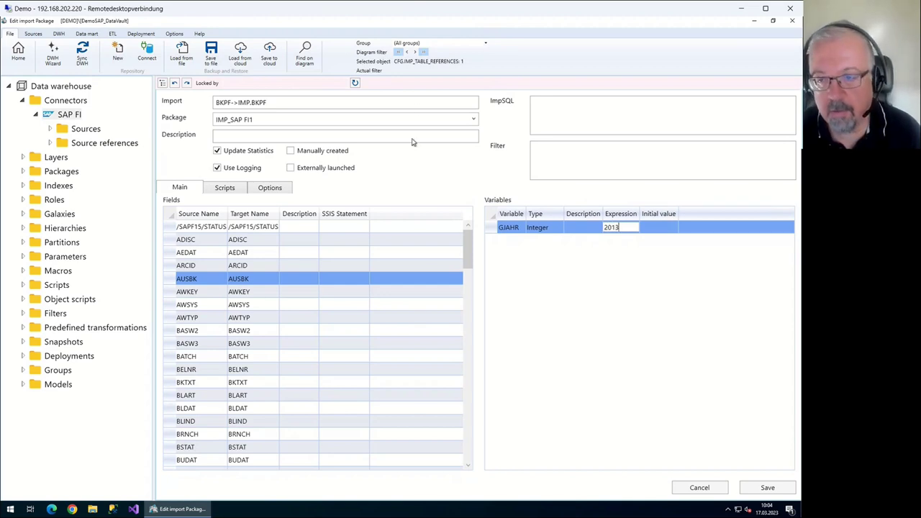
key(Tab)
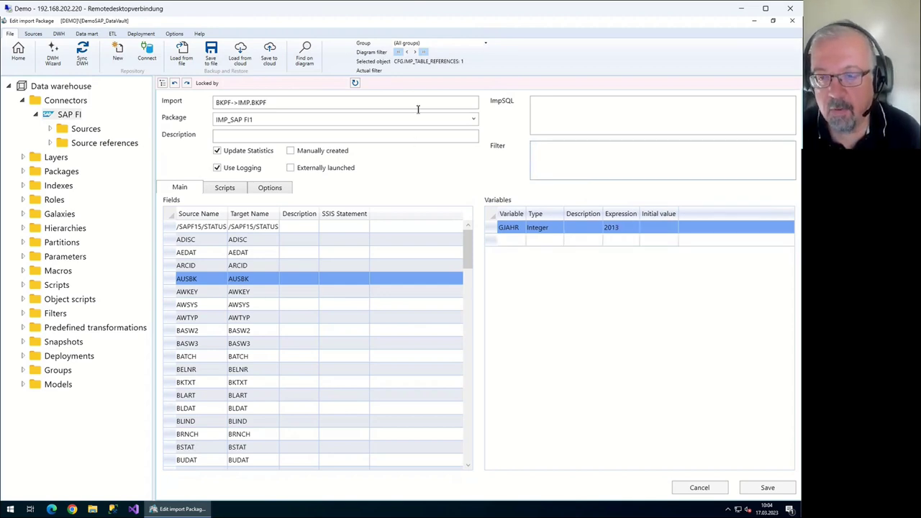
text(GJAHR >)
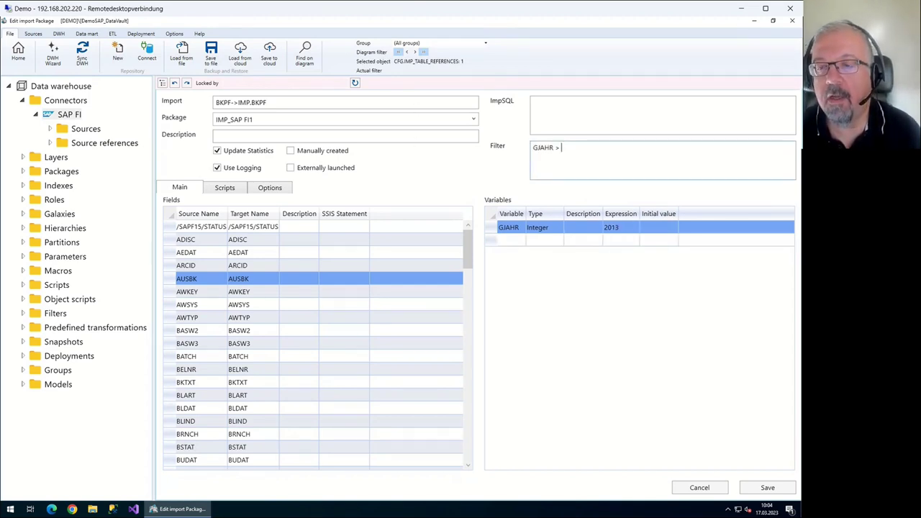
key(Home)
key(ctrl+shift+Right)
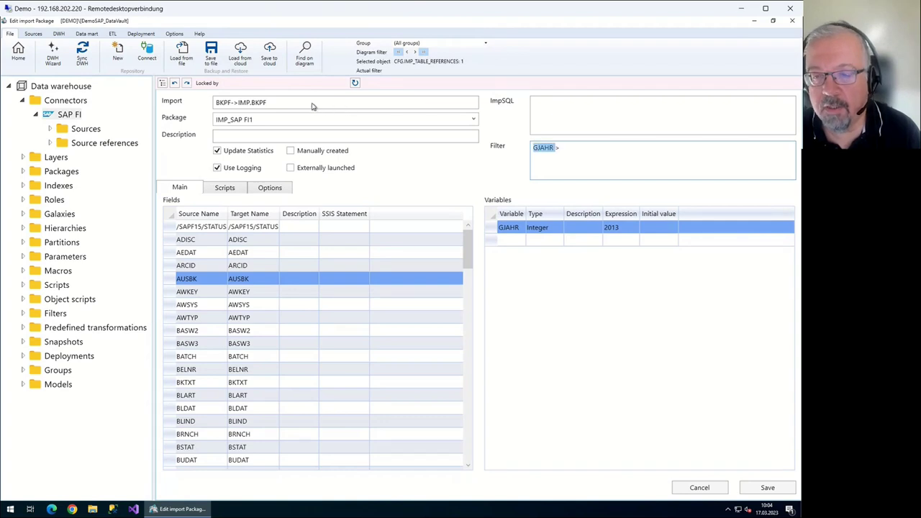
key(End)
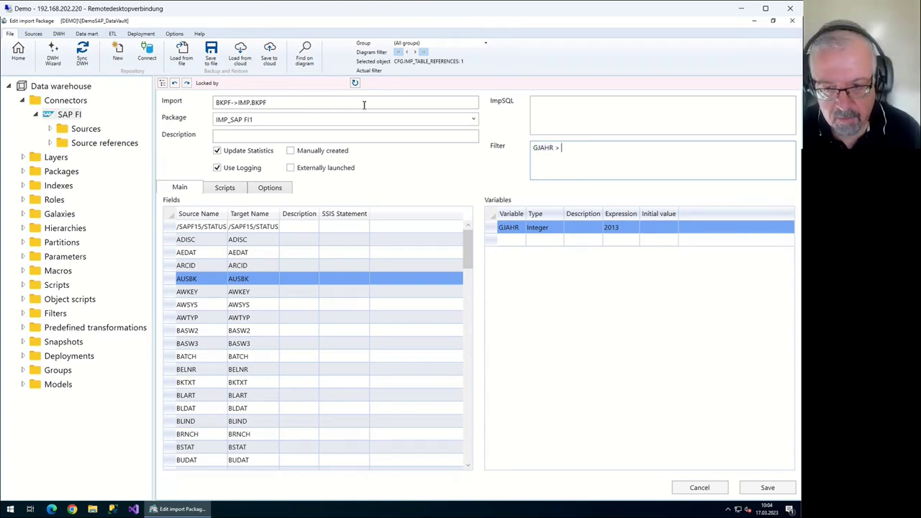
key(BackSpace)
key(BackSpace)
text(= @GJAHR)
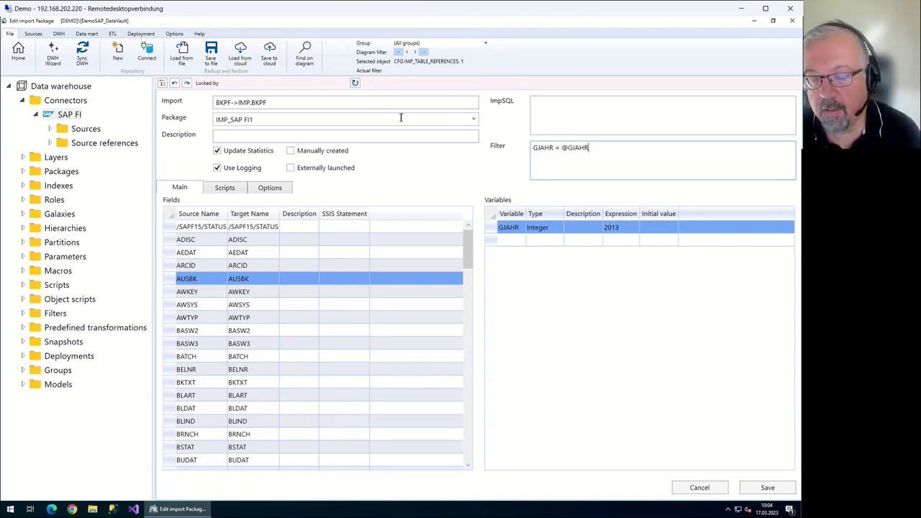
key(Left)
key(Left)
key(Left)
key(Left)
key(Left)
key(shift+End)
key(ctrl+c)
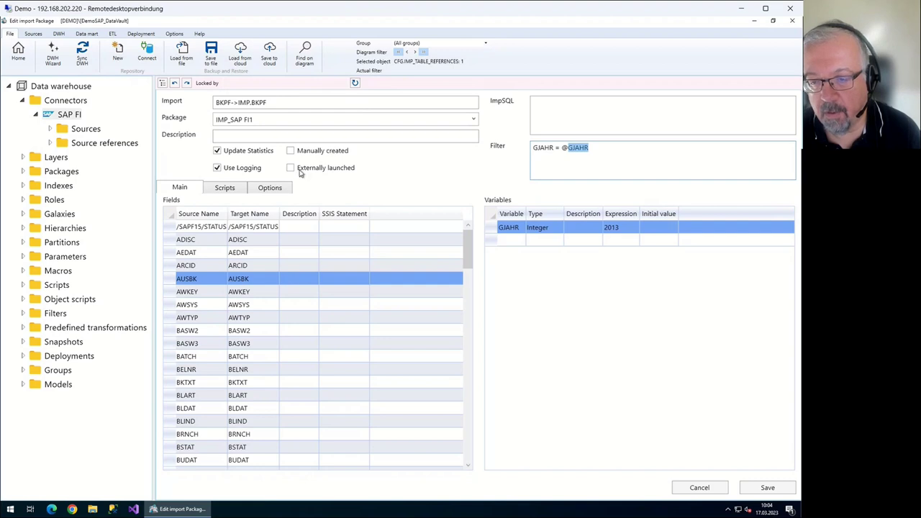
click(346, 121)
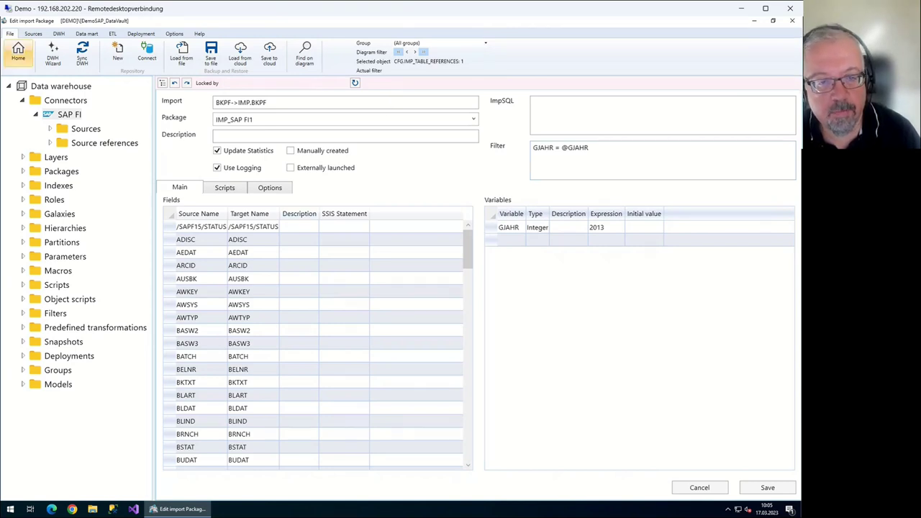
click(18, 52)
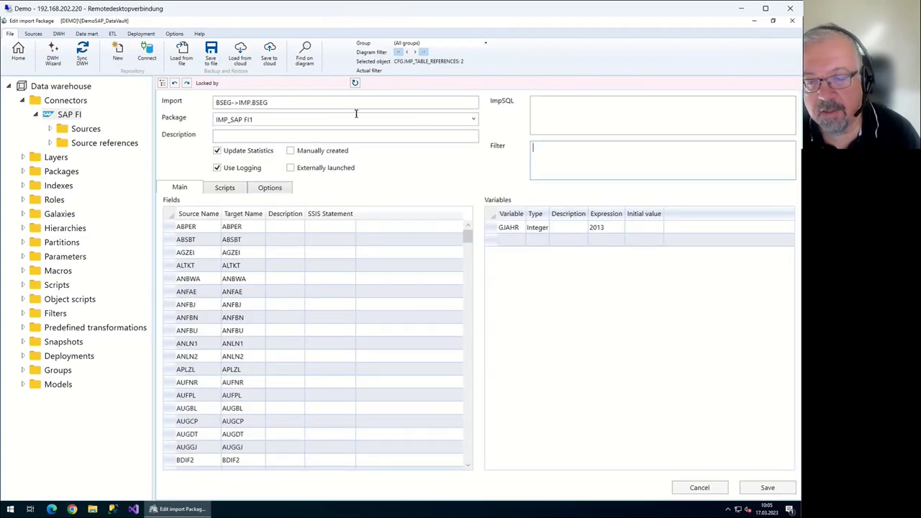
key(ctrl+v)
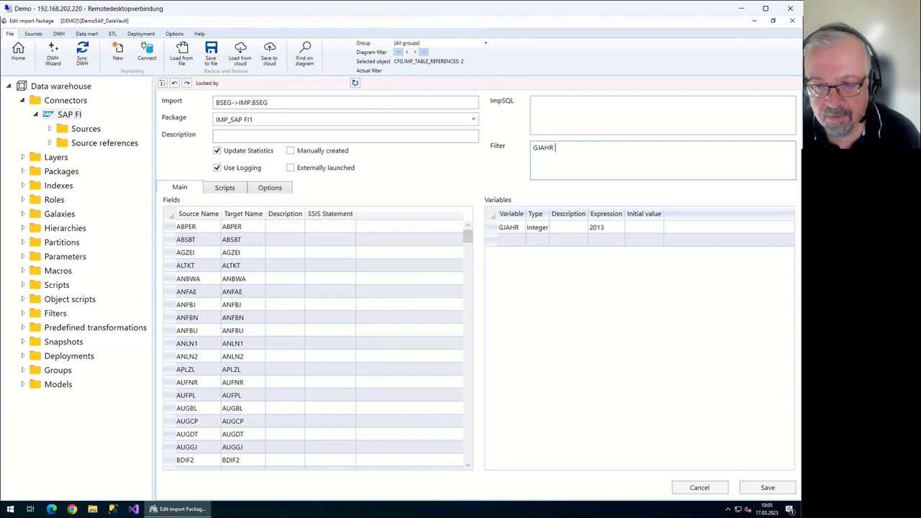
text(= @)
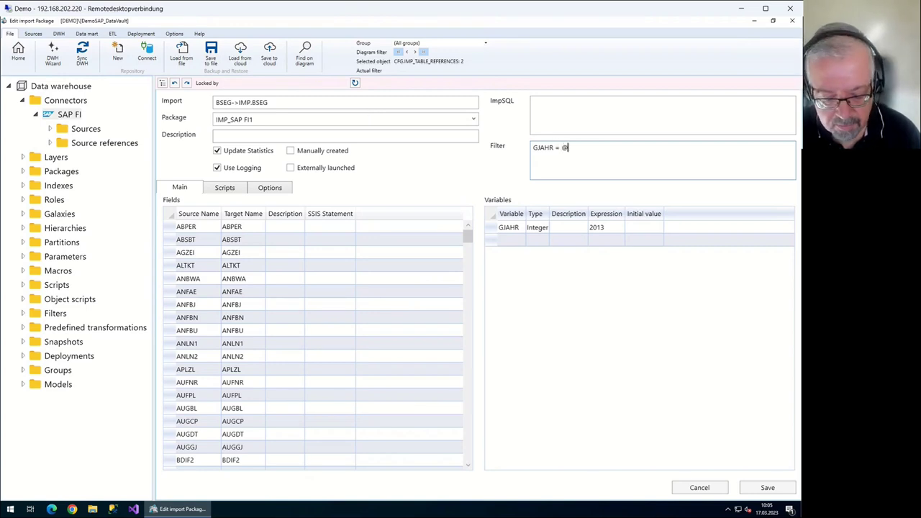
text(GJAHR)
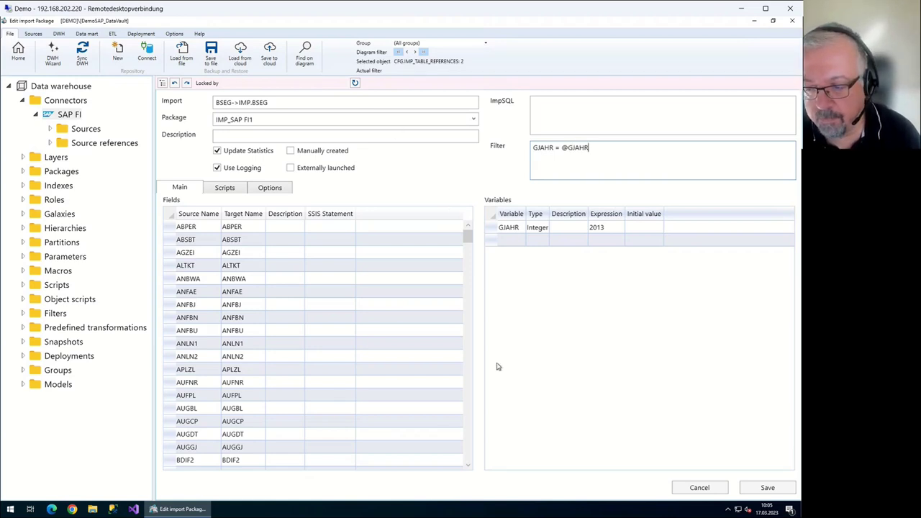
click(512, 380)
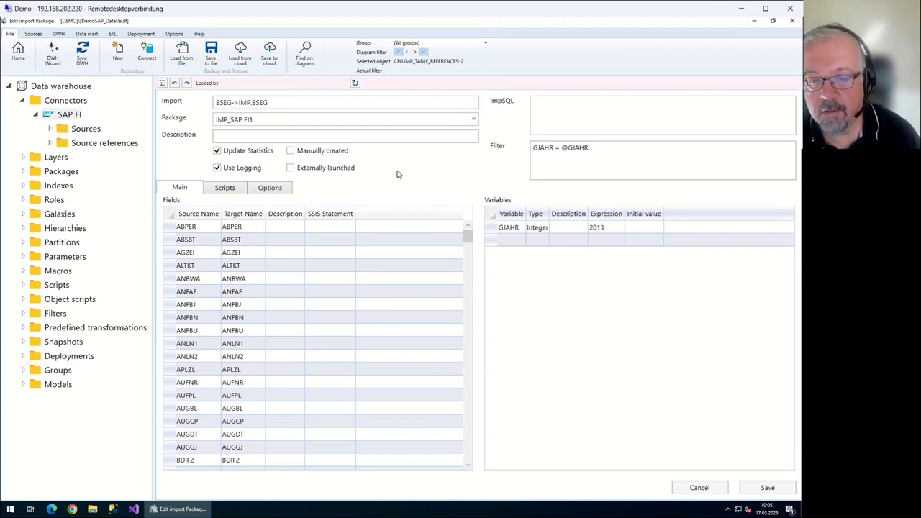
Return to the flow diagram and pan between the core layer and the Sources column
click(18, 54)
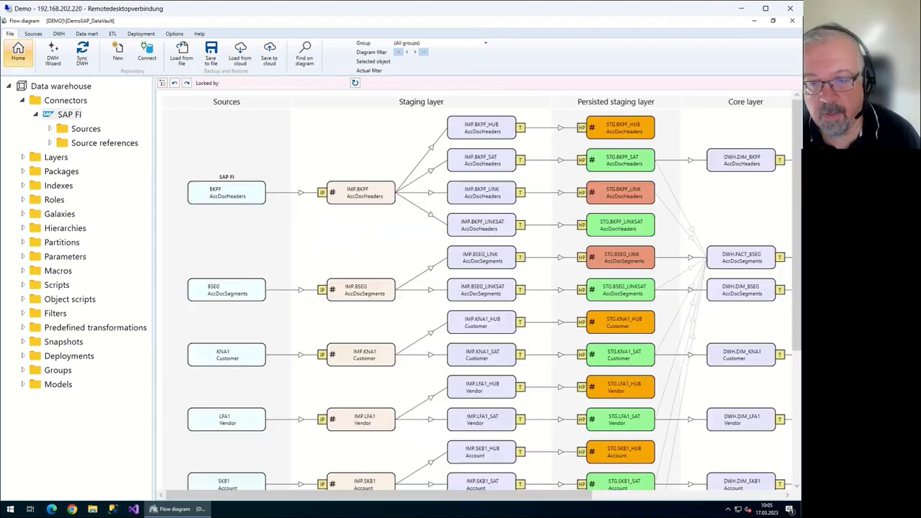
drag(314, 170, 249, 208)
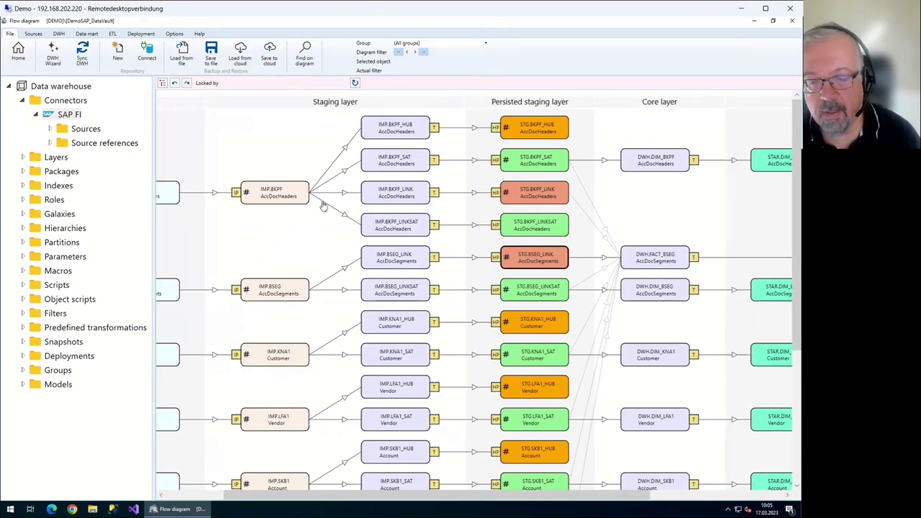
drag(158, 238, 178, 189)
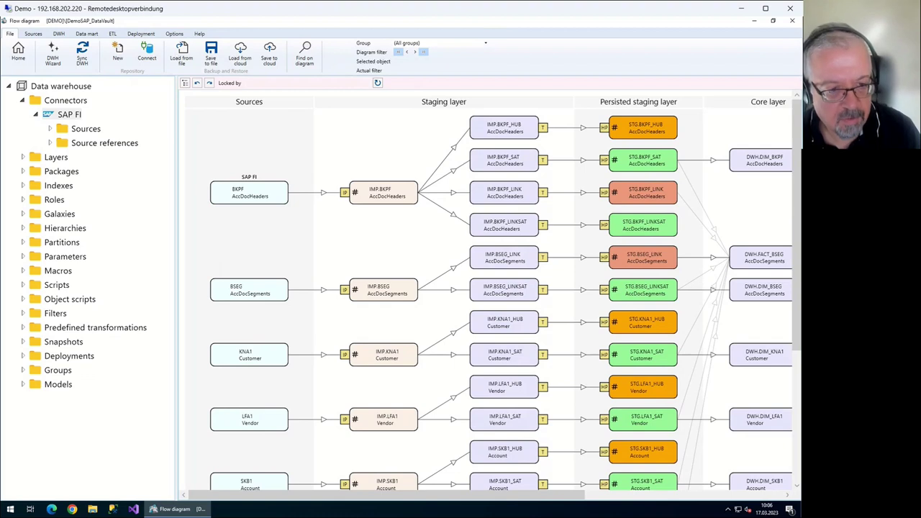
Expand Source references under SAP FI to check its foreign keys, then collapse it
click(50, 142)
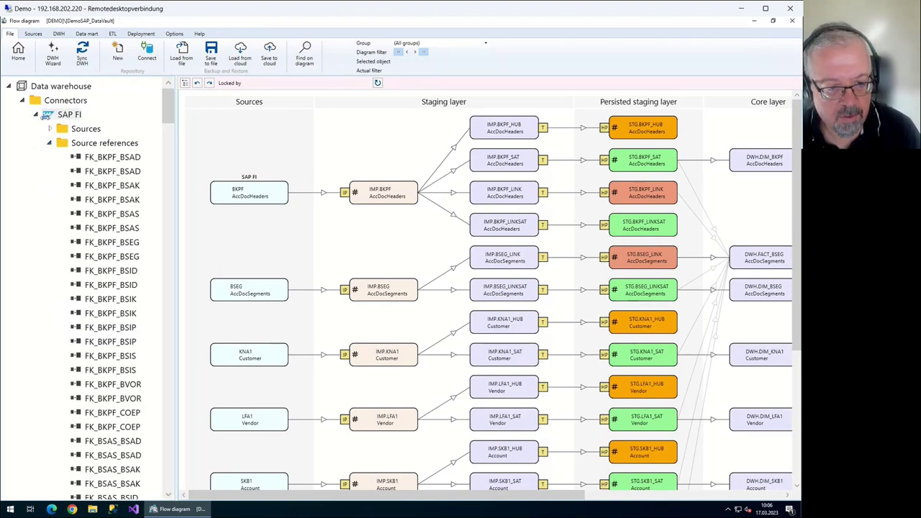
click(50, 143)
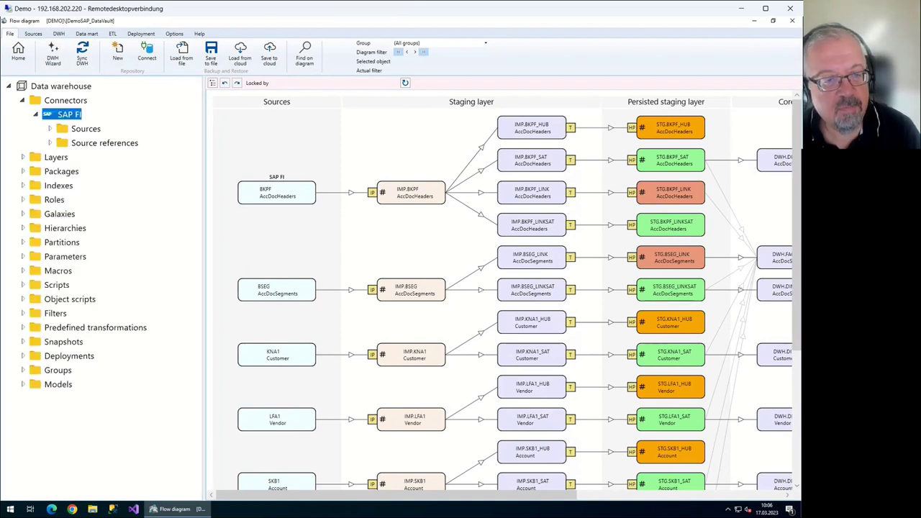
click(101, 142)
click(50, 142)
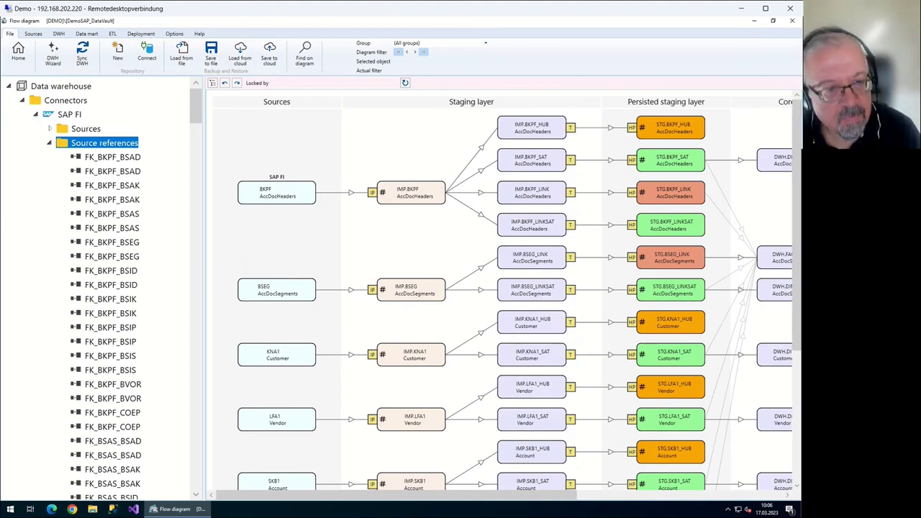
key(Left)
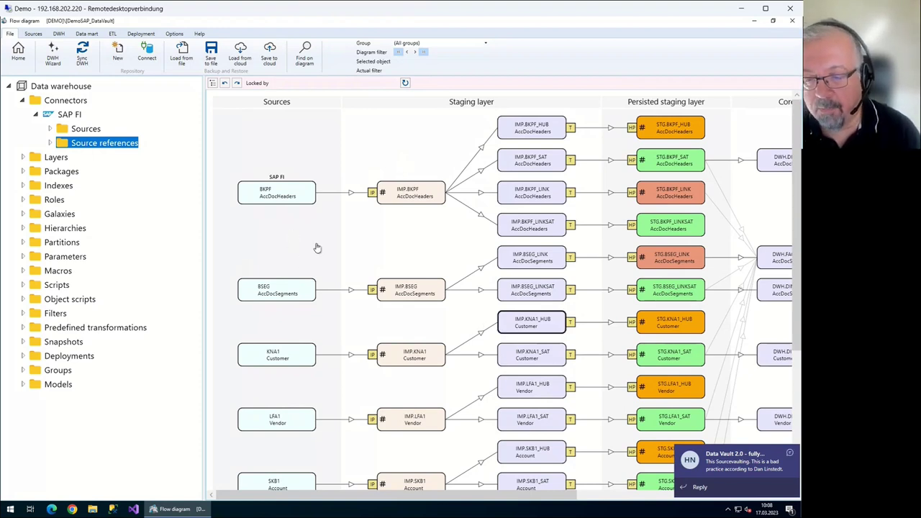
Filter the flow diagram to the LFA1 Vendor source and its derived objects
scroll(264, 271, down, 1)
scroll(264, 271, down, 5)
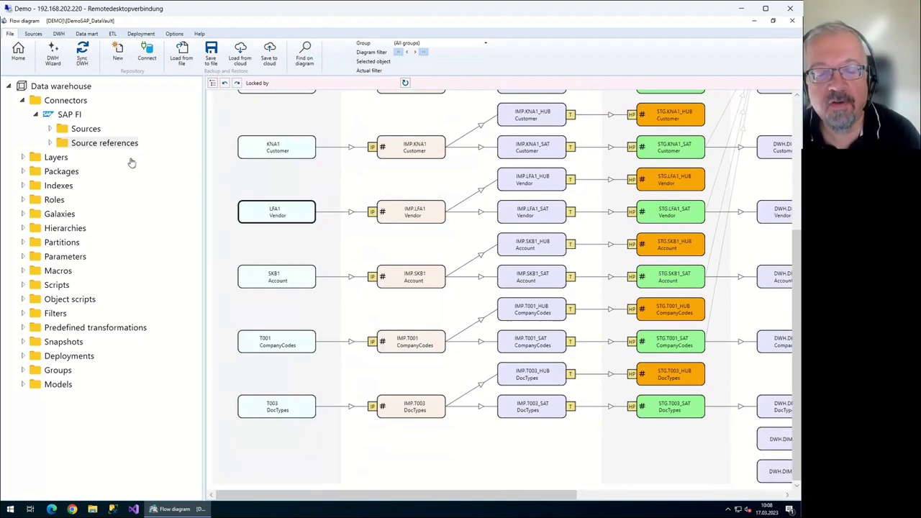
key(Menu)
key(Down)
key(Down)
key(Down)
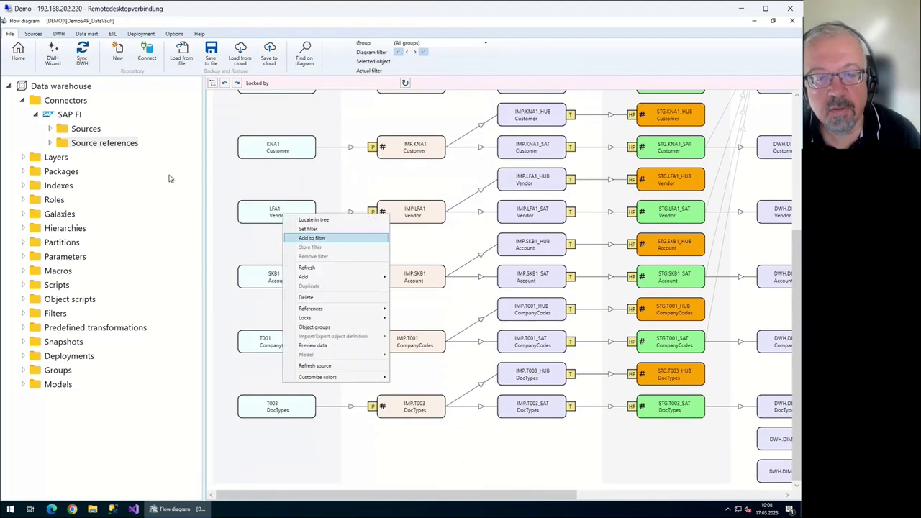
key(Up)
key(Return)
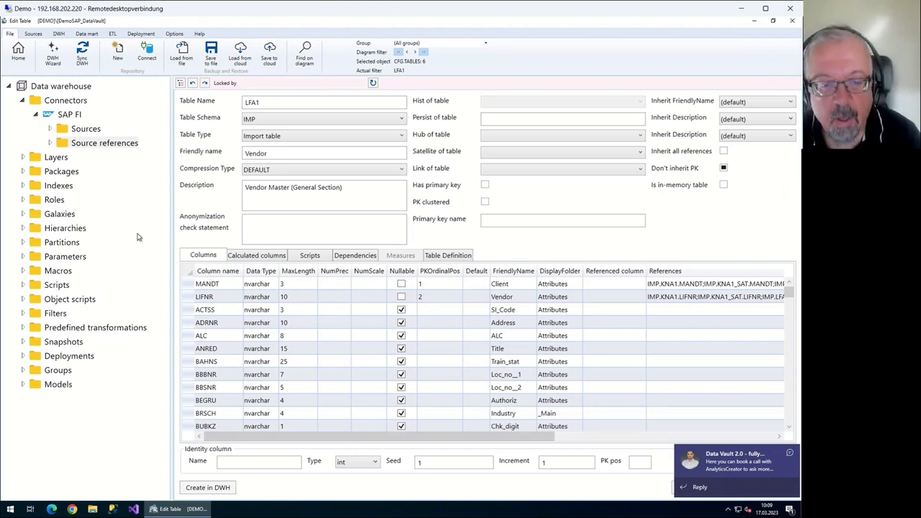
Review IMP.LFA1's columns, then show its calculated hash keys VAULT_HUB_ID and VAULT_HUB_ID_KNA1
scroll(92, 223, down, 15)
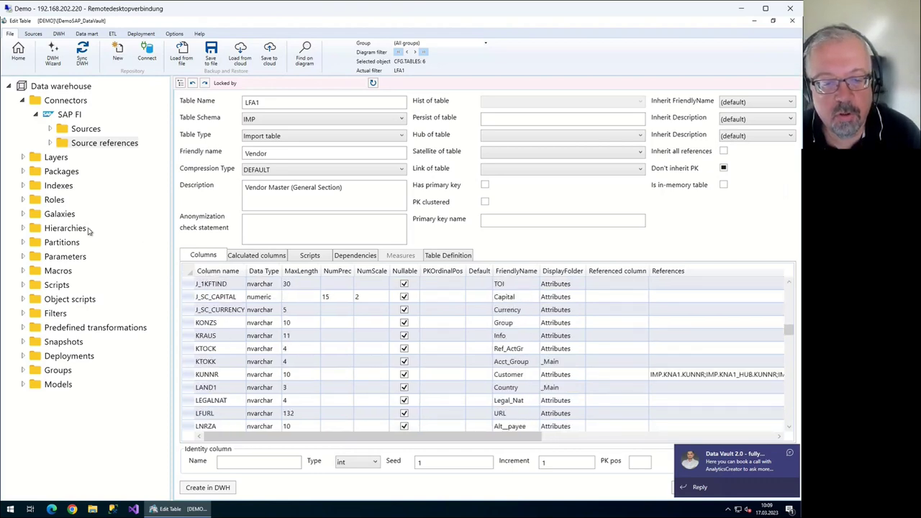
scroll(89, 231, down, 12)
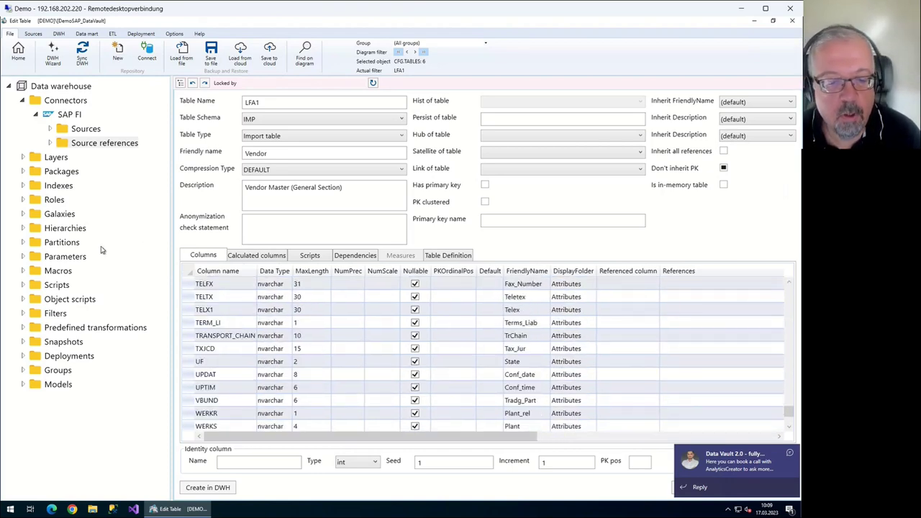
scroll(101, 250, up, 15)
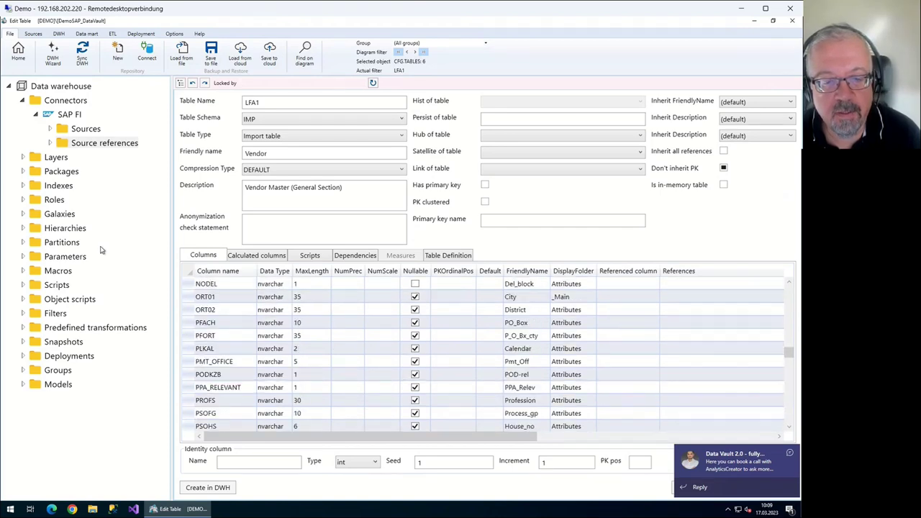
scroll(101, 249, up, 3)
key(ctrl+Tab)
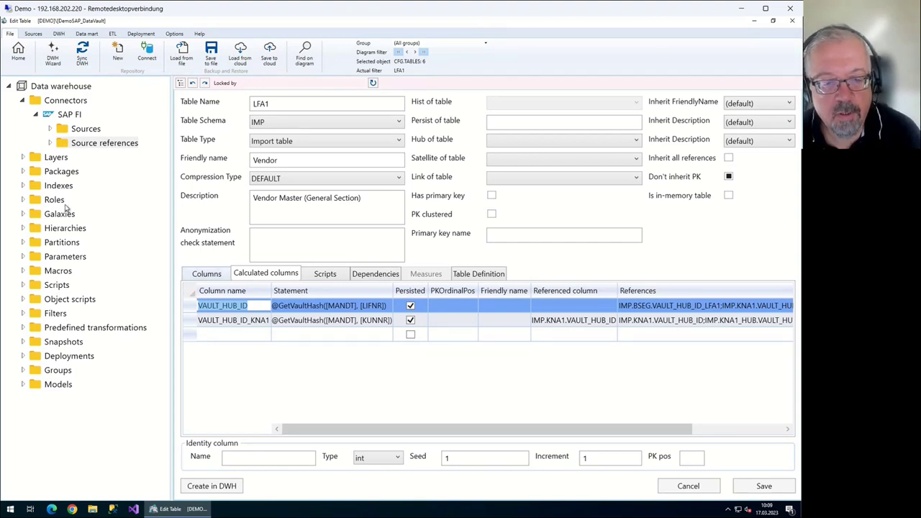
key(ctrl+shift+Tab)
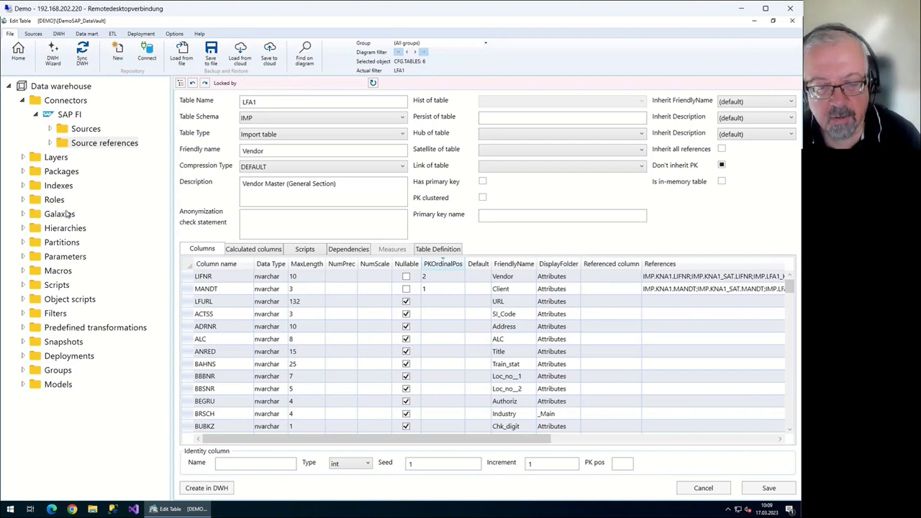
key(ctrl+Tab)
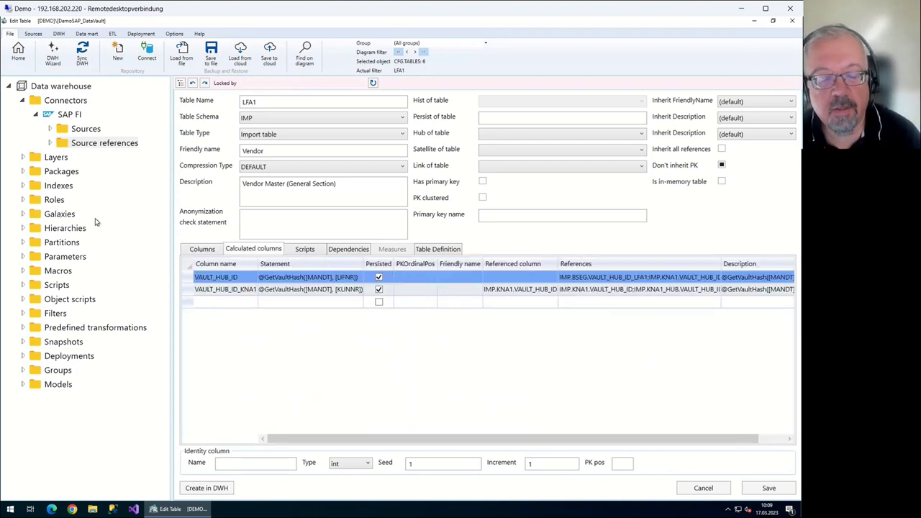
key(F2)
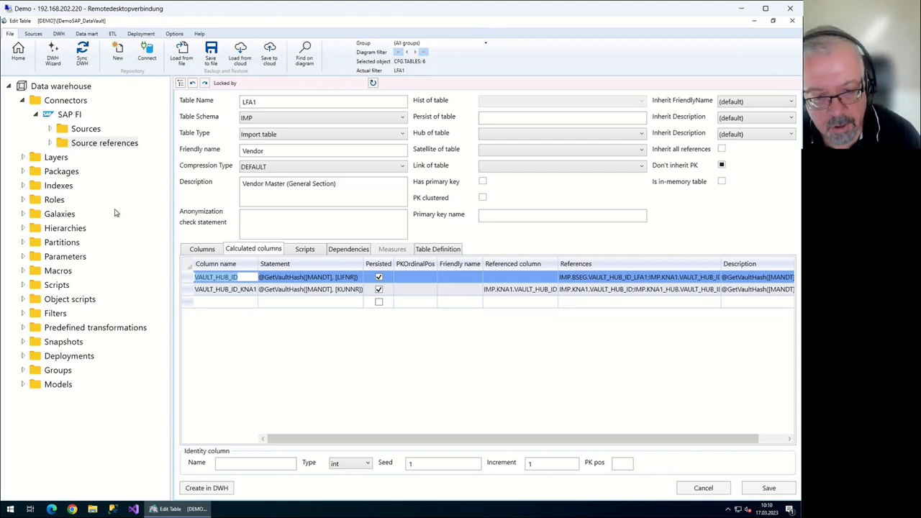
key(Tab)
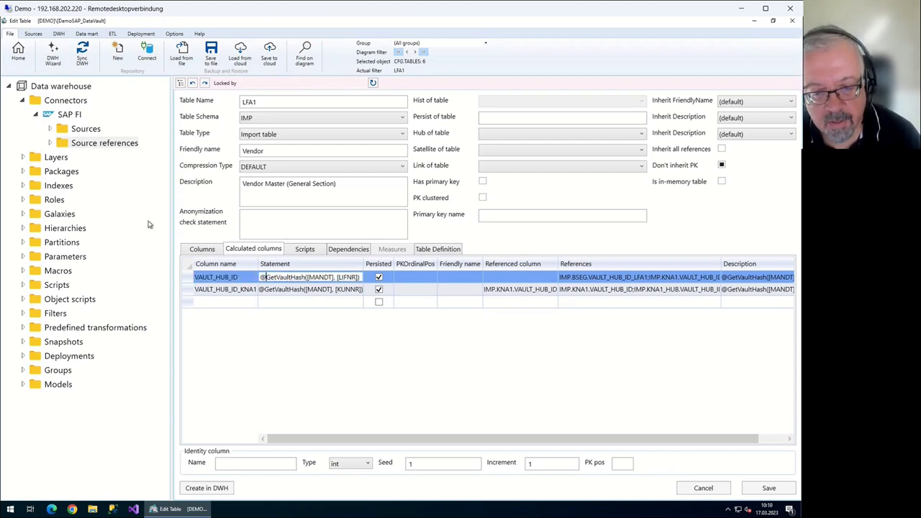
key(Home)
key(Right)
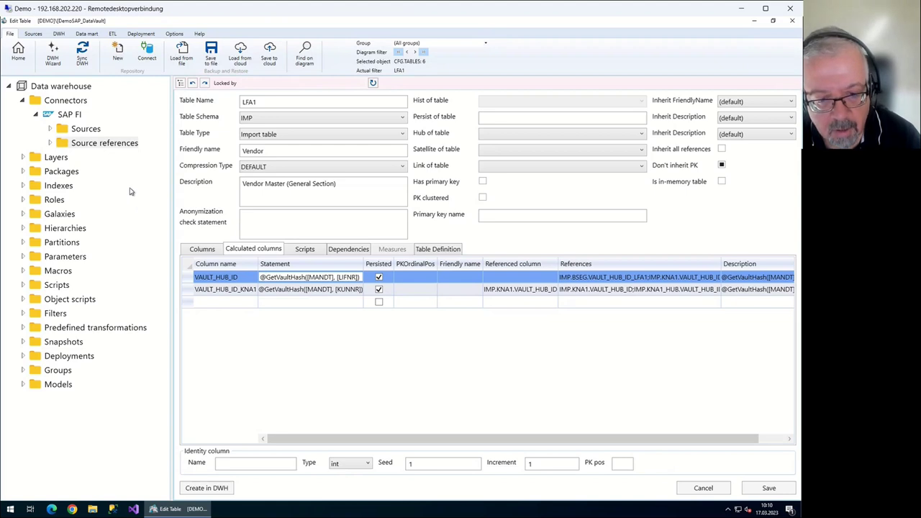
key(Right)
key(Right)
key(Right)
key(Right)
key(Right)
key(Right)
key(Right)
key(Right)
key(Right)
key(Right)
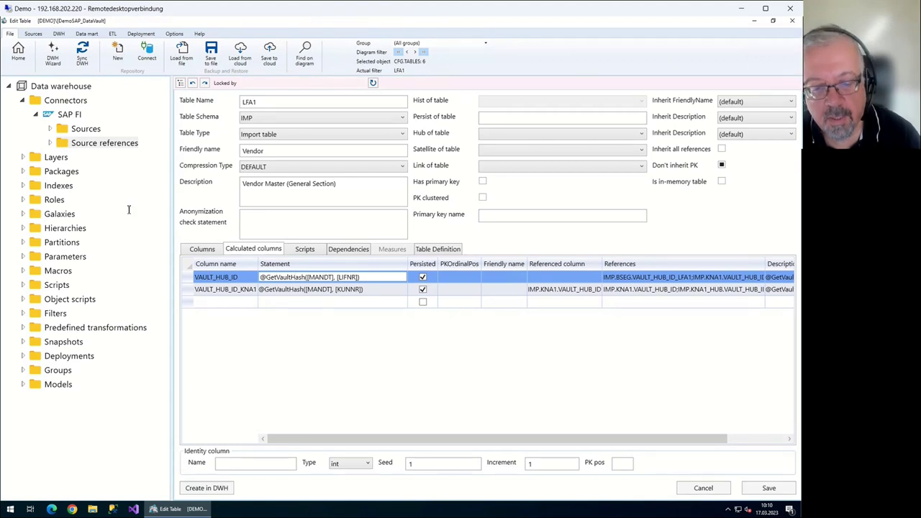
key(Right)
key(Right)
key(Right)
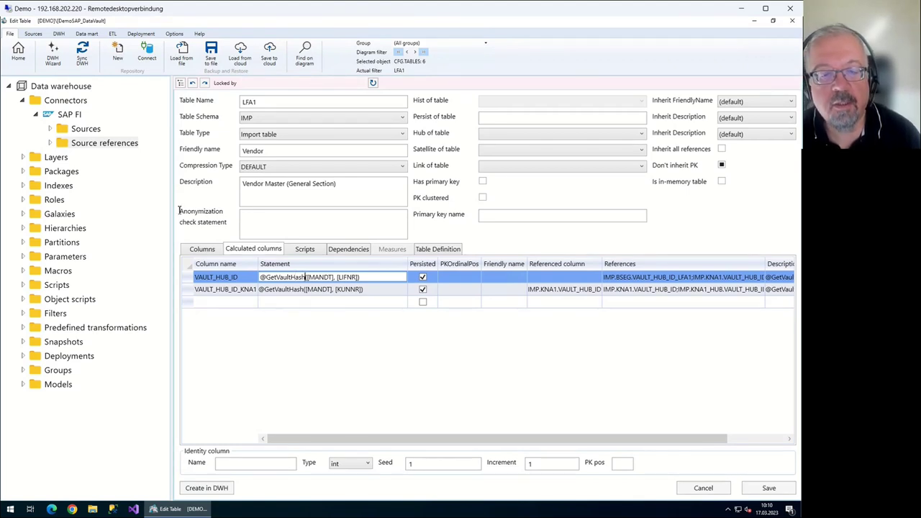
key(shift+Home)
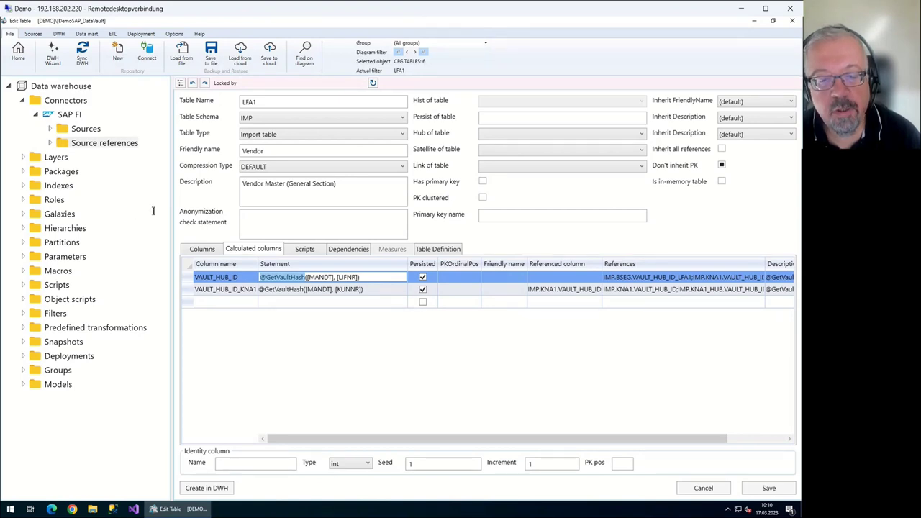
key(ctrl+a)
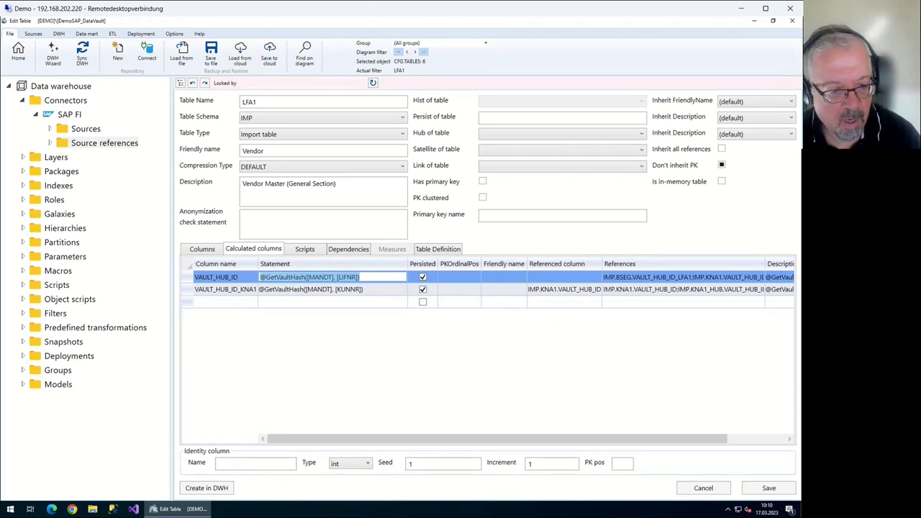
click(22, 270)
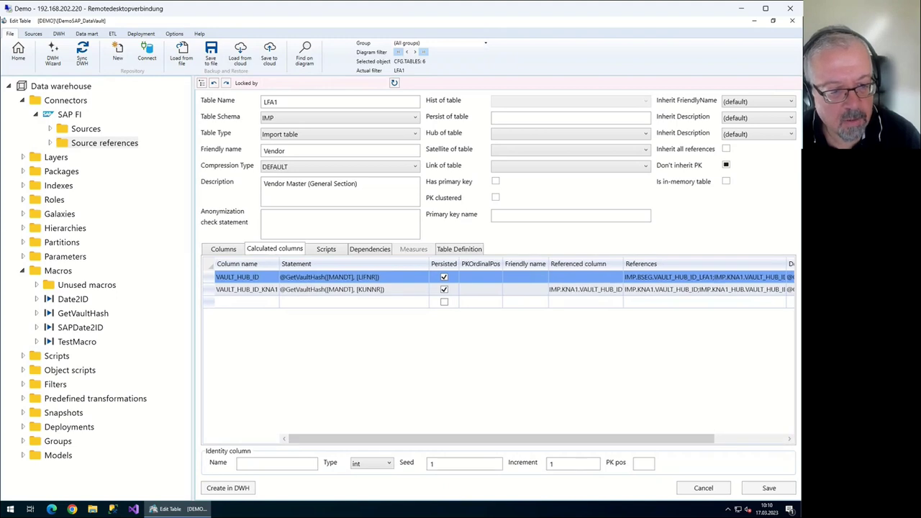
Open the GetVaultHash macro definition for editing
right_click(100, 317)
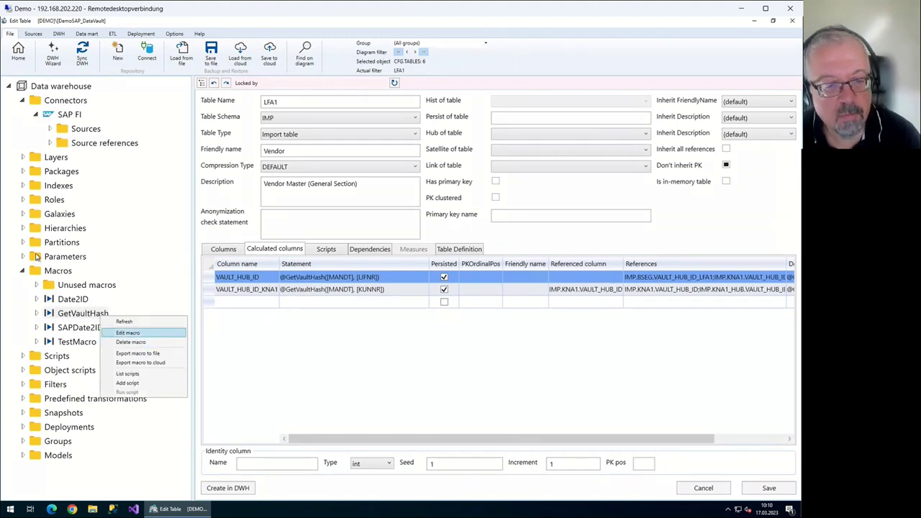
key(Return)
key(Tab)
key(Return)
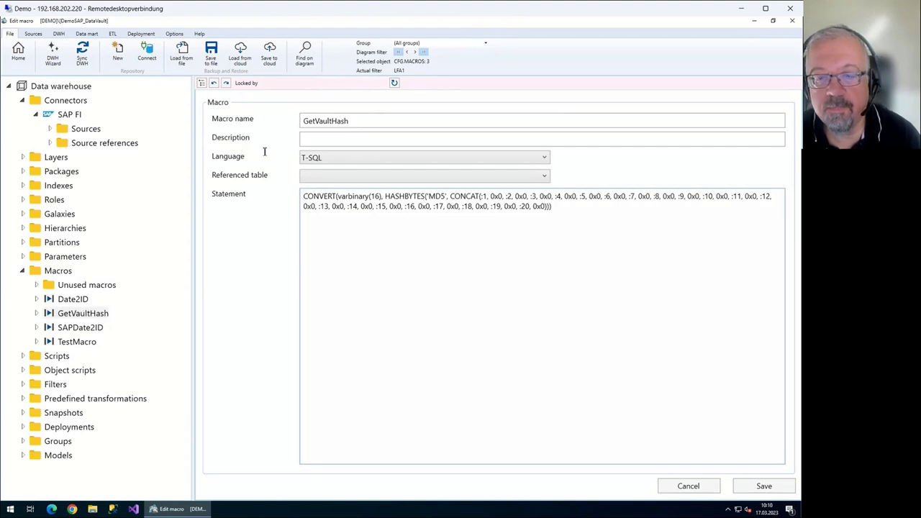
Walk through the macro's :1, :2 and :3 parameter placeholders
key(ctrl+Right)
key(ctrl+Right)
key(ctrl+Right)
key(ctrl+Right)
key(ctrl+Right)
key(ctrl+Right)
key(ctrl+Right)
key(ctrl+Right)
key(ctrl+Right)
key(ctrl+Right)
key(ctrl+Right)
key(shift+Right)
key(shift+Right)
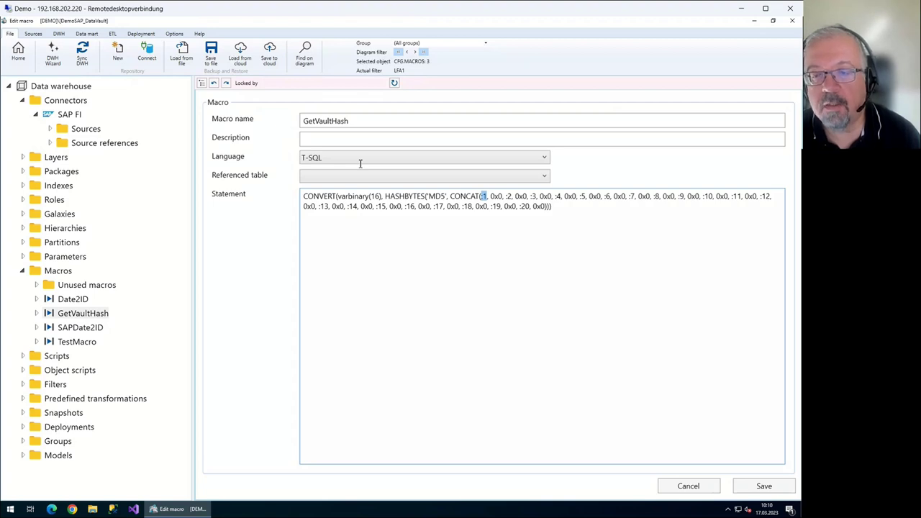
key(Right)
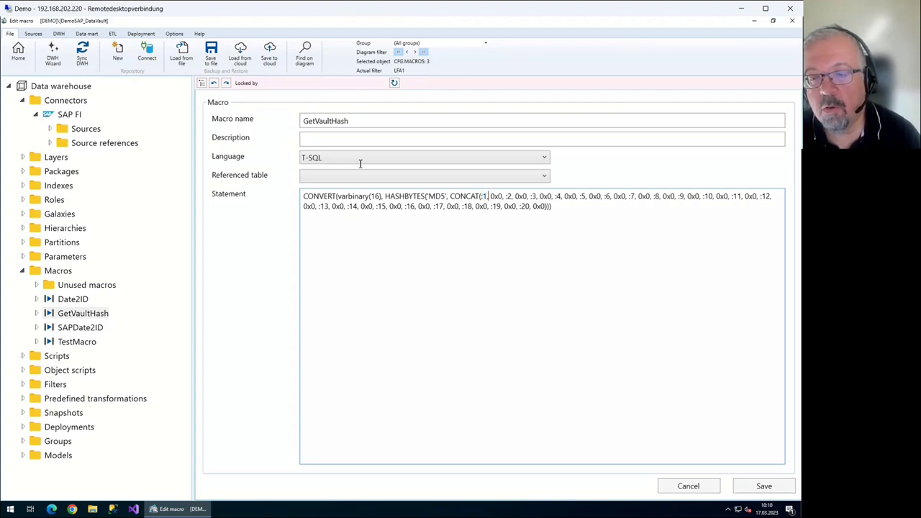
key(Right)
key(Right)
key(Right)
key(Right)
key(Right)
key(Right)
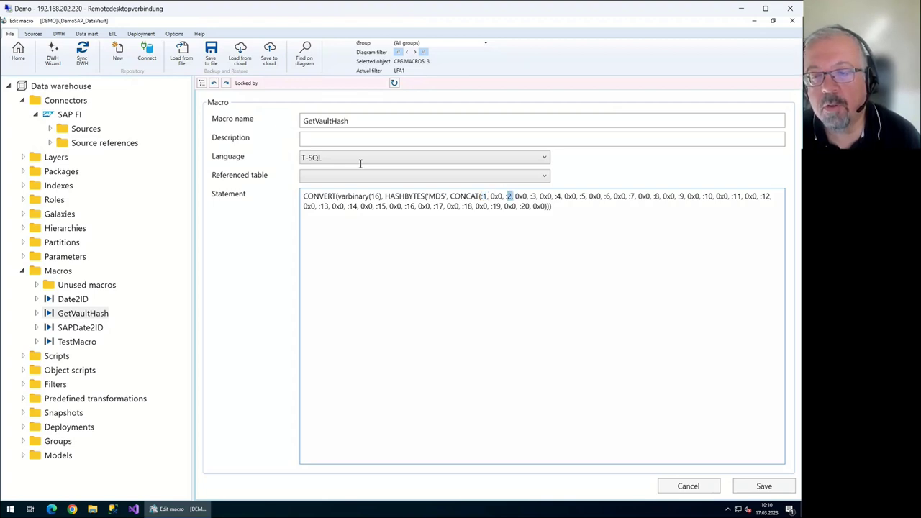
key(Right)
key(Right)
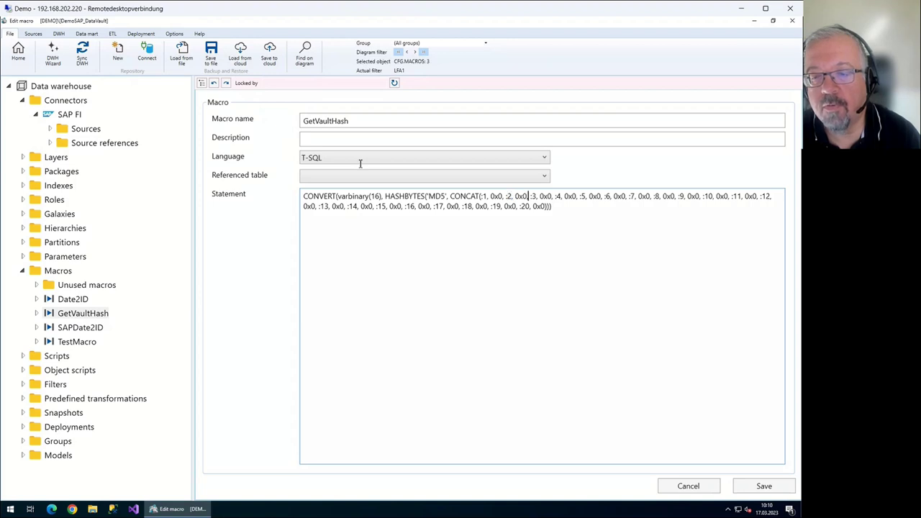
key(shift+Right)
key(shift+Right)
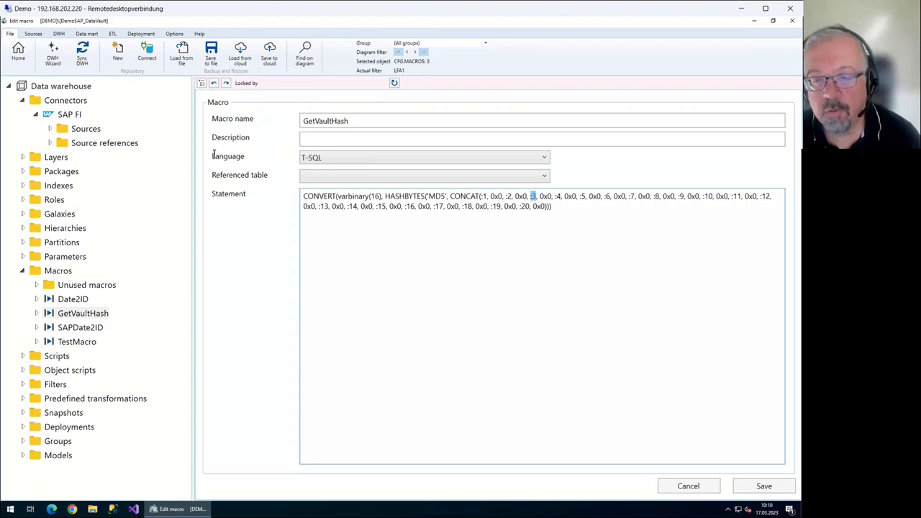
key(Left)
key(Left)
key(Left)
key(Left)
key(Left)
key(Left)
key(Left)
key(Left)
key(Left)
key(Left)
key(Left)
key(Left)
key(Left)
key(Left)
key(Left)
key(Left)
key(Left)
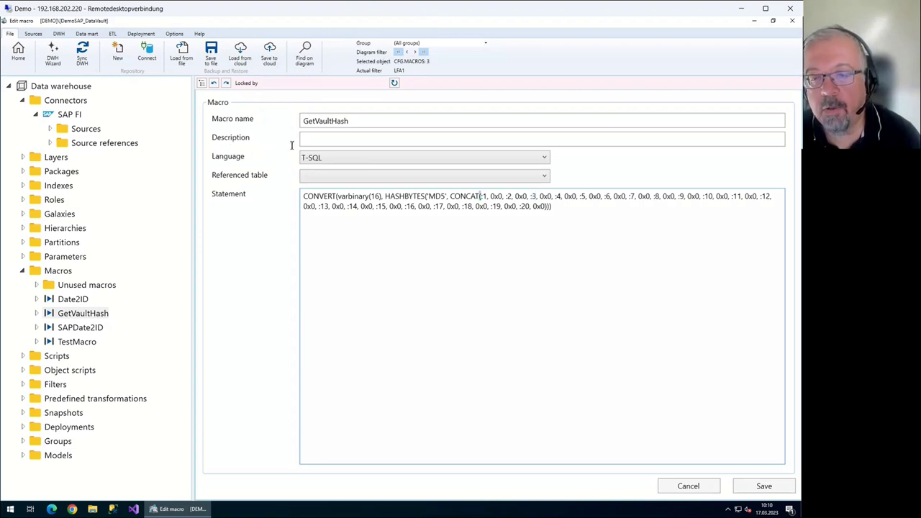
key(shift+Right)
key(shift+Right)
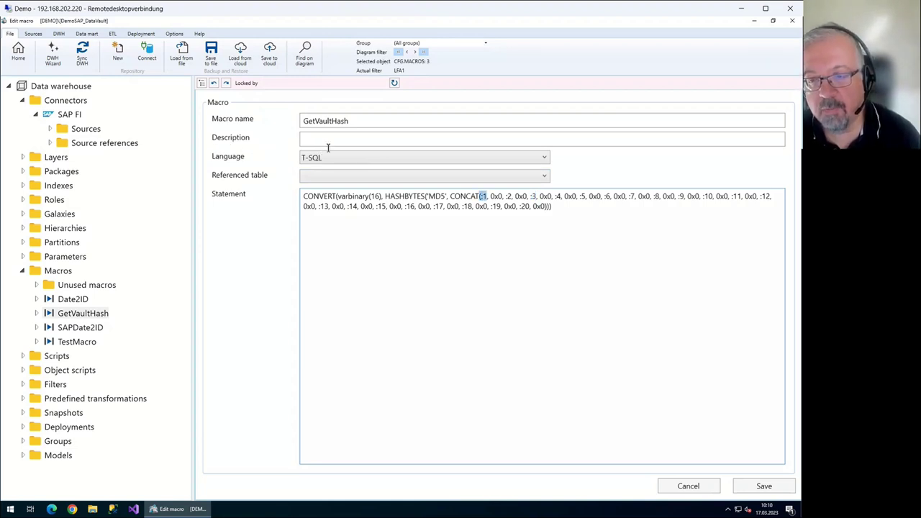
key(Right)
key(Right)
key(Right)
key(Right)
key(Right)
key(Right)
key(Right)
key(shift+Right)
key(shift+Right)
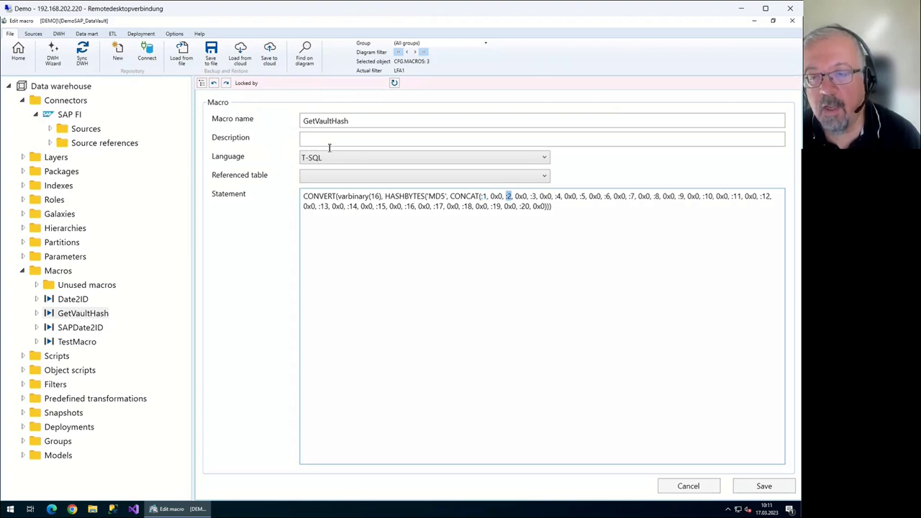
key(Right)
key(Right)
key(Right)
key(Right)
key(Right)
key(Right)
key(Right)
key(shift+Right)
key(shift+Right)
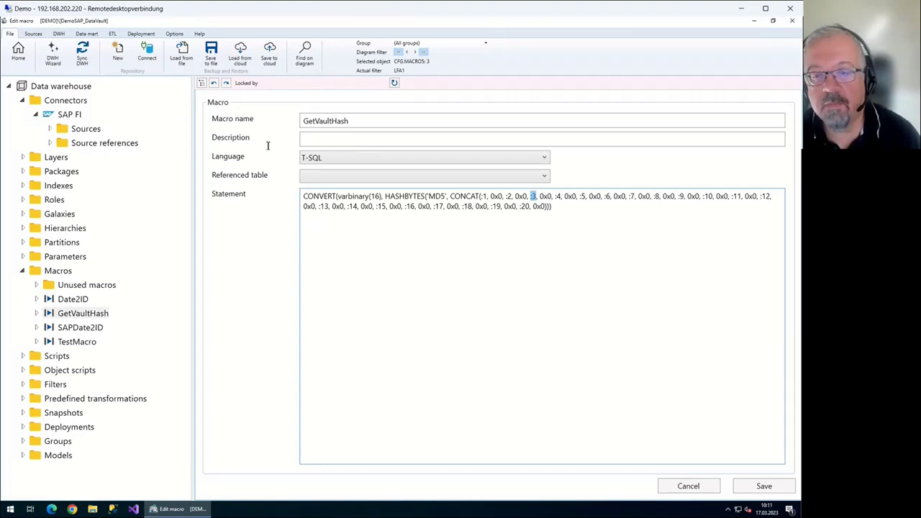
Highlight the CONCAT, HASHBYTES MD5 and varbinary(16) parts of the statement, then close the editor
key(ctrl+Left)
key(ctrl+Left)
key(ctrl+Left)
key(ctrl+Left)
key(ctrl+Left)
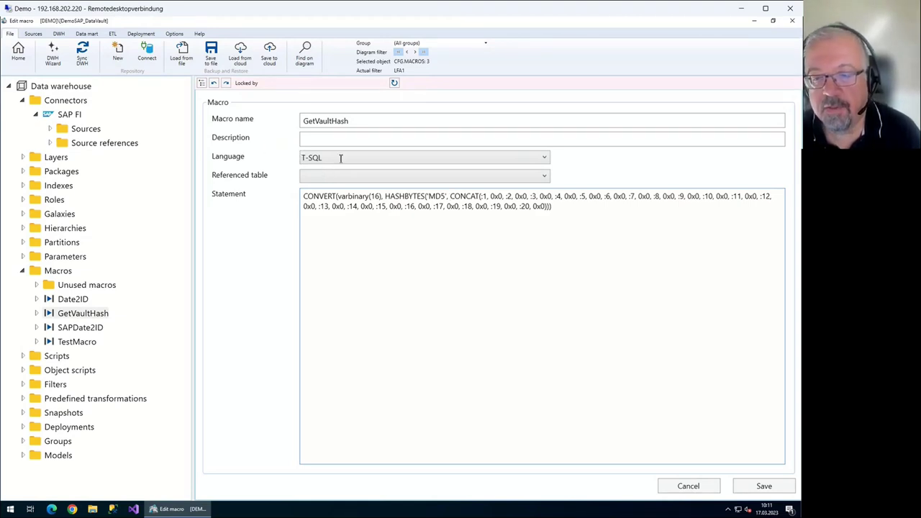
key(ctrl+shift+End)
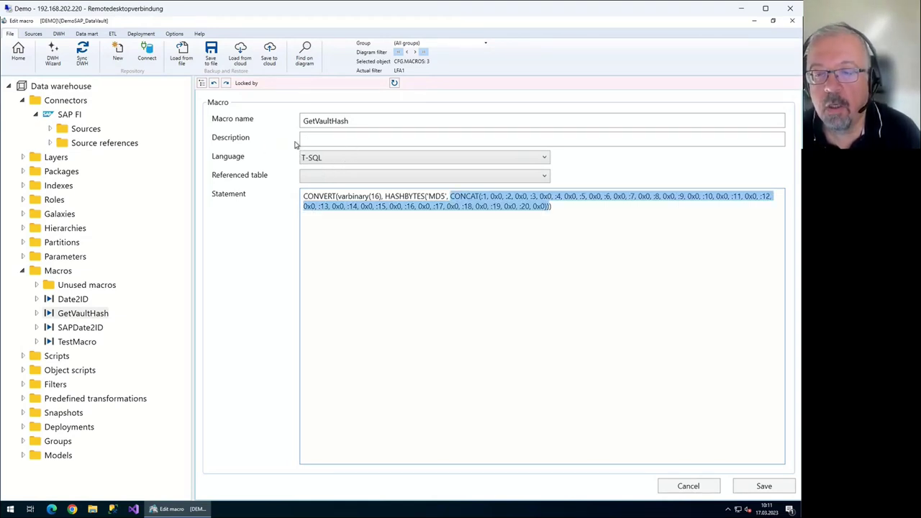
key(Left)
key(ctrl+Right)
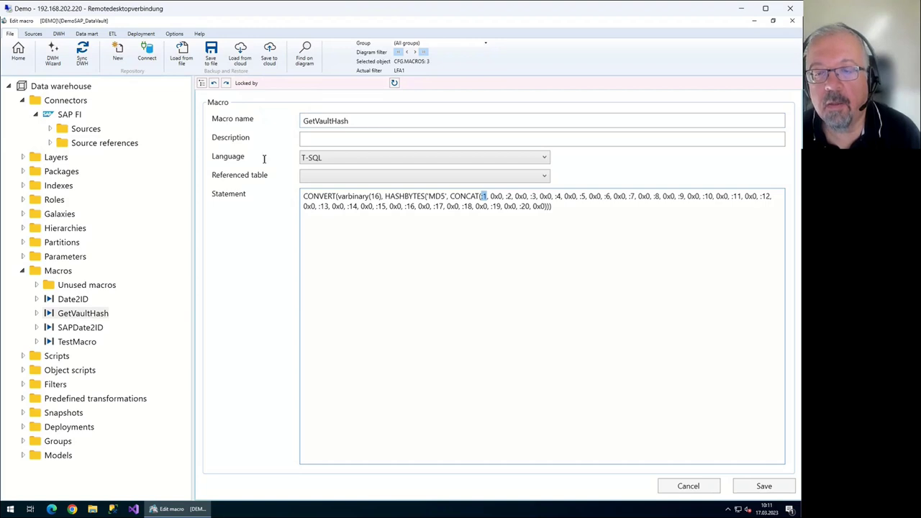
key(Left)
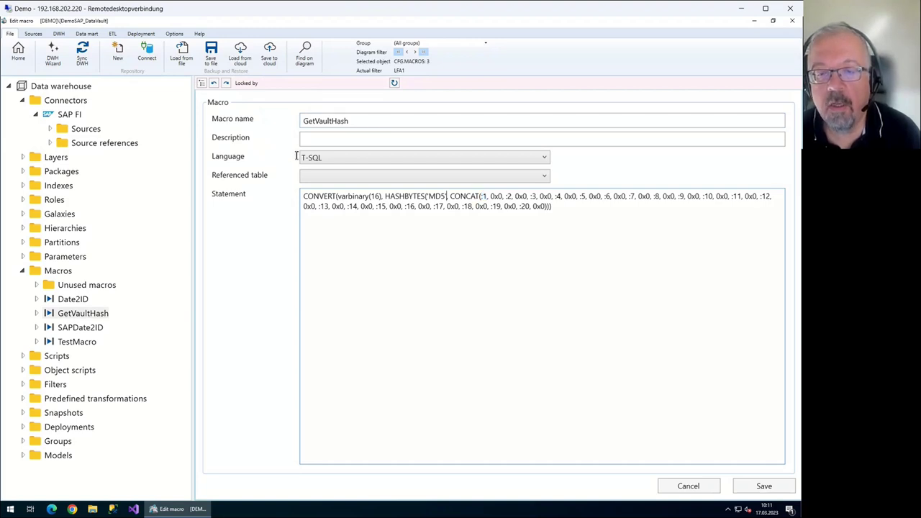
key(ctrl+Left)
key(ctrl+Left)
key(ctrl+Left)
key(shift+Right)
key(shift+Right)
key(shift+Right)
key(shift+Right)
key(shift+Right)
key(shift+Right)
key(shift+Right)
key(shift+Right)
key(shift+Right)
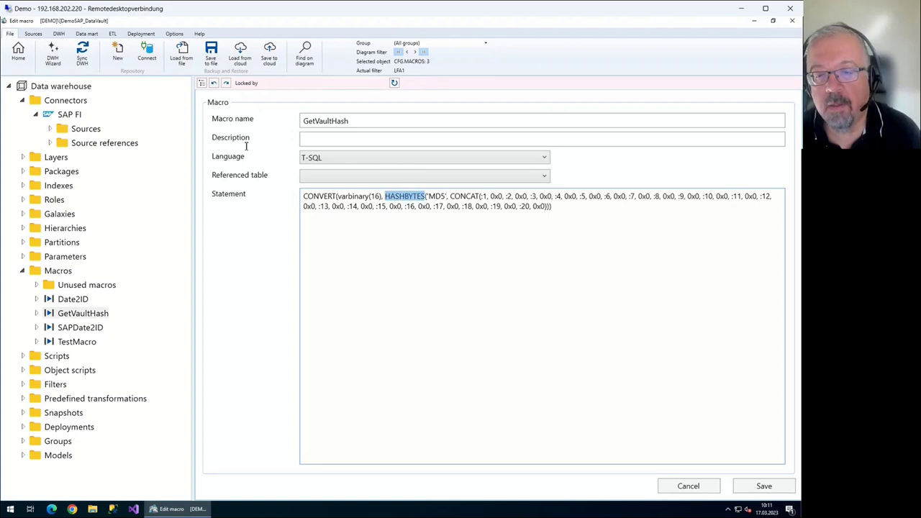
key(shift+Right)
key(shift+Right)
key(shift+Right)
key(shift+Right)
key(shift+Right)
key(shift+Right)
key(Right)
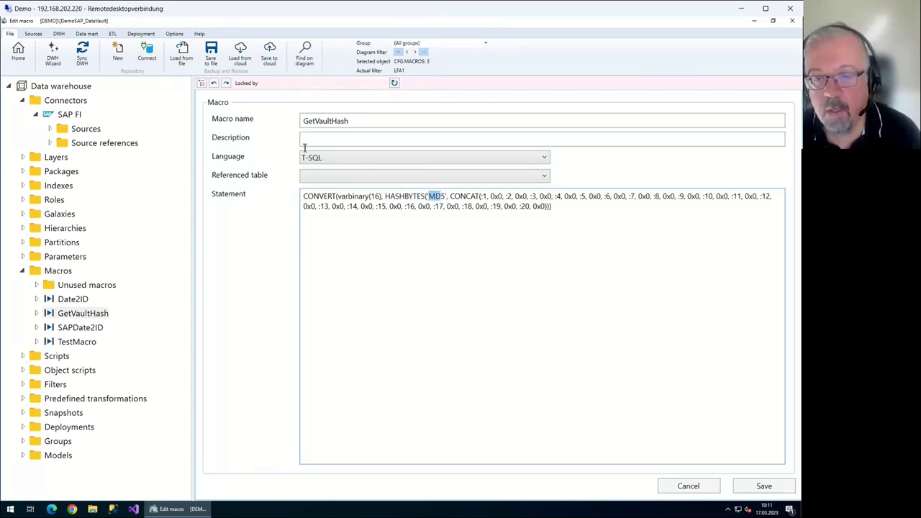
key(Home)
key(shift+Right)
key(shift+Right)
key(shift+Right)
key(shift+Right)
key(shift+Right)
key(shift+Right)
key(shift+Right)
key(shift+Right)
key(shift+Right)
key(shift+Right)
key(shift+Right)
key(shift+Right)
key(shift+Right)
key(shift+Right)
key(shift+Right)
key(shift+Right)
key(shift+Right)
key(shift+Right)
key(shift+Right)
key(shift+Right)
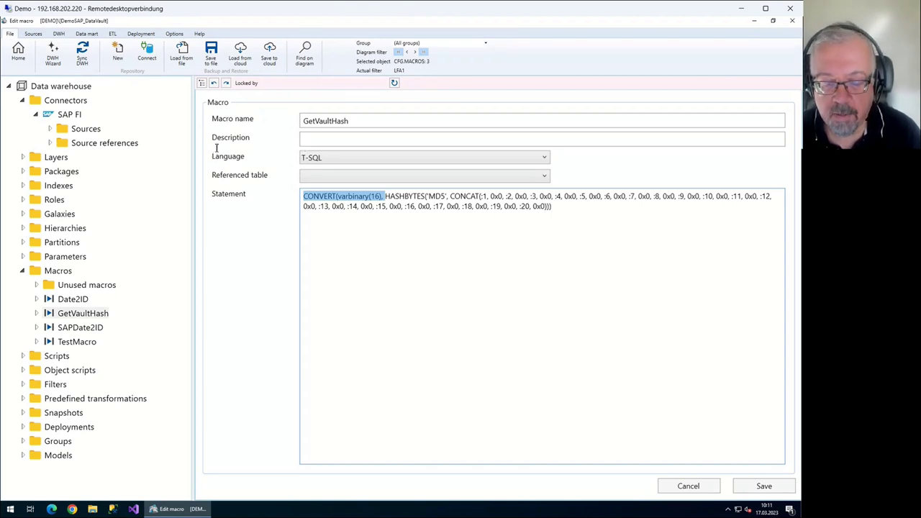
key(Right)
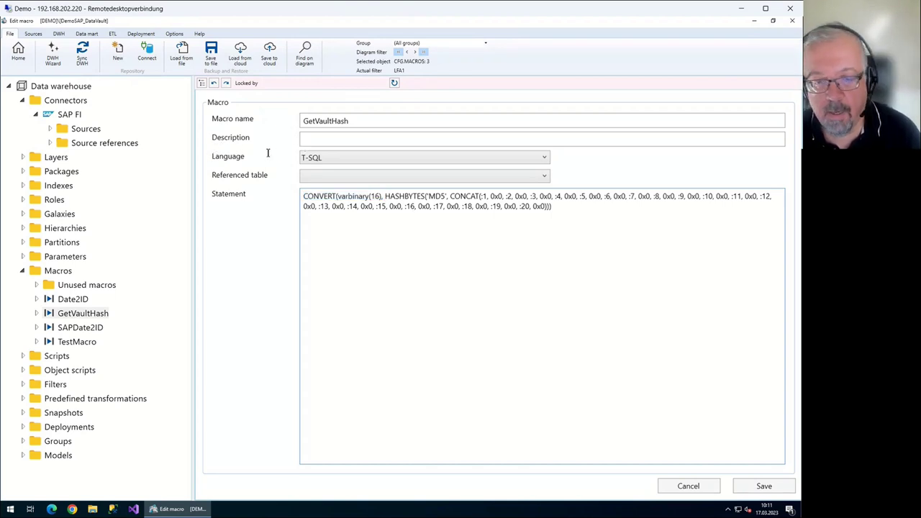
key(ctrl+a)
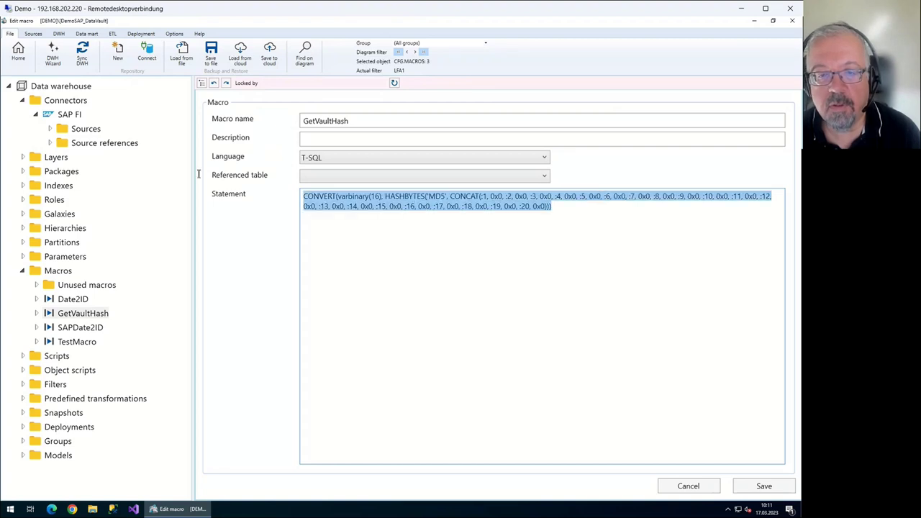
key(Escape)
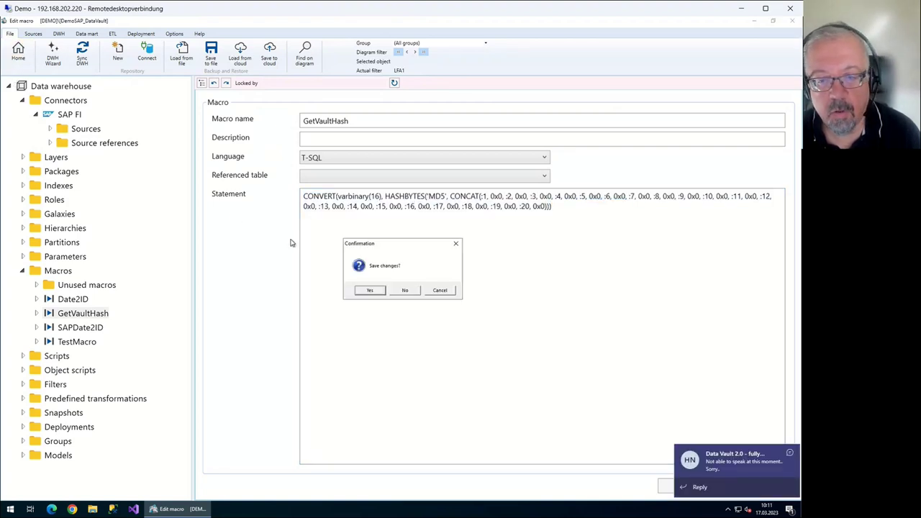
Discard the macro changes and open IMP.LFA1's calculated column VAULT_HUB_ID
key(Tab)
key(Return)
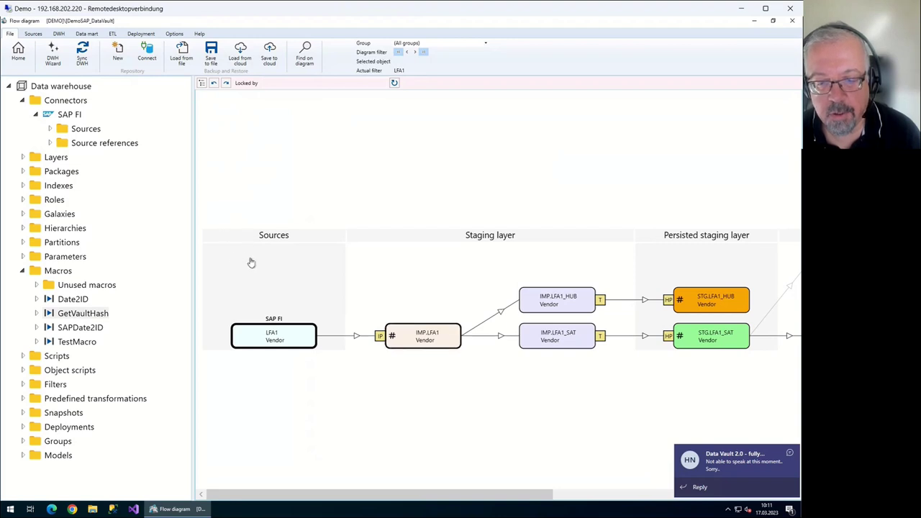
key(Return)
key(ctrl+Tab)
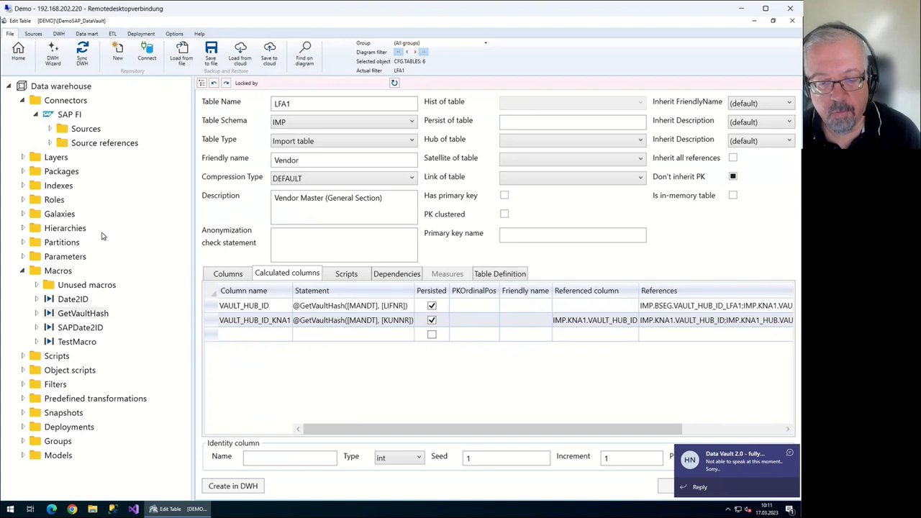
key(Tab)
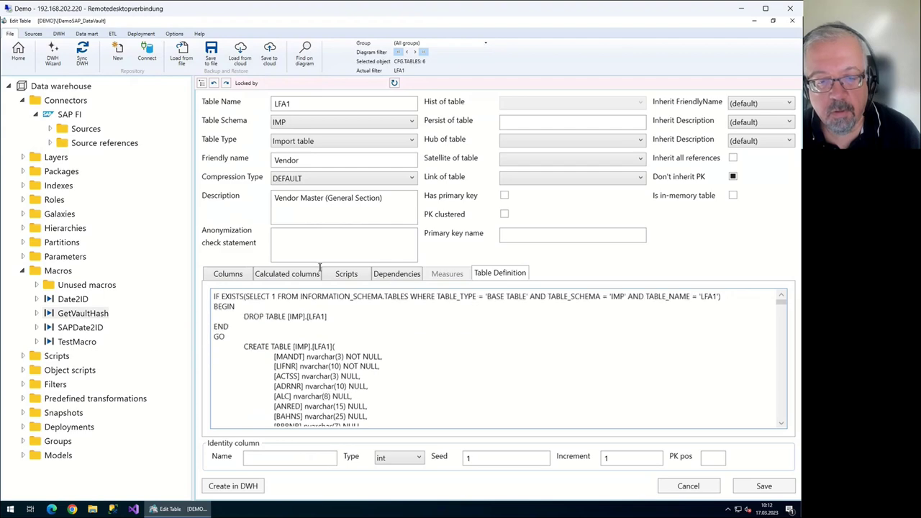
Locate VAULT_HUB_ID in the table definition and mark its conversion and MD5 hashing part
scroll(324, 266, down, 7)
scroll(324, 266, down, 15)
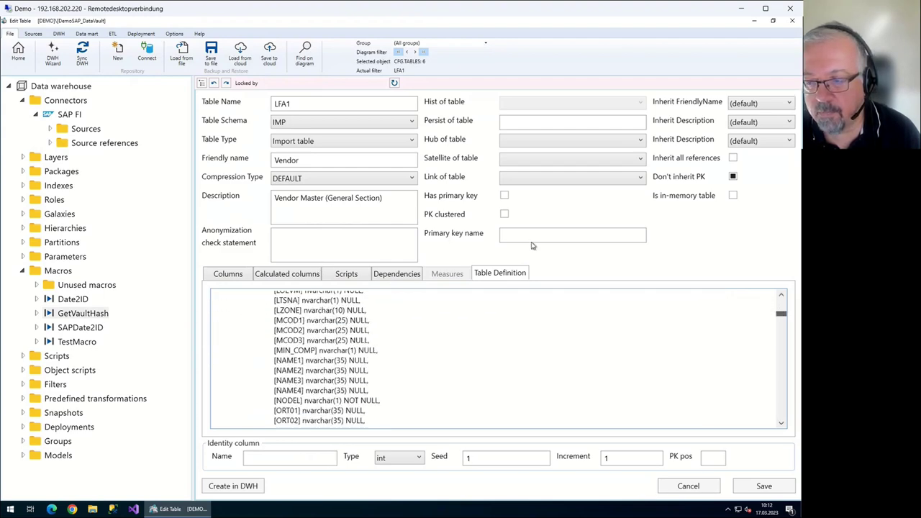
scroll(536, 287, down, 15)
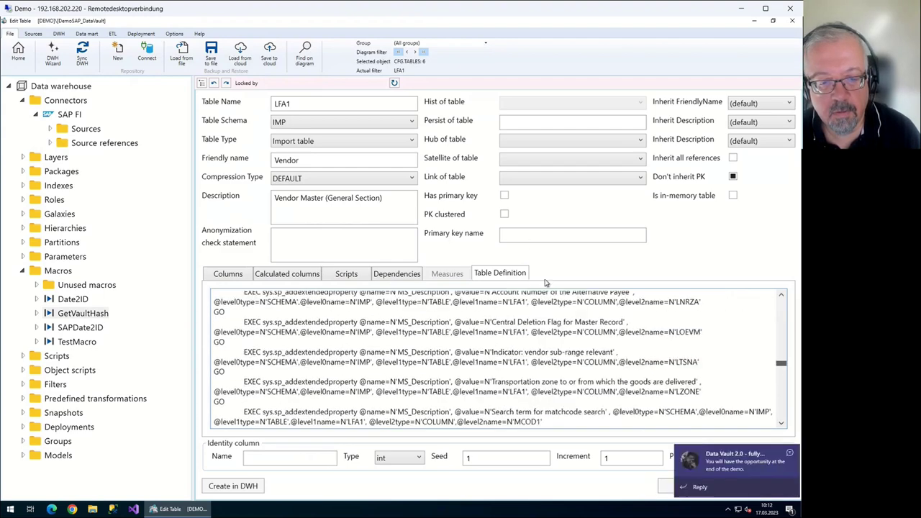
scroll(504, 353, up, 15)
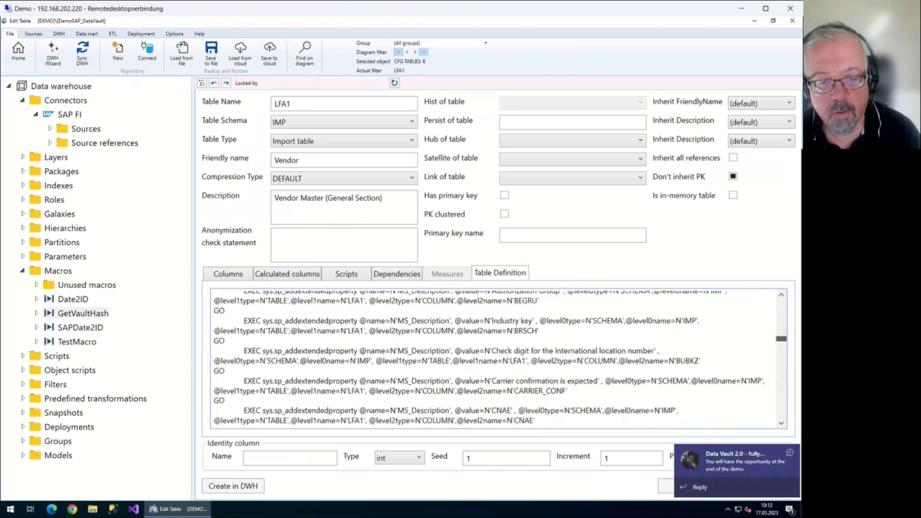
scroll(500, 358, up, 5)
scroll(500, 358, down, 4)
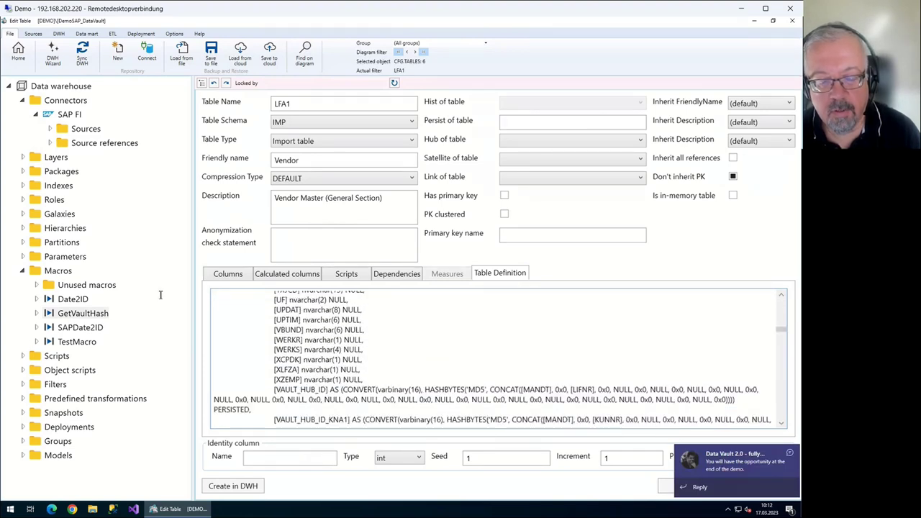
scroll(174, 272, down, 3)
scroll(144, 249, up, 3)
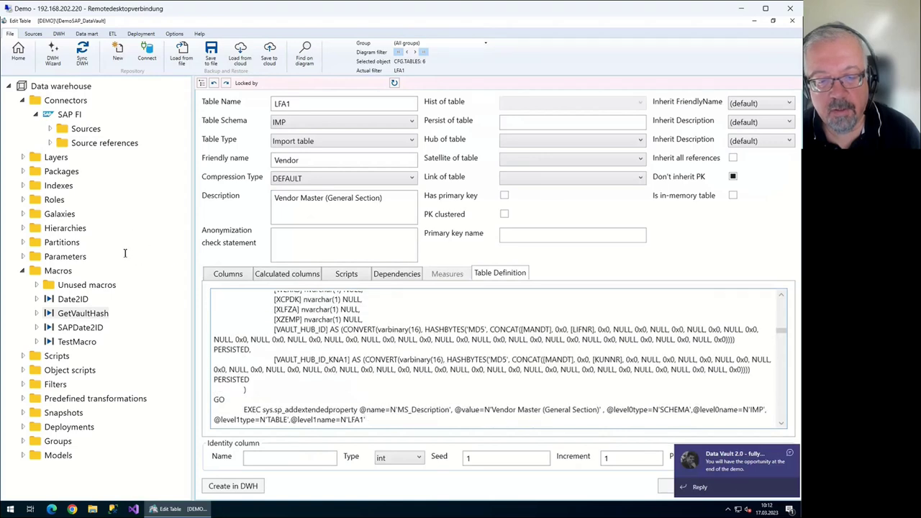
key(ctrl+shift+Right)
key(ctrl+shift+Right)
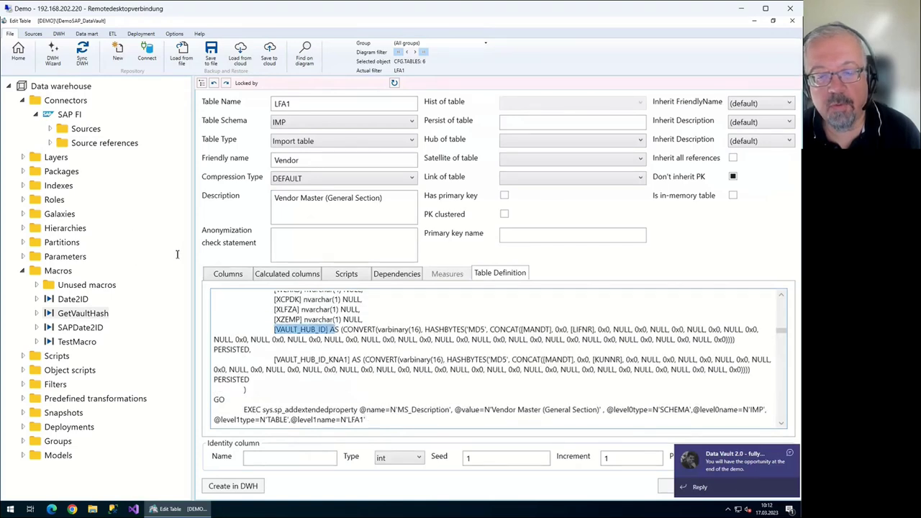
key(Right)
key(ctrl+Right)
key(ctrl+Right)
key(shift+Down)
key(ctrl+shift+Right)
key(shift+Up)
key(ctrl+shift+Right)
key(ctrl+shift+Right)
key(ctrl+shift+Right)
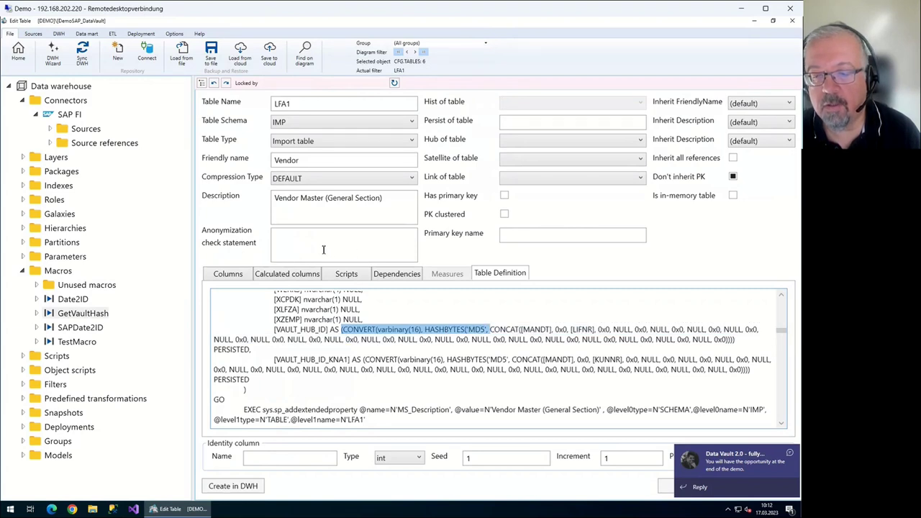
Step through the hashed CONCAT arguments: MANDT, LIFNR and the NULL placeholders
key(ctrl+Right)
key(shift+Right)
key(shift+Right)
key(shift+Right)
key(shift+Right)
key(shift+Right)
key(shift+Right)
key(shift+Right)
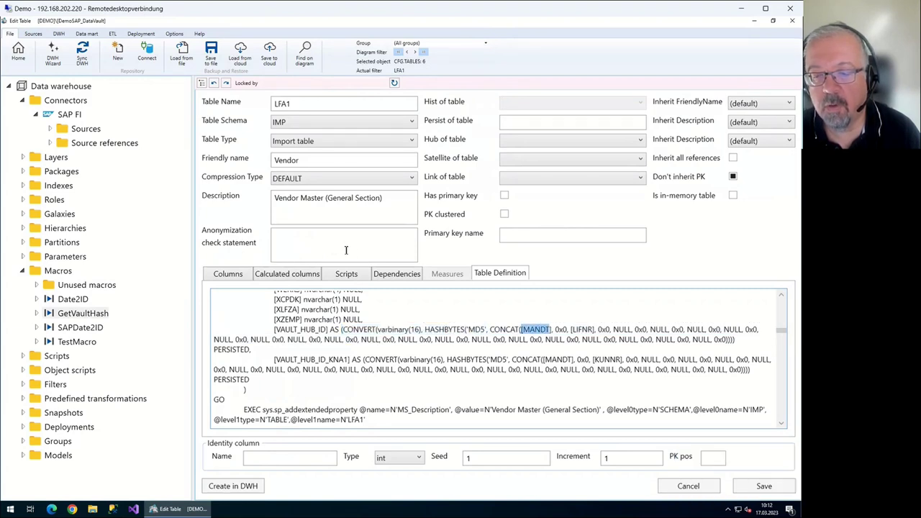
key(ctrl+Right)
key(ctrl+Right)
key(shift+Right)
key(shift+Right)
key(shift+Right)
key(shift+Right)
key(shift+Right)
key(shift+Right)
key(shift+Right)
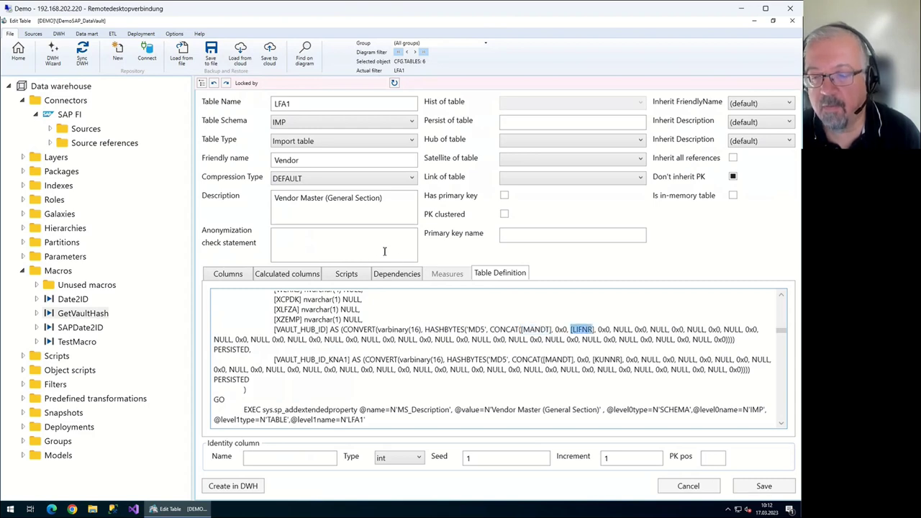
key(ctrl+Right)
key(ctrl+Right)
key(shift+Right)
key(shift+Right)
key(shift+Right)
key(shift+Right)
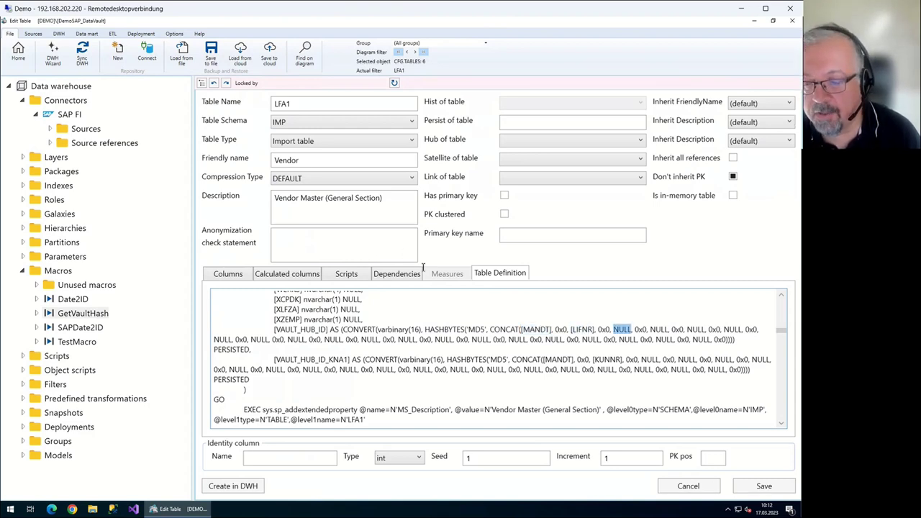
key(ctrl+Right)
key(ctrl+Right)
key(shift+Right)
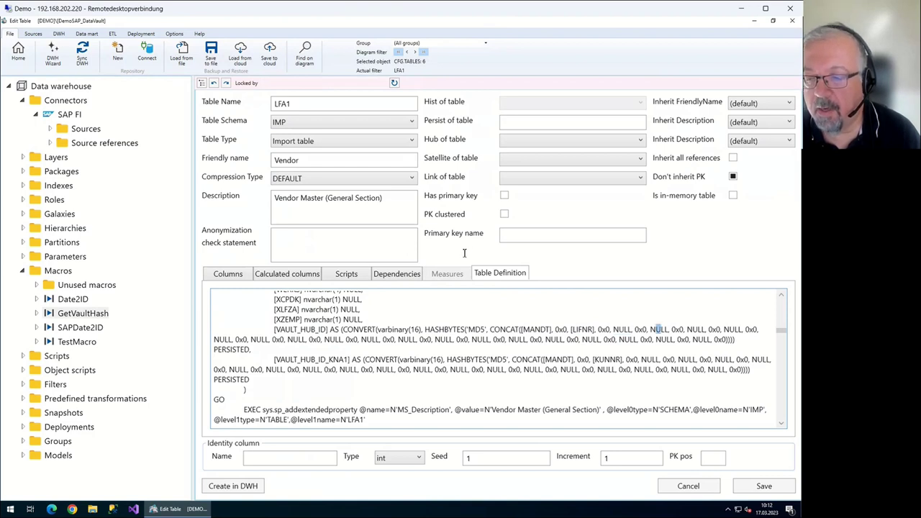
key(ctrl+Right)
key(ctrl+Right)
key(shift+Right)
key(shift+Right)
key(shift+Right)
key(shift+Right)
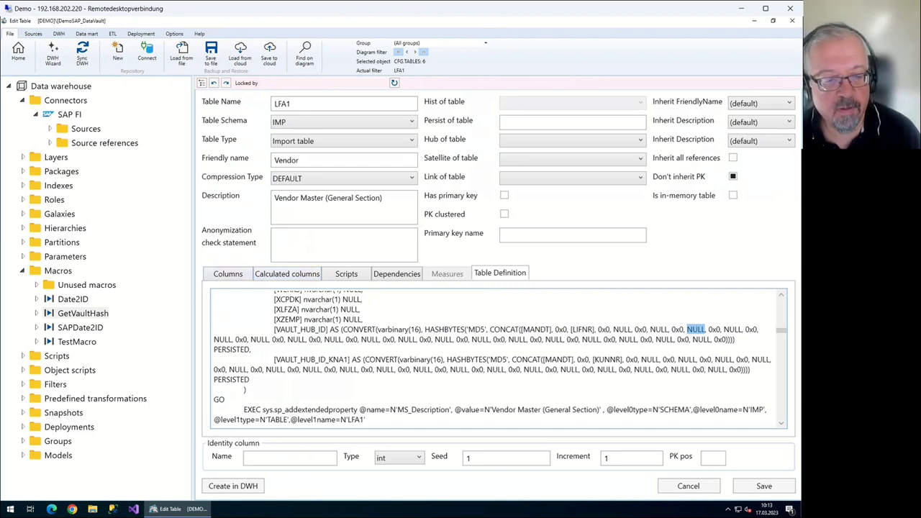
Reopen the GetVaultHash macro editor, then return Home and answer the save prompt
right_click(82, 313)
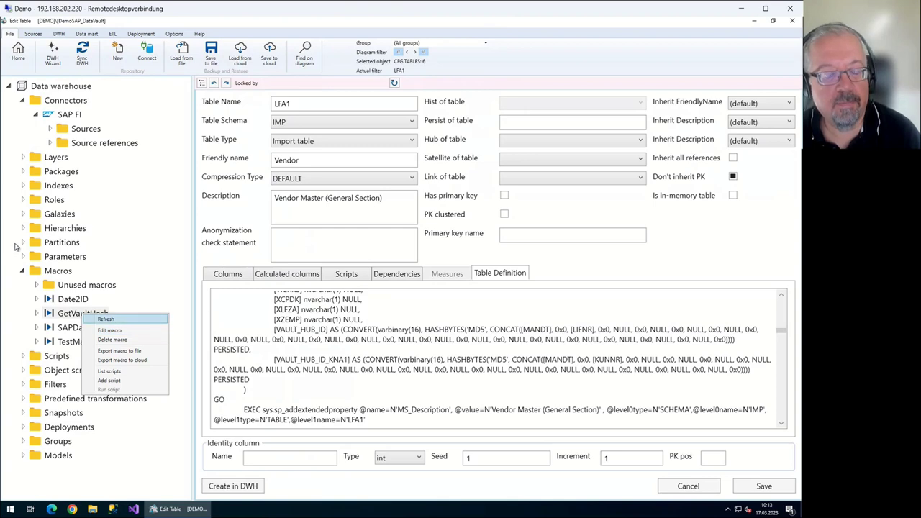
key(Down)
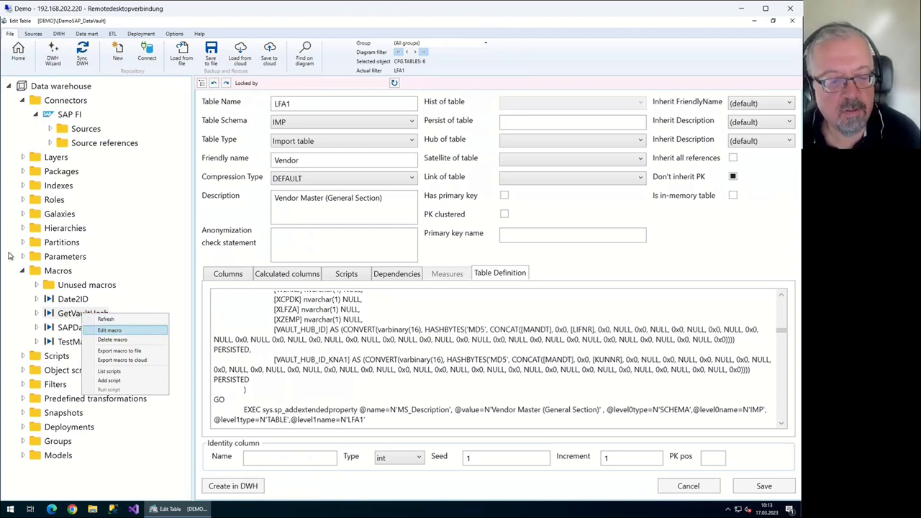
key(Return)
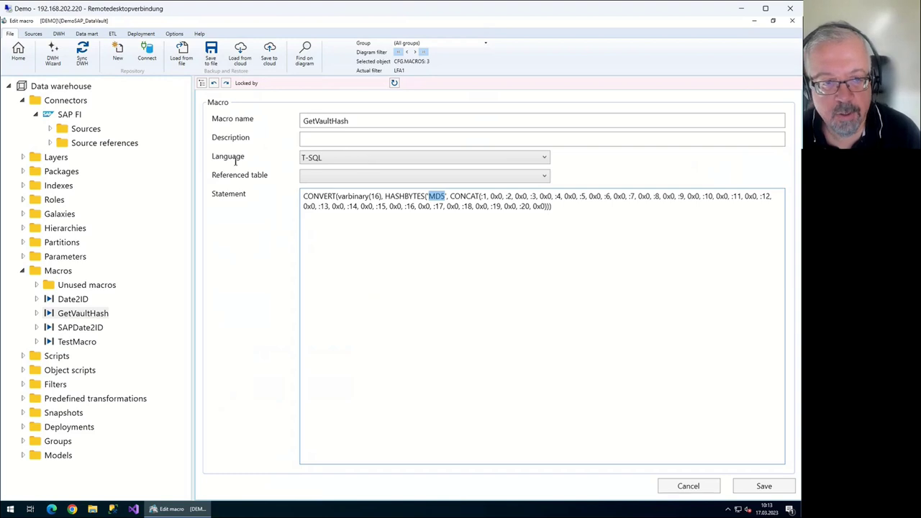
click(18, 52)
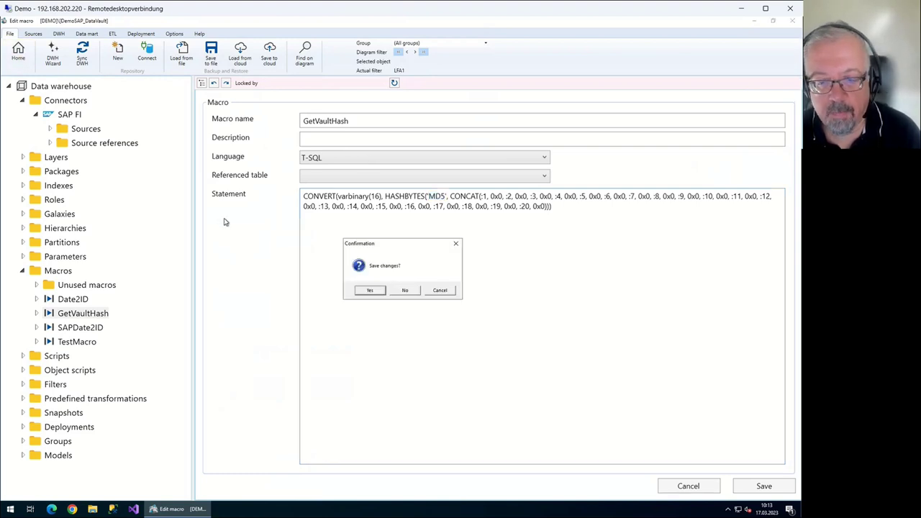
key(Return)
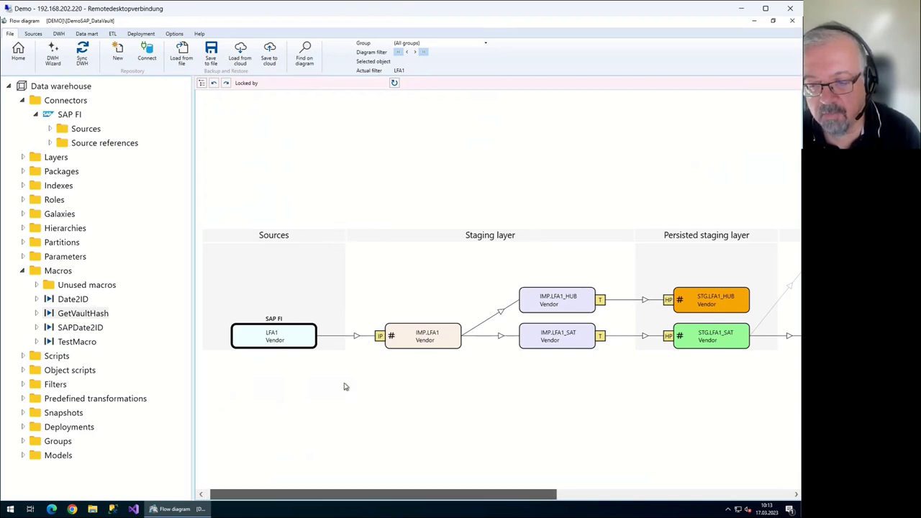
scroll(353, 386, right, 2)
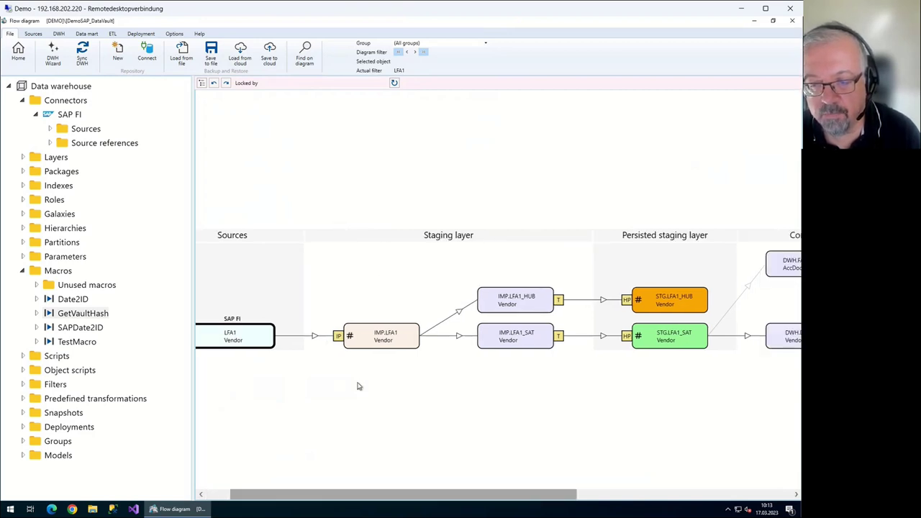
double_click(319, 234)
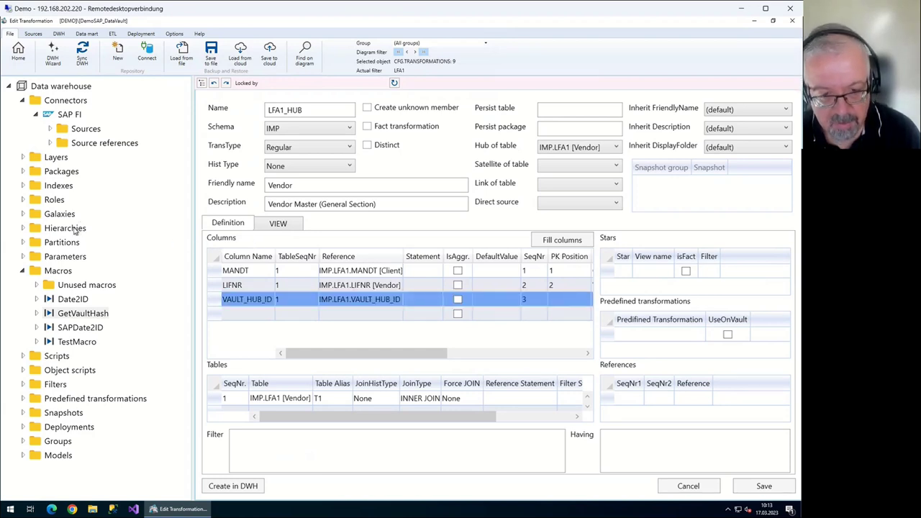
key(Up)
key(Up)
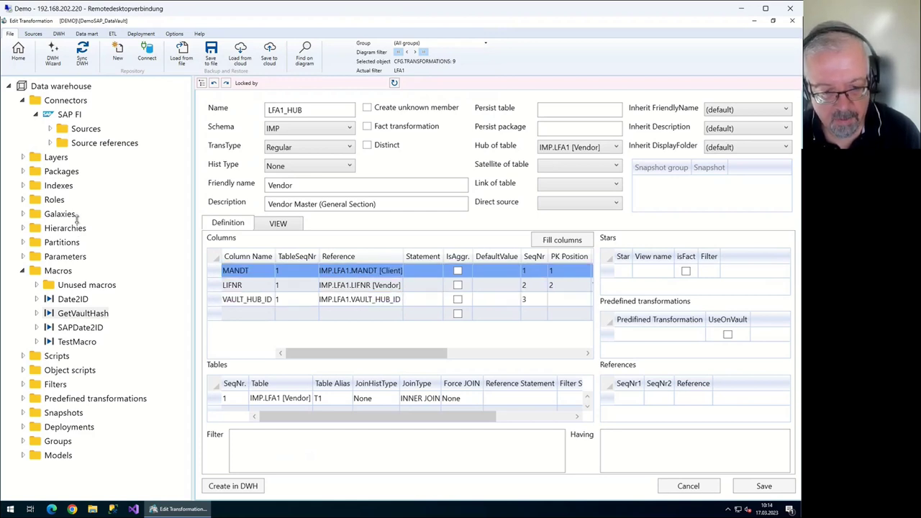
key(shift+Down)
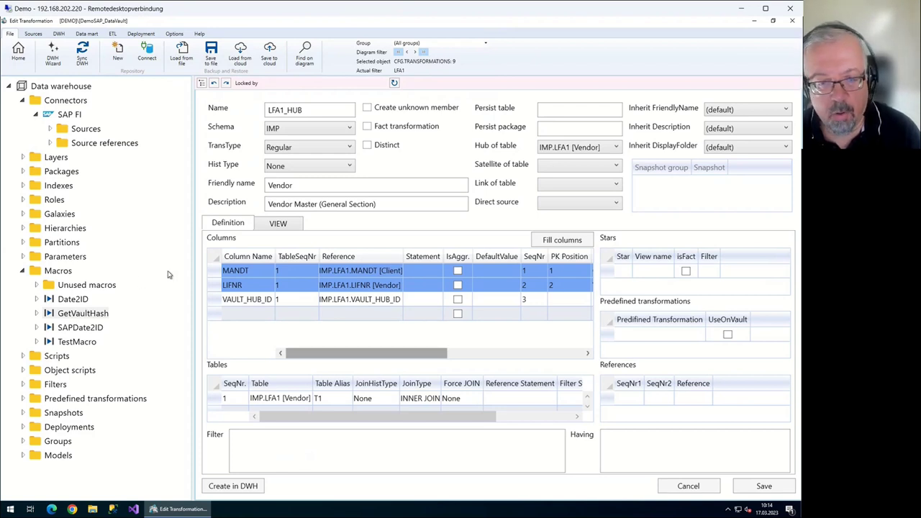
key(ctrl+Tab)
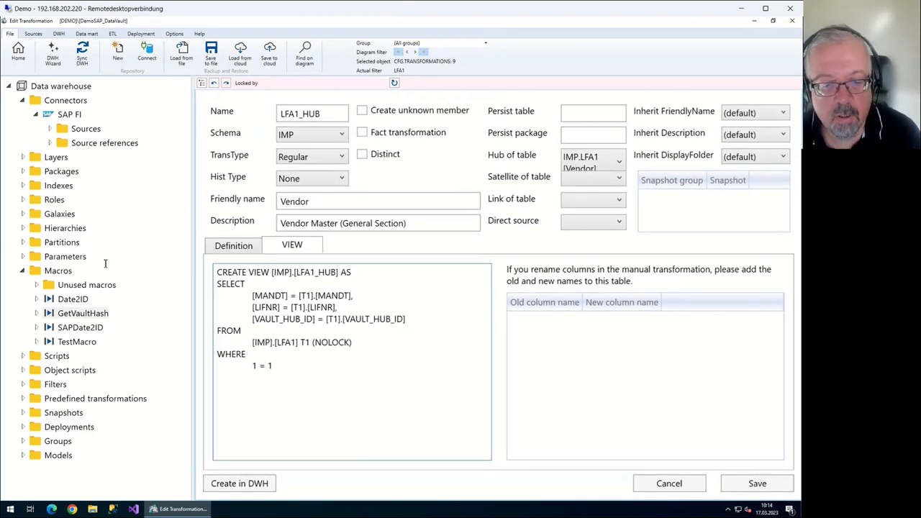
drag(253, 342, 298, 342)
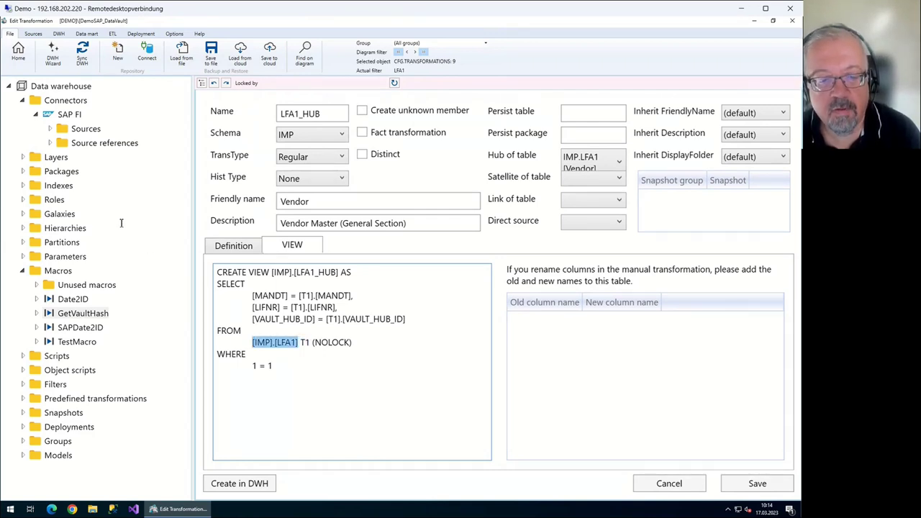
drag(252, 295, 405, 318)
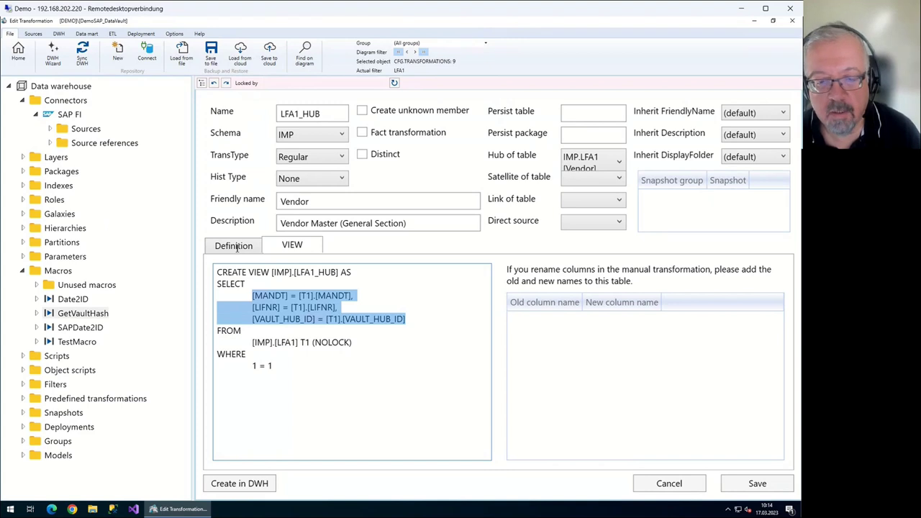
click(18, 52)
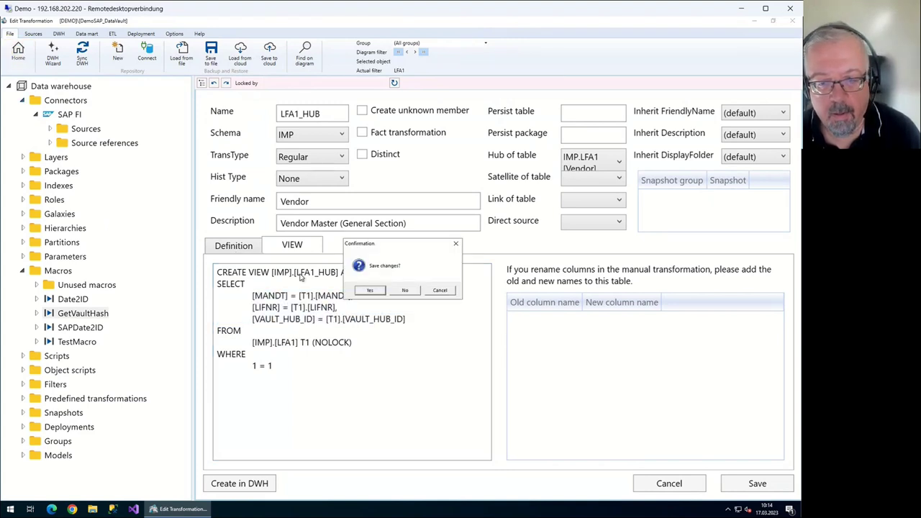
key(Return)
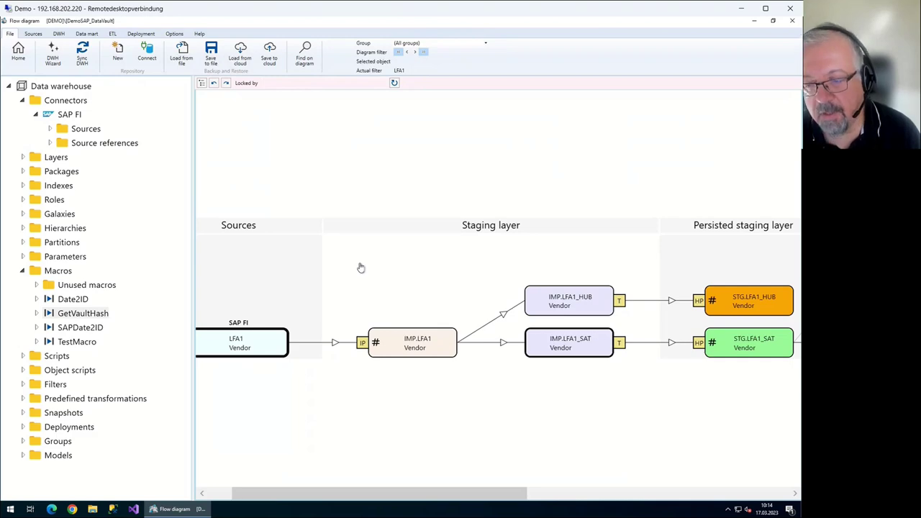
key(Return)
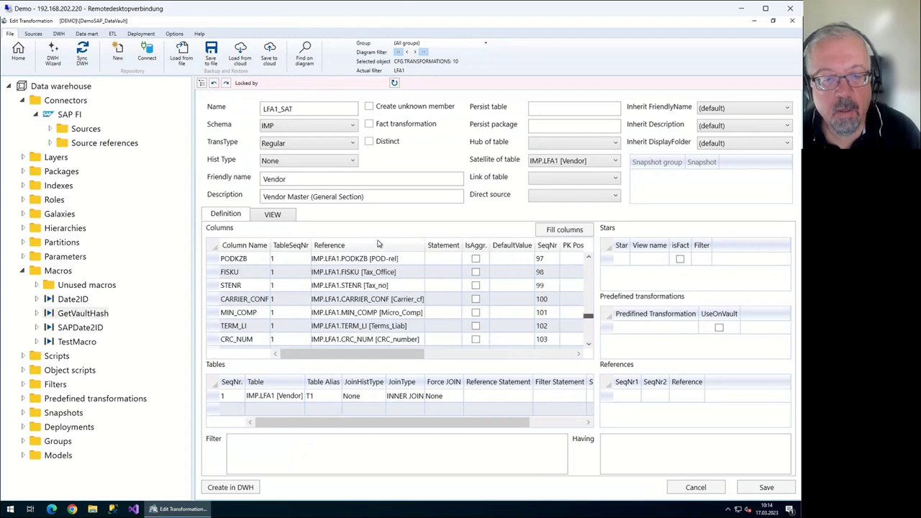
scroll(379, 259, down, 13)
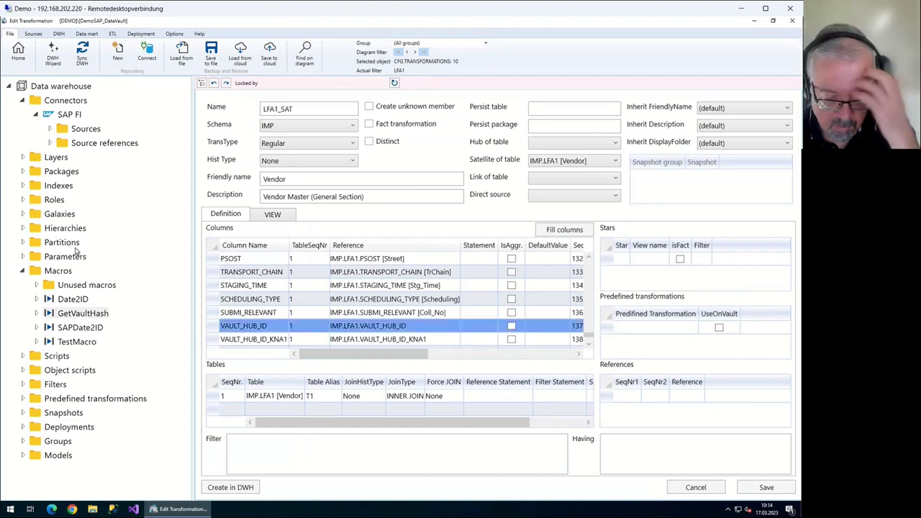
click(18, 54)
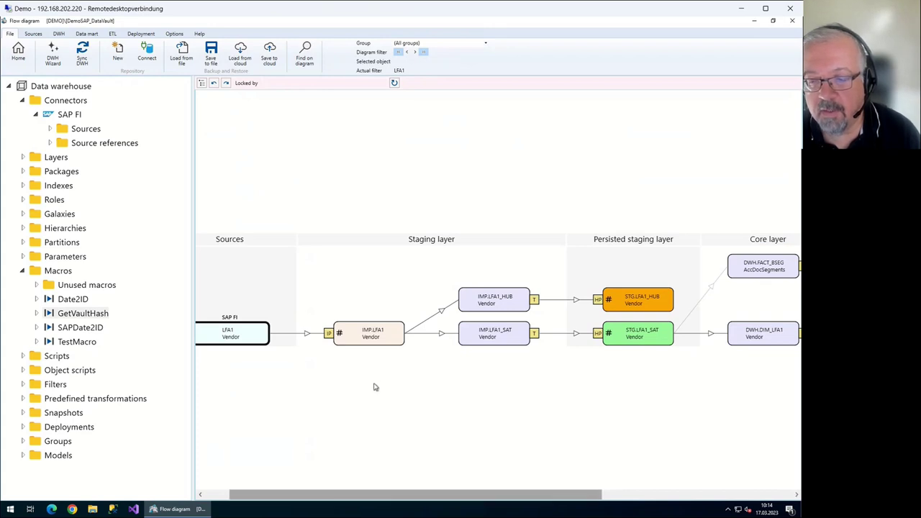
scroll(451, 391, right, 3)
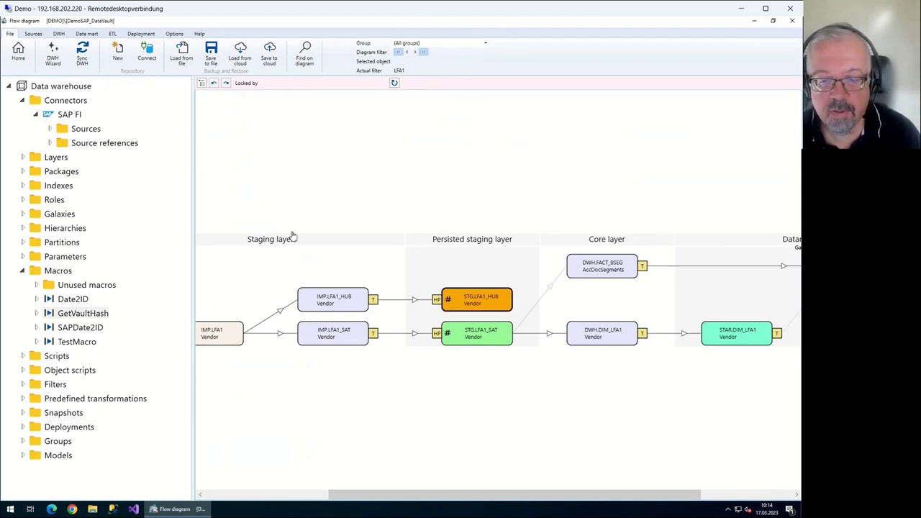
double_click(257, 233)
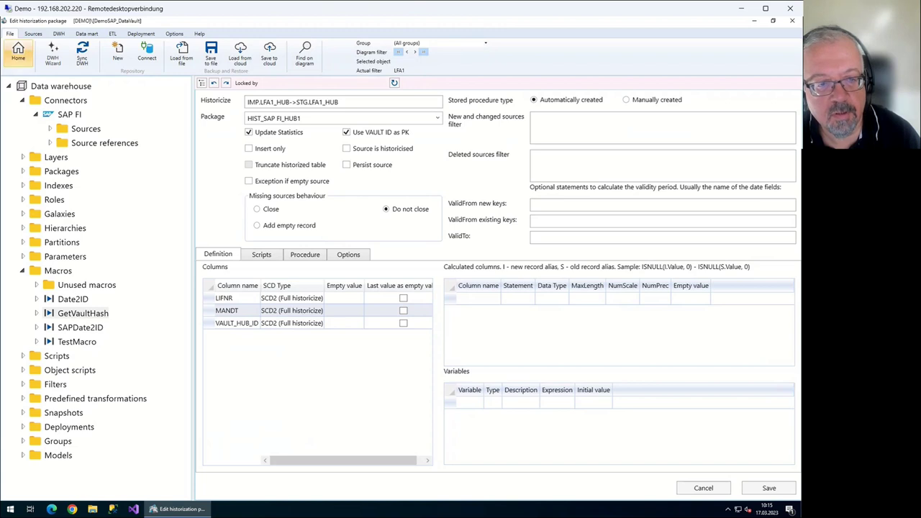
click(18, 54)
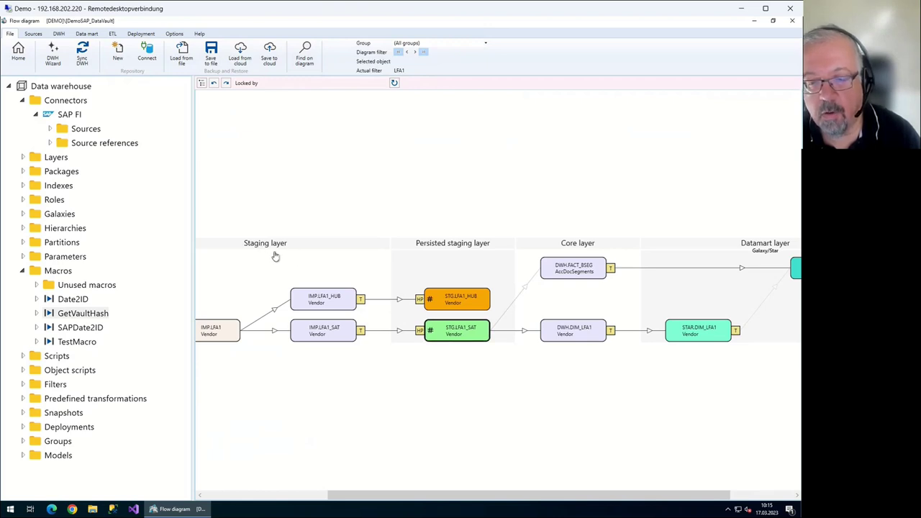
Review STG.LFA1_SAT's DAT_VON_HIST/DAT_BIS_HIST and SATZ_ID columns, then return Home answering the prompt
key(Return)
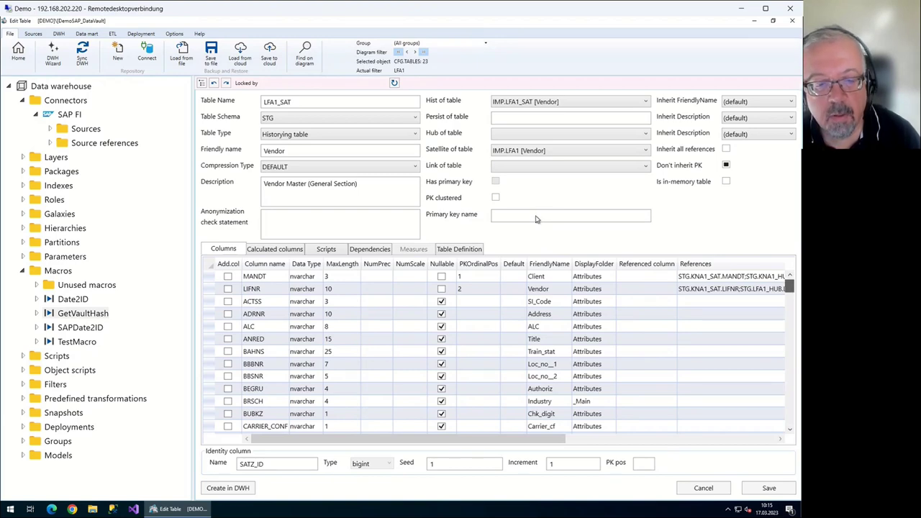
scroll(536, 311, down, 15)
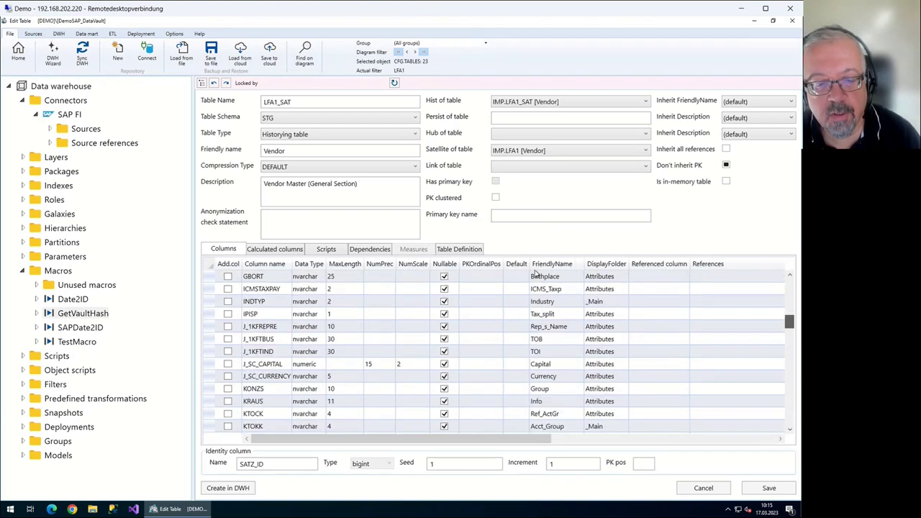
scroll(538, 323, down, 5)
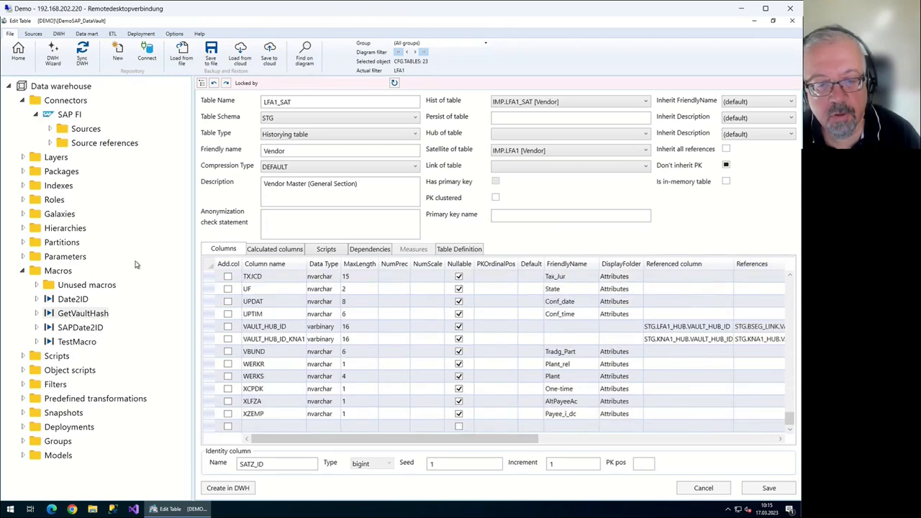
scroll(534, 317, up, 12)
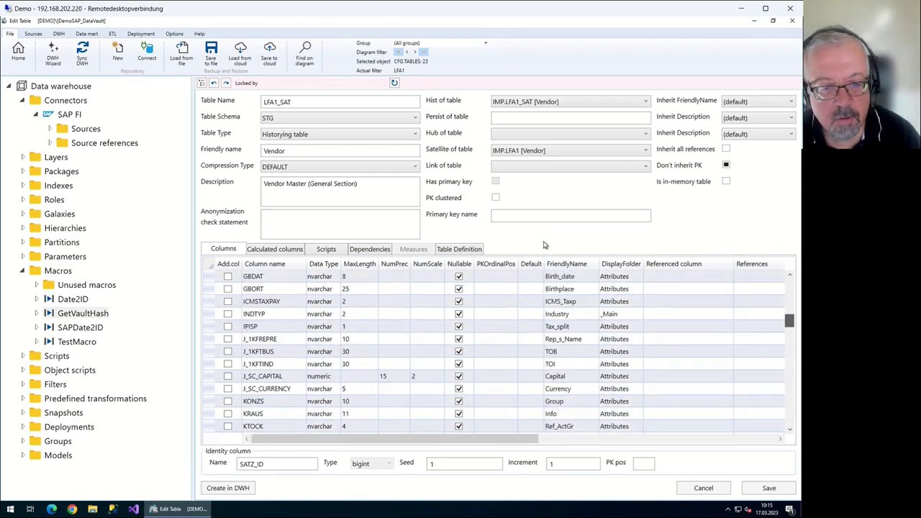
scroll(545, 248, up, 6)
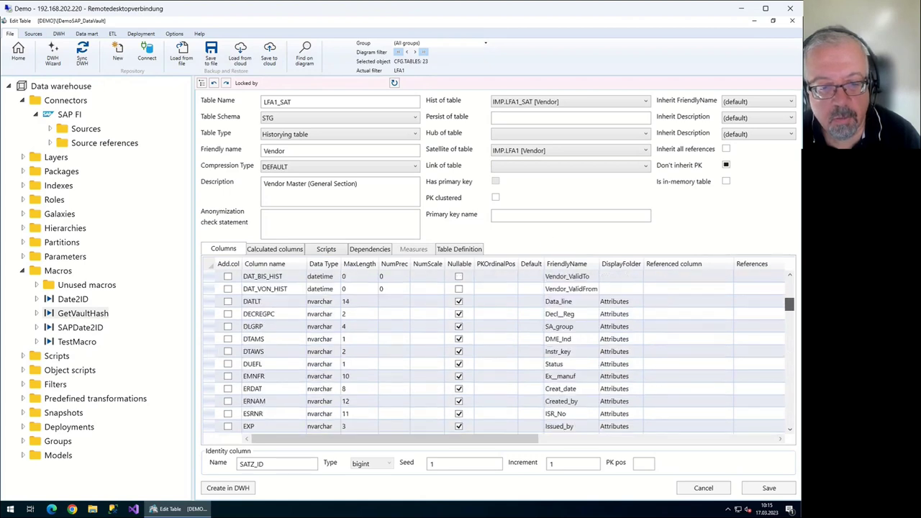
key(shift+Down)
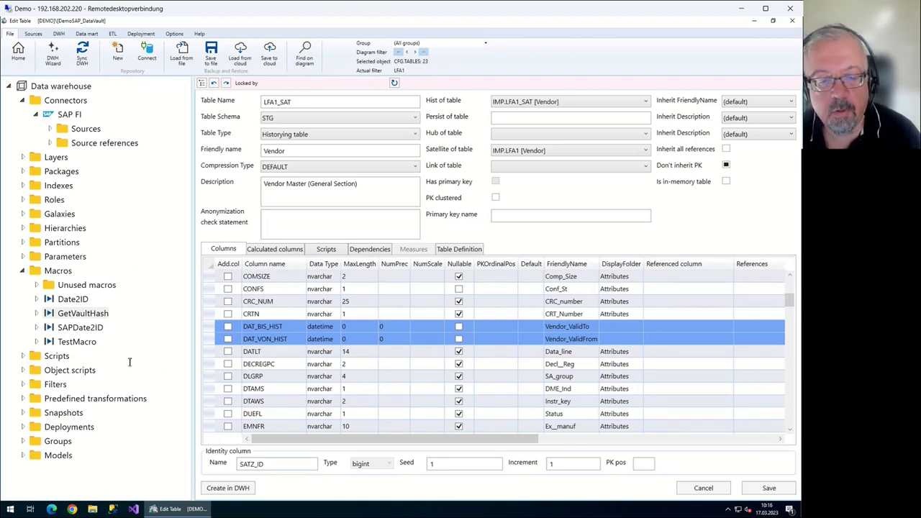
key(Tab)
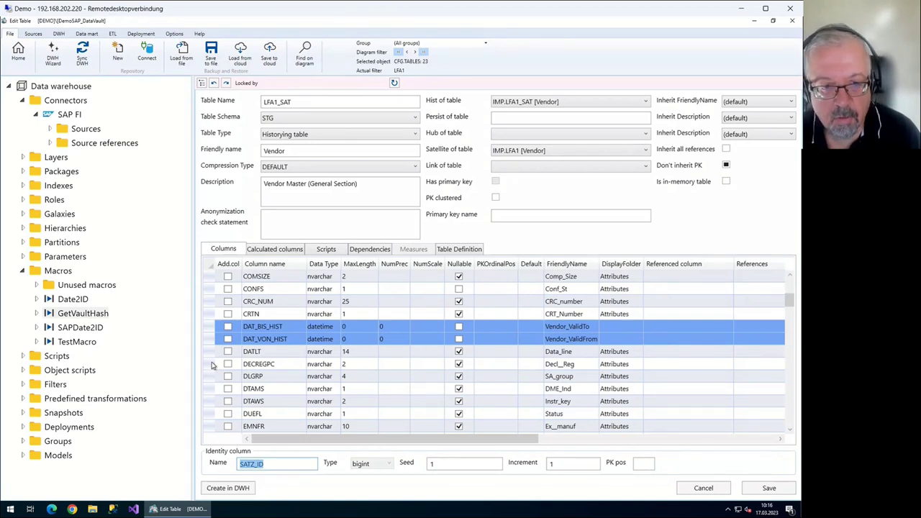
click(18, 52)
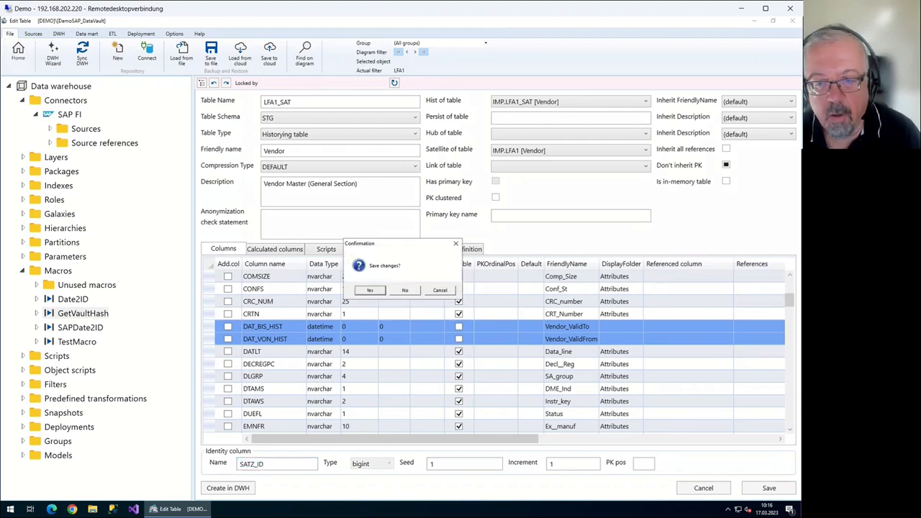
key(Return)
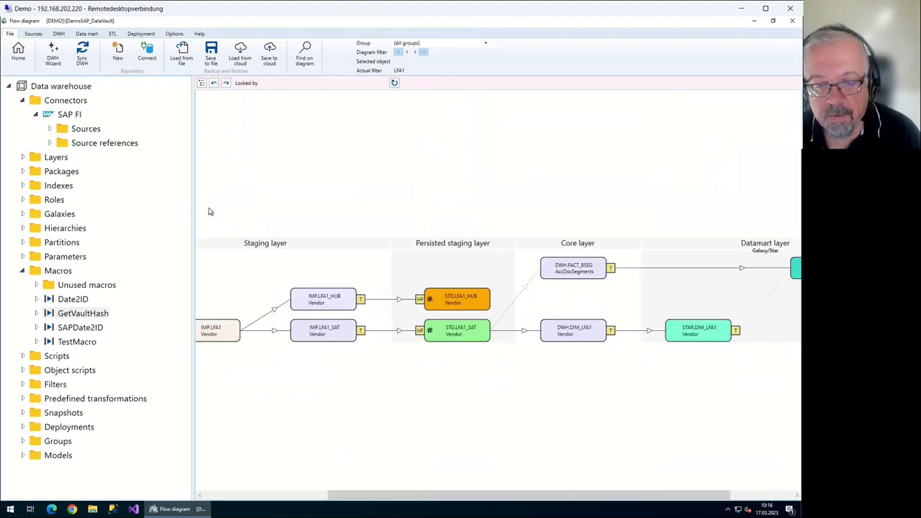
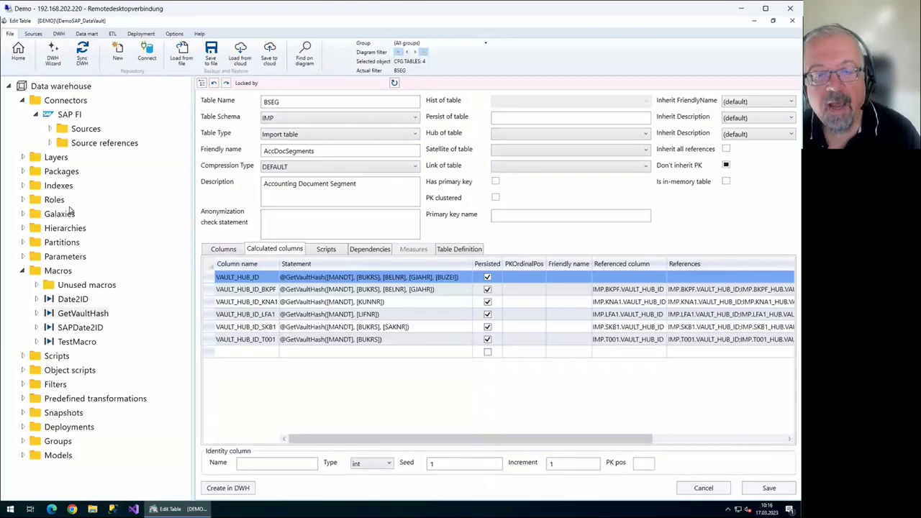
Inspect the GetVaultHash statements of BSEG's VAULT_HUB_ID_BKPF and VAULT_HUB_ID_LFA1 calculated columns without changing them
key(Down)
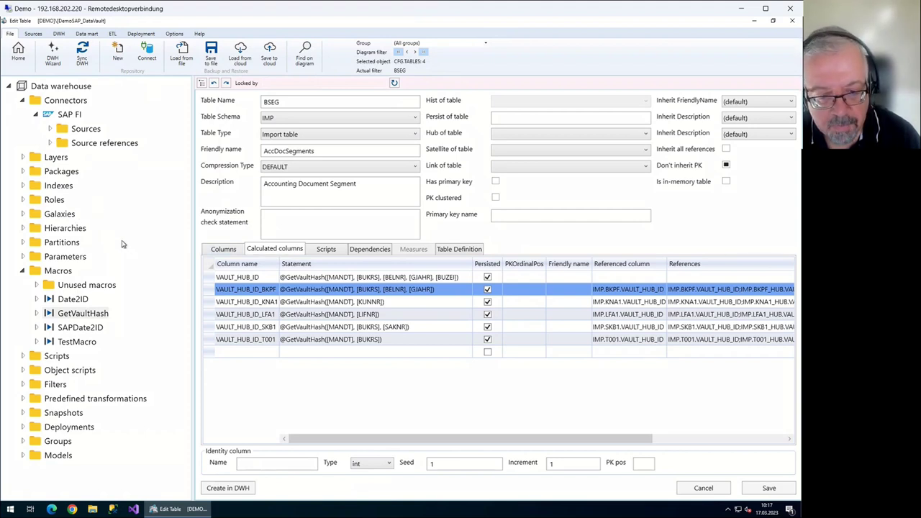
key(Down)
key(Down)
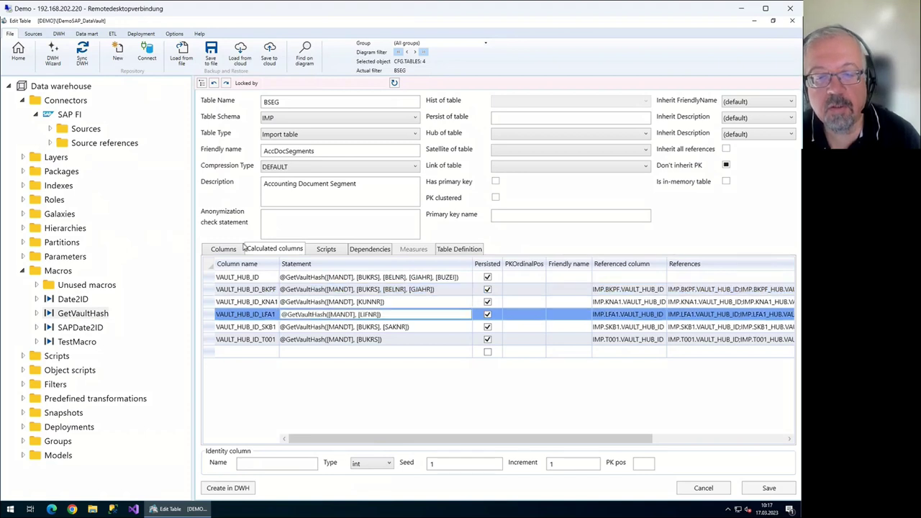
key(shift+End)
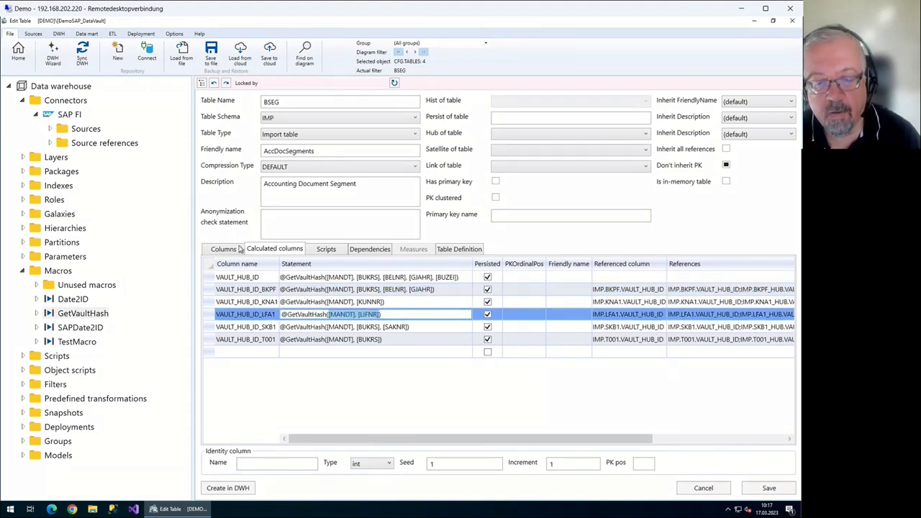
key(End)
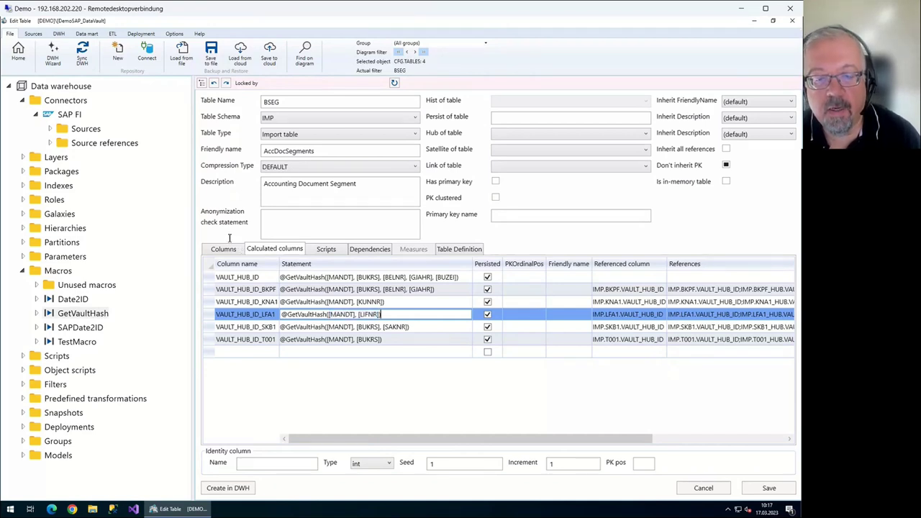
key(ctrl+Left)
key(ctrl+Left)
key(ctrl+Left)
key(shift+End)
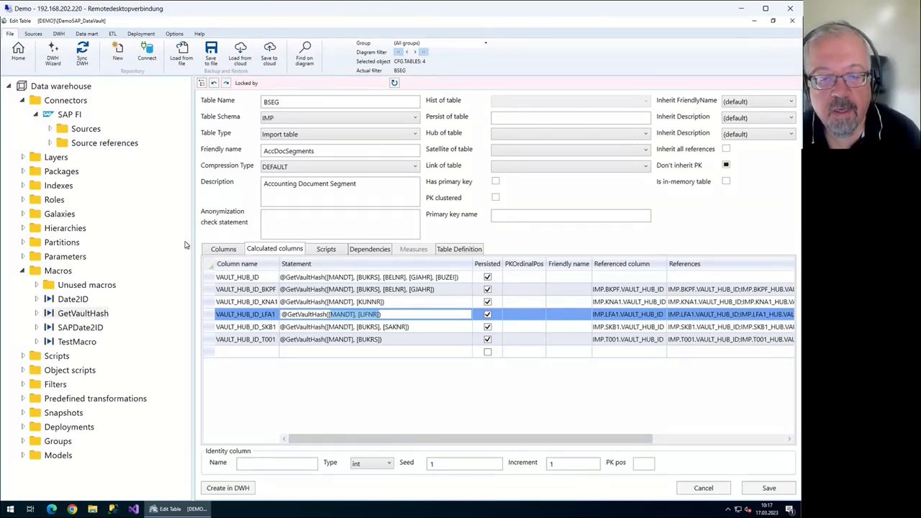
key(Escape)
key(shift+Left)
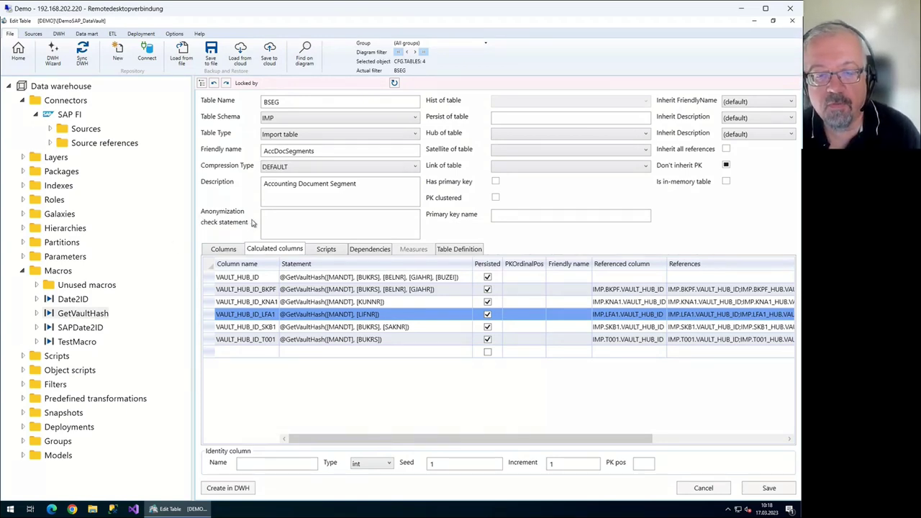
Recheck the BKPF hash statement, move to VAULT_HUB_ID_KNA1, then show BSEG's Table Definition script
key(Up)
key(Up)
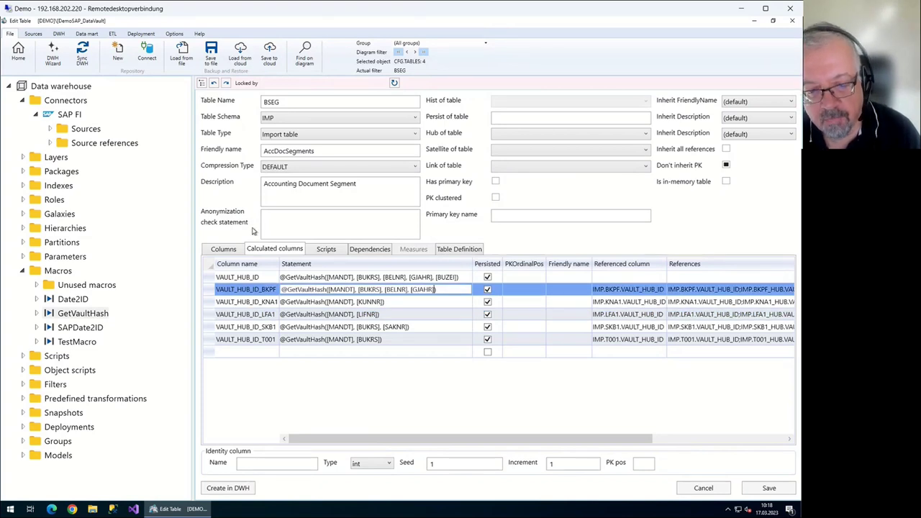
key(Escape)
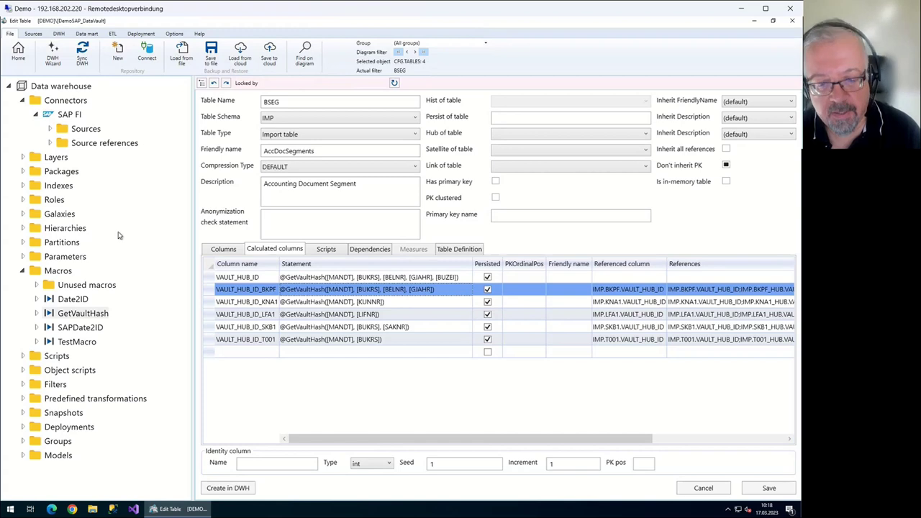
key(Down)
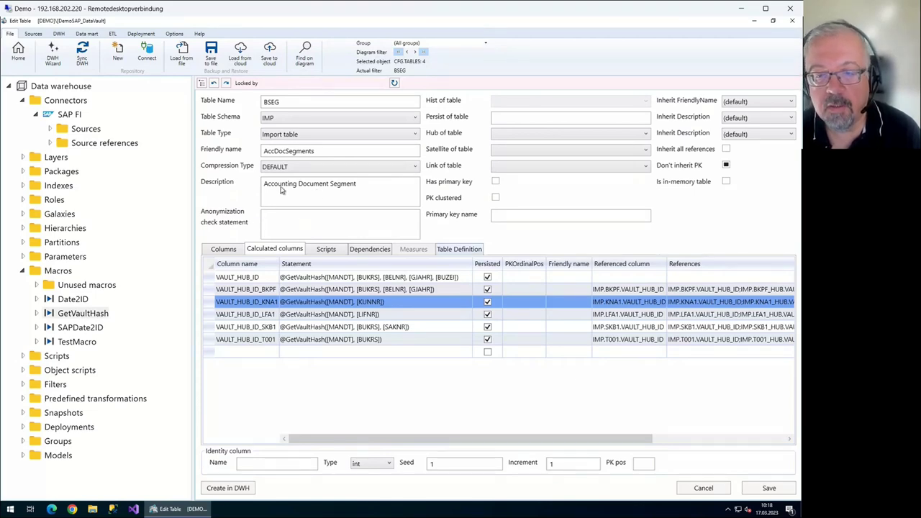
key(ctrl+shift+Tab)
key(ctrl+shift+Tab)
Review the persisted MD5 HASHBYTES hash columns in BSEG's table definition, then leave the editor via the save prompt
scroll(369, 243, down, 8)
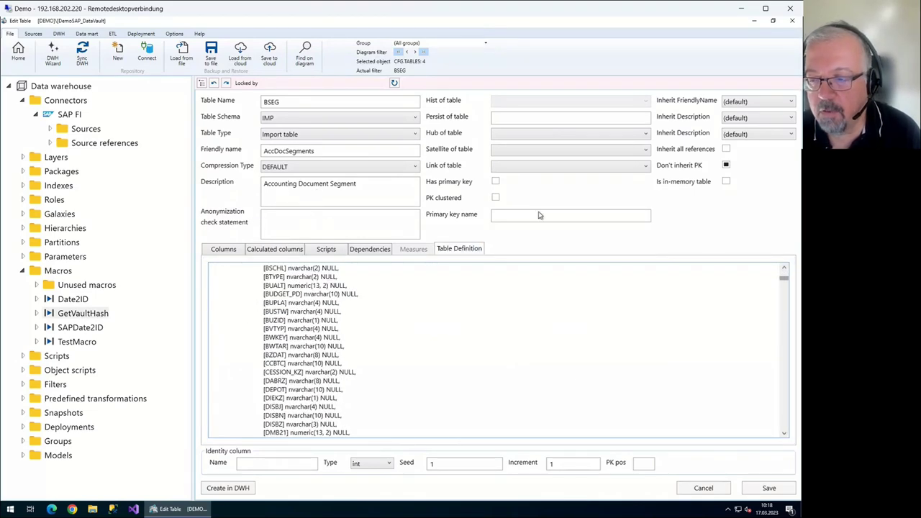
scroll(528, 219, down, 10)
scroll(530, 227, down, 10)
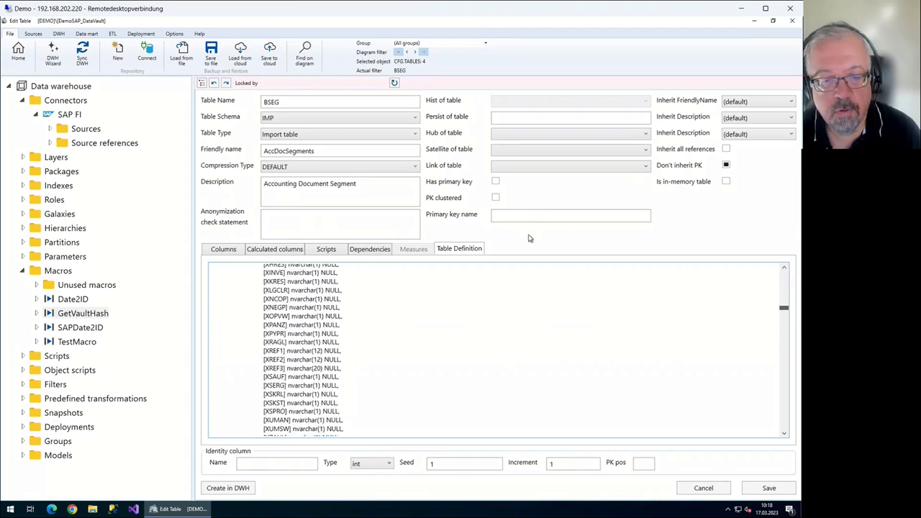
scroll(530, 240, up, 1)
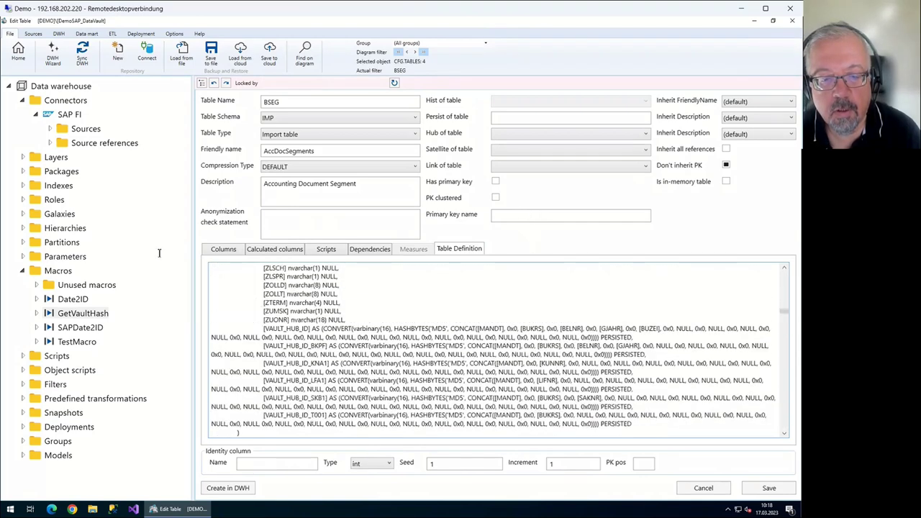
drag(119, 248, 142, 277)
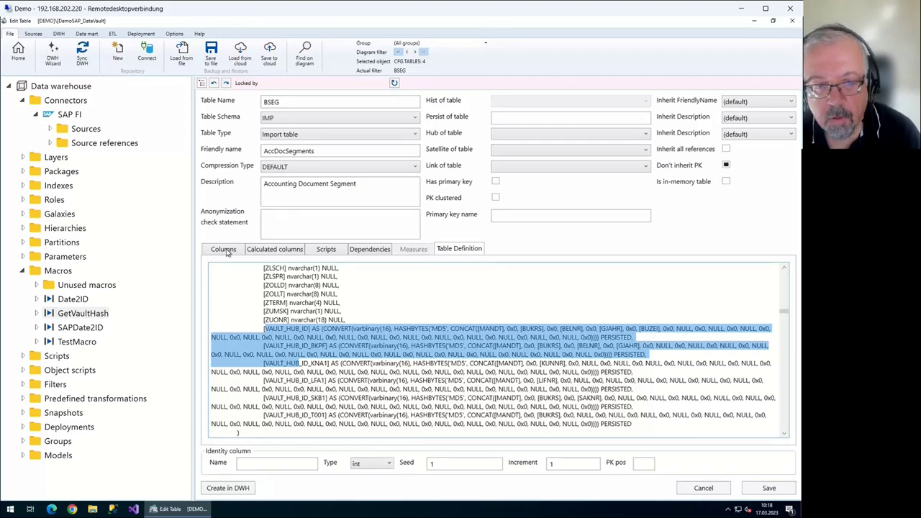
key(Page_Up)
key(Page_Up)
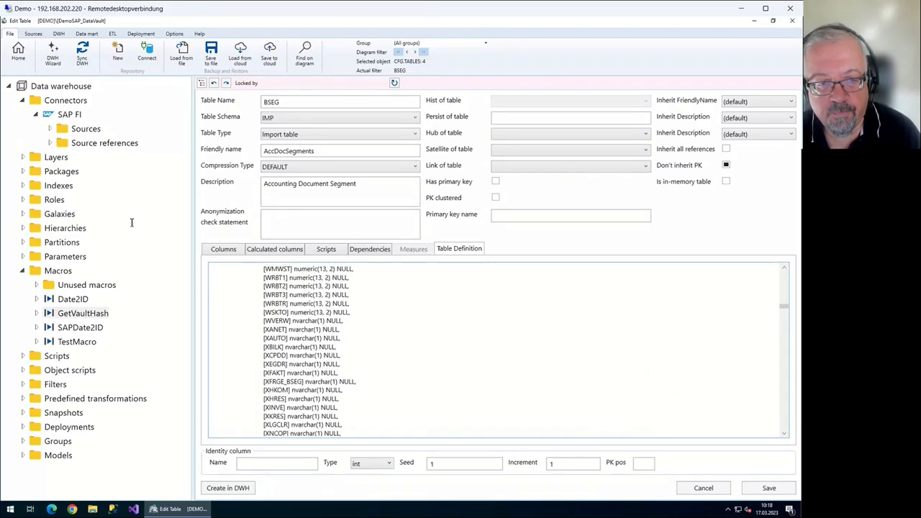
click(18, 53)
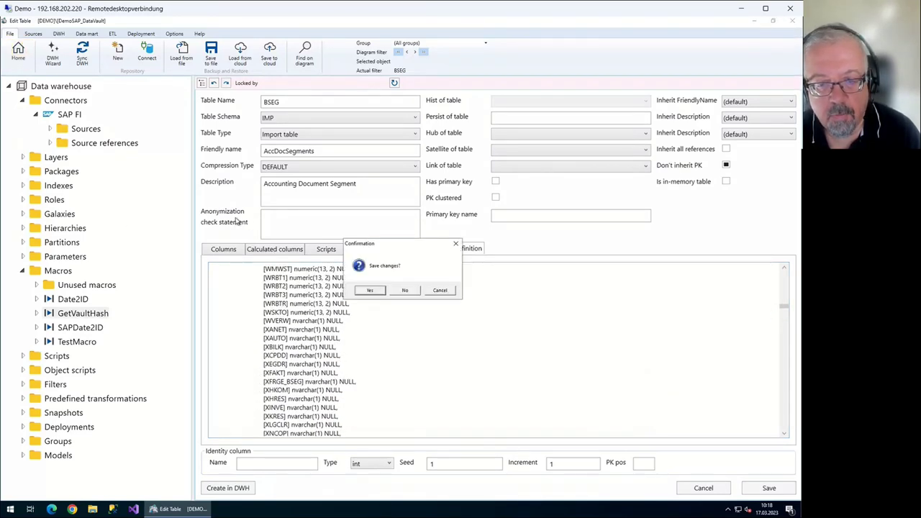
key(Return)
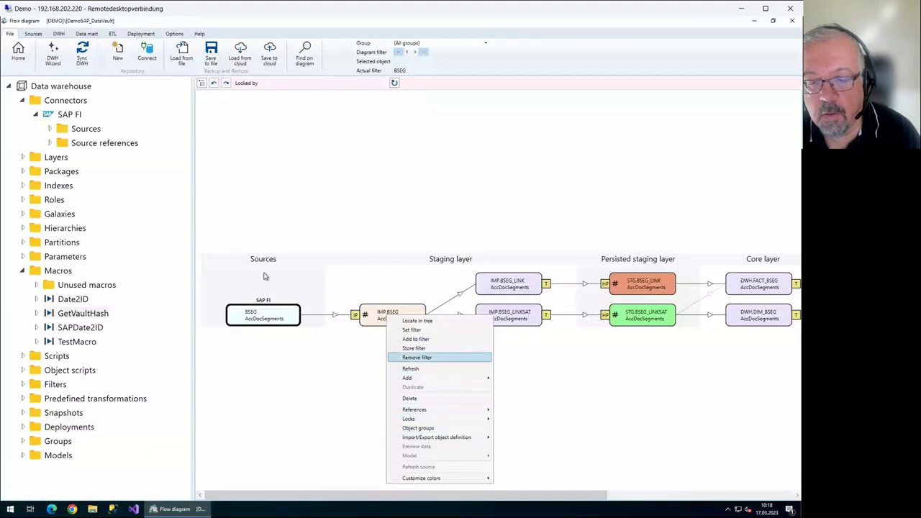
List IMP.BSEG's references, browse the BKPF entry, and return to the flow diagram
mouse_move(431, 410)
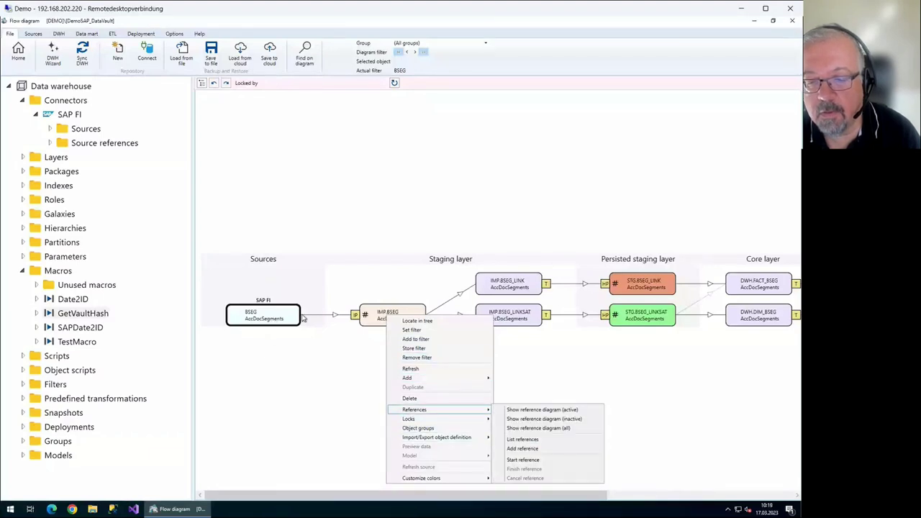
key(Right)
key(Down)
key(Down)
key(Down)
key(Return)
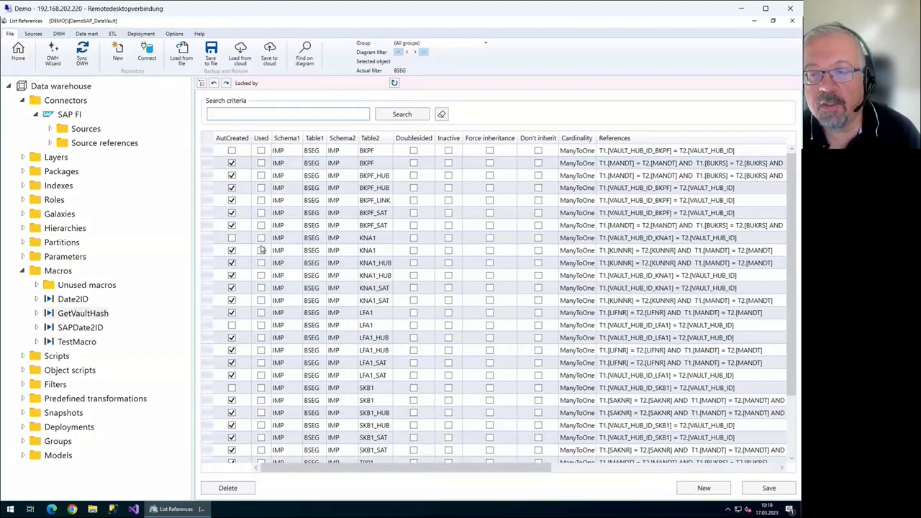
click(403, 118)
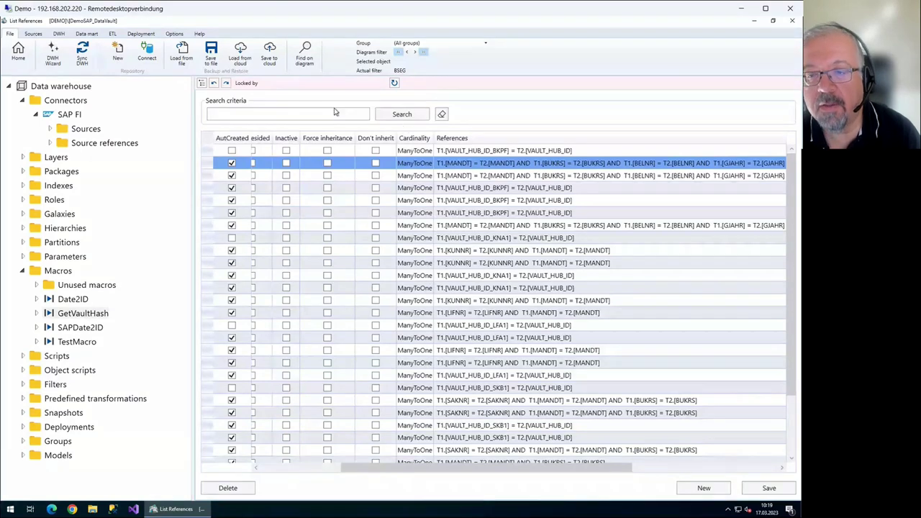
key(Up)
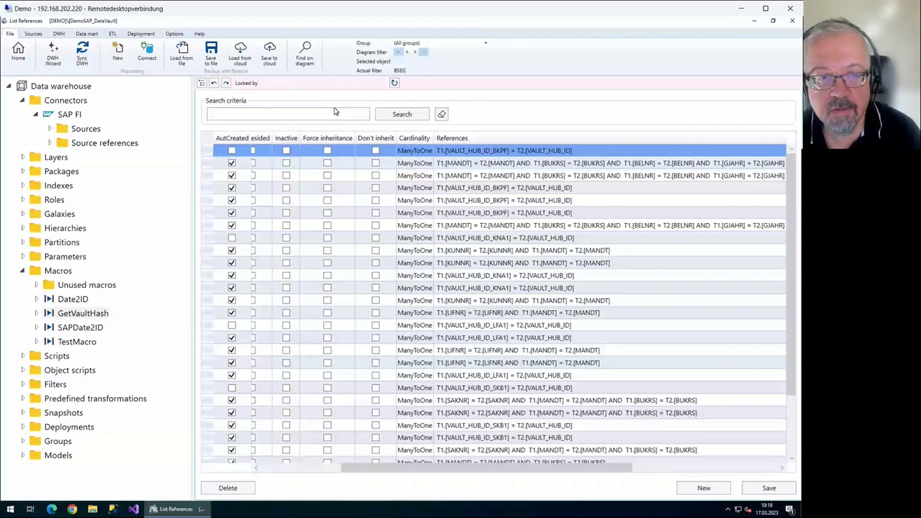
click(18, 51)
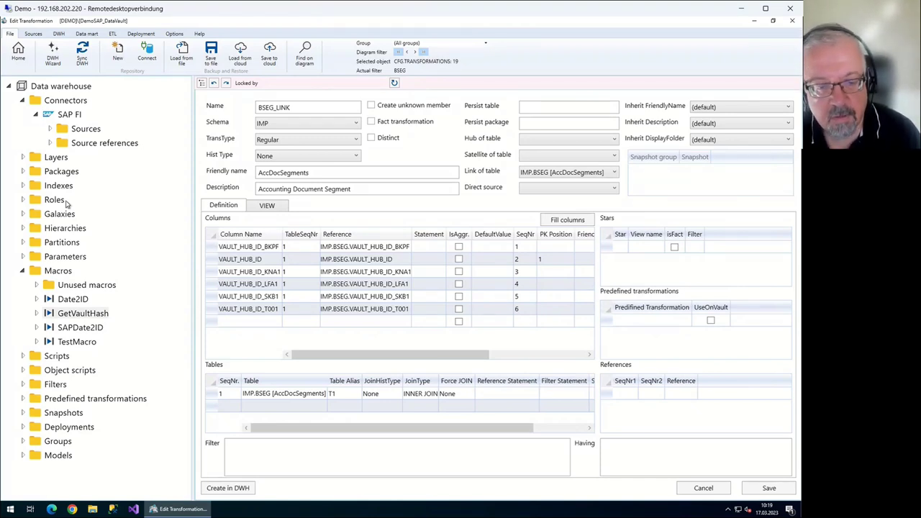
Review BSEG_LINK's generated view SQL, including its source table and WHERE clause
key(ctrl+Tab)
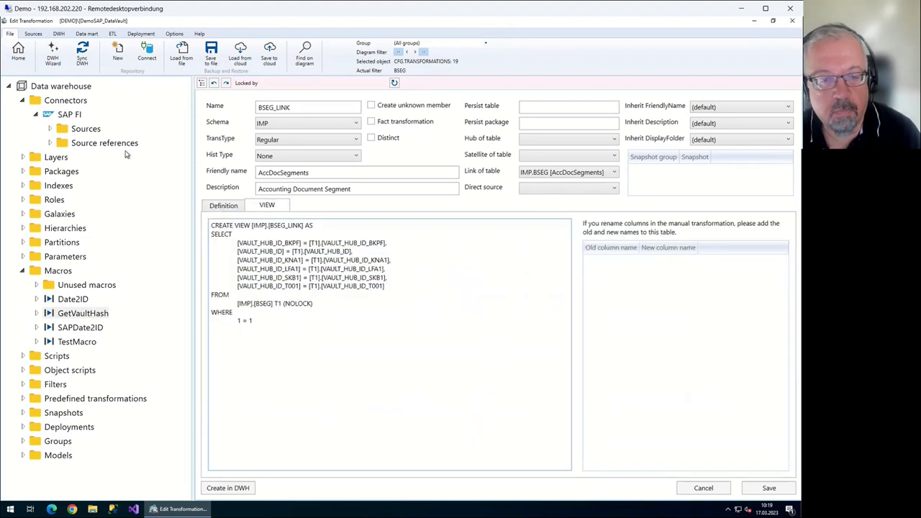
key(shift+Up)
key(shift+Home)
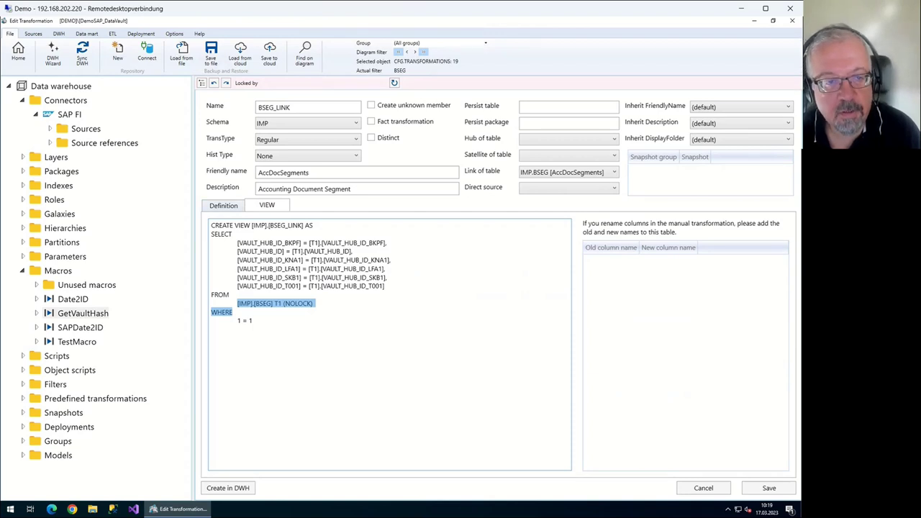
key(Escape)
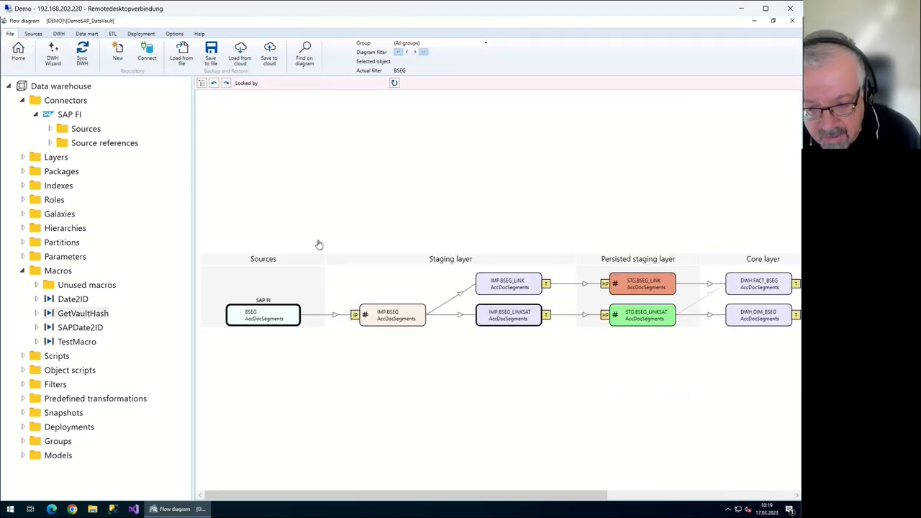
Review the BSEG_LINKSAT transformation and the HIST_SAP FI_LINK1 historization package for STG.BSEG_LINK
key(Return)
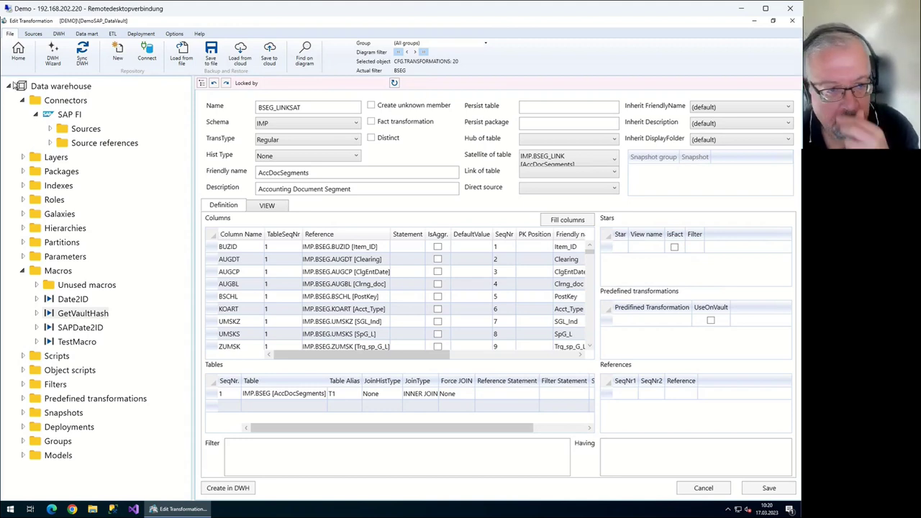
click(18, 52)
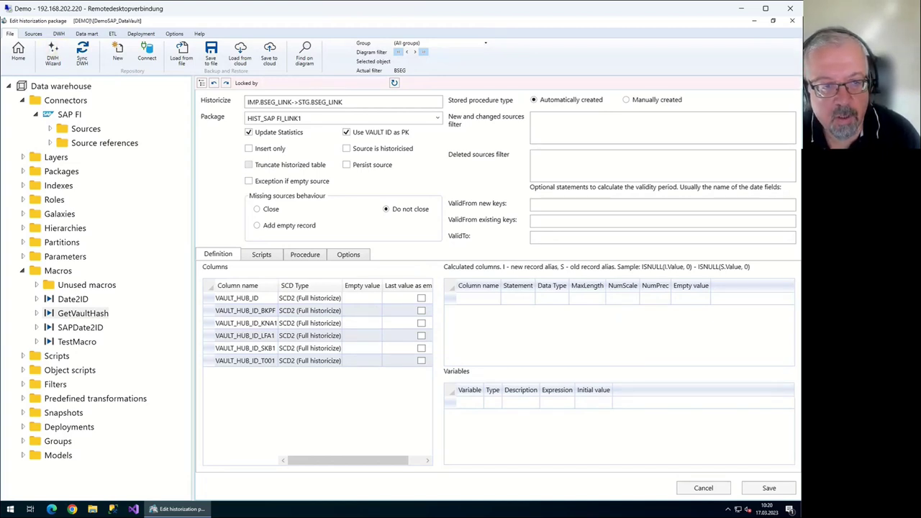
click(18, 52)
Remove the diagram filter to show all tables and pan toward the Core layer
right_click(397, 290)
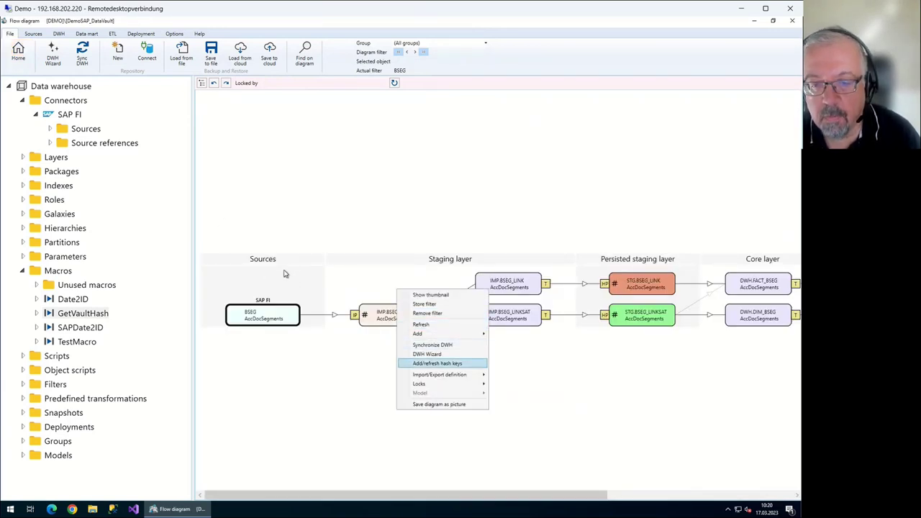
key(Up)
key(Up)
key(Up)
key(Up)
key(Up)
key(Return)
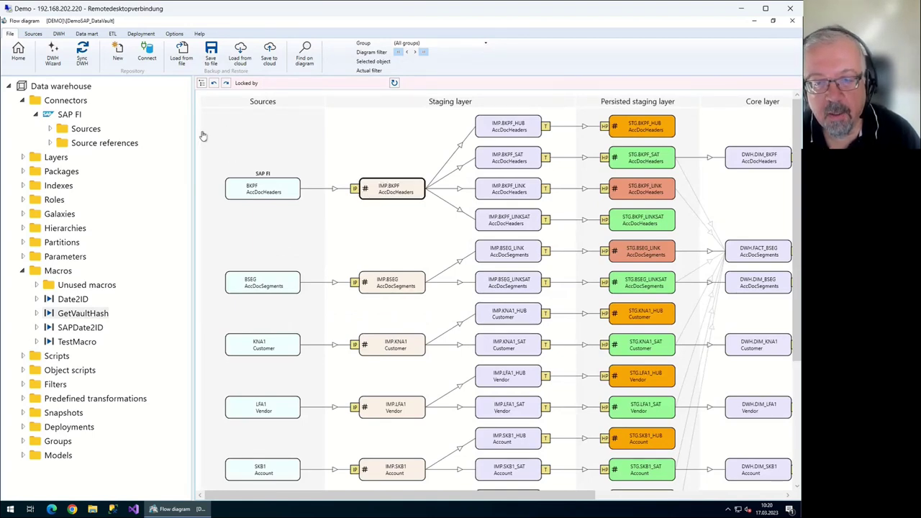
drag(249, 175, 208, 176)
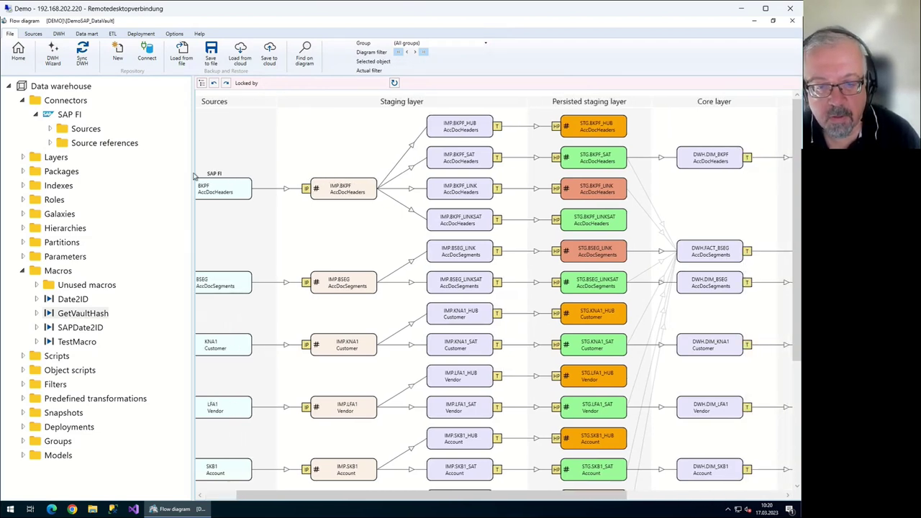
Filter the flow diagram to the BKPF source node's lineage
drag(195, 177, 245, 177)
key(shift+F10)
key(Down)
key(Down)
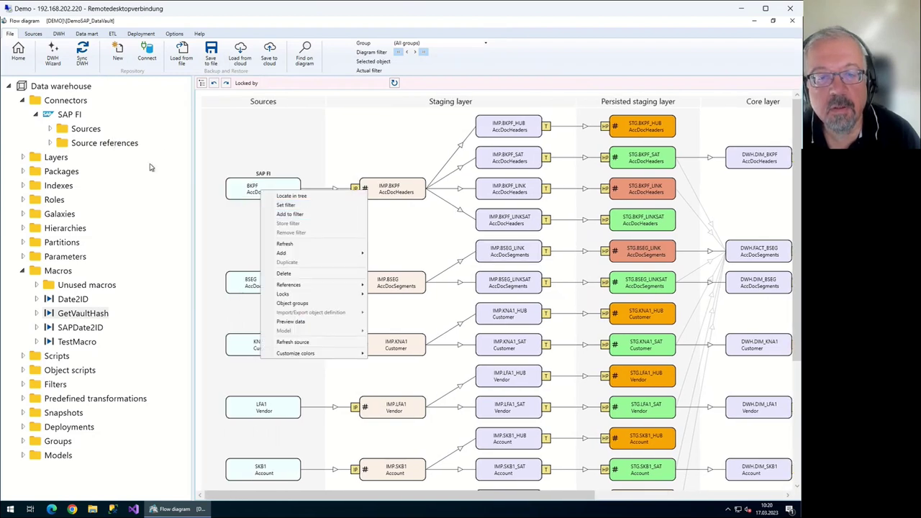
key(Up)
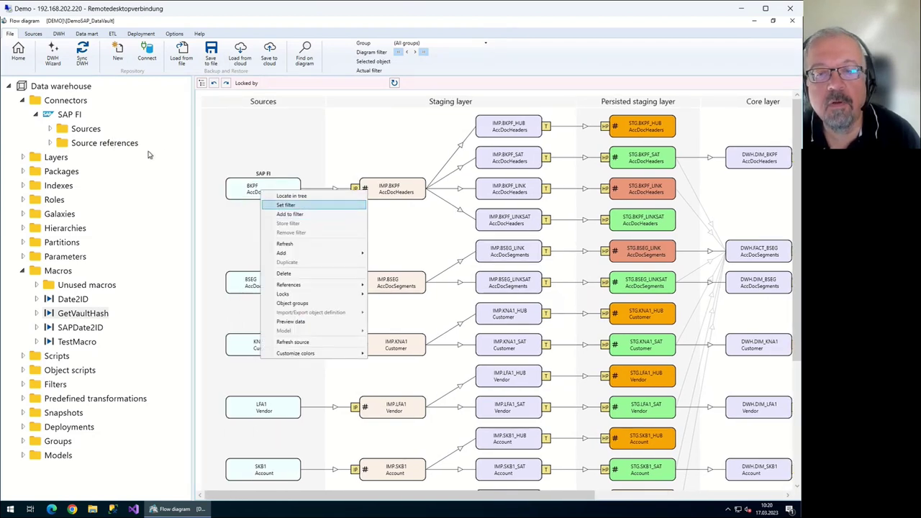
key(Return)
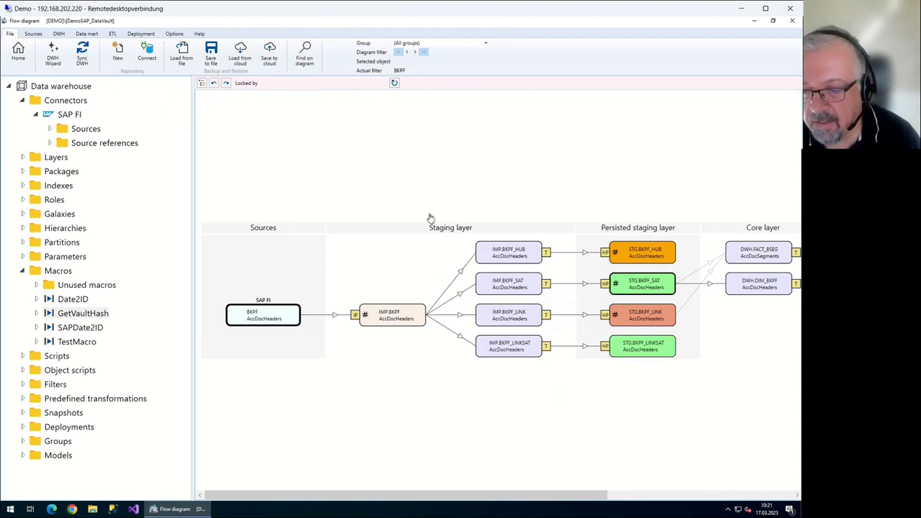
Browse the action menu of IMP.BKPF_LINKSAT without choosing anything
key(shift+F10)
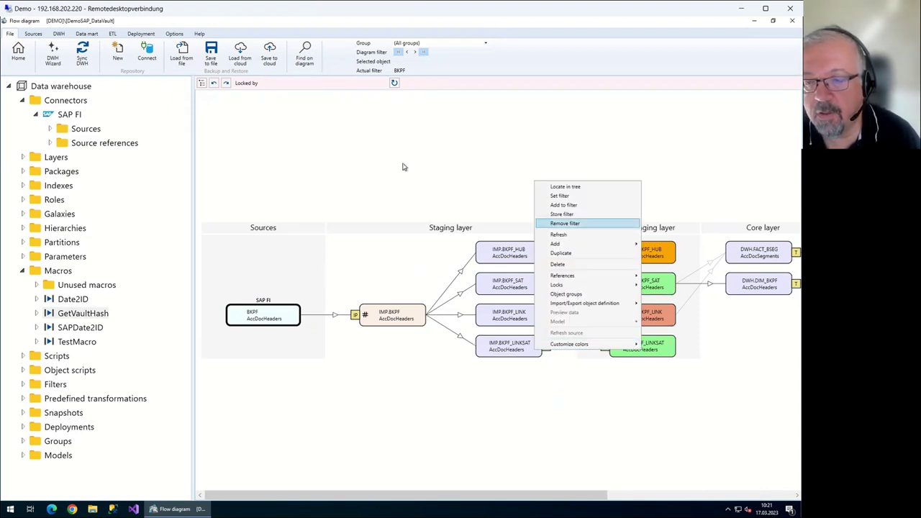
key(Down)
key(Down)
key(Down)
key(Down)
key(Down)
key(Down)
key(Down)
key(Up)
key(Up)
key(Up)
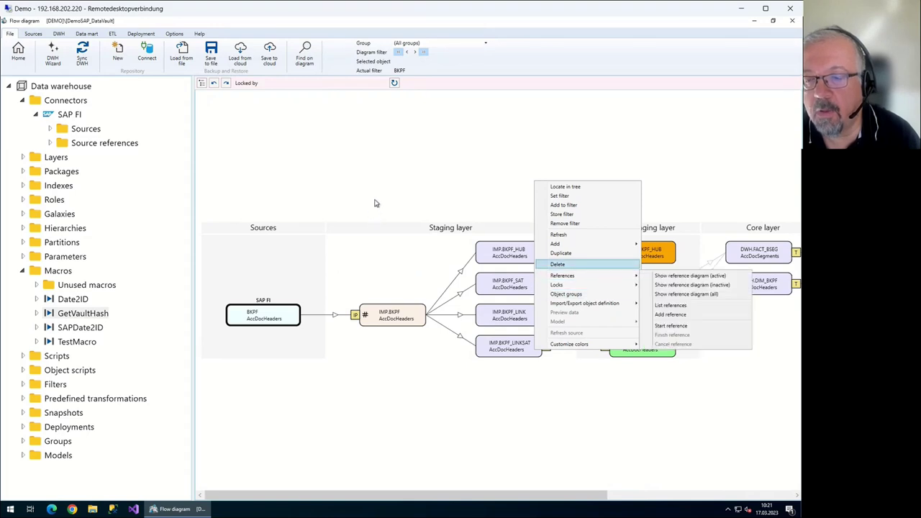
key(Escape)
key(Escape)
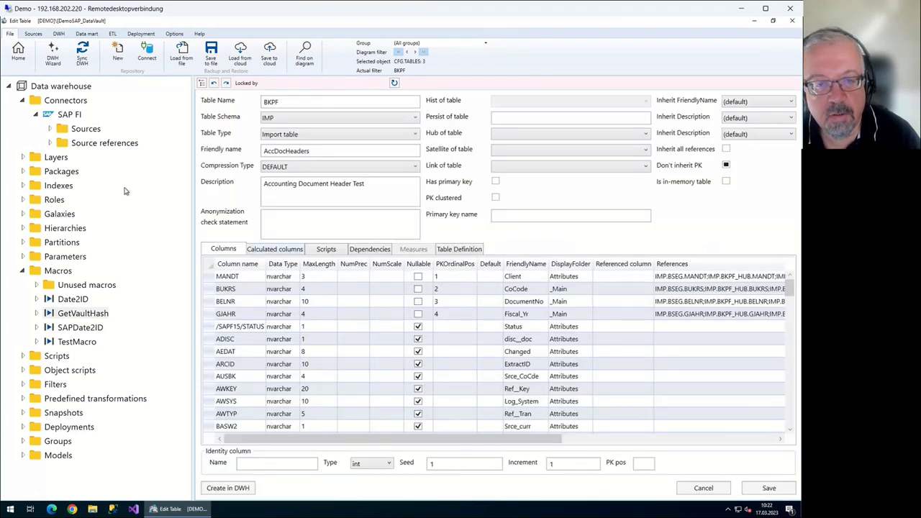
Inspect BKPF's VAULT_HUB_ID and VAULT_HUB_ID_T001 calculated hash columns
key(ctrl+Tab)
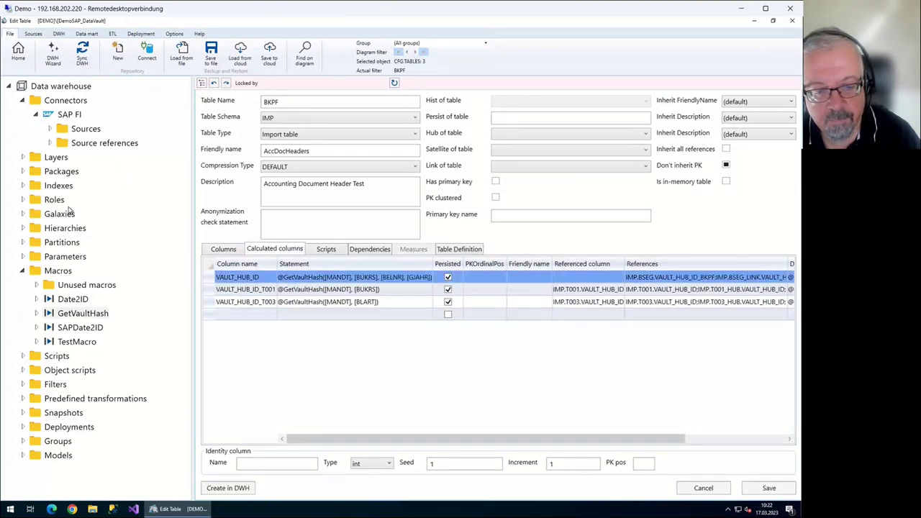
key(Tab)
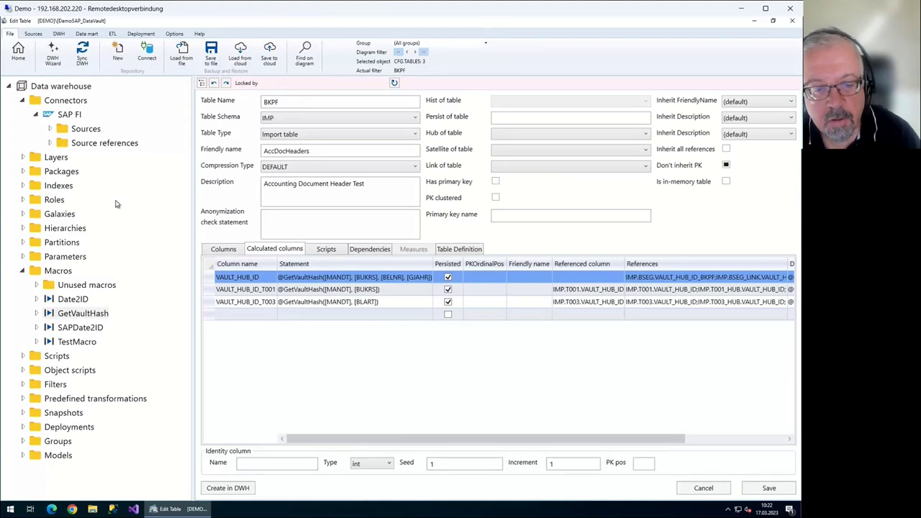
key(F2)
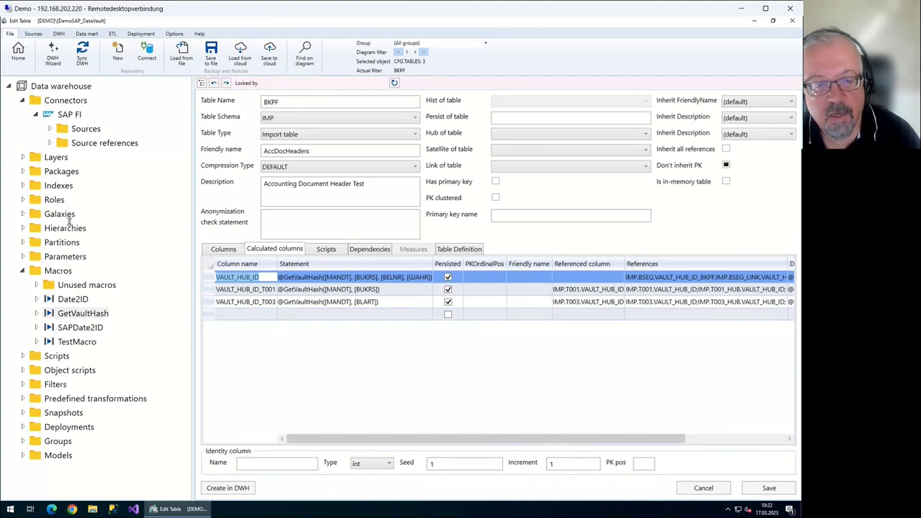
key(Down)
key(Down)
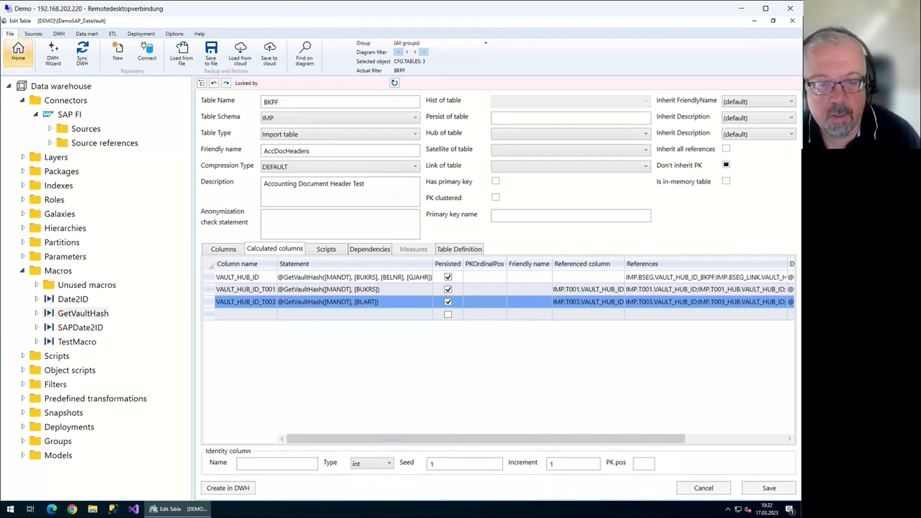
click(18, 52)
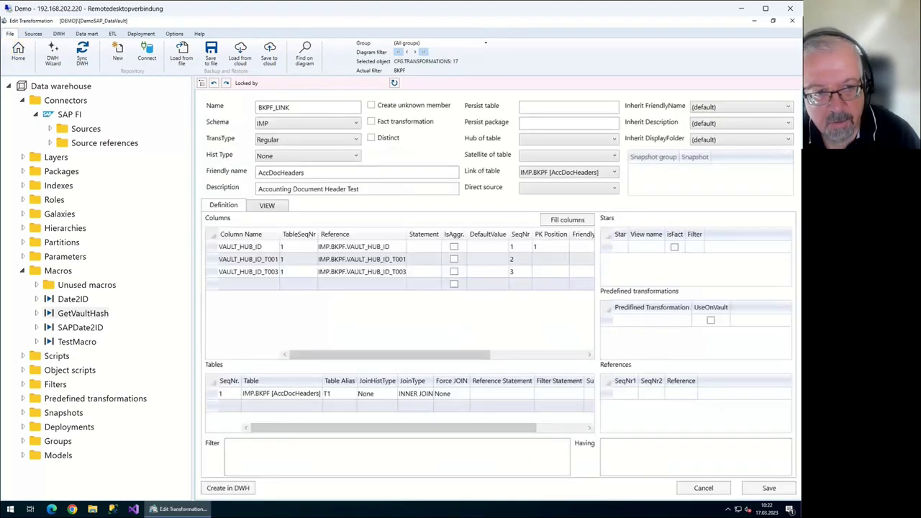
Review the BKPF_LINK, BKPF_HUB and BKPF_SAT transformations, returning to the flow diagram
key(Escape)
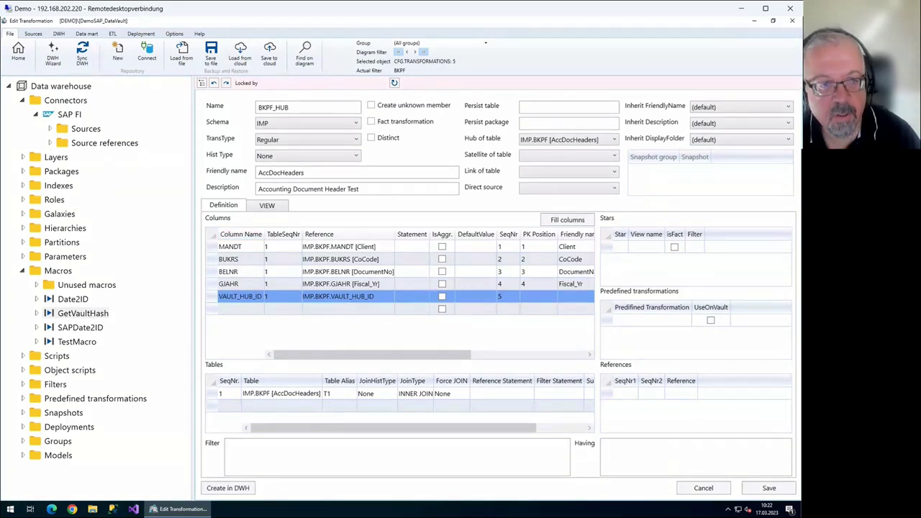
click(18, 52)
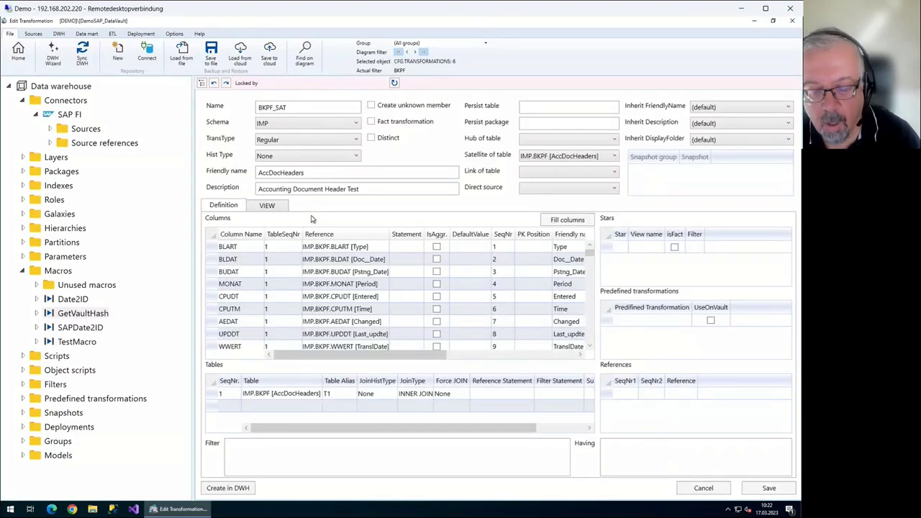
scroll(376, 203, down, 5)
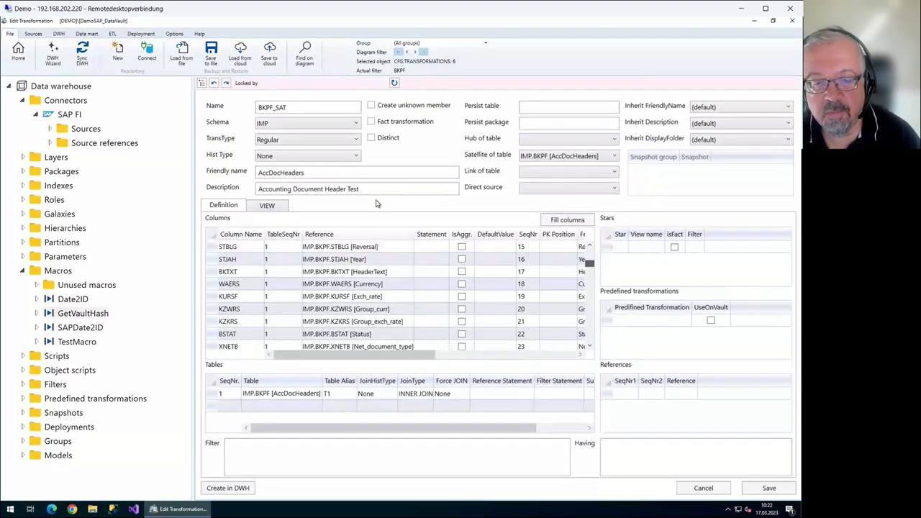
scroll(371, 252, down, 20)
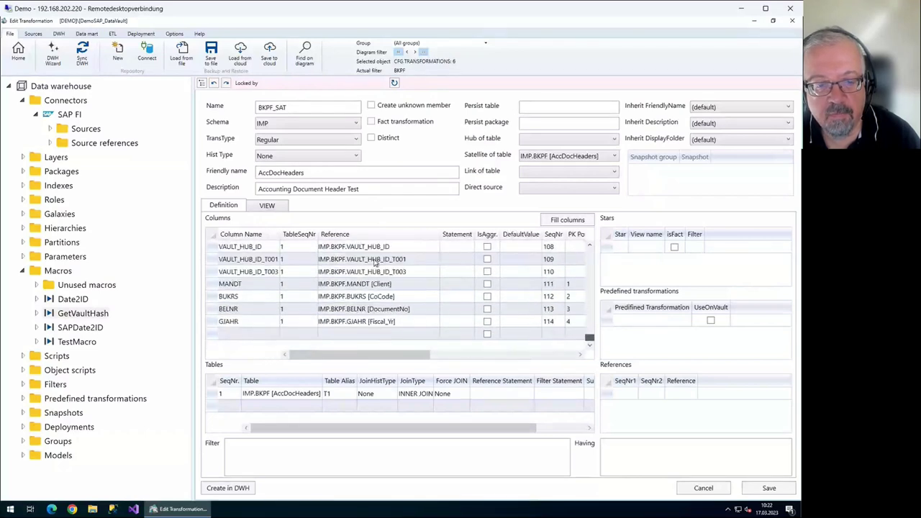
scroll(115, 228, up, 1)
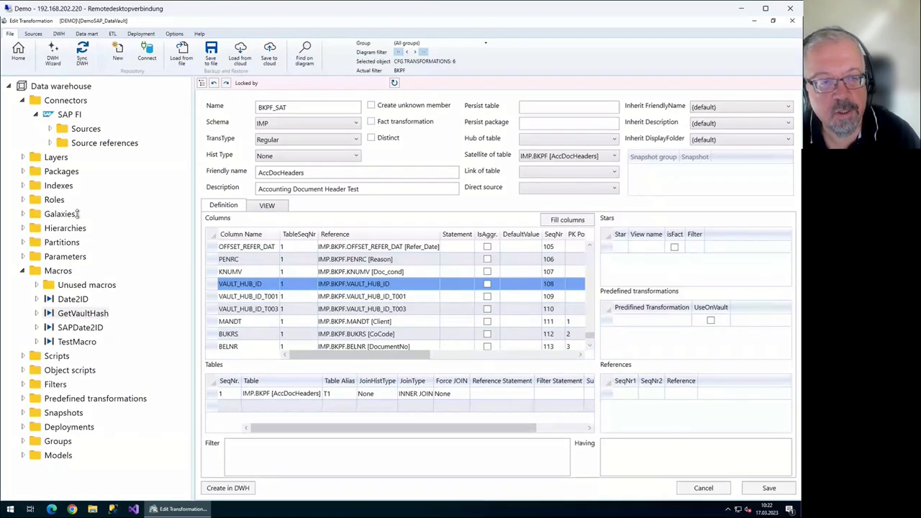
click(18, 52)
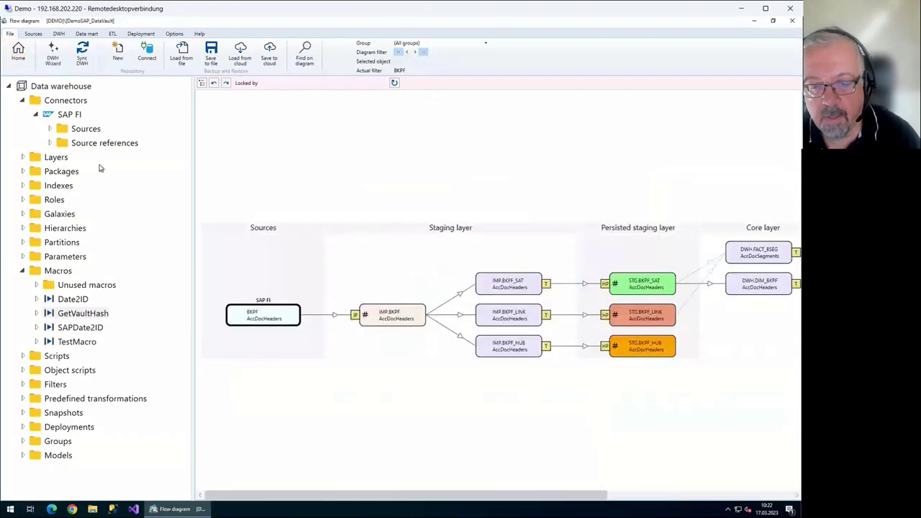
Remove the BKPF diagram filter and run a full Sync DWH synchronize and refresh
key(shift+F10)
key(Down)
key(Down)
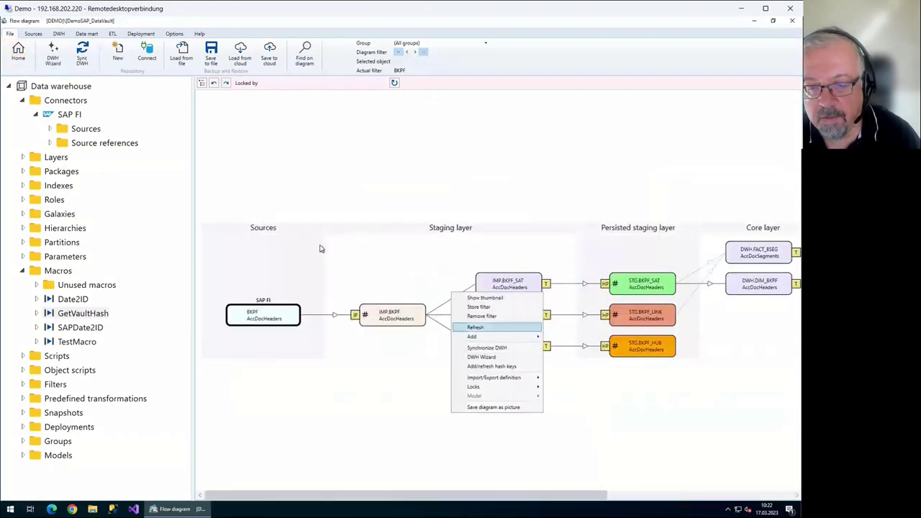
key(Up)
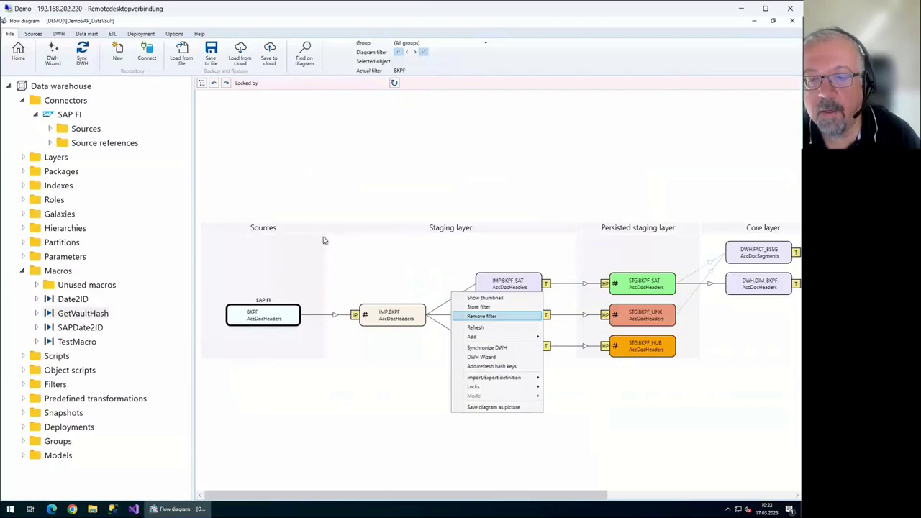
key(Return)
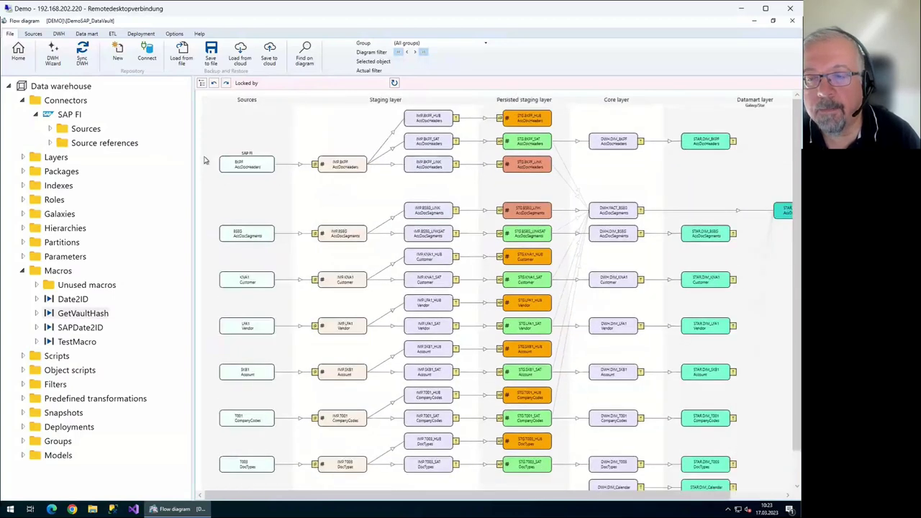
click(82, 54)
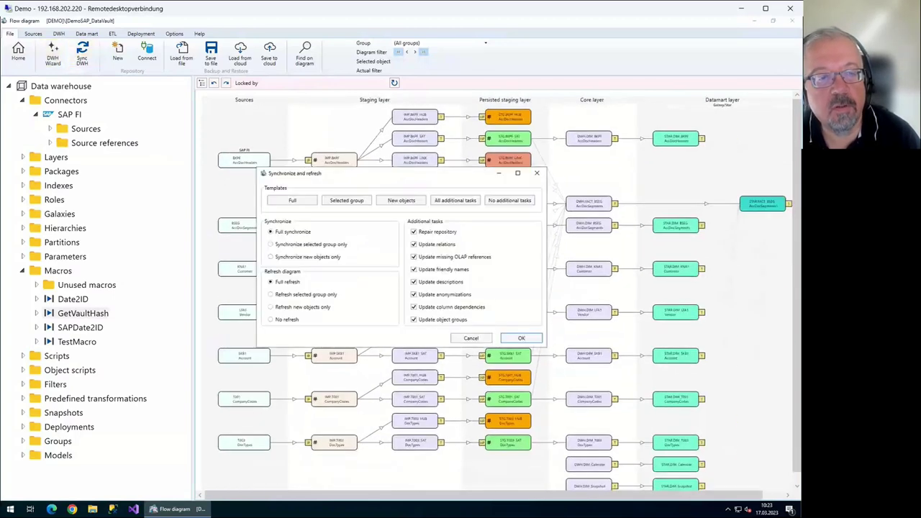
click(521, 337)
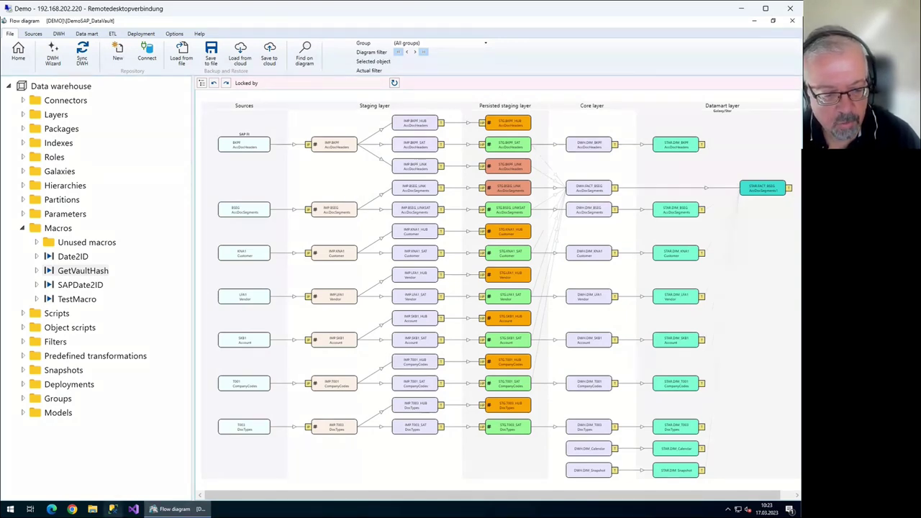
Launch SSMS, connect to the DEMO server, and expand repo_DemoSAP_DataVault in Object Explorer
double_click(58, 303)
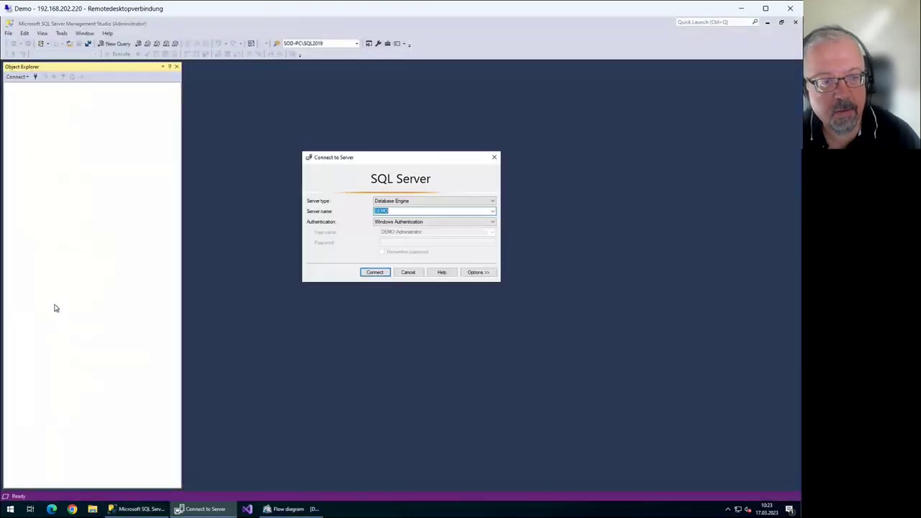
key(Return)
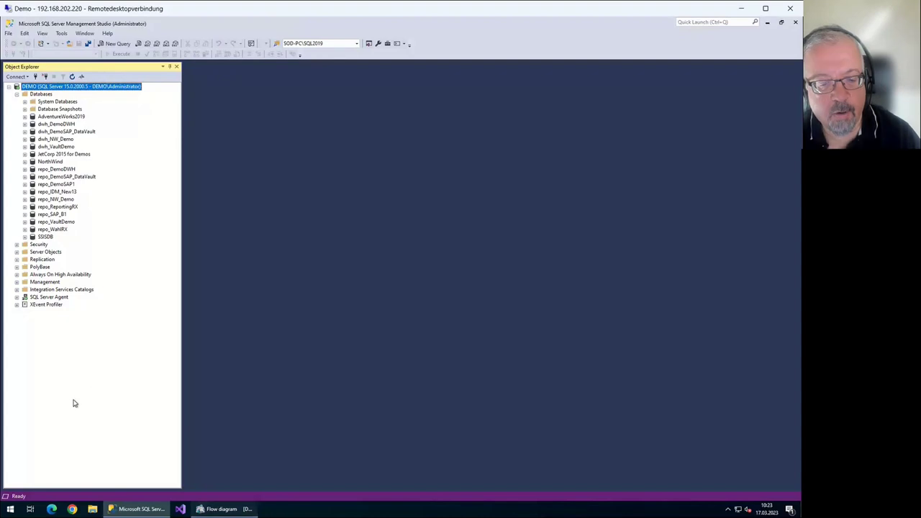
key(alt+Tab)
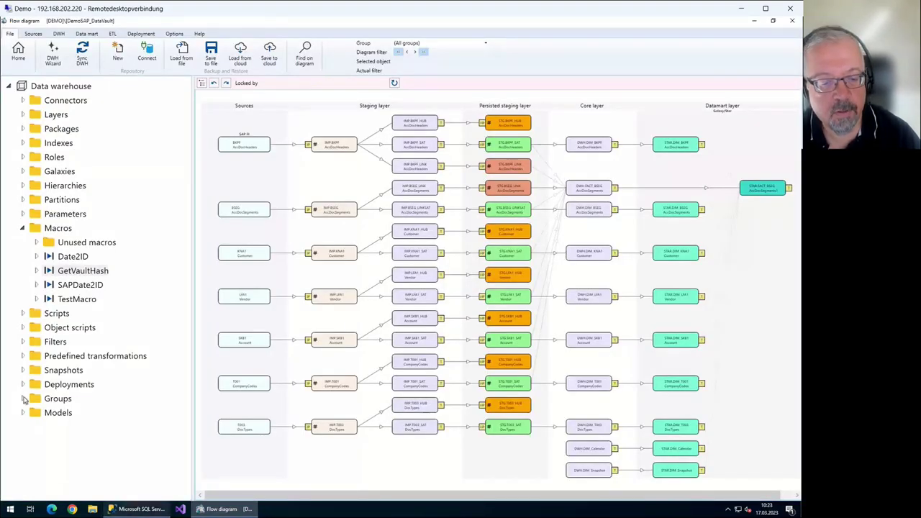
click(137, 509)
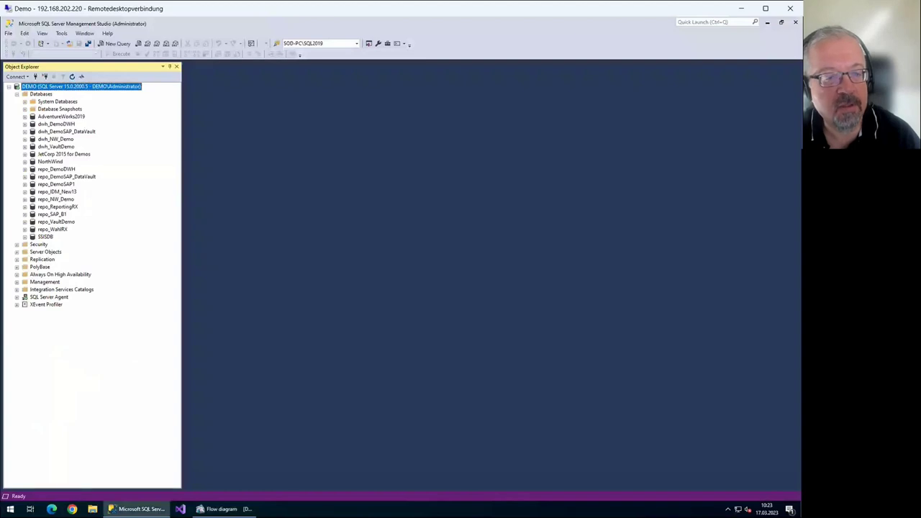
click(56, 169)
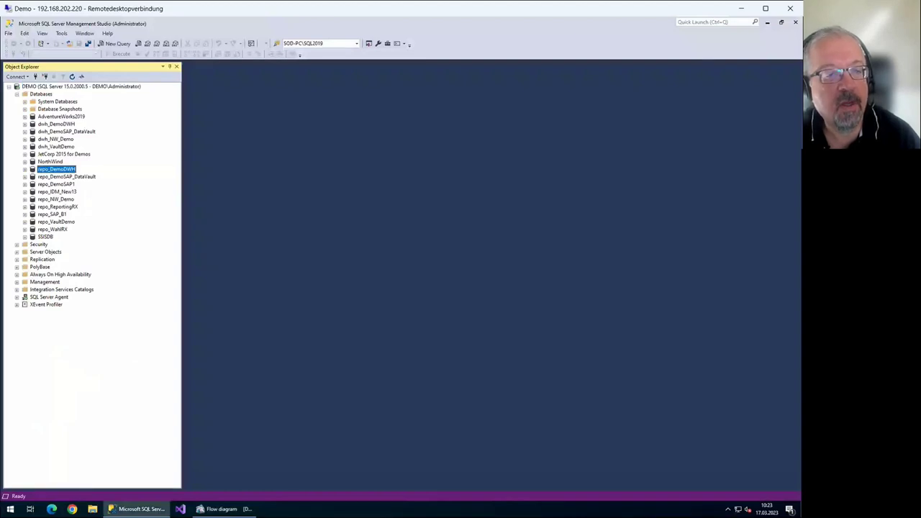
click(66, 176)
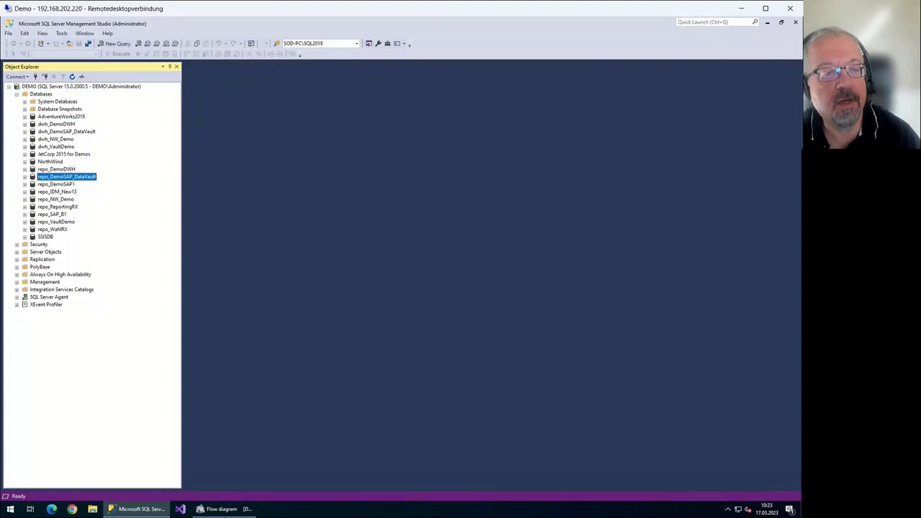
key(Right)
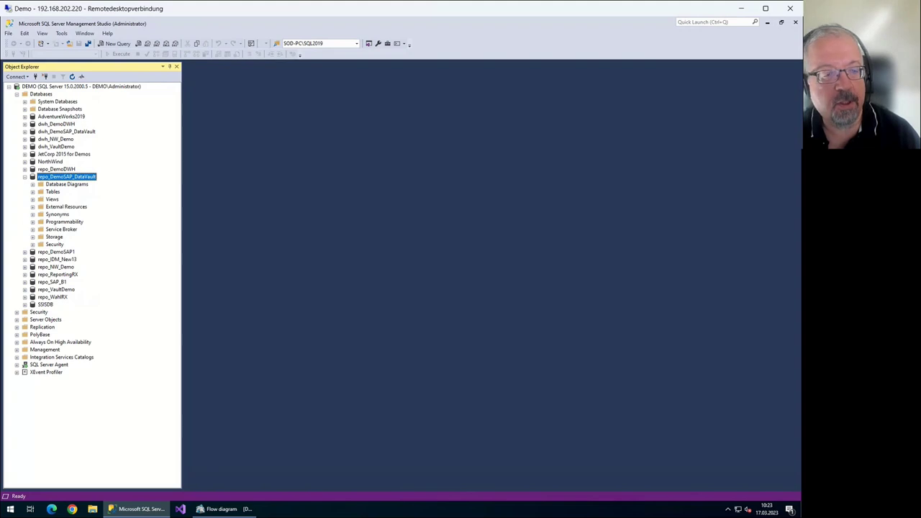
Expand the repository's Tables and browse CFG.SOURCES and CFG.SOURCE_COLUMNS
click(32, 191)
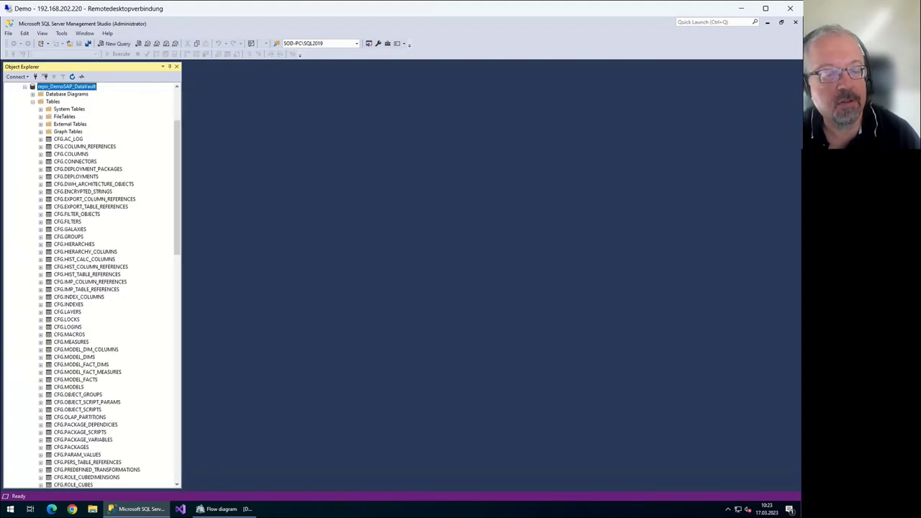
scroll(89, 288, down, 4)
scroll(90, 288, down, 16)
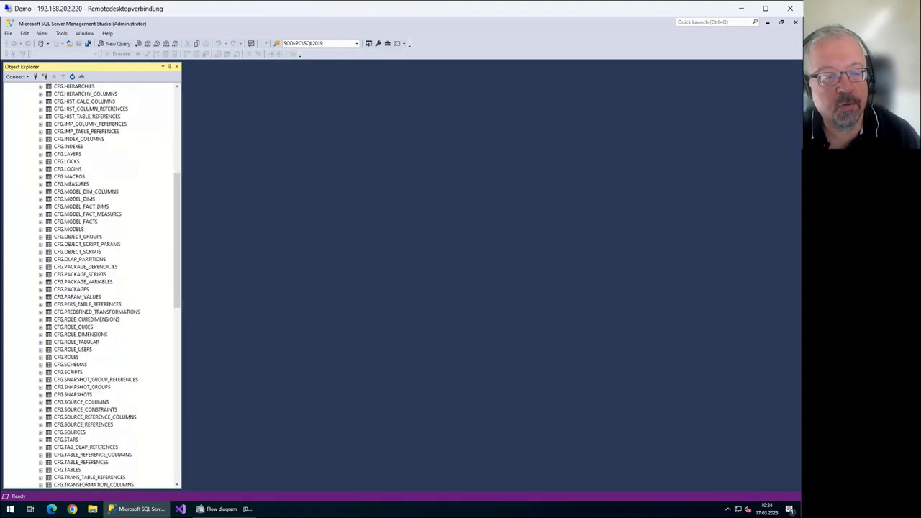
scroll(90, 288, up, 6)
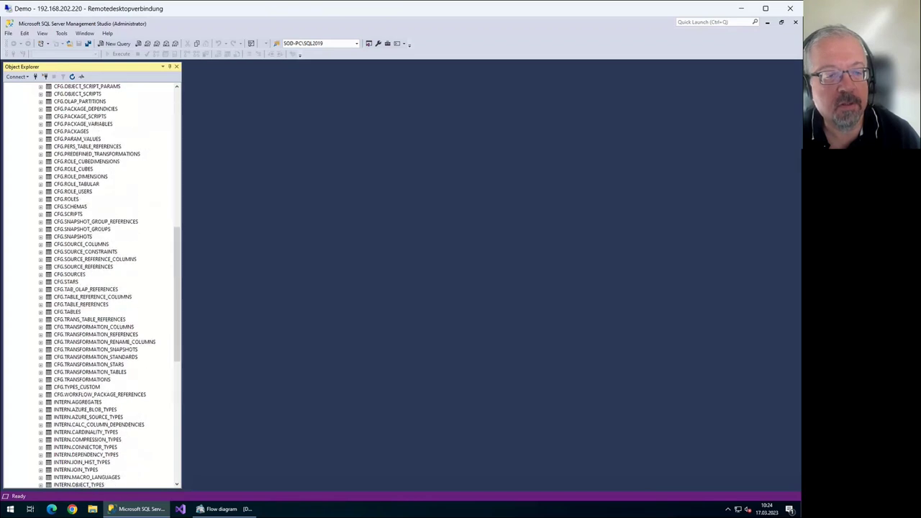
click(69, 274)
right_click(69, 274)
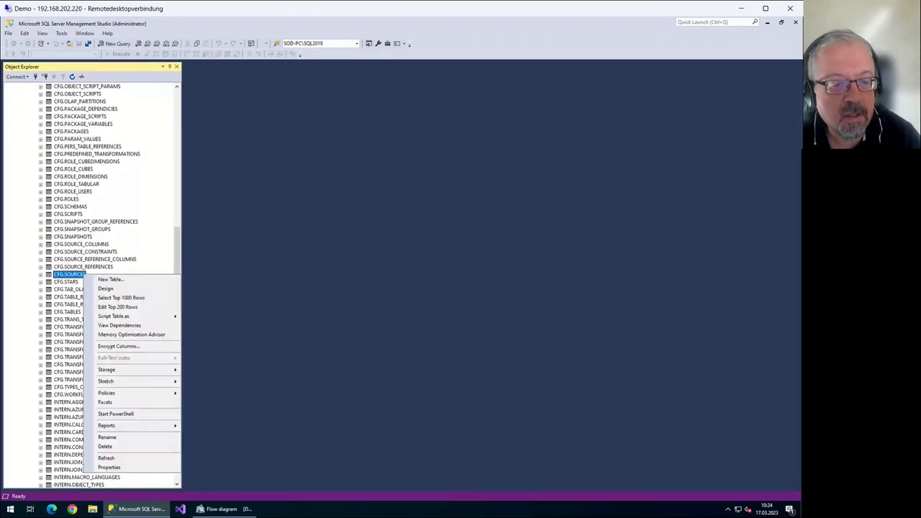
key(Escape)
click(80, 244)
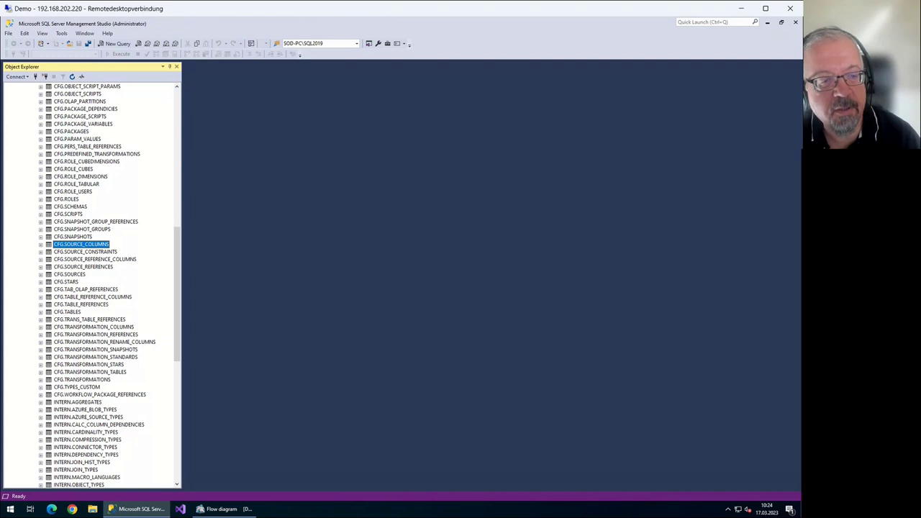
Browse CFG.TABLES and CFG.COLUMNS, collapse repo_DemoSAP_DataVault, and switch to the flow diagram
scroll(115, 288, up, 8)
scroll(115, 287, down, 14)
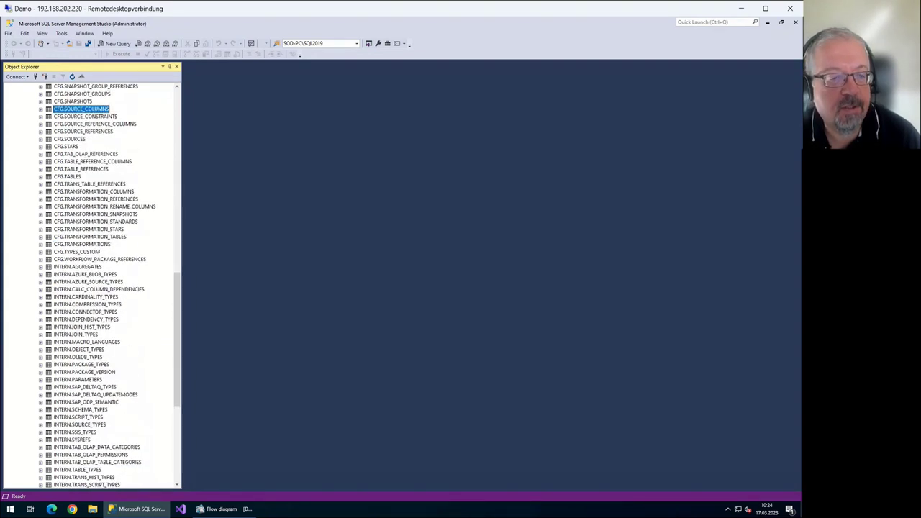
click(67, 176)
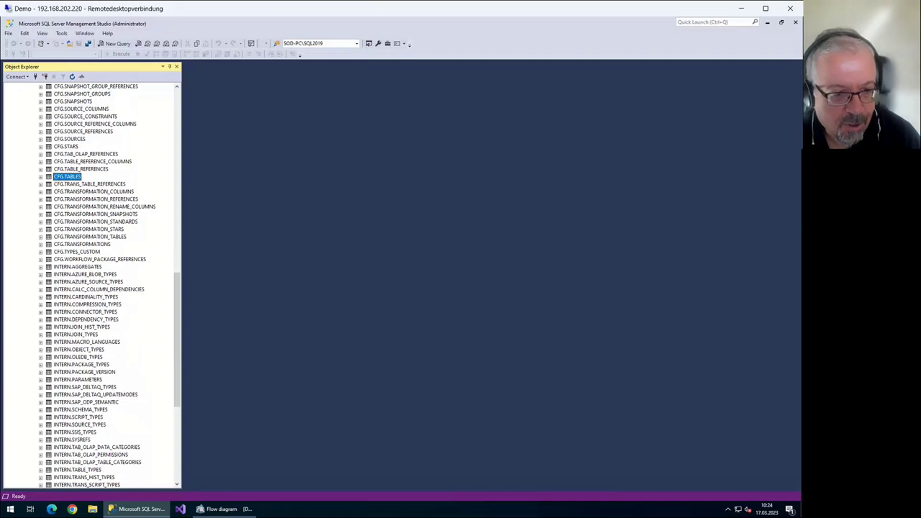
scroll(115, 287, up, 14)
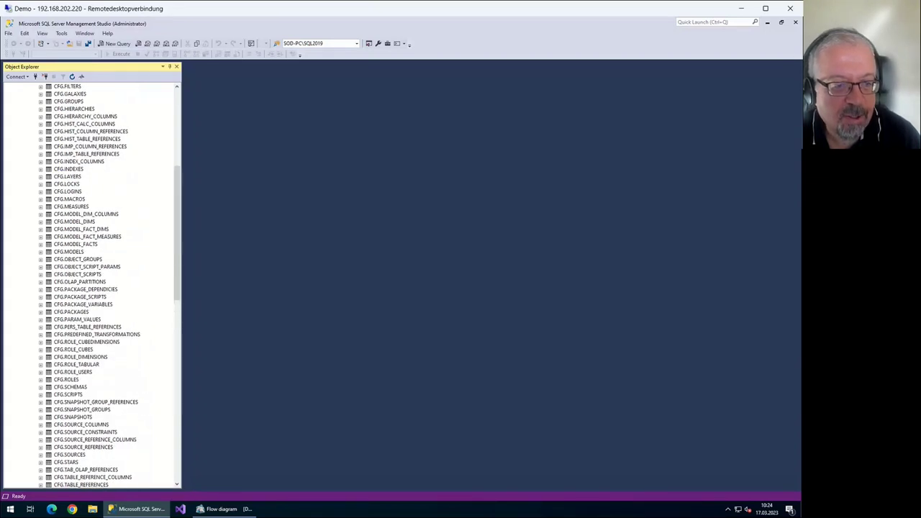
scroll(90, 288, up, 3)
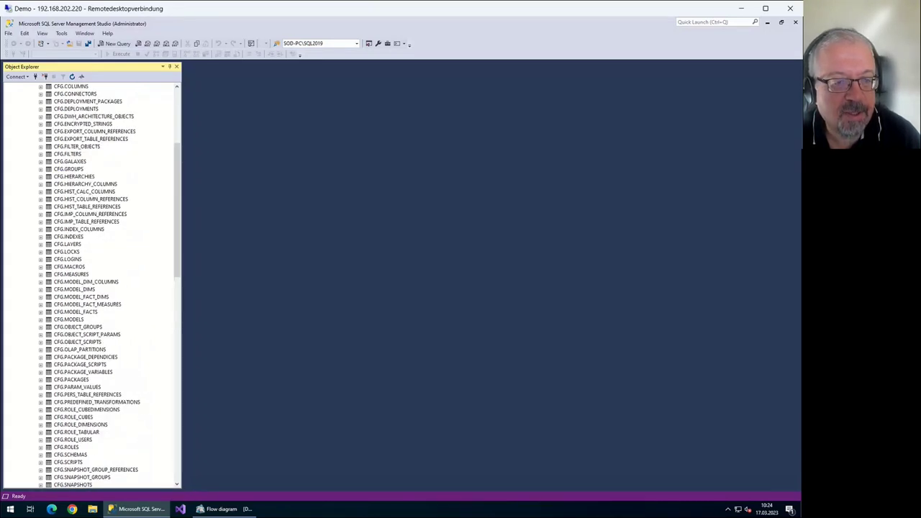
scroll(90, 288, up, 2)
click(71, 131)
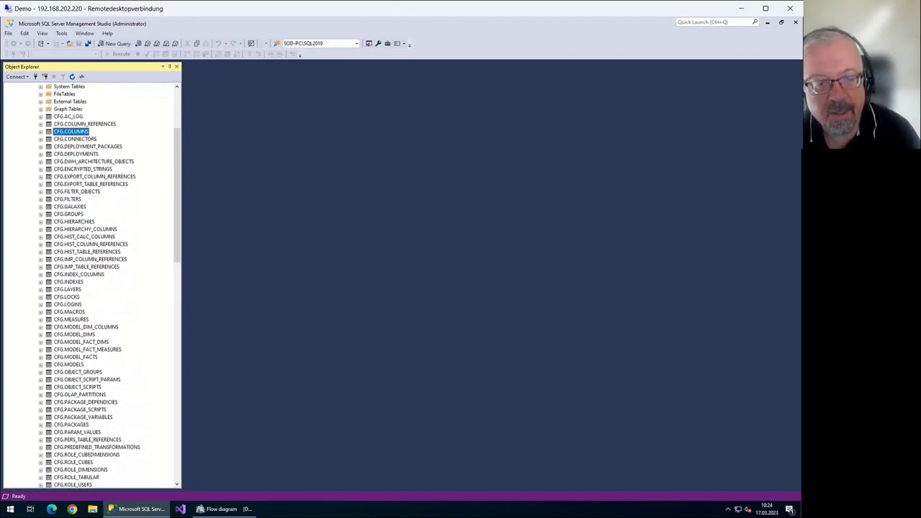
scroll(90, 288, up, 5)
key(Left)
key(Left)
key(Left)
key(Left)
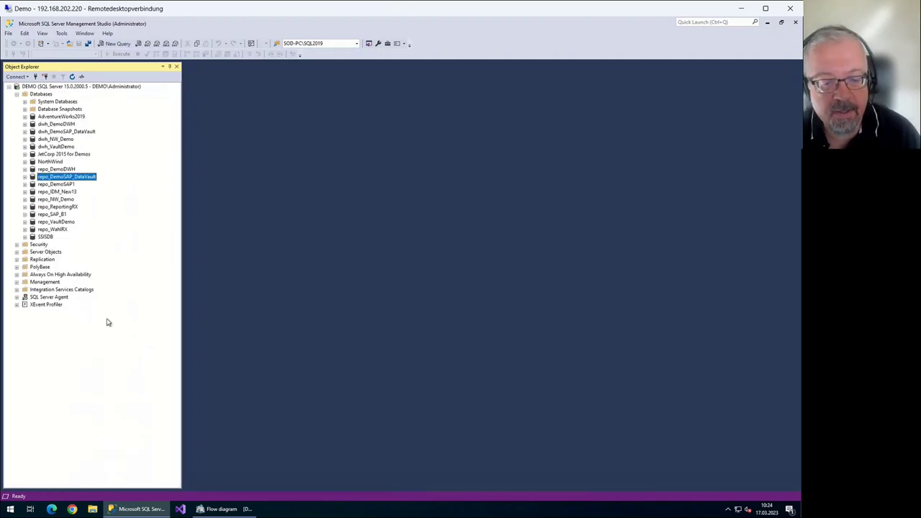
key(alt+Tab)
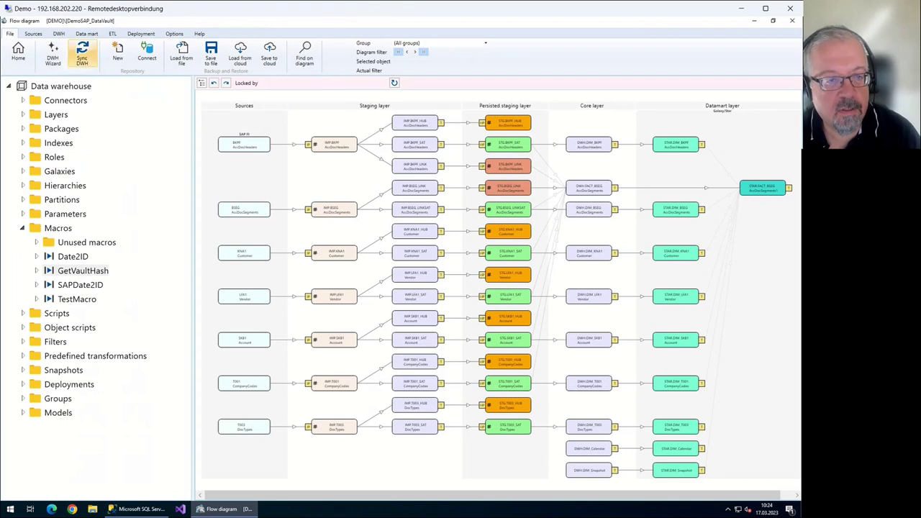
Expand the dwh_DemoSAP_DataVault warehouse database in SSMS
key(alt+Tab)
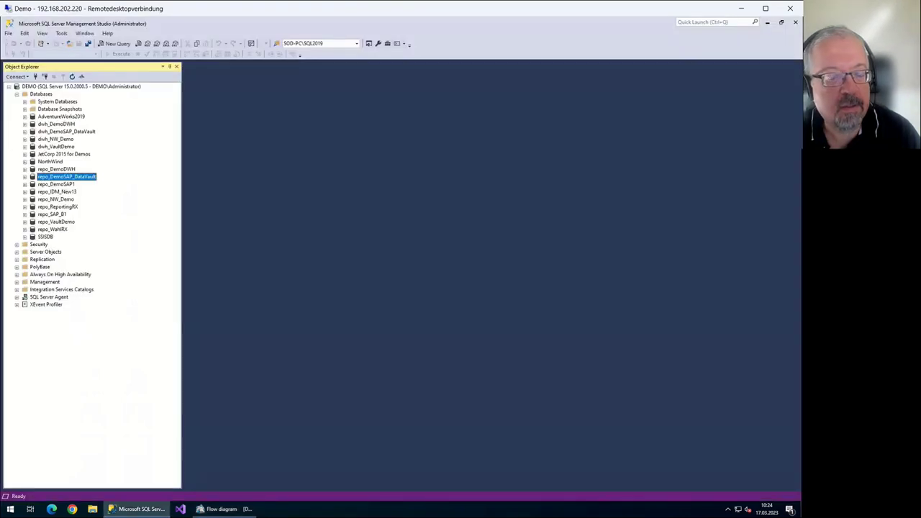
click(66, 132)
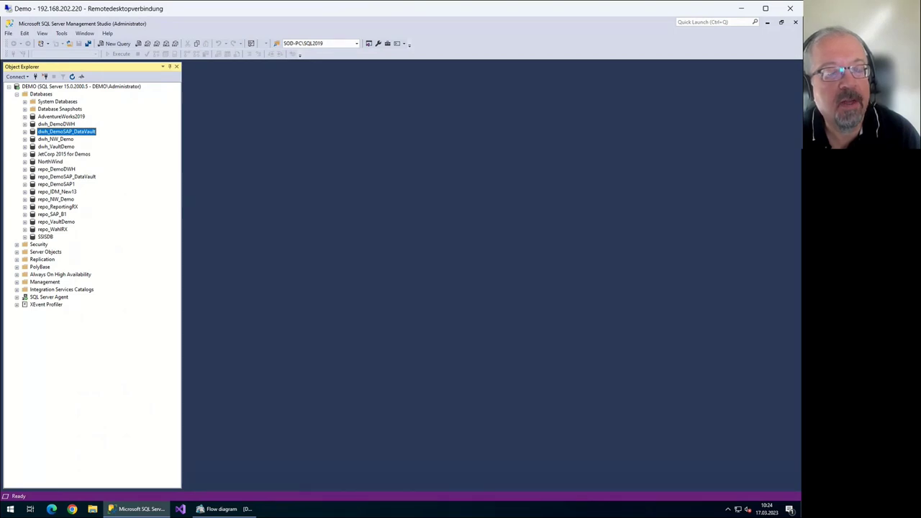
key(Right)
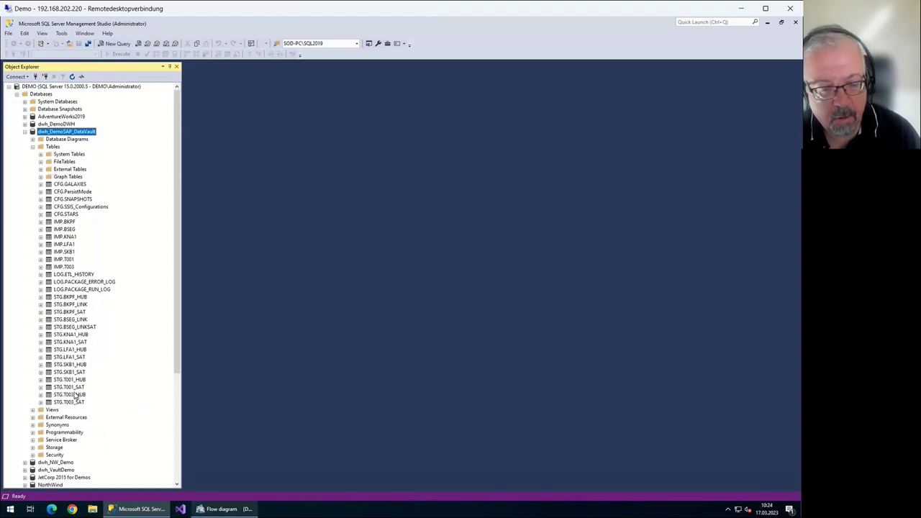
key(alt+Tab)
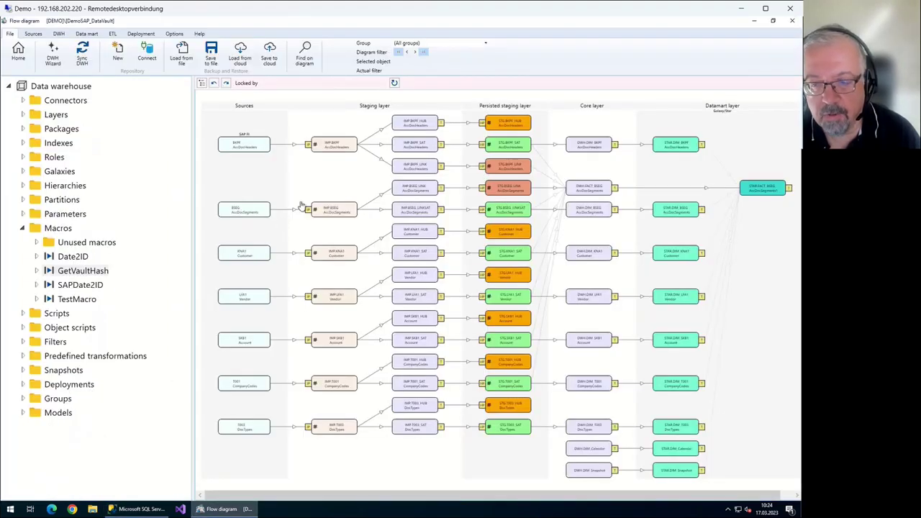
key(alt+Tab)
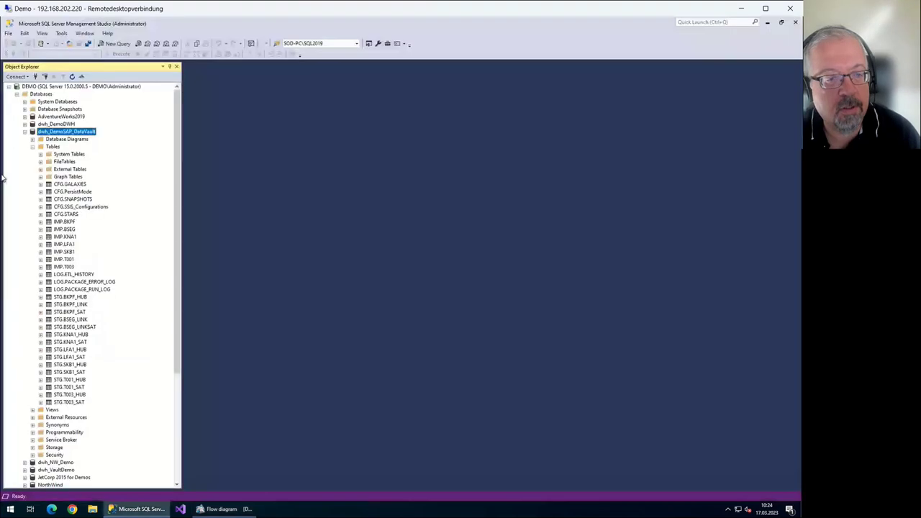
Browse the IMP.BKPF, IMP.SKB1, STG.BKPF_LINK, STG.BSEG_LINKSAT and STG.SKB1_SAT tables
click(64, 222)
click(64, 251)
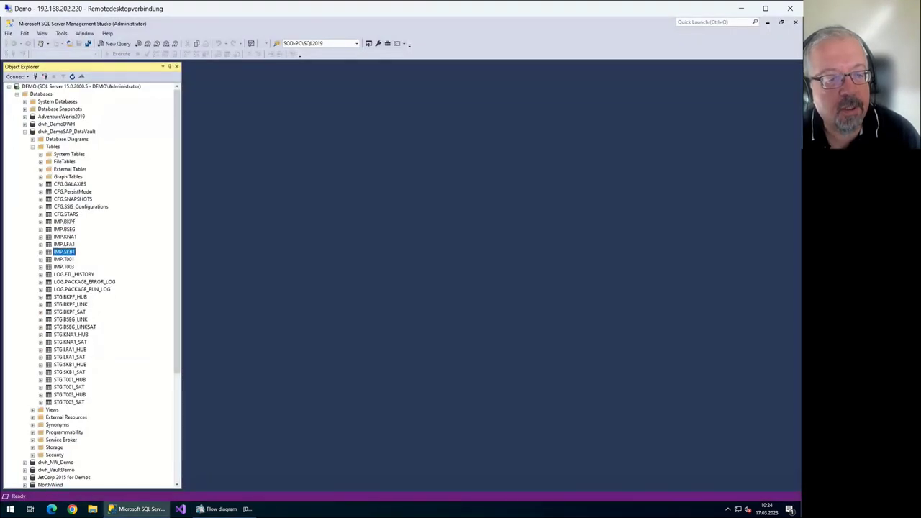
click(69, 304)
click(74, 326)
click(69, 372)
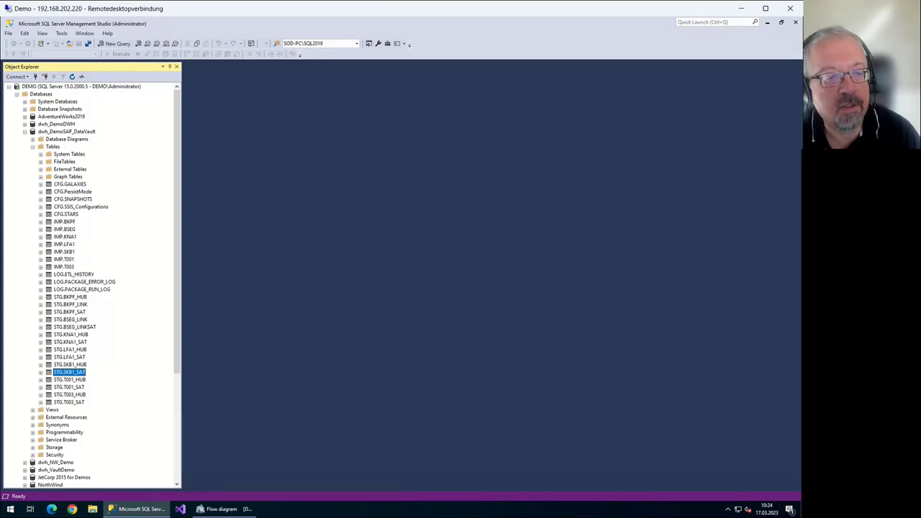
Browse the warehouse views, collapse the Tables and Views folders, and return to the flow diagram
click(32, 409)
scroll(91, 286, down, 1)
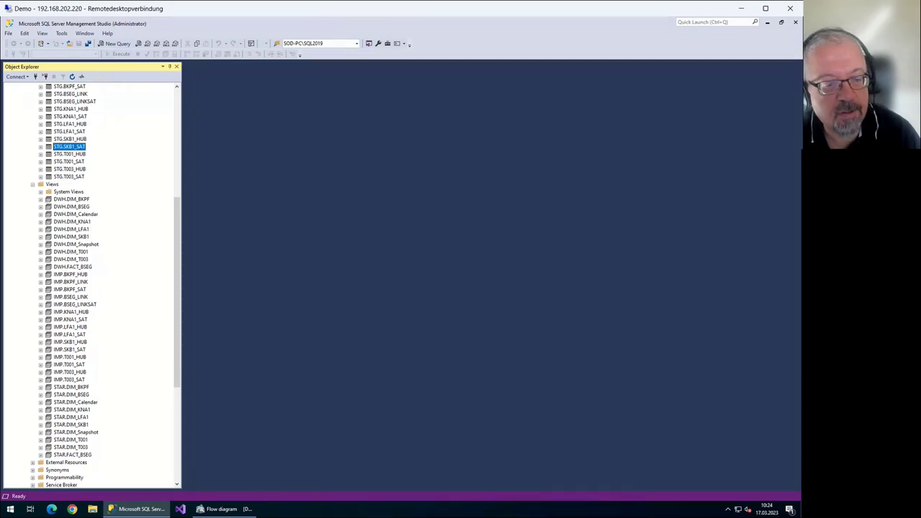
scroll(91, 285, up, 10)
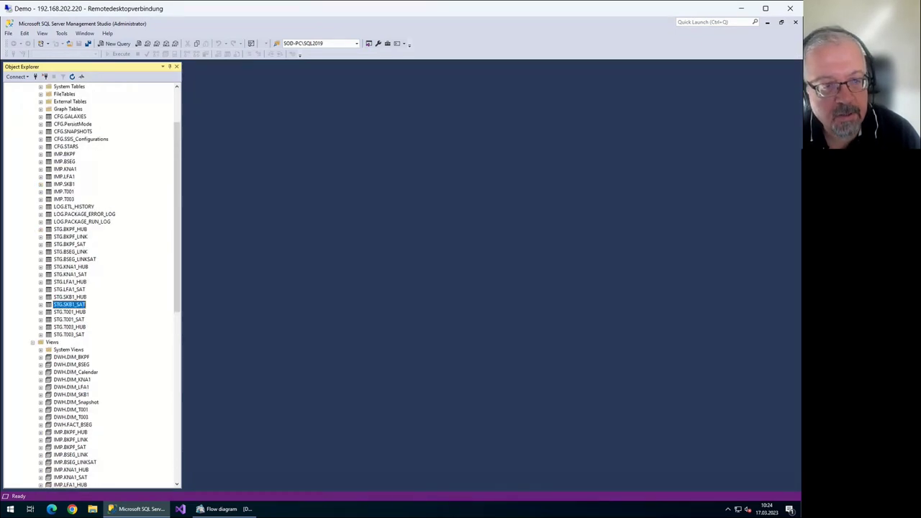
click(32, 146)
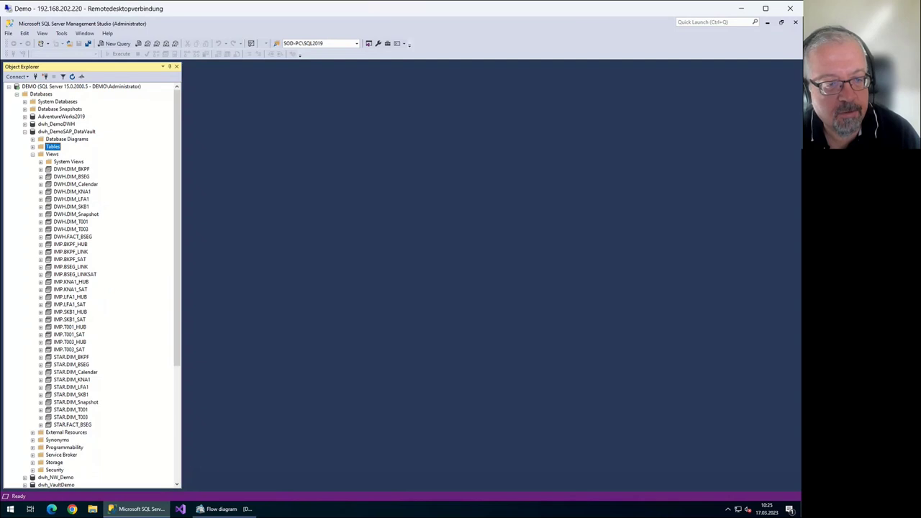
click(33, 154)
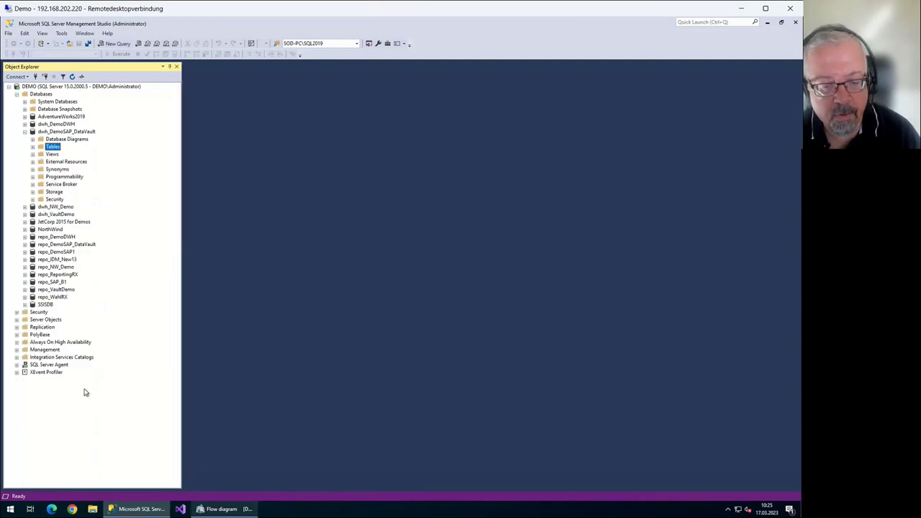
click(218, 509)
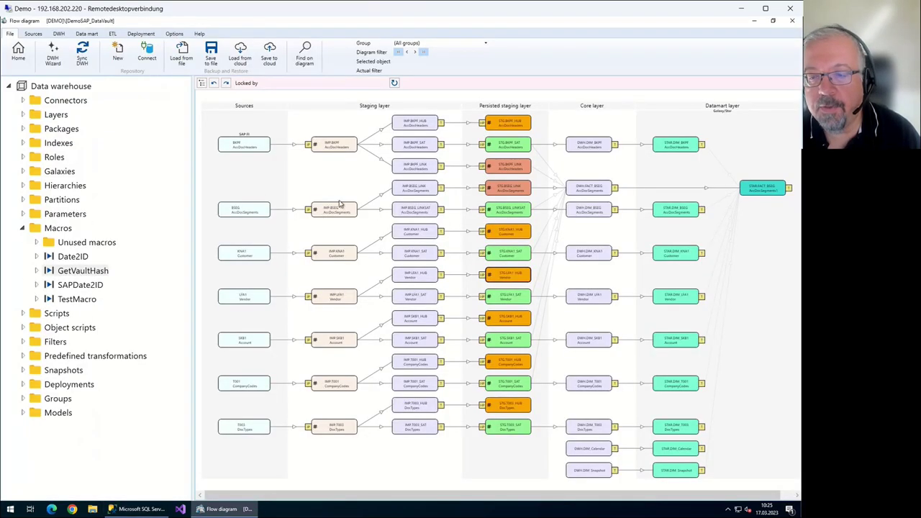
Zoom and pan the flow diagram to the staging-through-datamart layers and open DWH.DIM_BKPF
scroll(333, 164, up, 1)
scroll(334, 164, up, 1)
scroll(278, 151, up, 1)
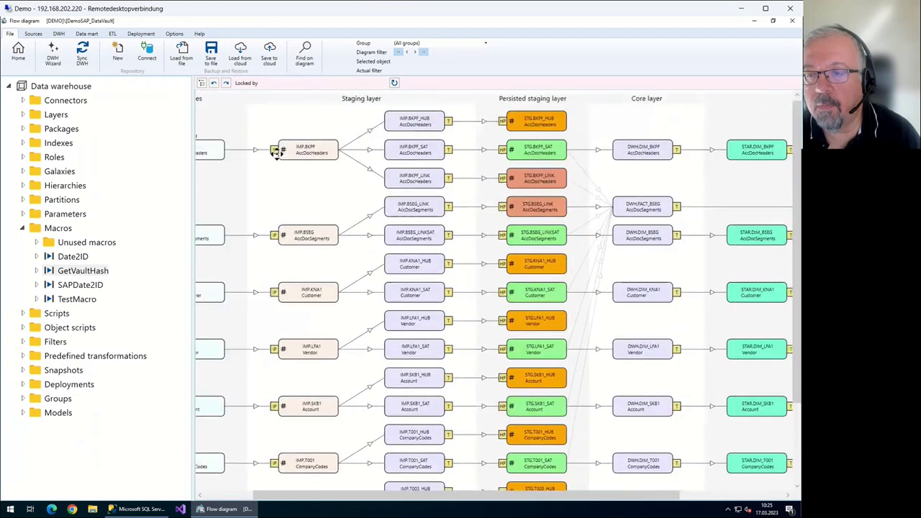
drag(278, 150, 183, 137)
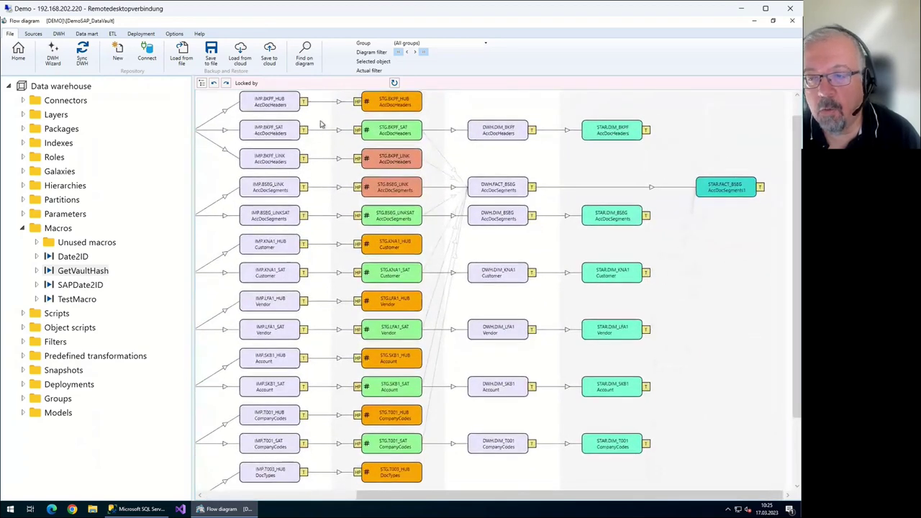
scroll(319, 123, up, 1)
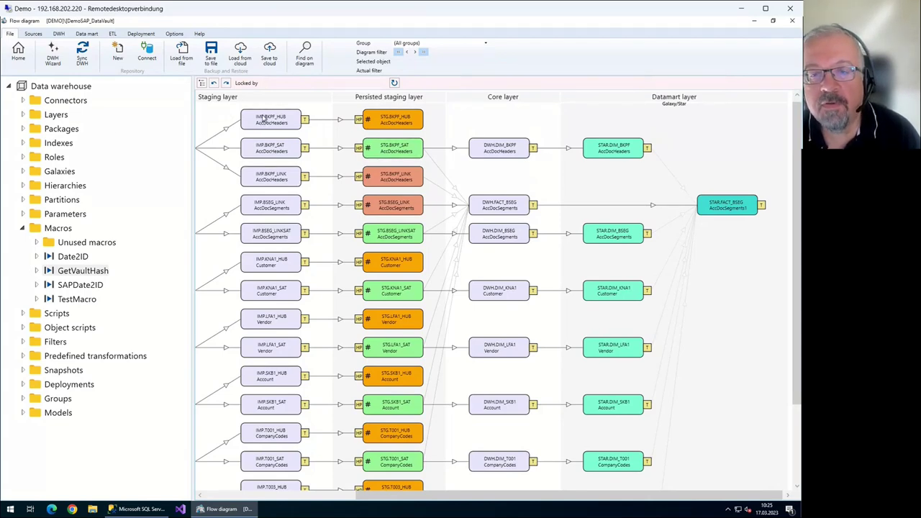
drag(274, 124, 350, 129)
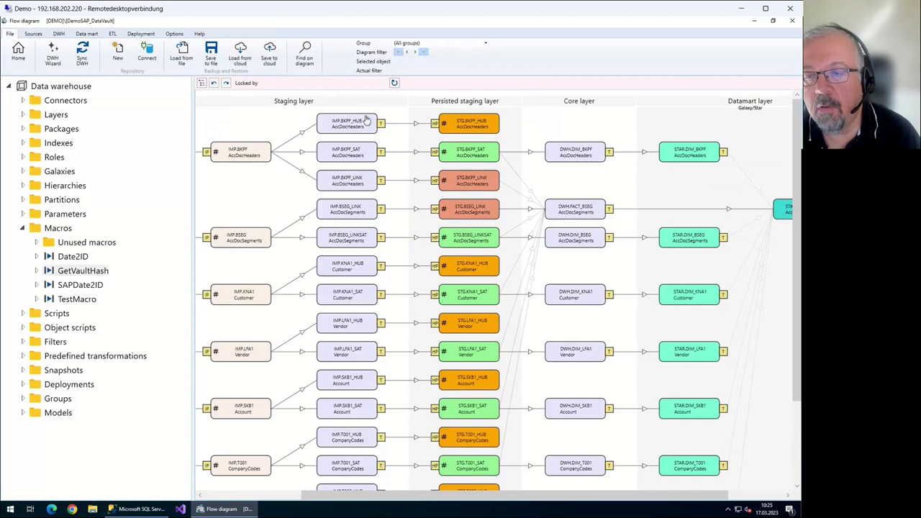
double_click(365, 119)
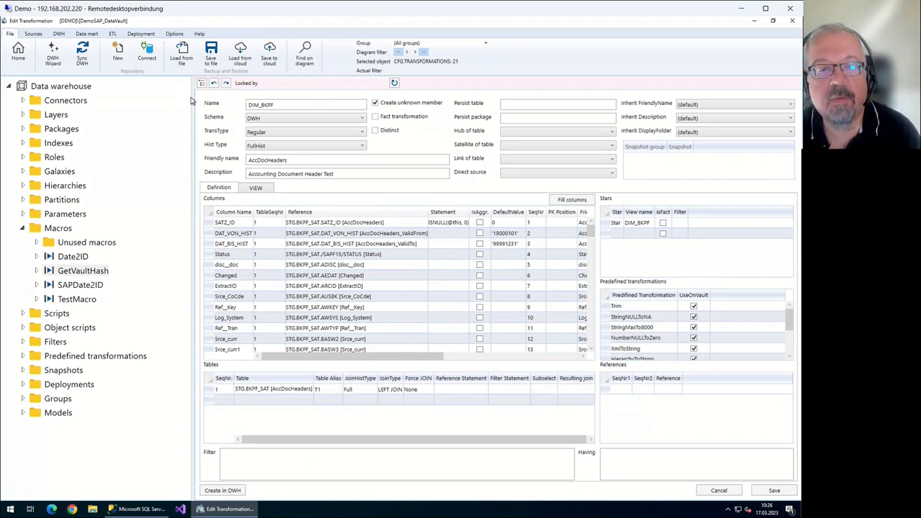
Browse the DIM_BKPF transformation types, including External, and keep it as Regular
key(alt+Down)
key(Down)
key(Down)
key(Down)
key(Down)
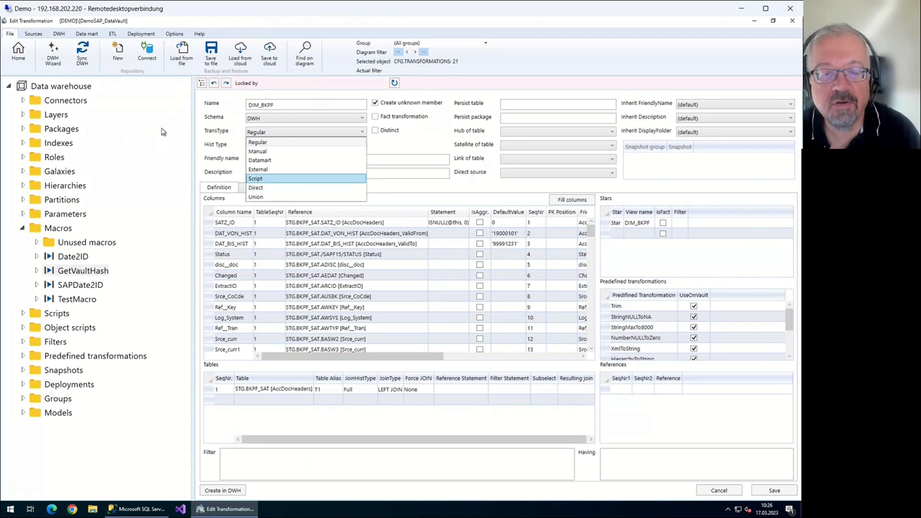
key(Up)
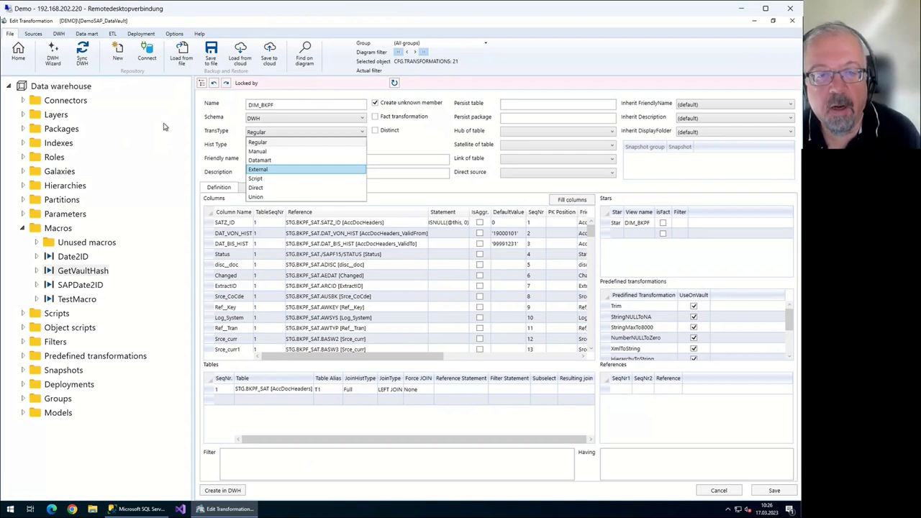
key(Up)
key(Up)
key(Up)
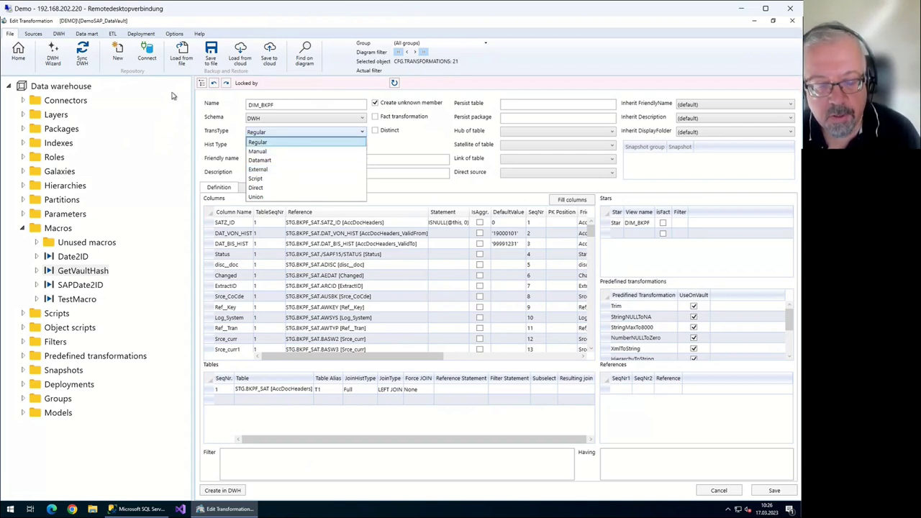
key(Return)
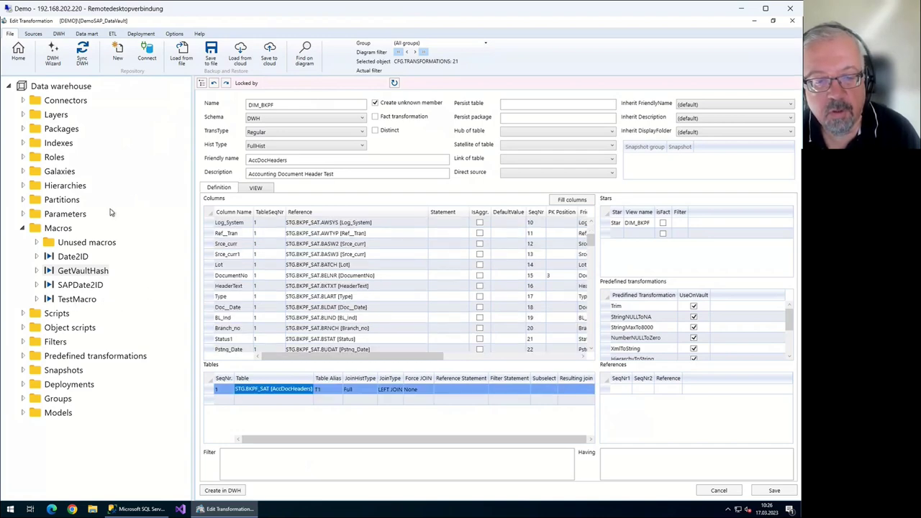
Review DIM_BKPF's generated view SQL, then leave the editor and answer the save prompt
scroll(112, 210, down, 6)
scroll(112, 211, down, 12)
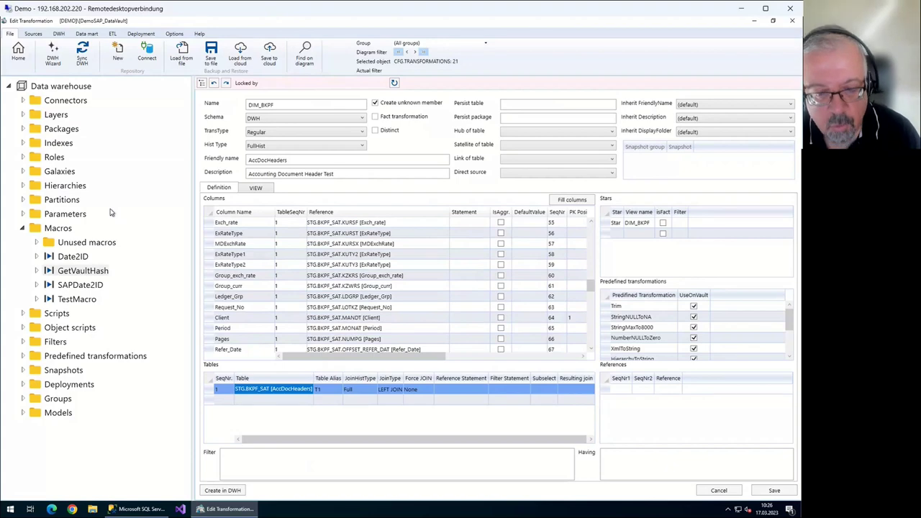
key(ctrl+Tab)
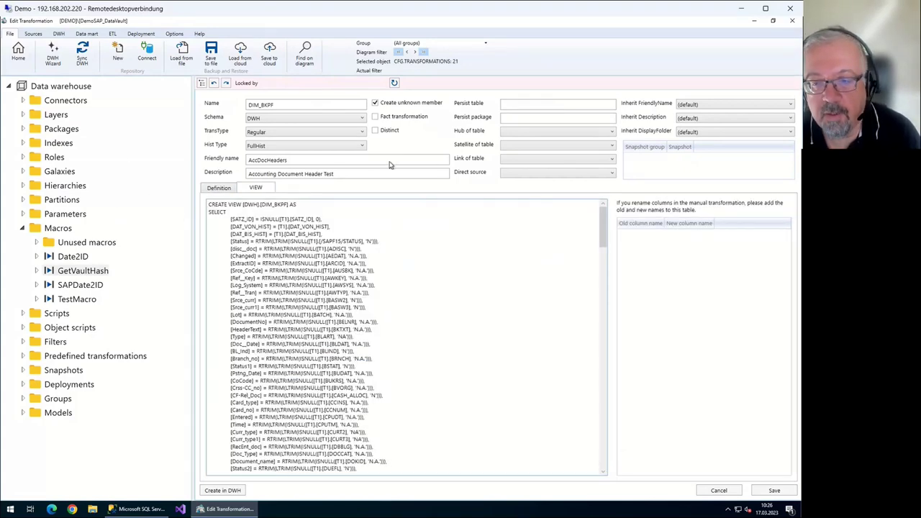
scroll(389, 245, down, 18)
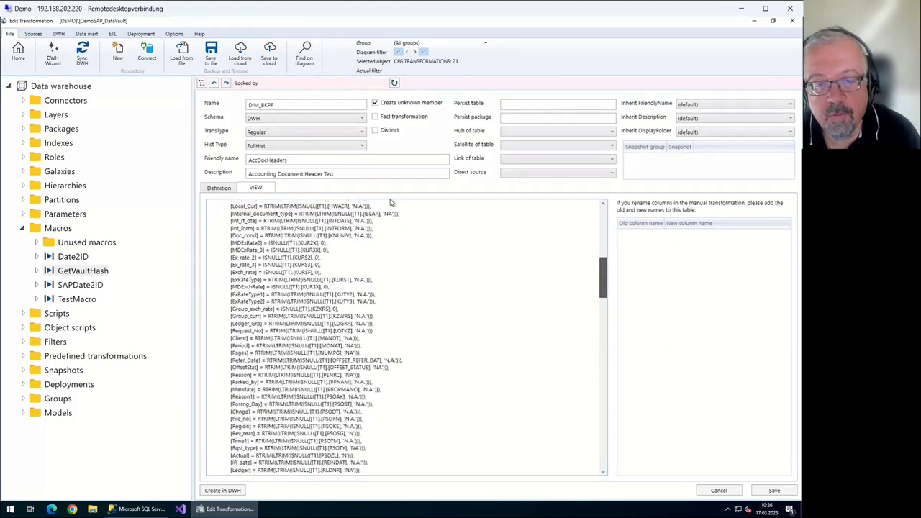
scroll(391, 203, up, 6)
click(18, 51)
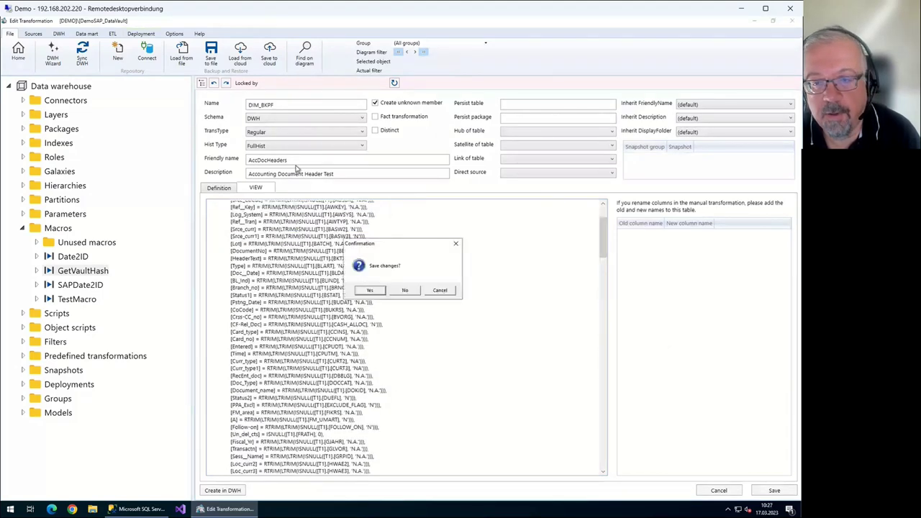
key(Return)
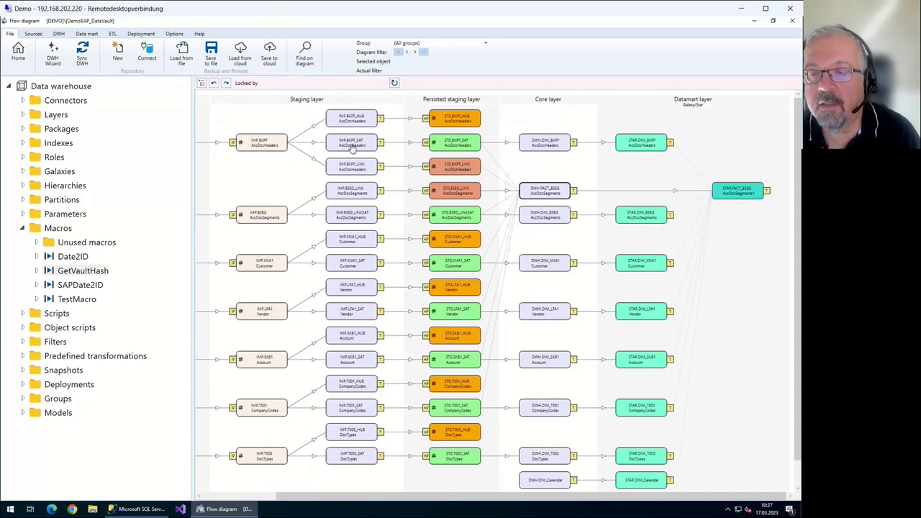
Set a filter on DWH.FACT_BSEG, pan to the Datamart layer, and open FACT_BSEG for editing
key(shift+F10)
key(Up)
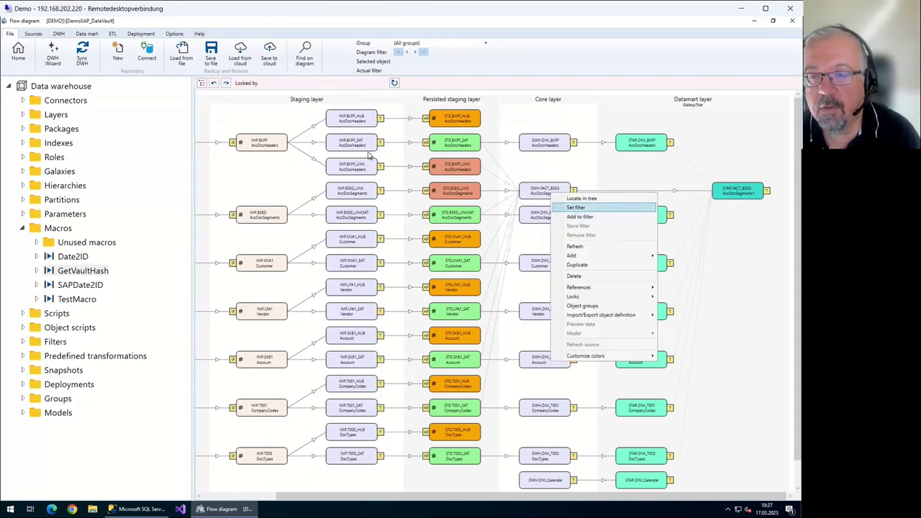
key(Return)
scroll(411, 231, up, 1)
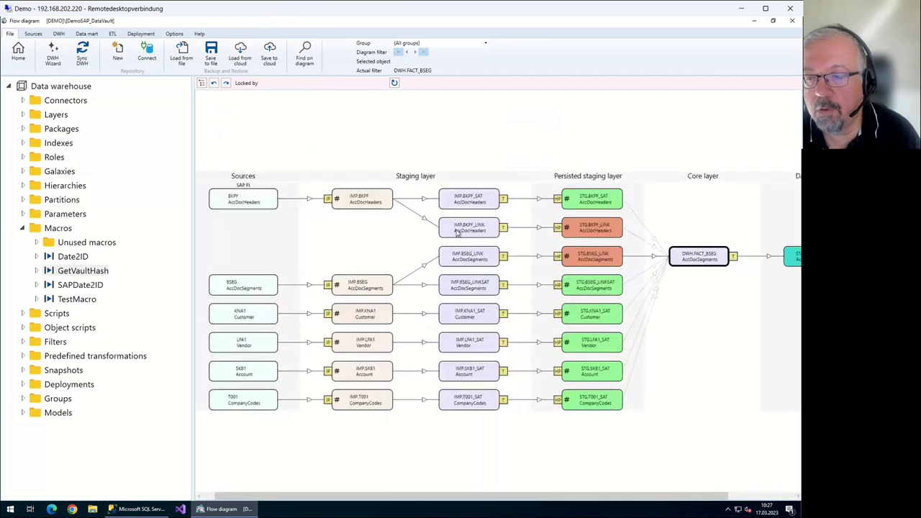
drag(341, 227, 263, 218)
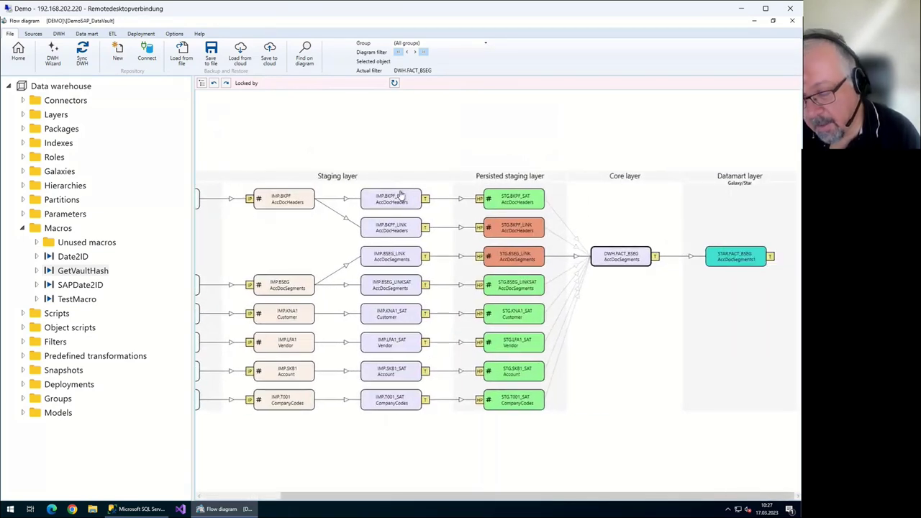
key(Return)
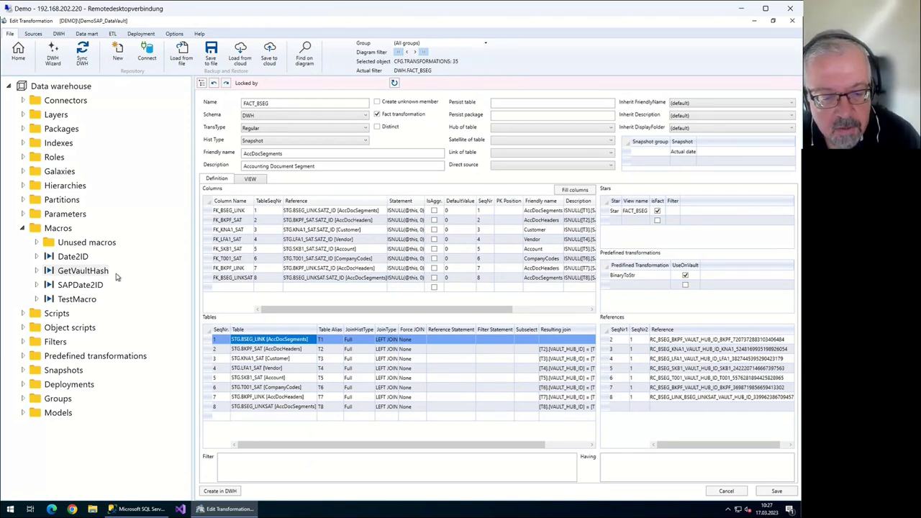
Select the GetVaultHash macro in the FACT_BSEG editor
click(110, 270)
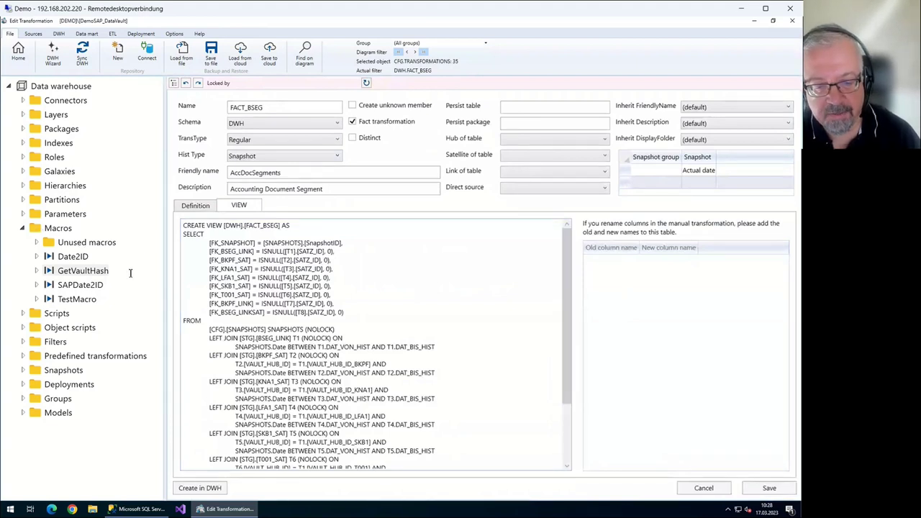
click(107, 272)
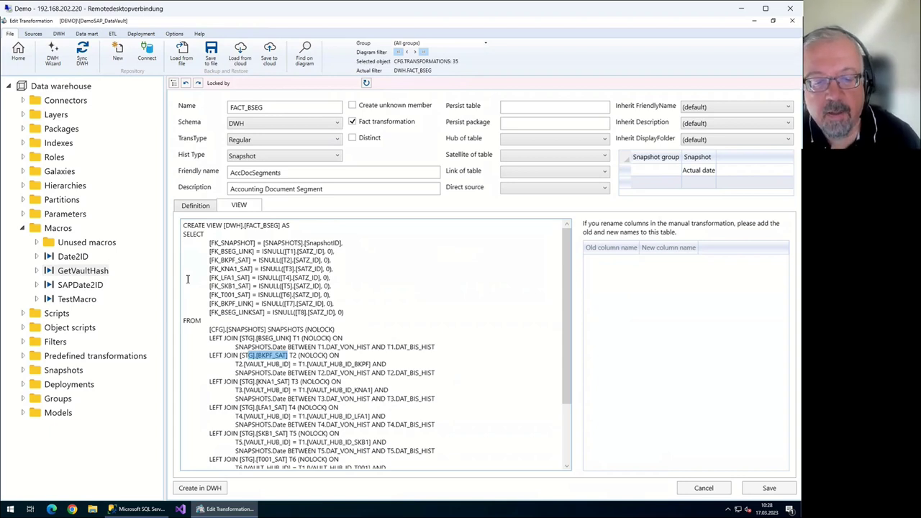
key(Down)
key(Home)
key(shift+Right)
key(shift+Right)
key(shift+Right)
key(shift+Right)
key(shift+Right)
key(shift+Right)
key(shift+Right)
key(shift+Right)
key(shift+Right)
key(shift+Right)
key(shift+Right)
key(shift+Right)
key(shift+Right)
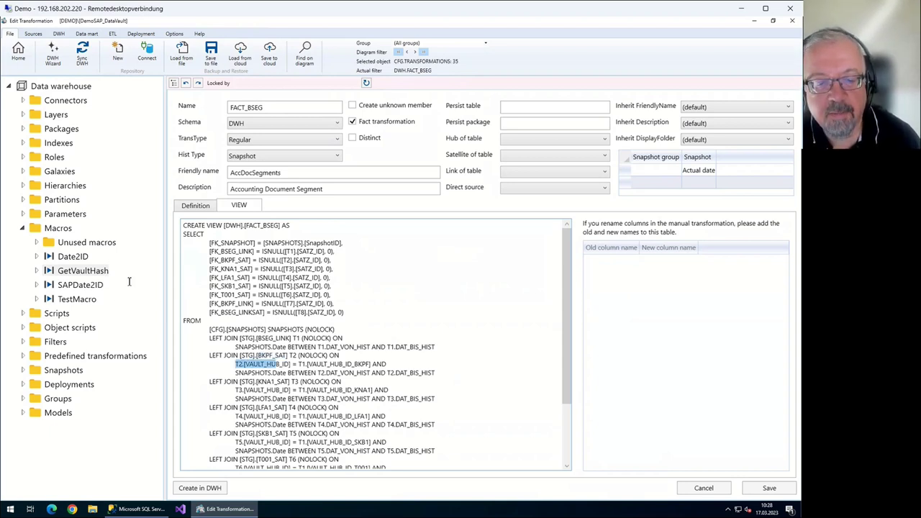
key(shift+Right)
key(shift+Right)
key(shift+Right)
key(shift+Right)
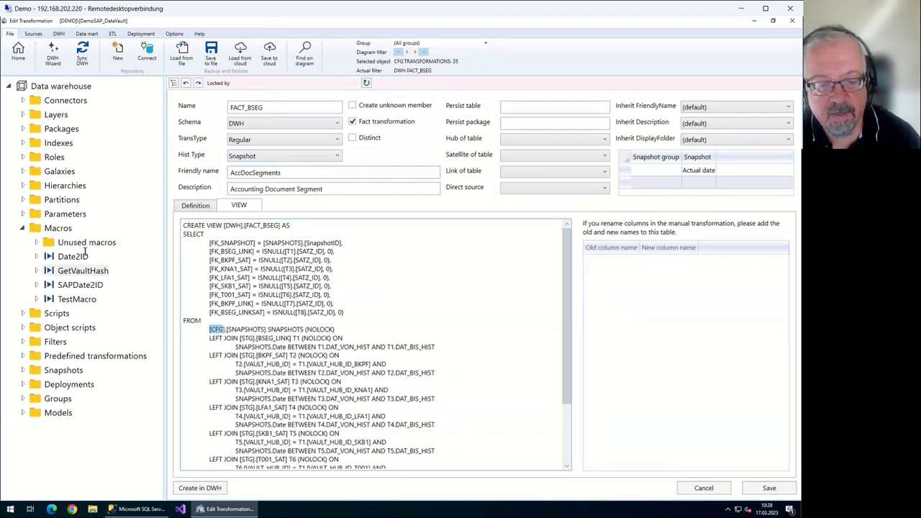
key(shift+Right)
key(shift+Right)
key(shift+Right)
key(shift+Right)
key(shift+Right)
key(shift+Right)
key(shift+Right)
key(shift+Right)
key(shift+Right)
key(shift+Right)
key(shift+Right)
key(shift+Right)
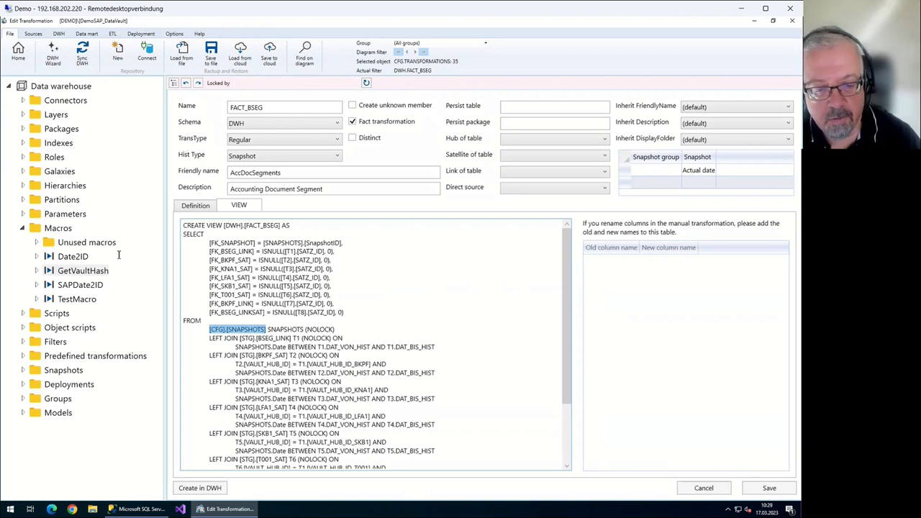
drag(92, 267, 135, 267)
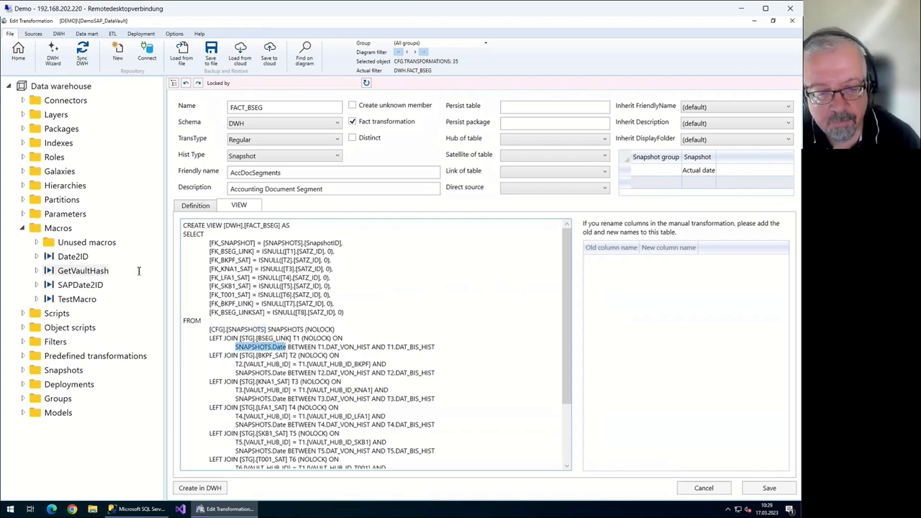
drag(101, 272, 173, 279)
scroll(162, 283, down, 2)
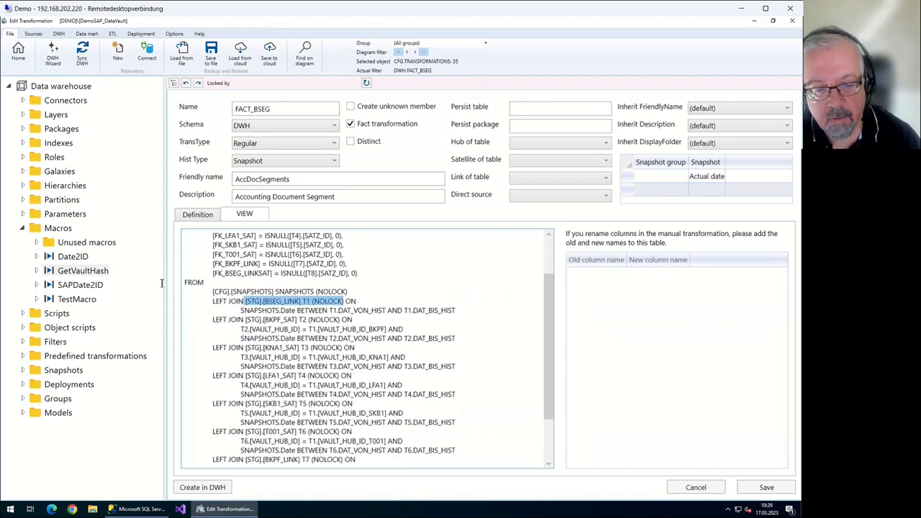
Highlight the KNA1_SAT join table and the BKPF and KNA1 hub-key join conditions in the SQL
drag(120, 248, 141, 258)
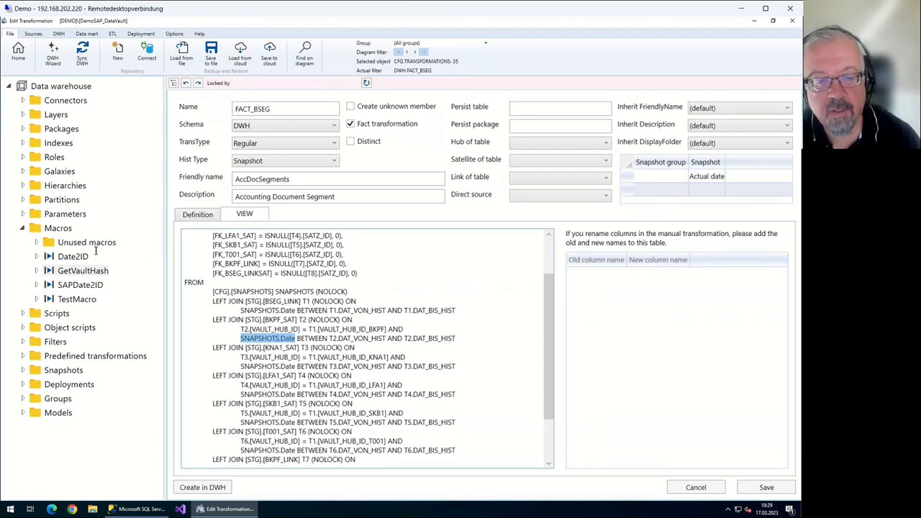
drag(96, 251, 219, 252)
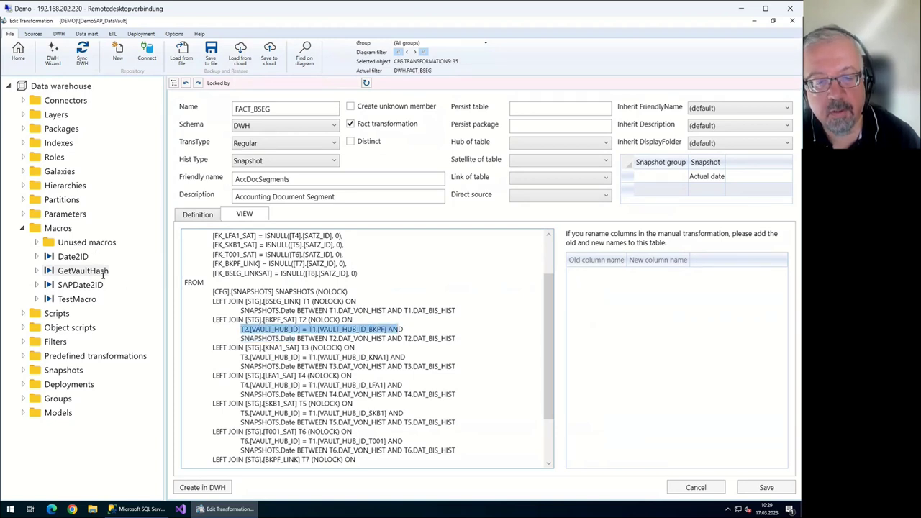
drag(100, 274, 211, 271)
scroll(130, 281, down, 2)
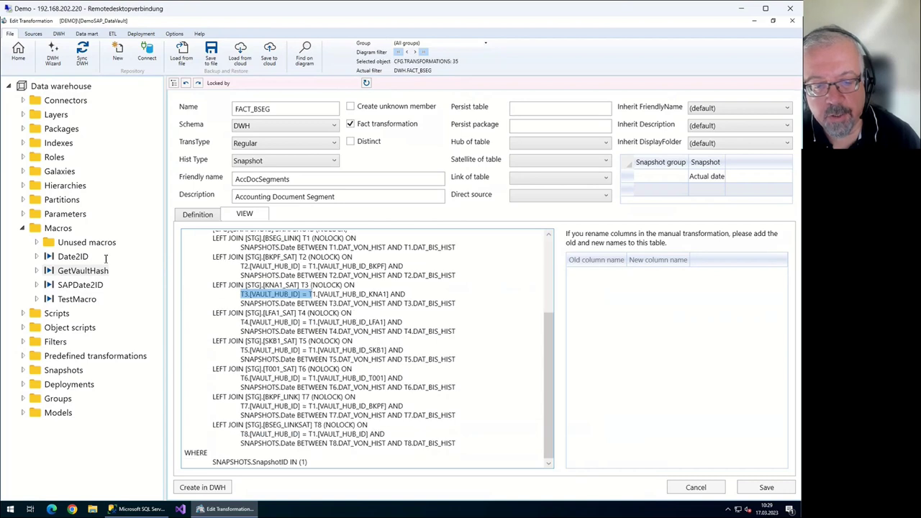
drag(101, 245, 213, 248)
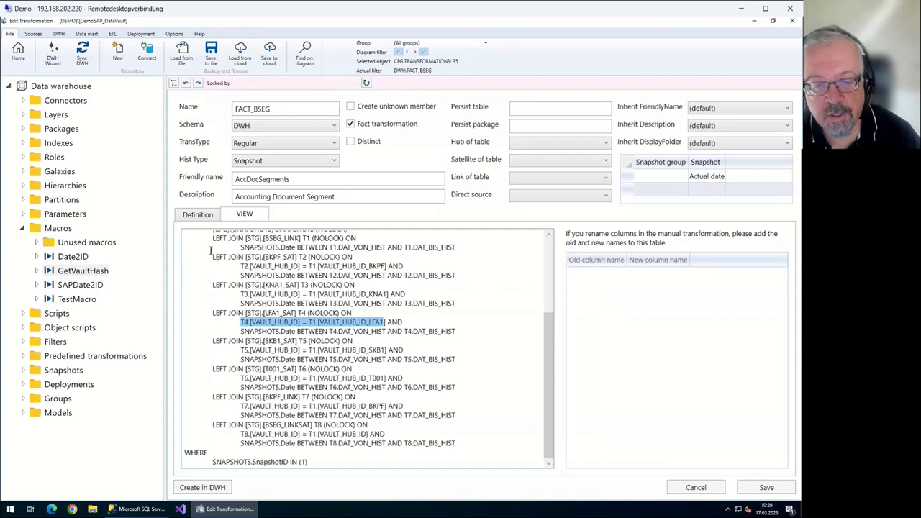
scroll(197, 264, up, 4)
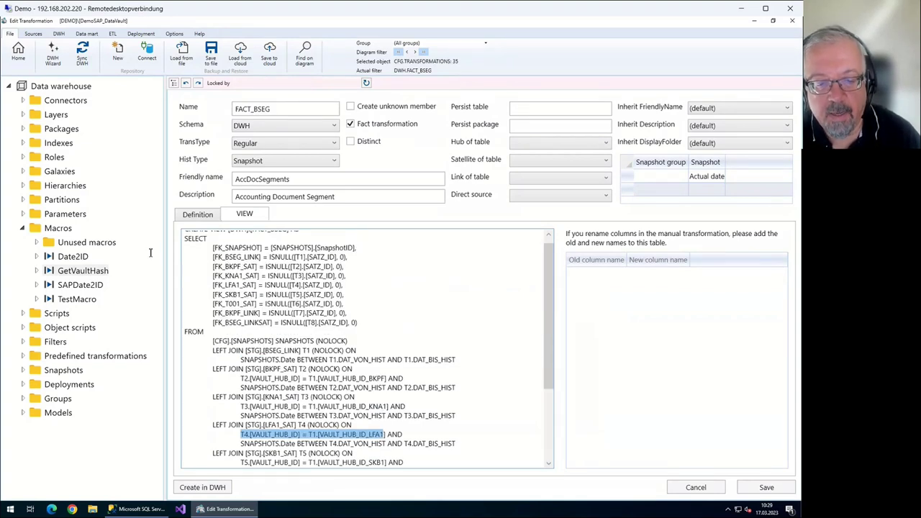
Mark the [CFG].[SNAPSHOTS] source table name in the SQL, then leave the FACT_BSEG editor
key(ctrl+shift+Left)
key(ctrl+shift+Left)
key(ctrl+shift+Left)
key(ctrl+shift+Left)
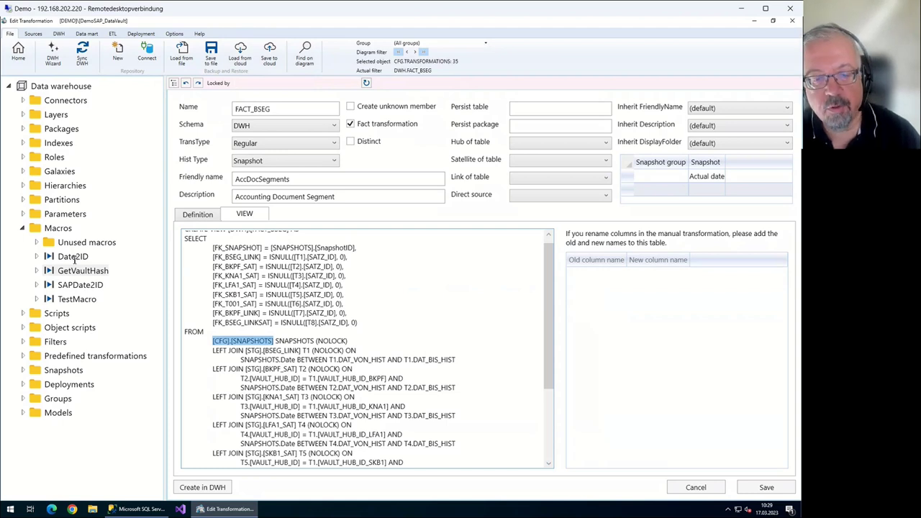
scroll(124, 241, up, 1)
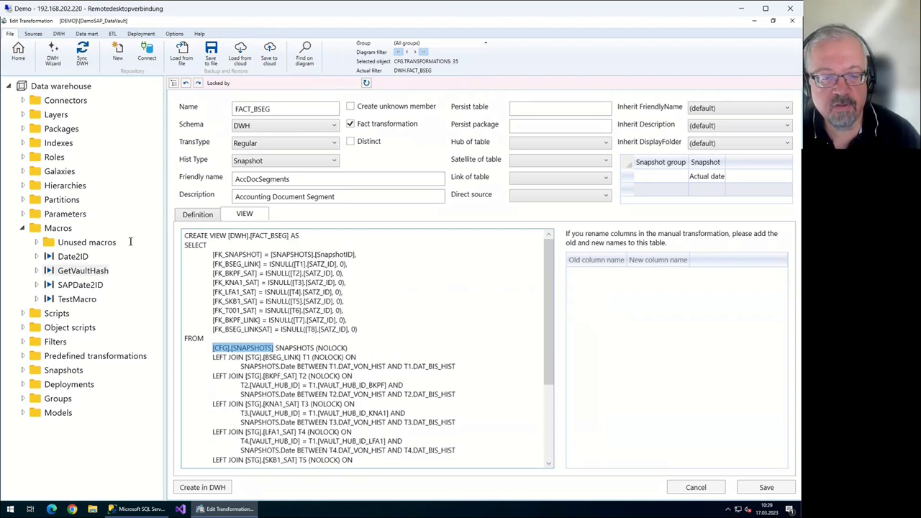
key(Left)
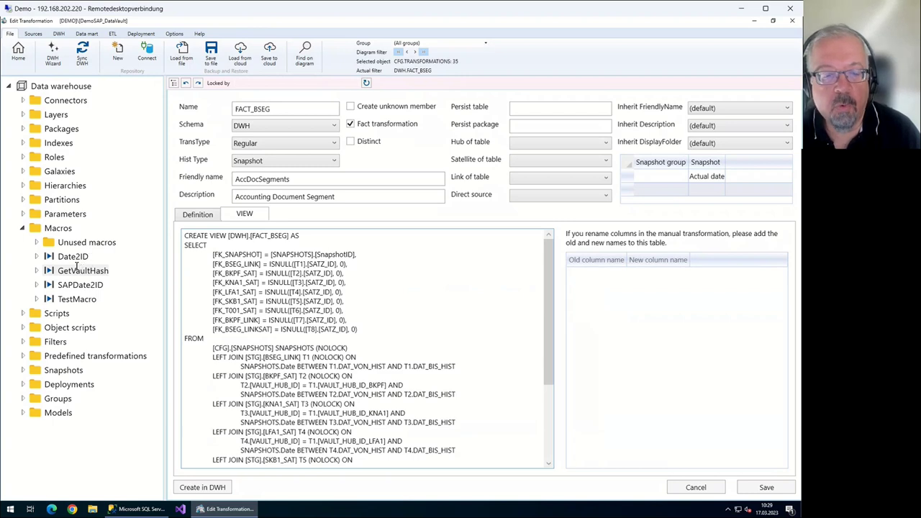
key(ctrl+shift+Right)
key(shift+Right)
key(shift+Right)
key(shift+Right)
key(shift+Right)
key(shift+Right)
key(shift+Right)
key(shift+Right)
key(shift+Right)
key(shift+Right)
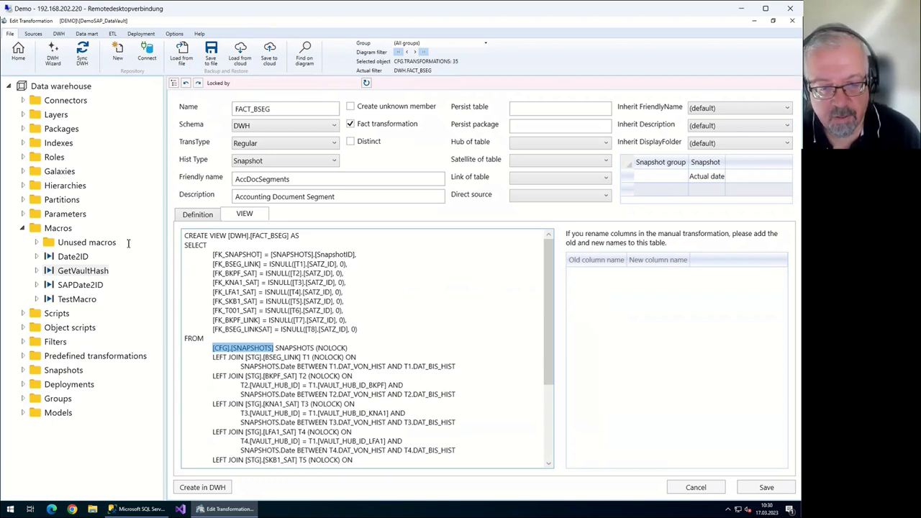
click(82, 268)
key(shift+Left)
key(shift+Left)
key(shift+Left)
key(shift+Left)
key(shift+Left)
key(shift+Left)
key(shift+Left)
key(shift+Left)
key(shift+Left)
key(shift+Left)
key(shift+Left)
key(shift+Left)
key(shift+Left)
key(shift+Left)
key(shift+Left)
key(shift+Left)
key(shift+Left)
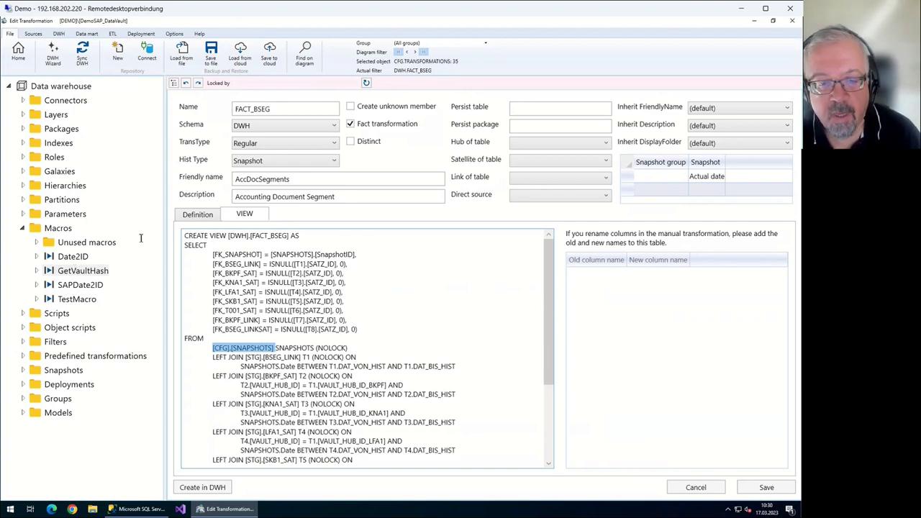
scroll(189, 243, down, 5)
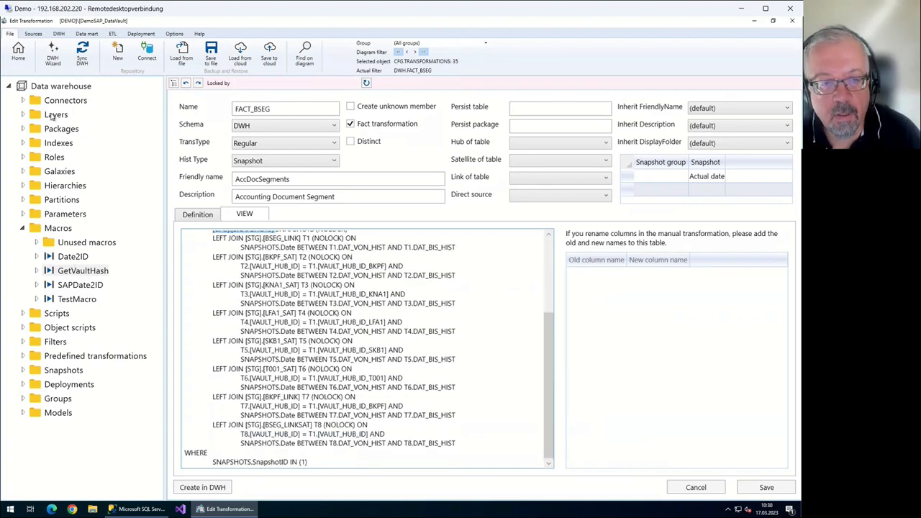
click(18, 53)
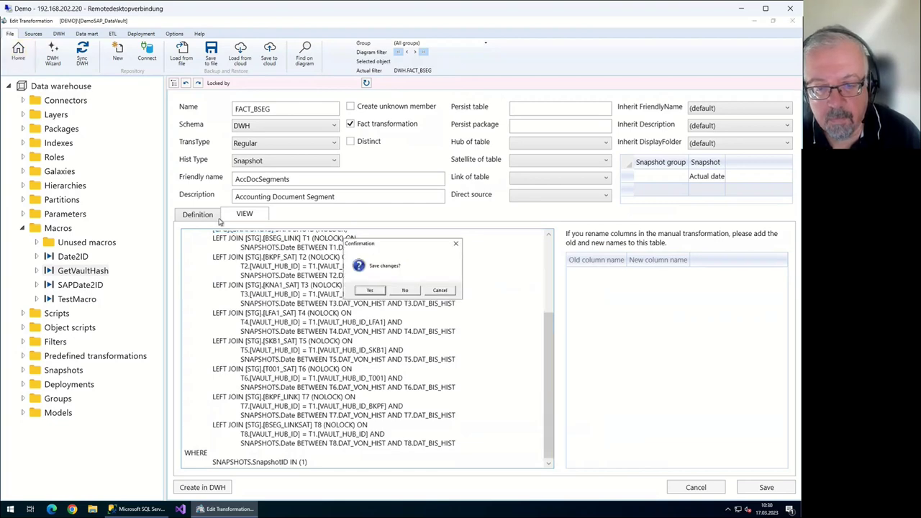
Confirm the save prompt, remove the flow diagram filter, and refresh the layout
key(Return)
key(Menu)
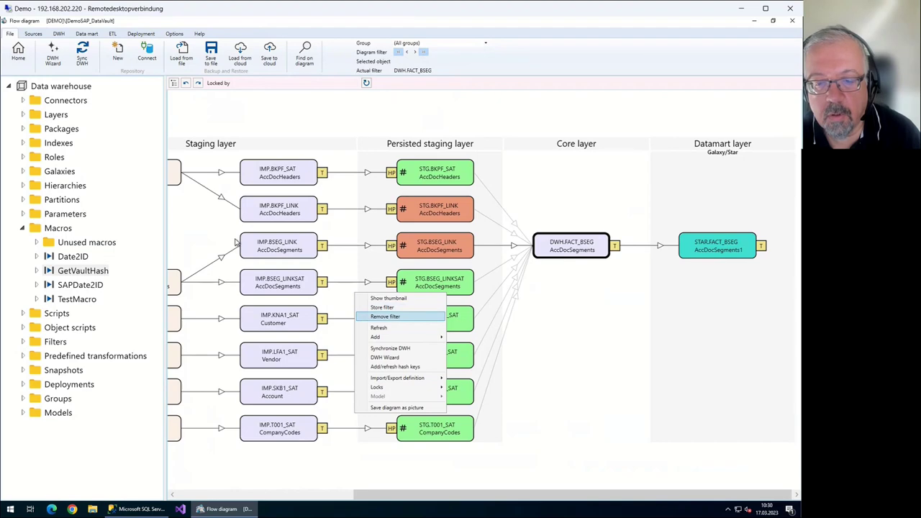
key(Return)
scroll(262, 261, down, 4)
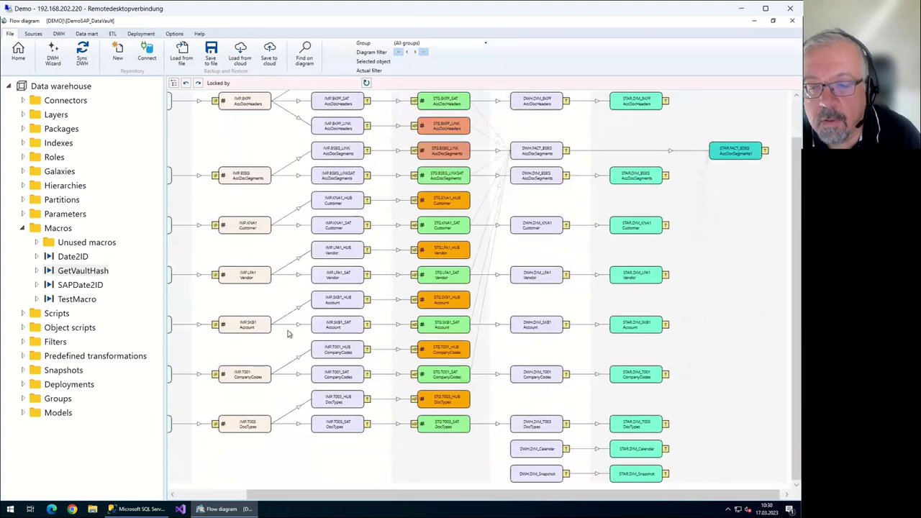
scroll(264, 315, up, 4)
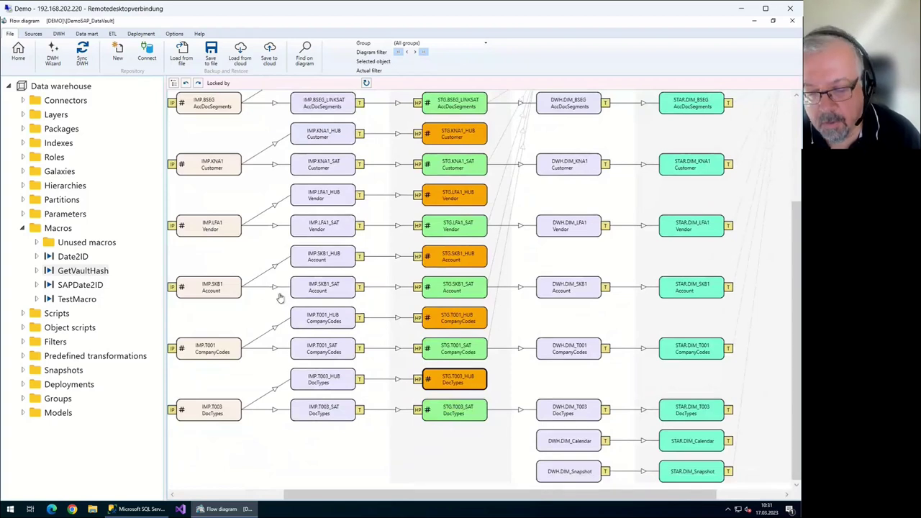
click(366, 82)
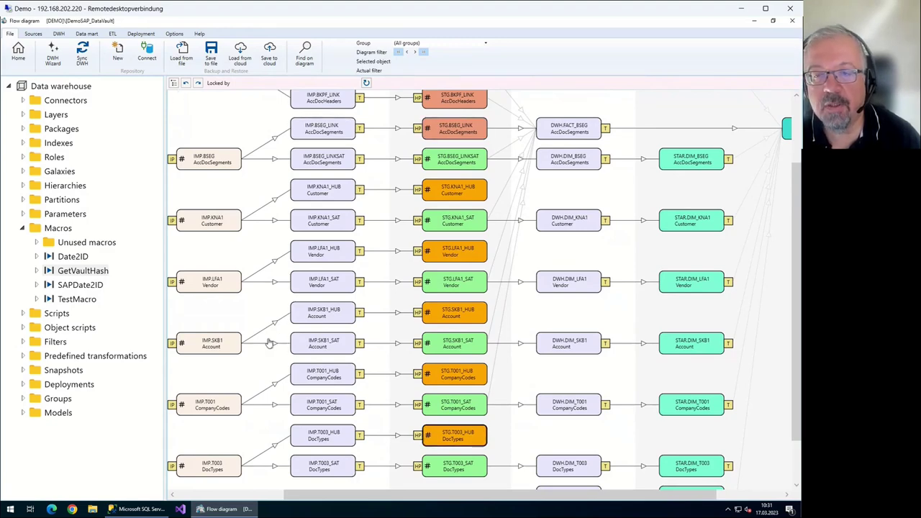
Open the FACT_BSEG transformation for editing again
scroll(201, 208, up, 2)
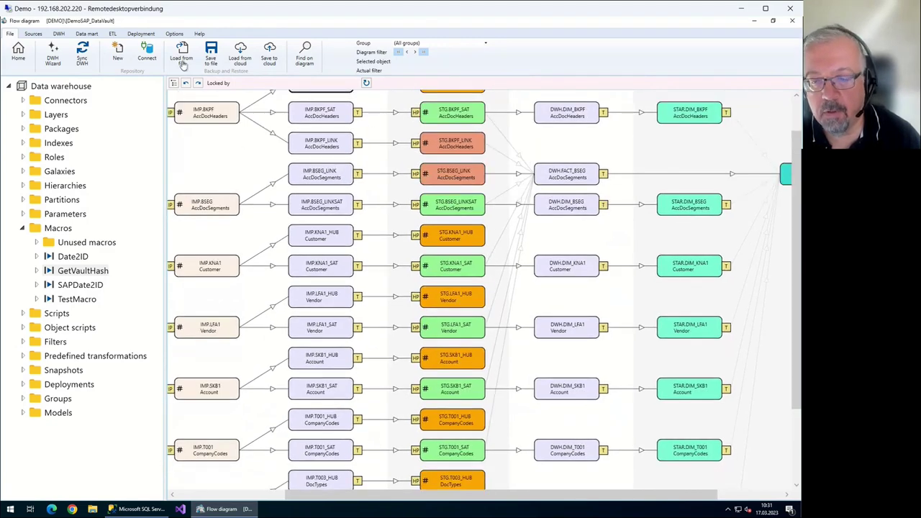
scroll(245, 178, down, 4)
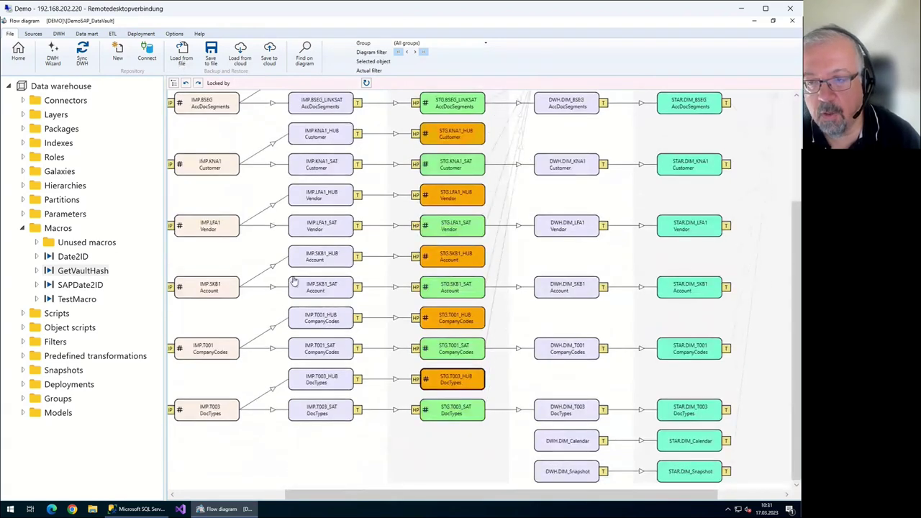
scroll(350, 105, up, 3)
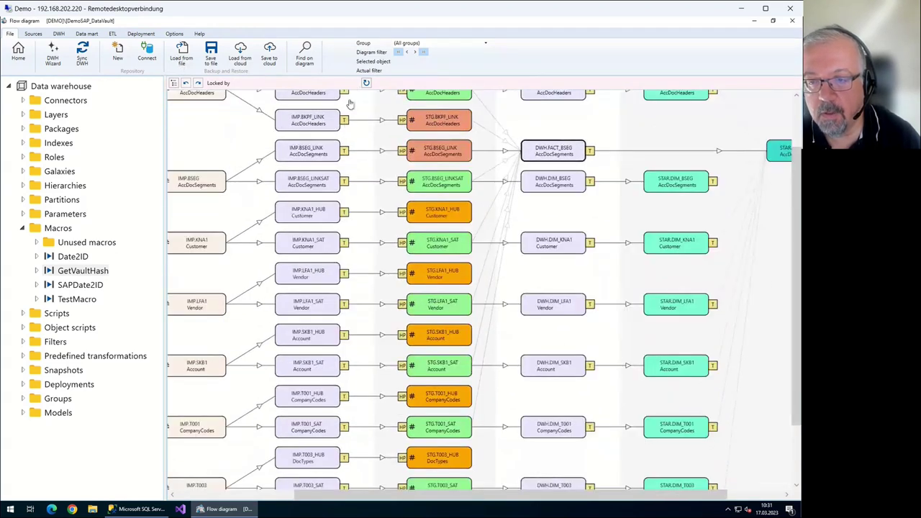
key(Return)
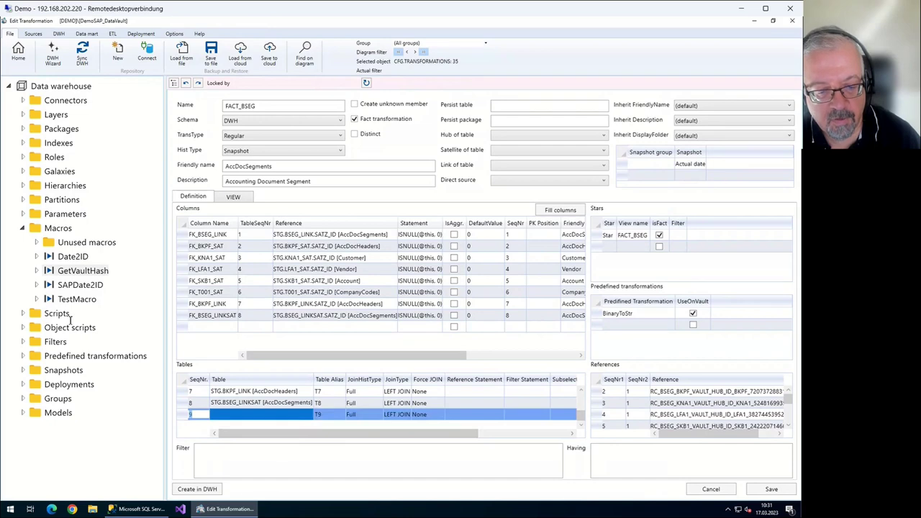
Set table row 9 to STG.T003_HUB [DocTypes]
key(Tab)
key(alt+Down)
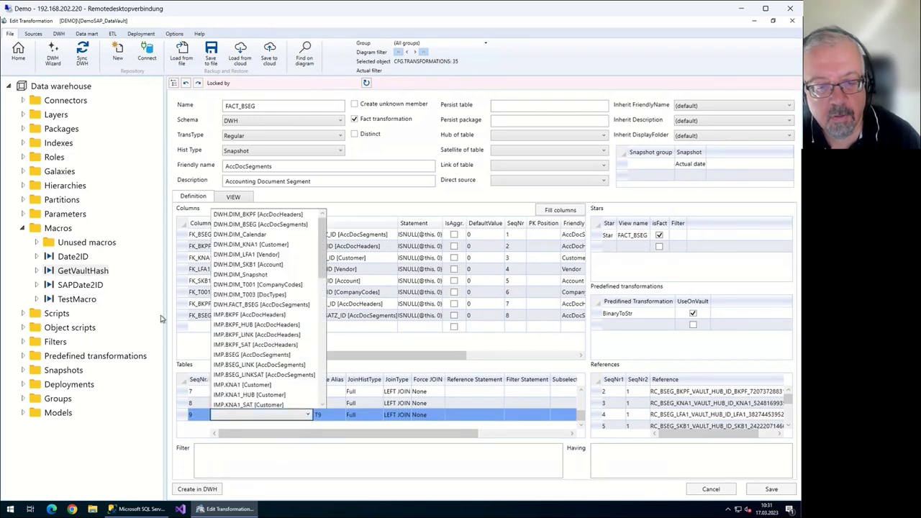
scroll(176, 277, down, 3)
scroll(176, 277, down, 4)
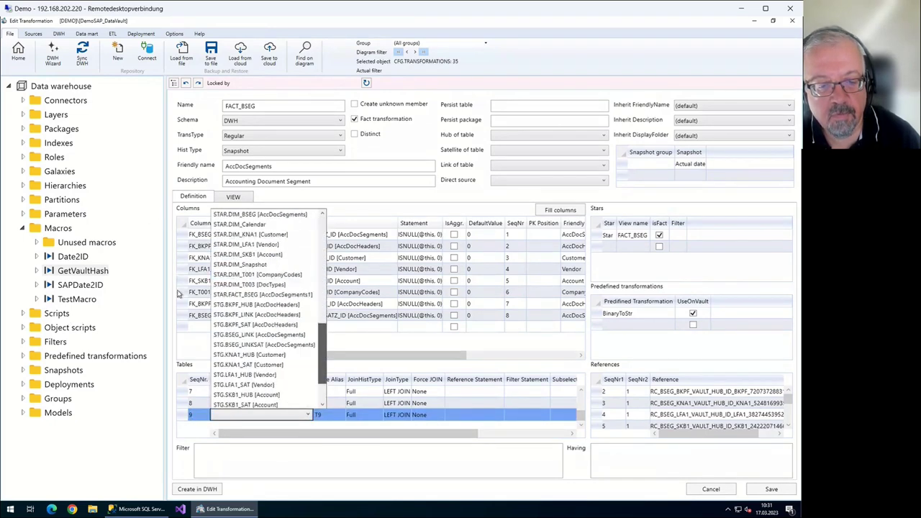
key(Return)
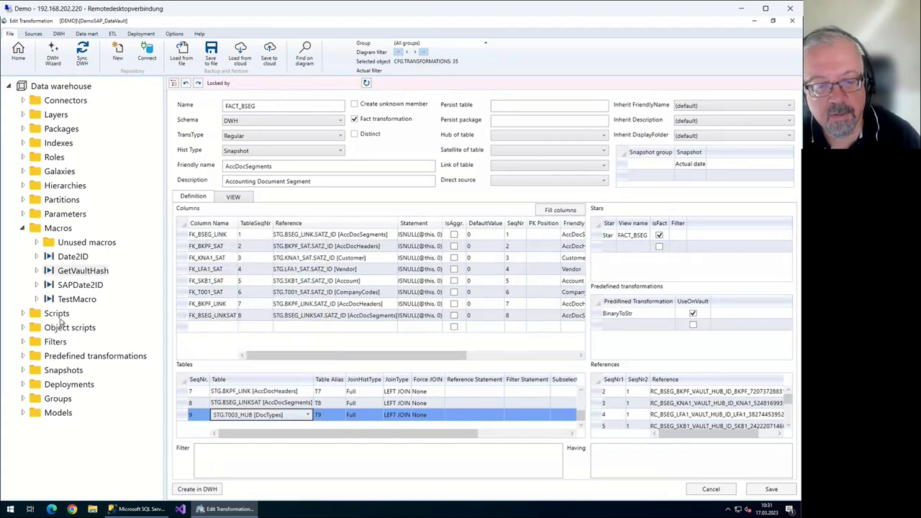
key(Return)
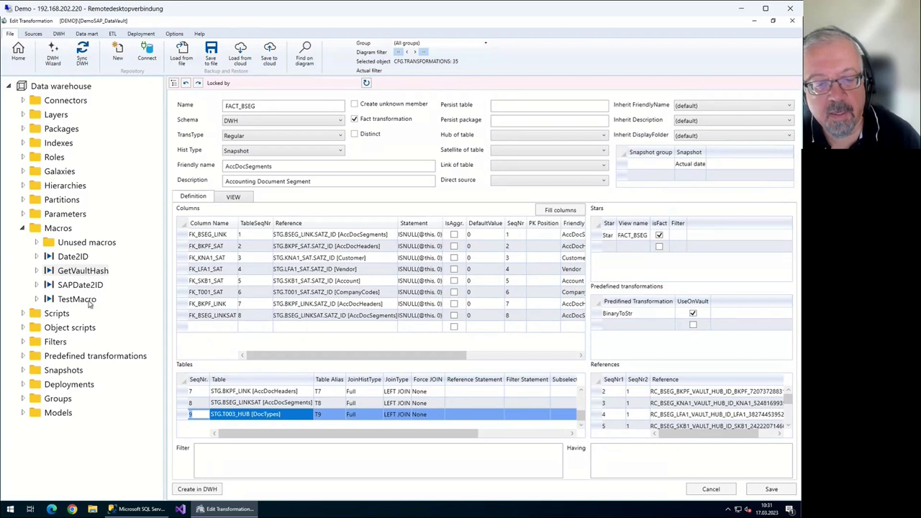
Add a reference linking table 9 to table 7 via RC_BKPF_T003
key(Up)
key(Up)
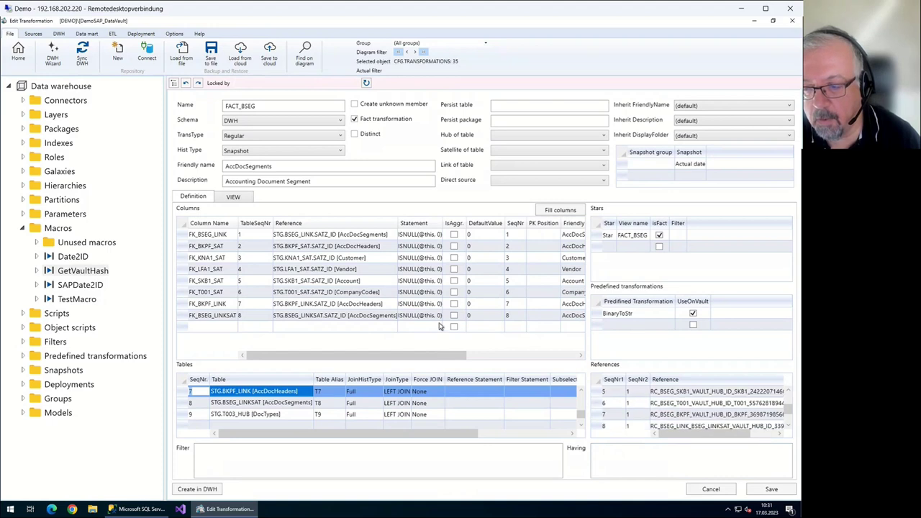
key(Tab)
key(alt+Down)
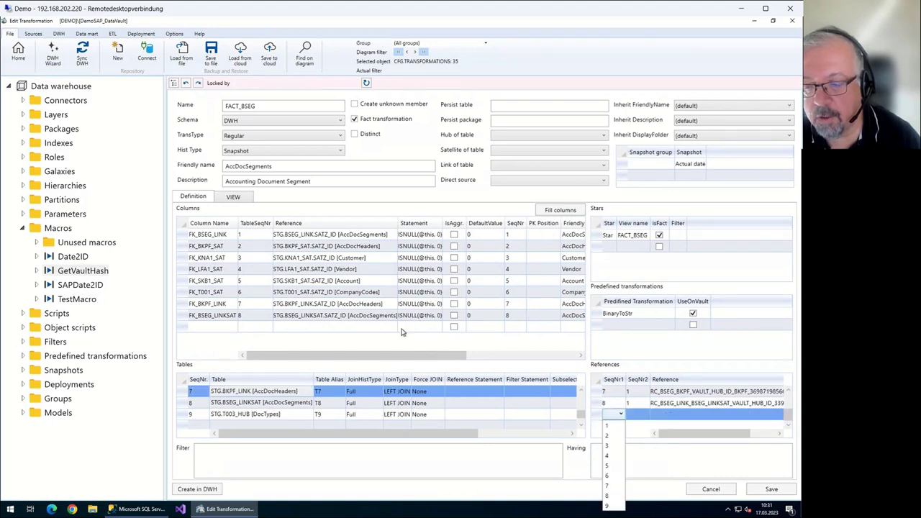
key(Down)
key(Down)
key(Down)
key(Down)
key(Down)
key(Down)
key(Down)
key(Down)
key(Down)
key(Return)
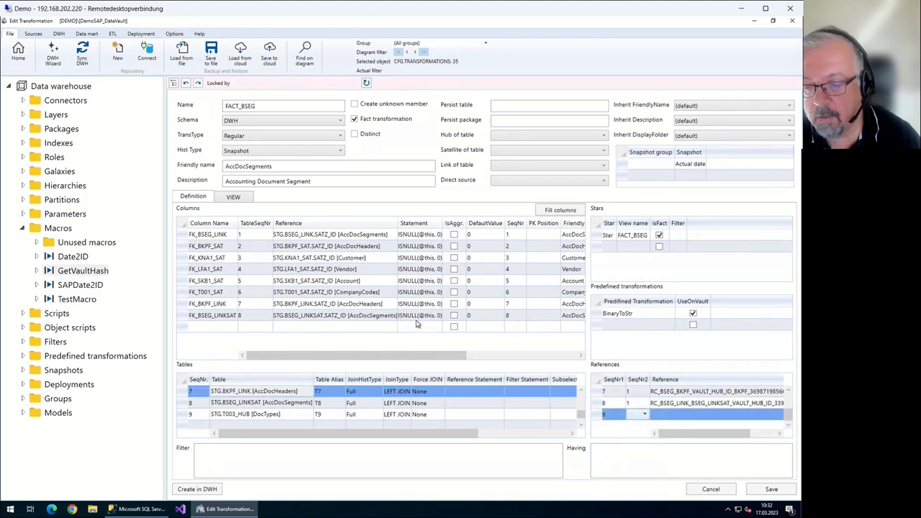
key(alt+Down)
key(Down)
key(Down)
key(Down)
key(Down)
key(Down)
key(Down)
key(Down)
key(Return)
key(Tab)
key(alt+Down)
key(Down)
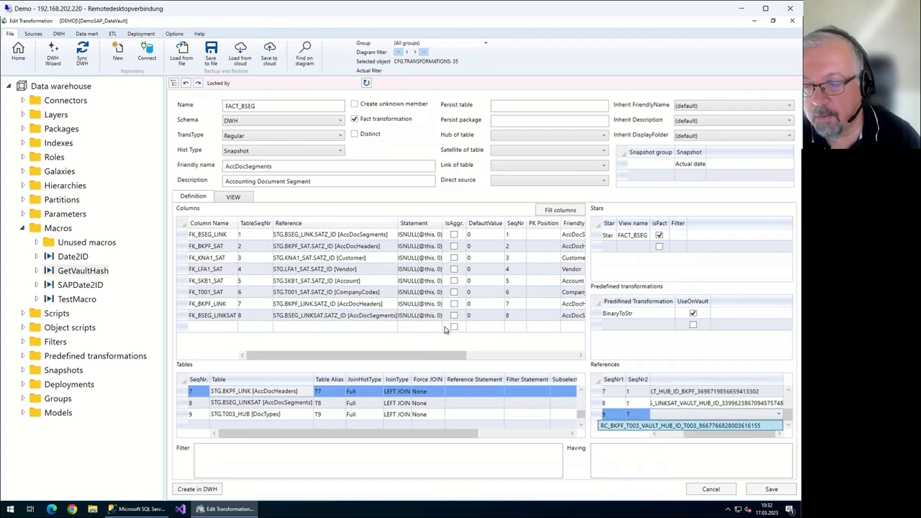
key(Return)
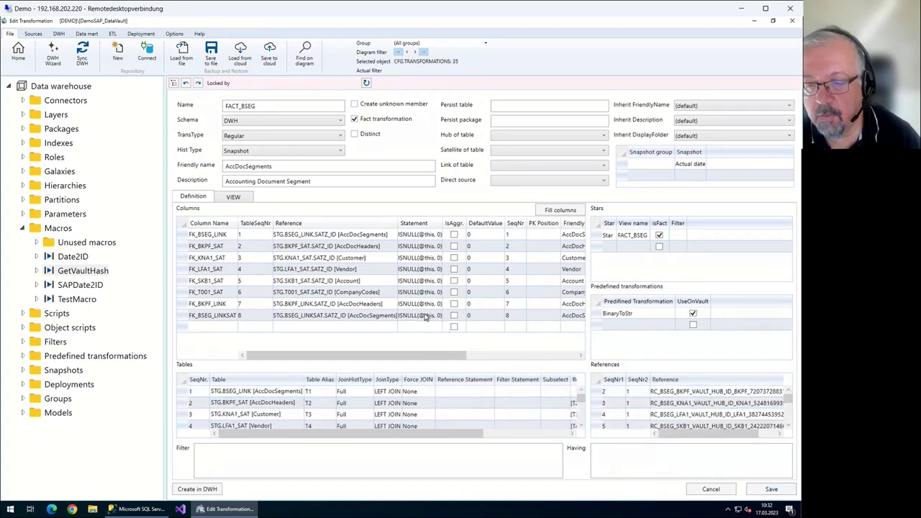
Check the T003 table name in the T9 join of the generated view SQL
key(ctrl+Tab)
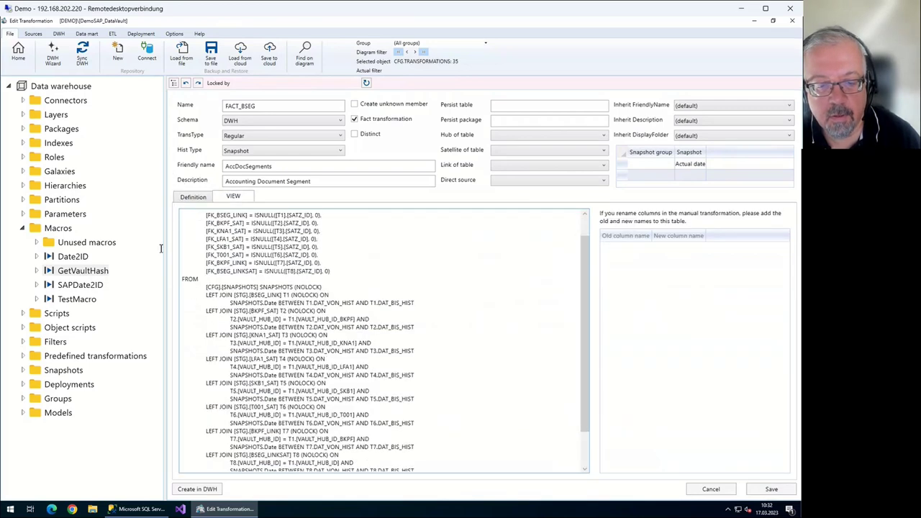
scroll(162, 248, down, 2)
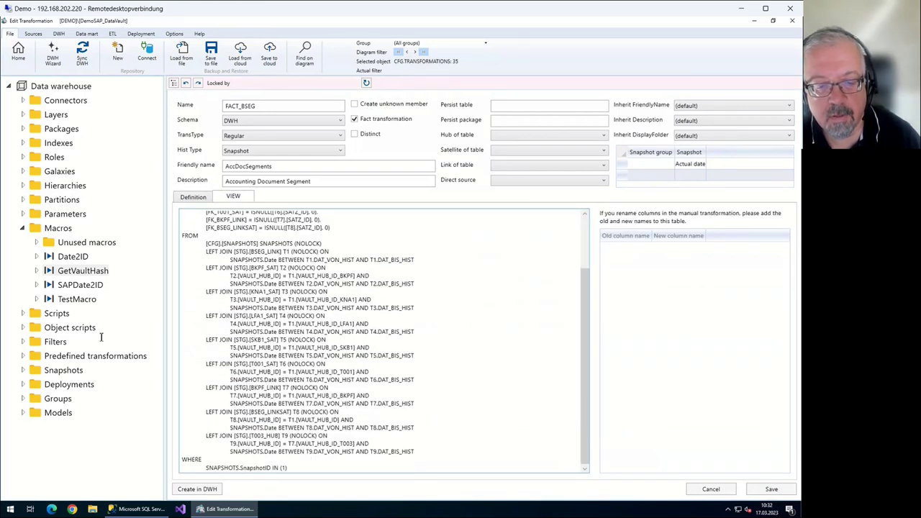
key(shift+Right)
key(shift+Right)
key(shift+Right)
key(shift+Right)
key(shift+Right)
key(shift+Right)
key(shift+Right)
key(shift+Right)
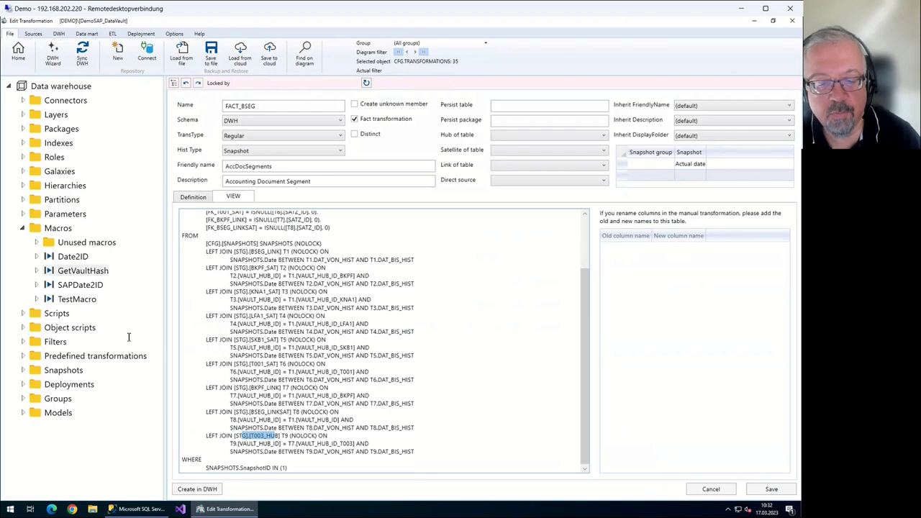
key(shift+Right)
key(shift+Right)
key(shift+Right)
key(shift+Right)
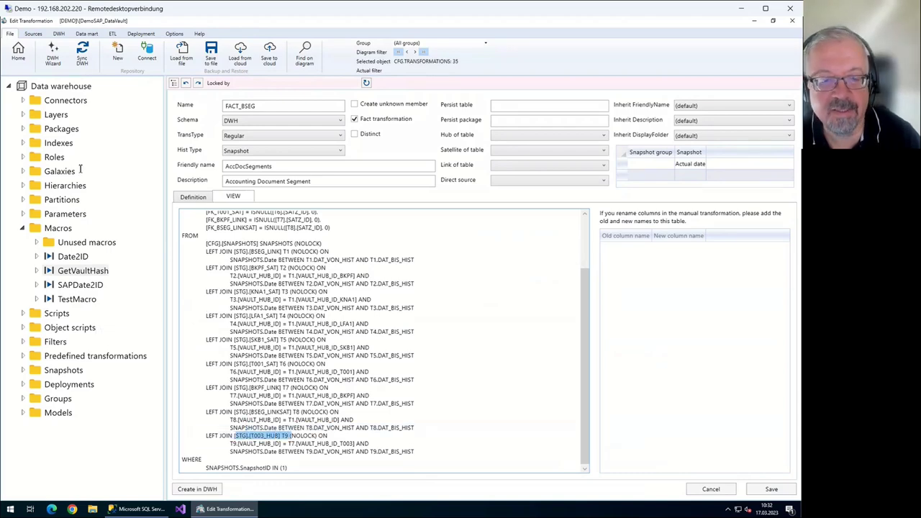
key(ctrl+shift+Tab)
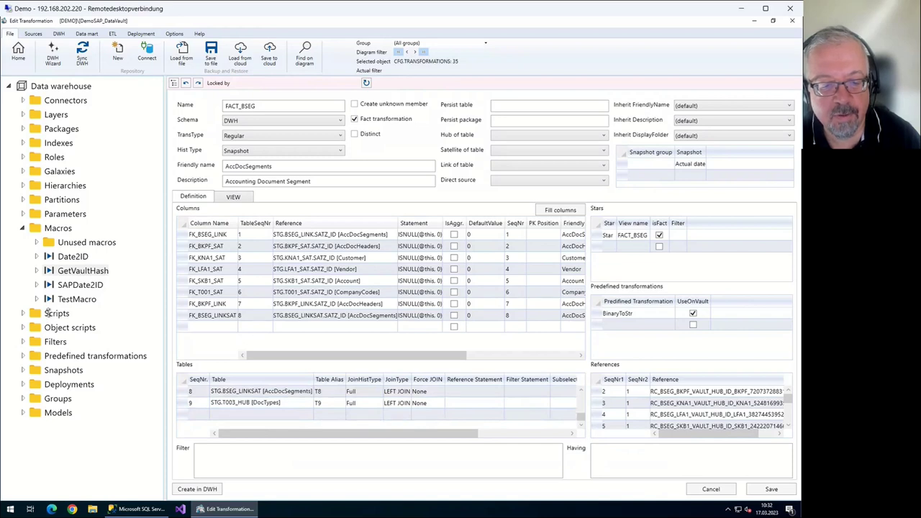
Replace the T003_HUB row with STG.T003_SAT [DocTypes] as table 9, alias T9
key(Delete)
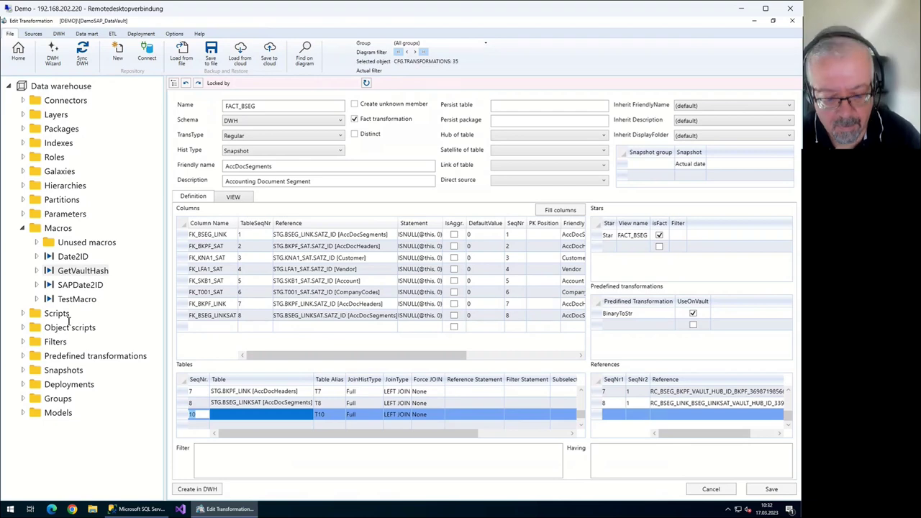
text(9)
key(Tab)
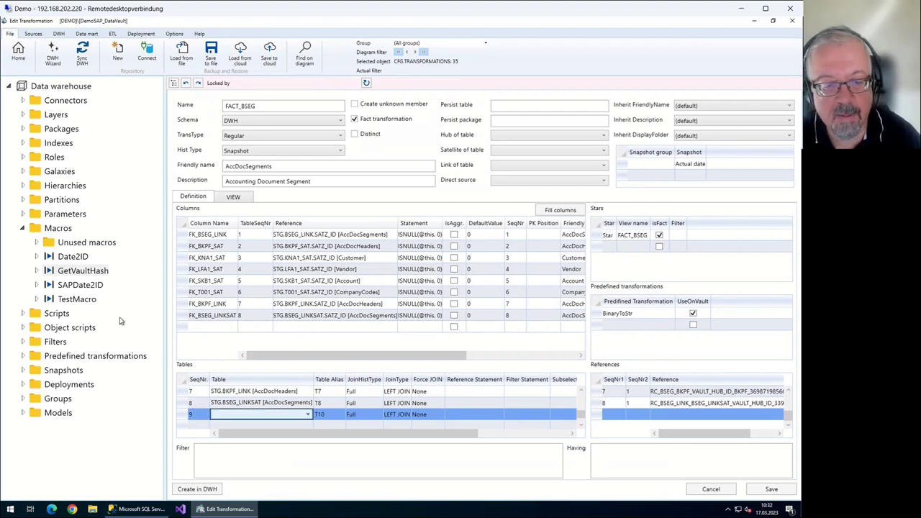
key(alt+Down)
key(Down)
key(Down)
key(Down)
key(Down)
key(Down)
key(Down)
key(Down)
key(Down)
key(Down)
key(Down)
key(Down)
key(Down)
key(Down)
key(Down)
key(Down)
key(Down)
key(Down)
key(Down)
key(Down)
key(Down)
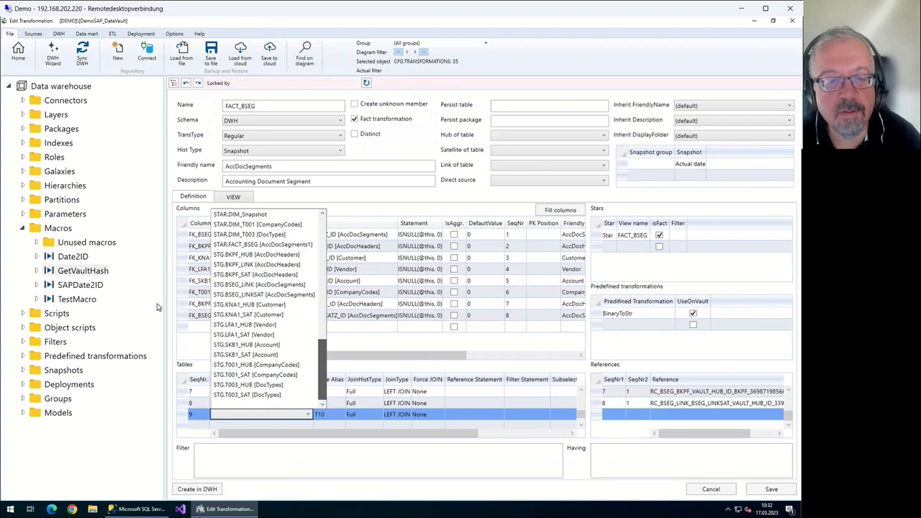
key(Down)
key(Down)
key(Down)
key(Down)
key(Down)
key(Down)
key(Down)
key(Down)
key(Down)
key(Down)
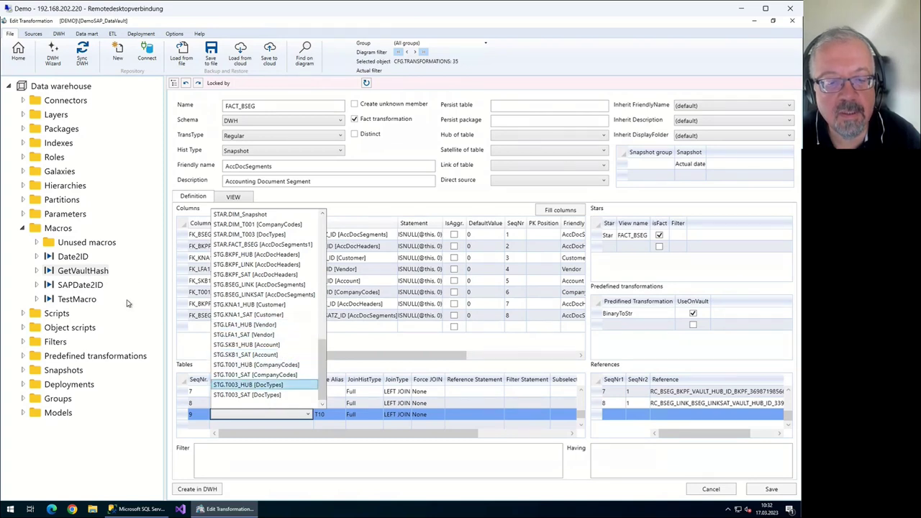
key(Down)
key(Return)
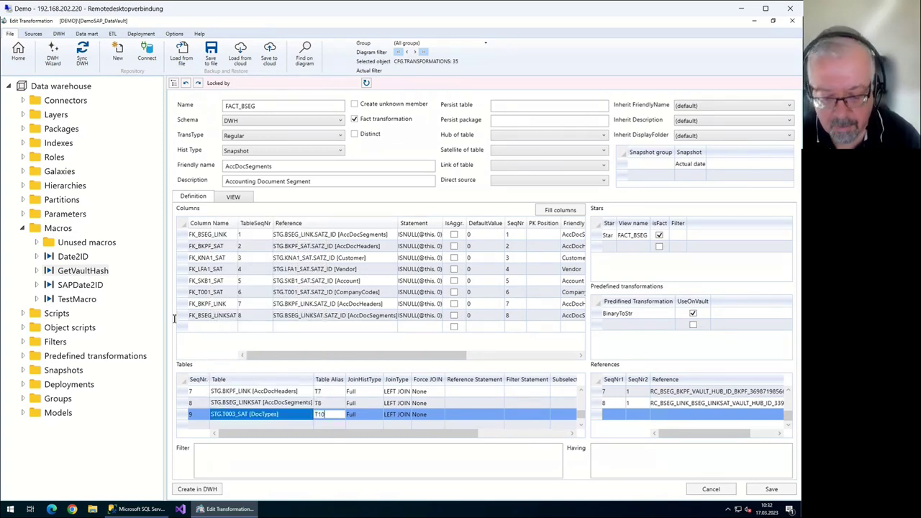
text(T9)
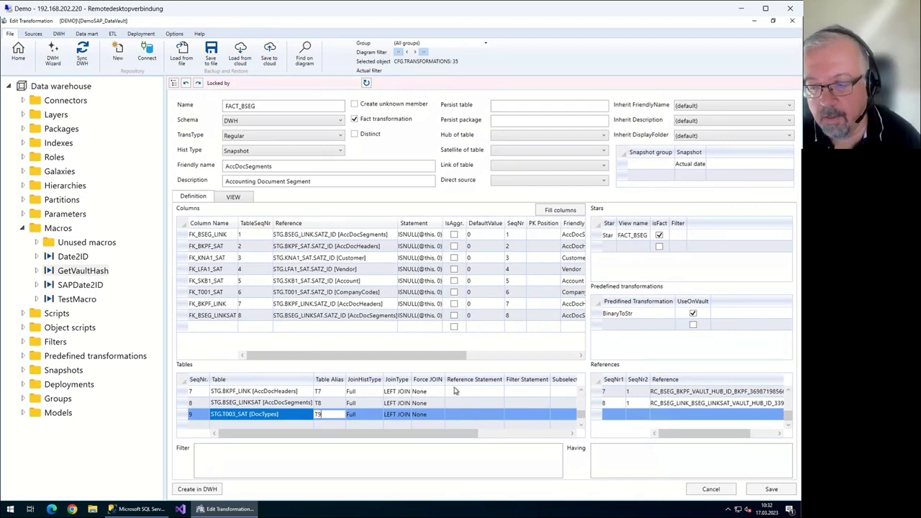
key(Return)
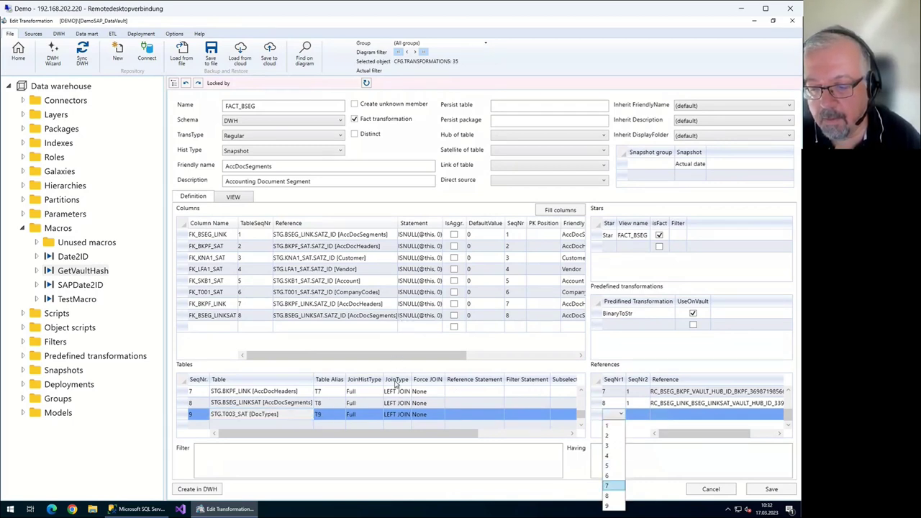
Link table 9 to table 7 through the T003 hub reference
key(Down)
key(Down)
key(Return)
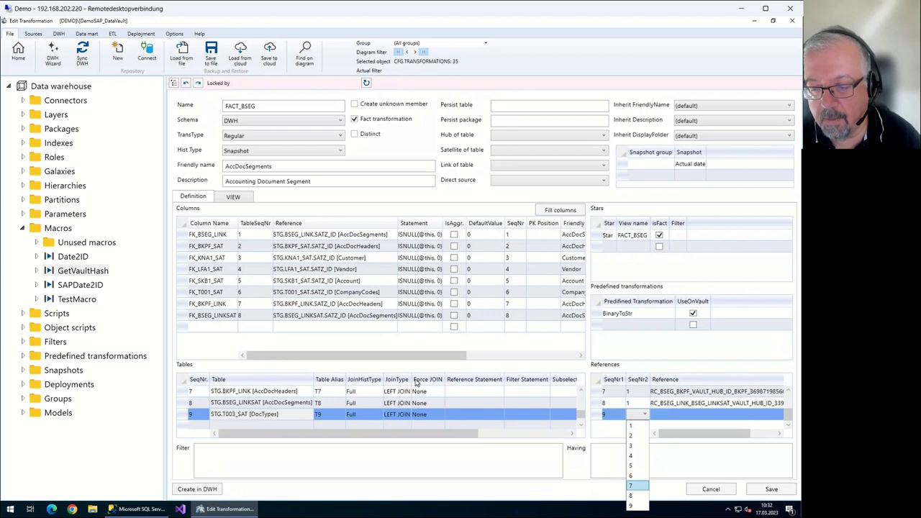
key(Return)
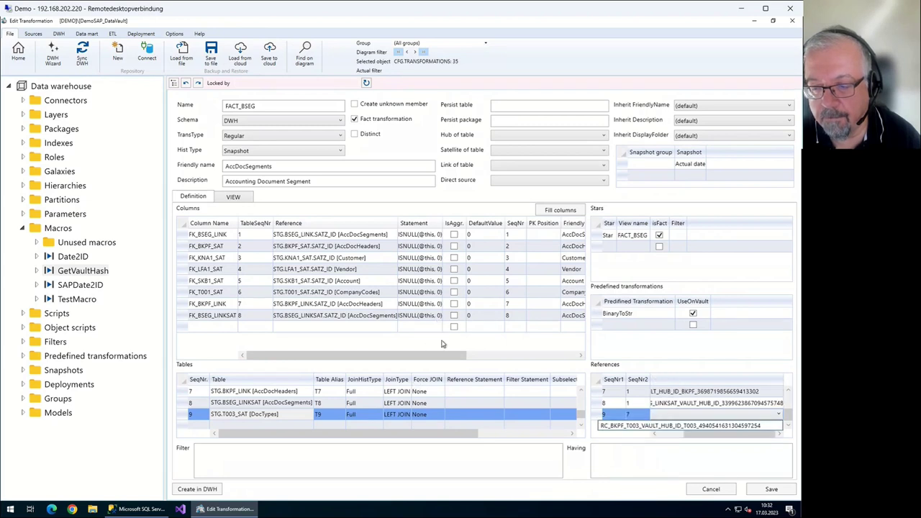
key(Return)
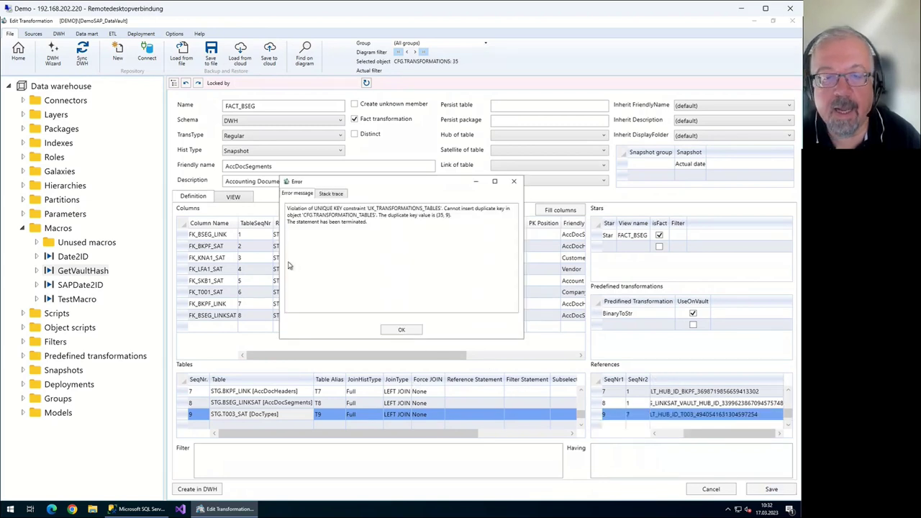
Dismiss the duplicate-key error and reselect STG.T003_SAT [DocTypes] for table 9
key(Return)
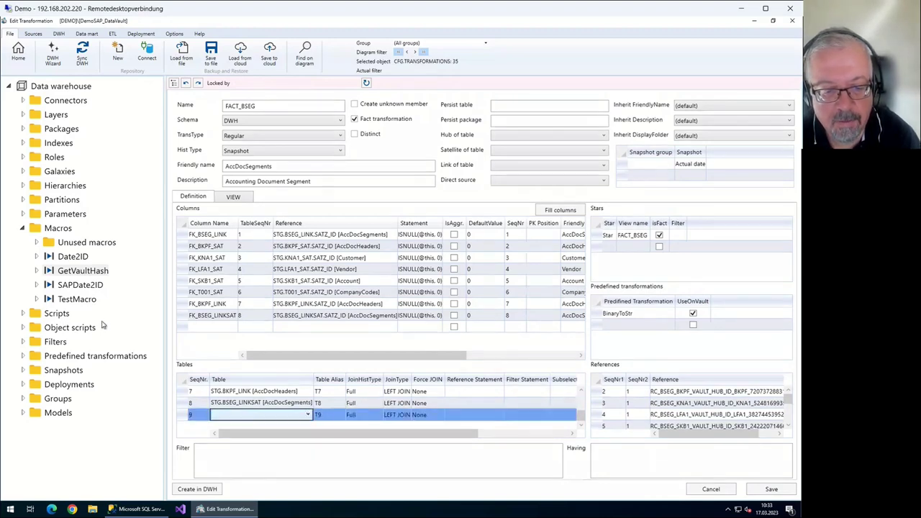
key(Down)
key(Down)
key(Down)
key(Down)
key(Down)
key(Down)
key(Down)
key(Down)
key(Down)
key(Down)
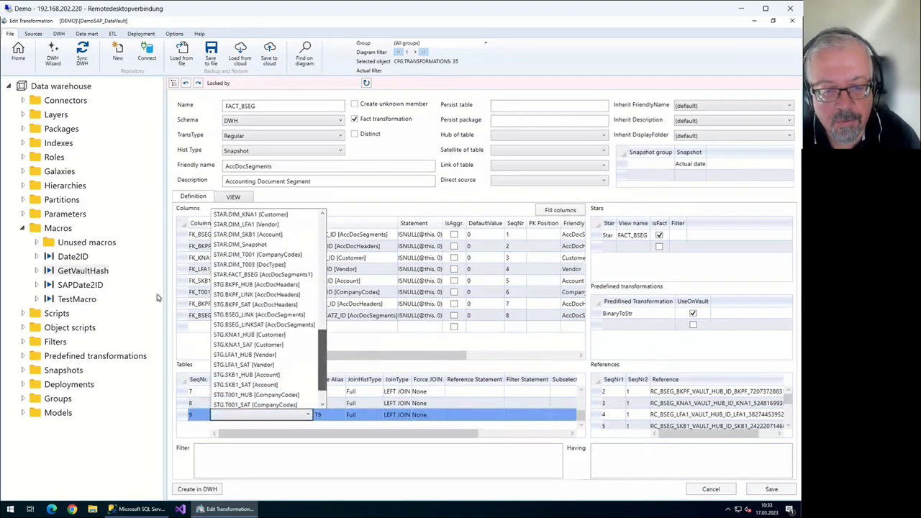
key(Up)
key(Down)
key(Down)
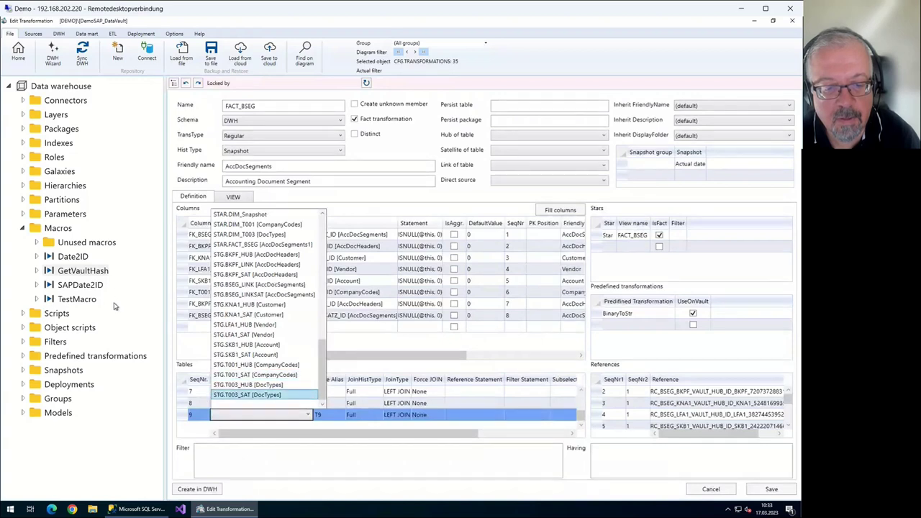
key(Return)
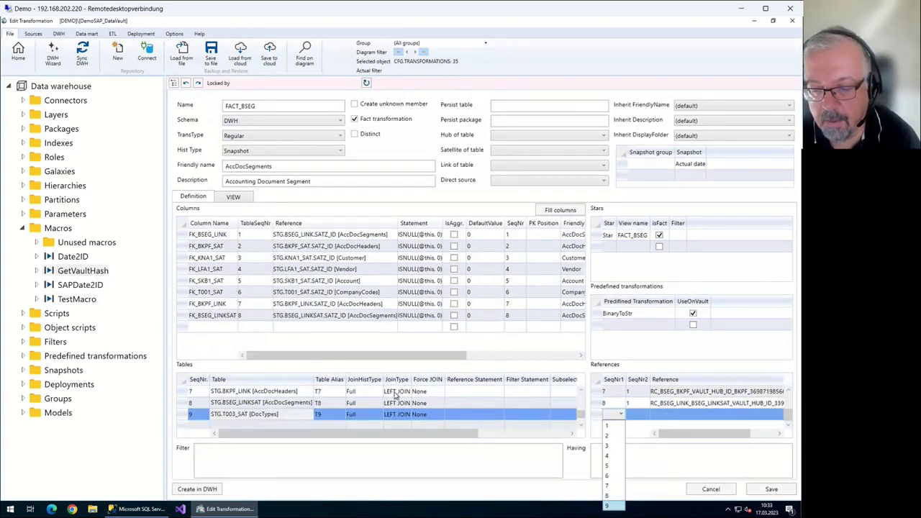
Reference table 9 to table 7 via the VAULT_HUB_ID_T003 hub key
key(Tab)
key(Down)
key(Down)
key(Down)
key(Down)
key(Down)
key(Down)
key(Return)
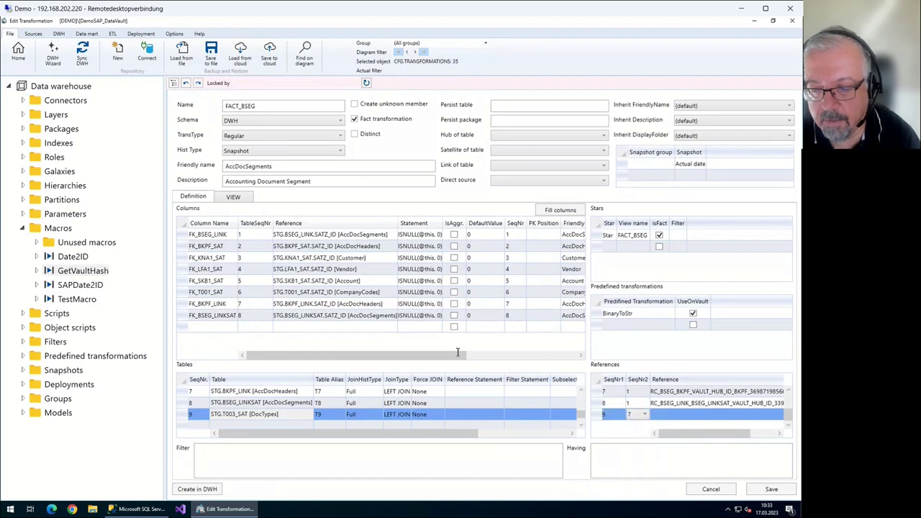
key(Tab)
key(Tab)
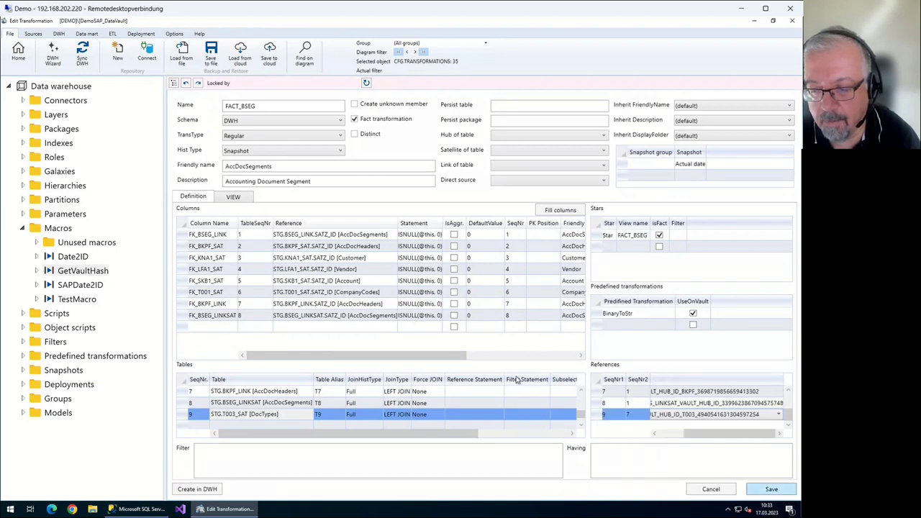
key(Tab)
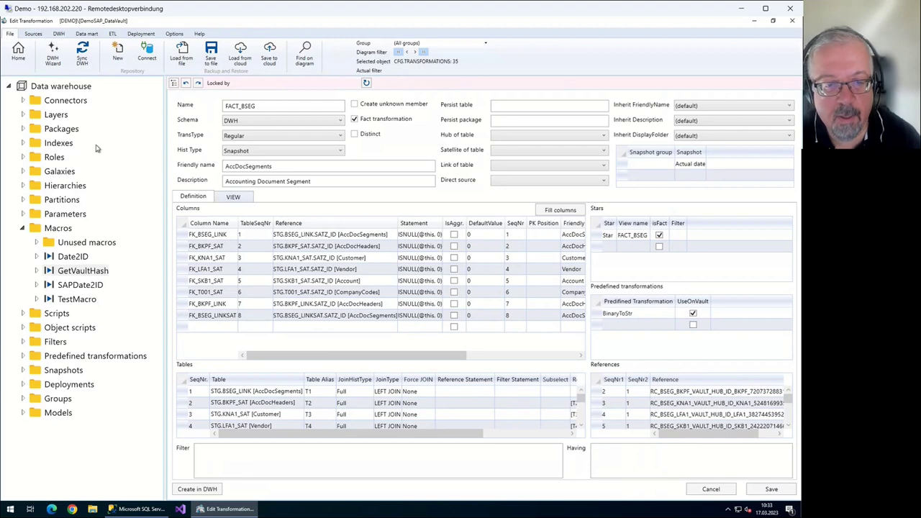
key(Right)
scroll(121, 264, down, 3)
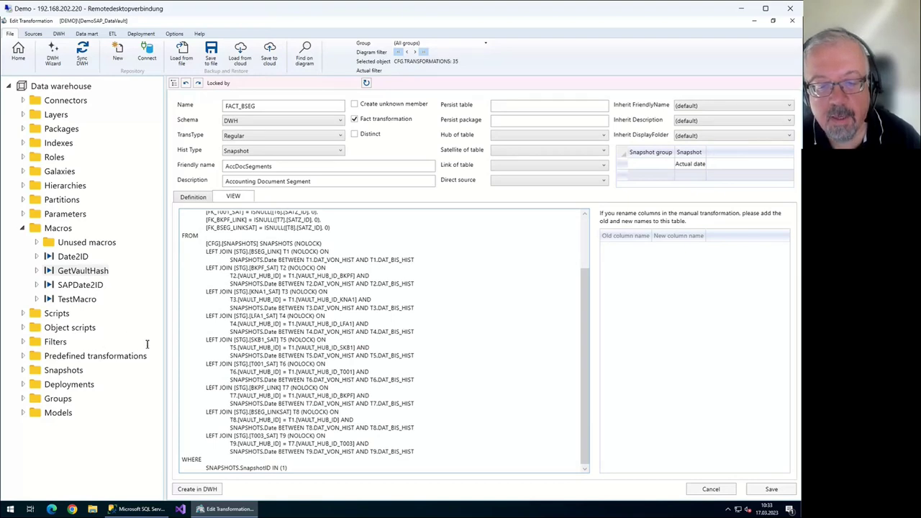
drag(136, 345, 142, 344)
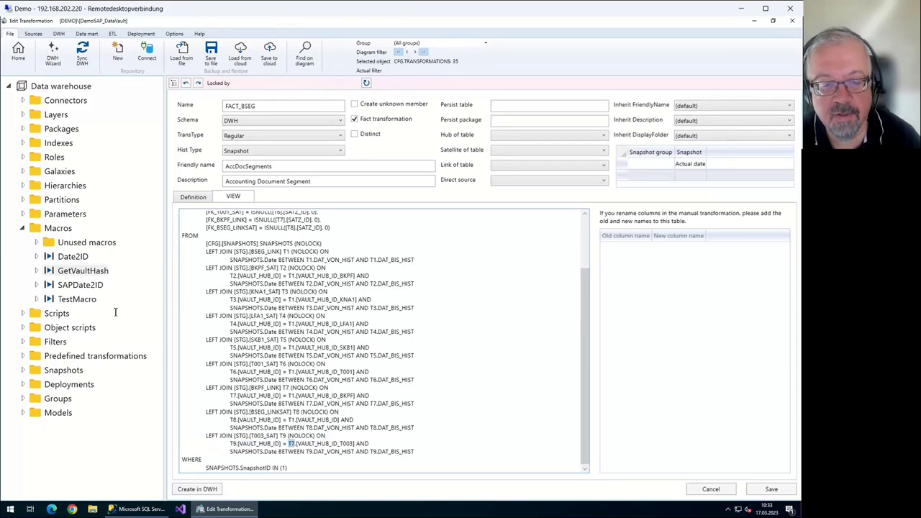
drag(136, 301, 111, 300)
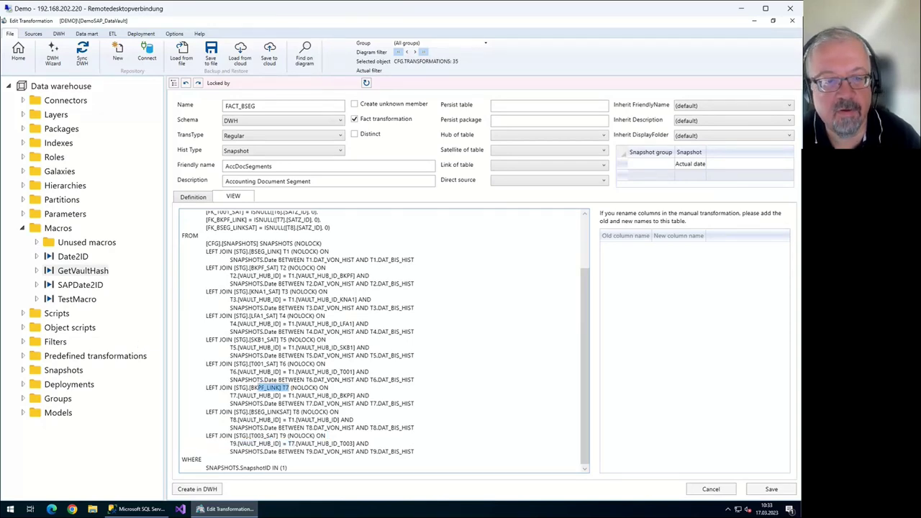
key(ctrl+shift+Tab)
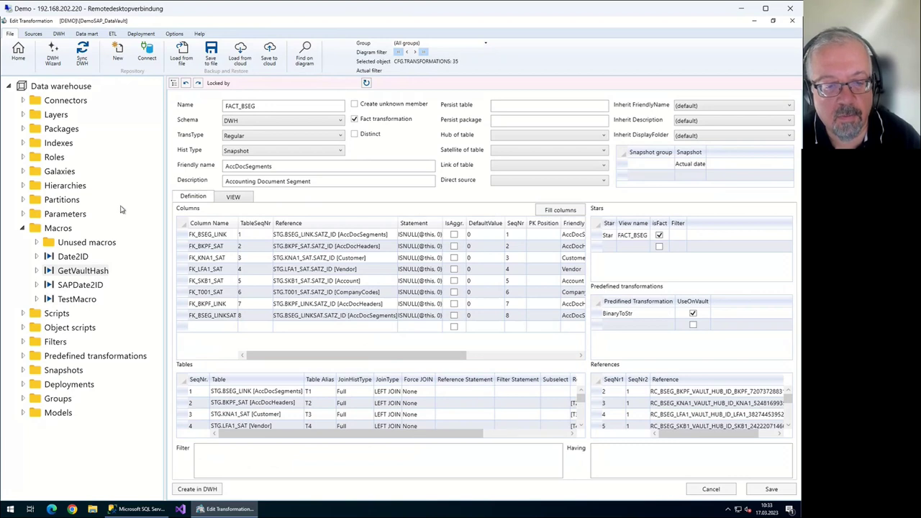
Add column FK_T003_SAT sourced from STG.T003_SAT.SATZ_ID in table 9
key(Tab)
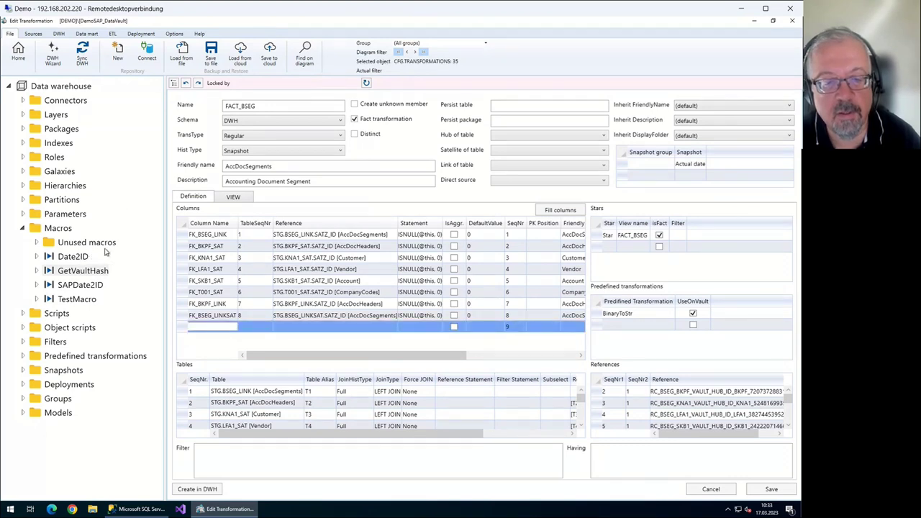
key(alt+Down)
key(Down)
key(Down)
key(Down)
key(Down)
key(Down)
key(Down)
key(Down)
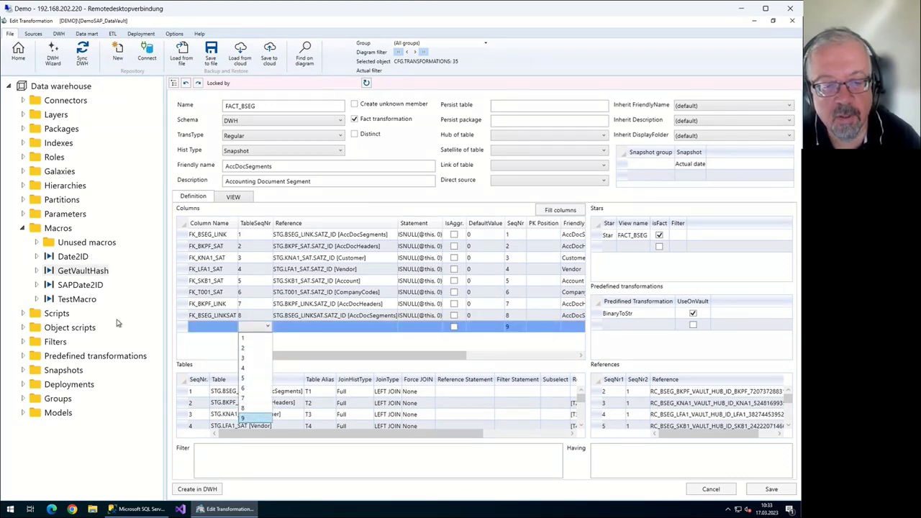
key(Return)
key(Tab)
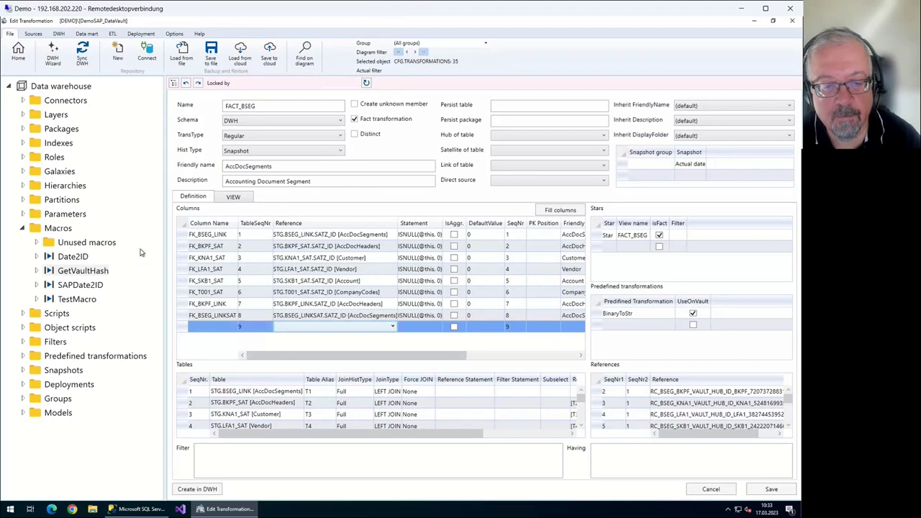
key(alt+Down)
key(Down)
key(Down)
scroll(248, 160, up, 2)
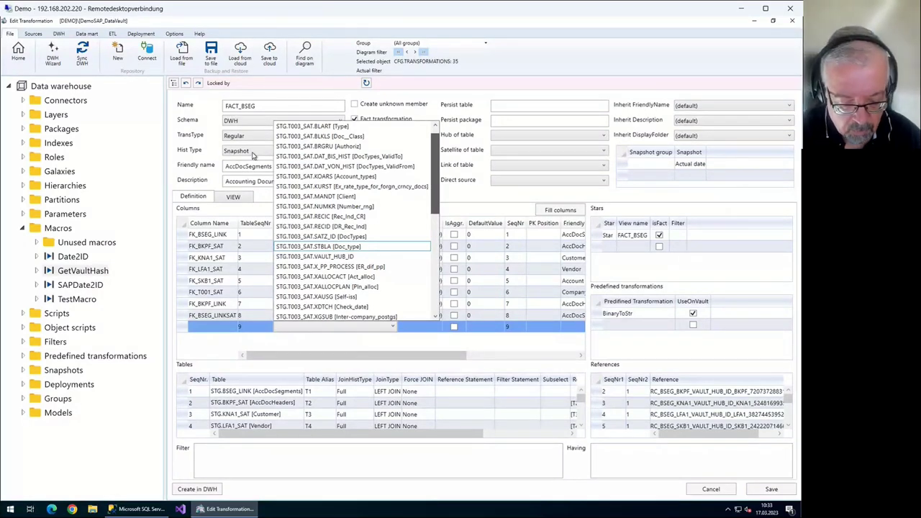
click(316, 236)
click(209, 327)
text(FK)
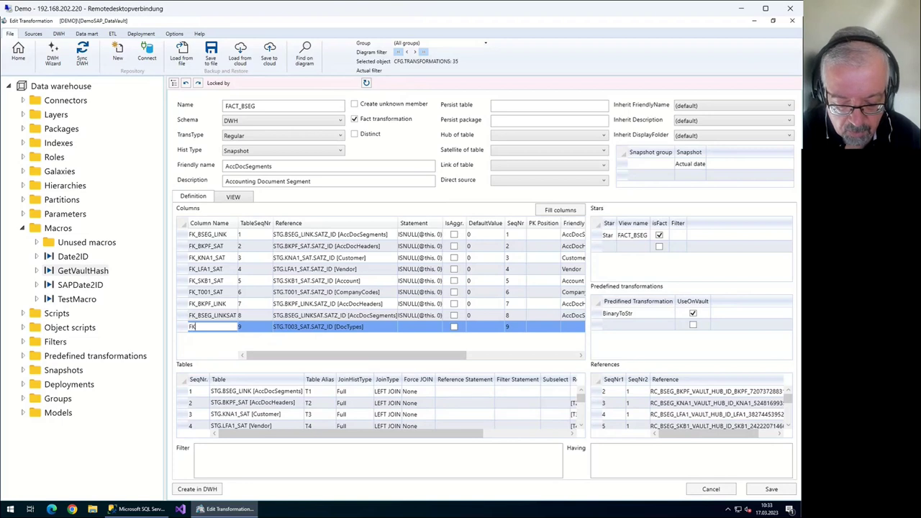
text(_T003_SAT)
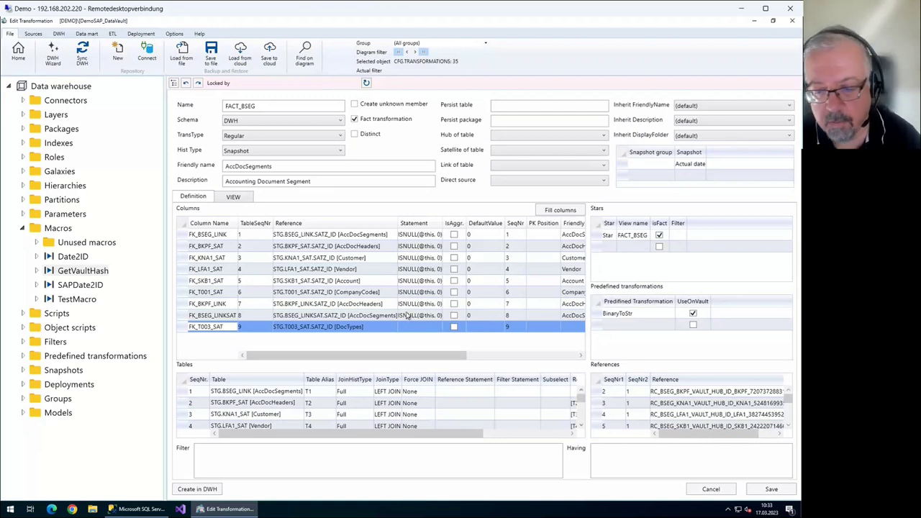
key(Return)
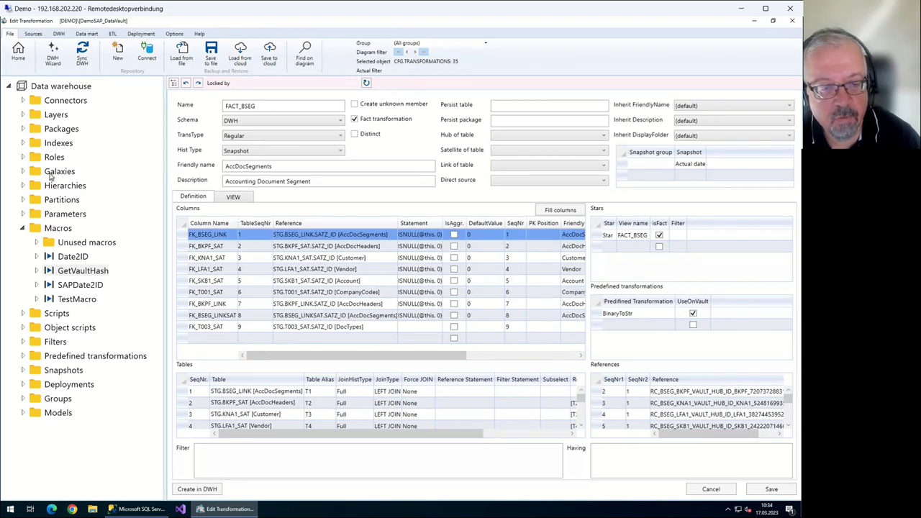
Delete the FK_BSEG_LINK and FK_BSEG_LINKSAT columns, then exit the editor discarding changes
key(Delete)
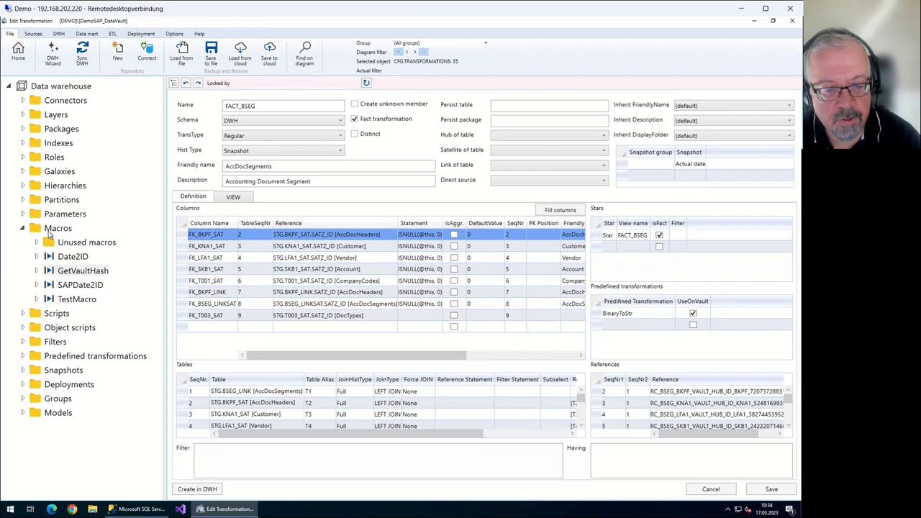
key(Down)
key(Down)
key(Down)
key(Down)
key(Down)
key(Down)
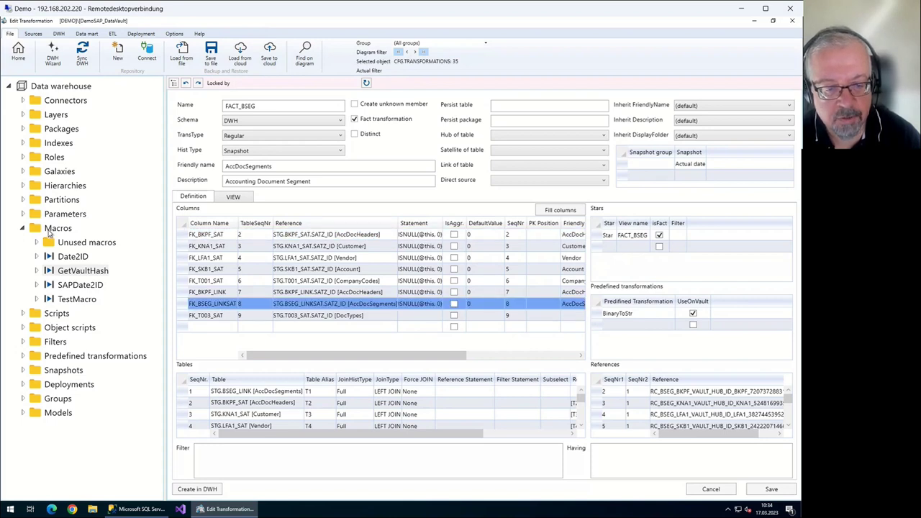
key(Delete)
key(Delete)
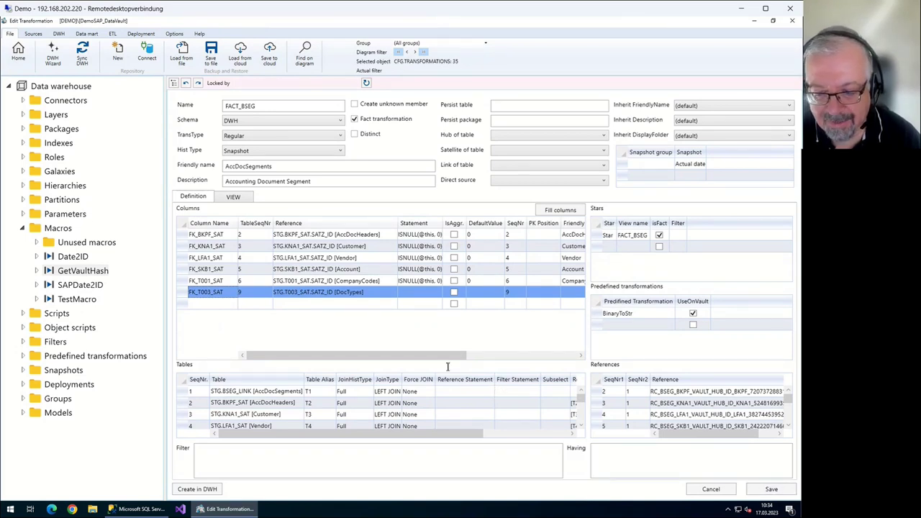
key(Escape)
key(Tab)
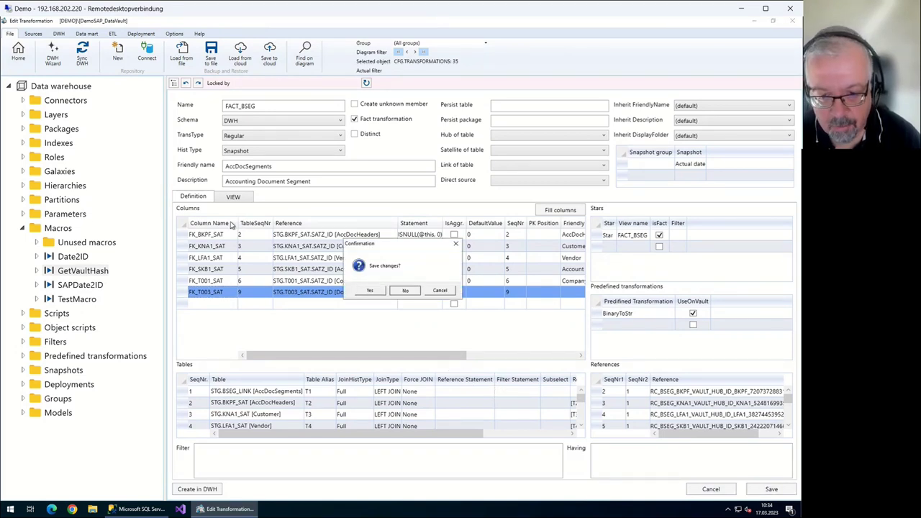
key(Return)
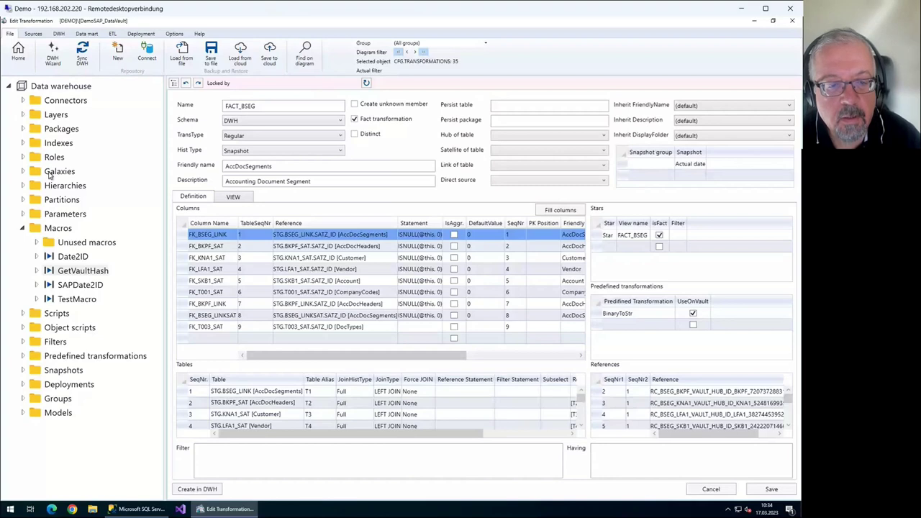
Delete the FK_BSEG_LINK and FK_BKPF_LINK rows, leaving seven SATZ_ID foreign-key columns
key(Delete)
key(Down)
key(Down)
key(Down)
key(Down)
key(Down)
key(Down)
key(Down)
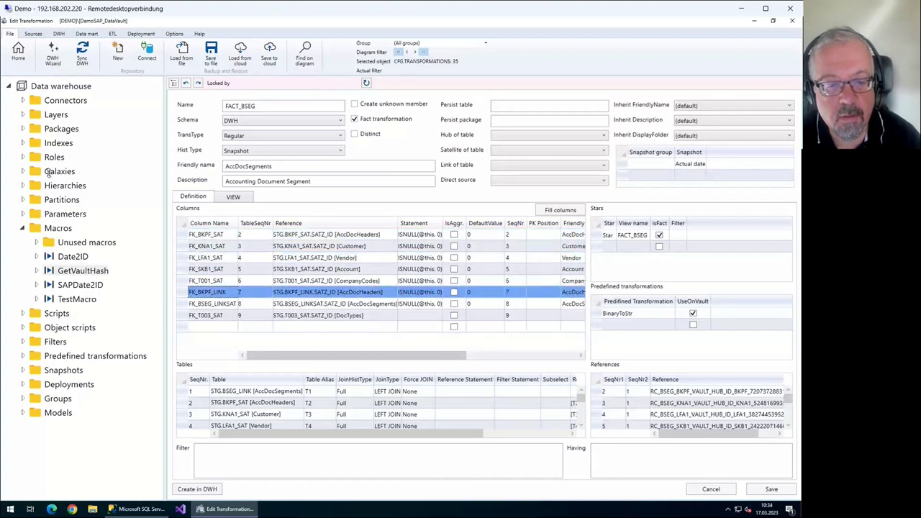
key(Up)
key(Delete)
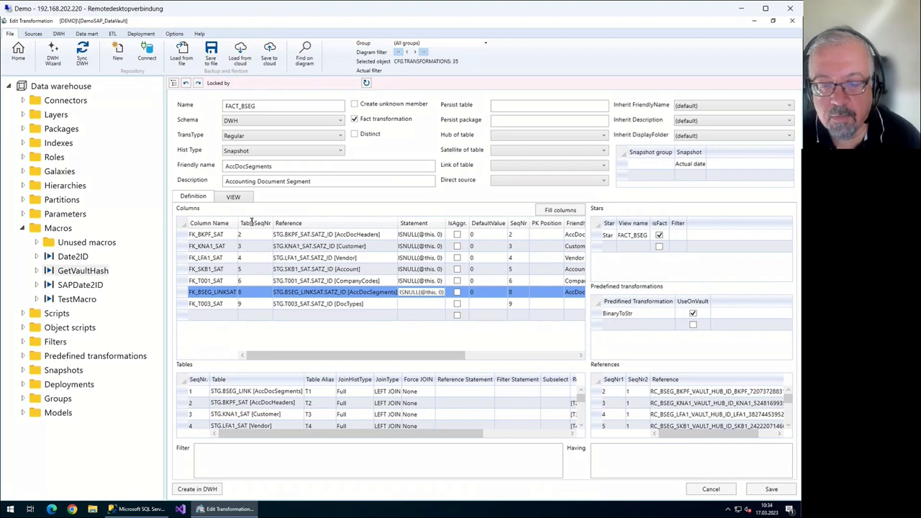
key(Down)
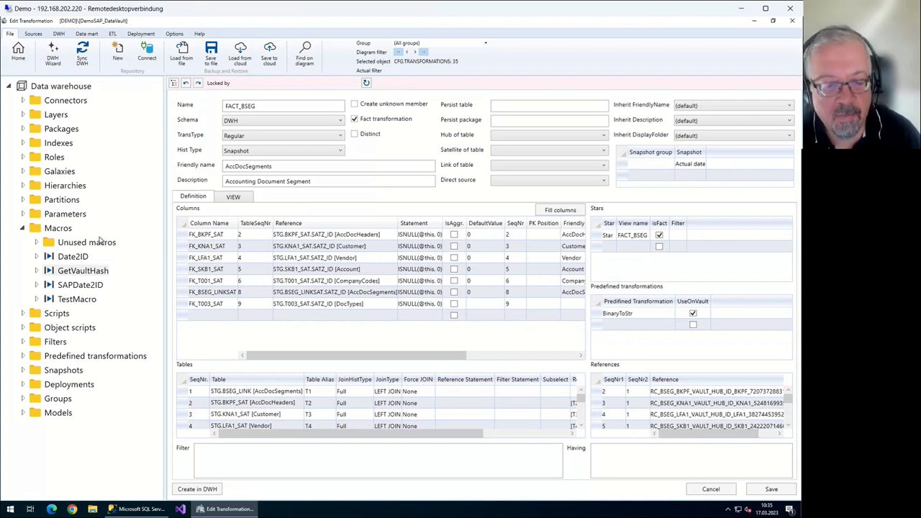
Add a column row with TableSeqNr 2 and reference STG.BKPF_SAT.BUDAT (Pstng_Date)
key(Down)
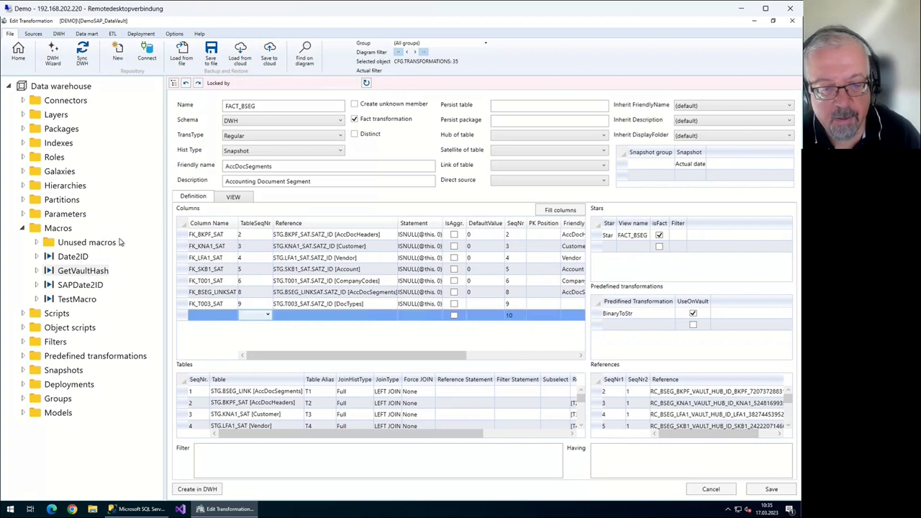
key(alt+Down)
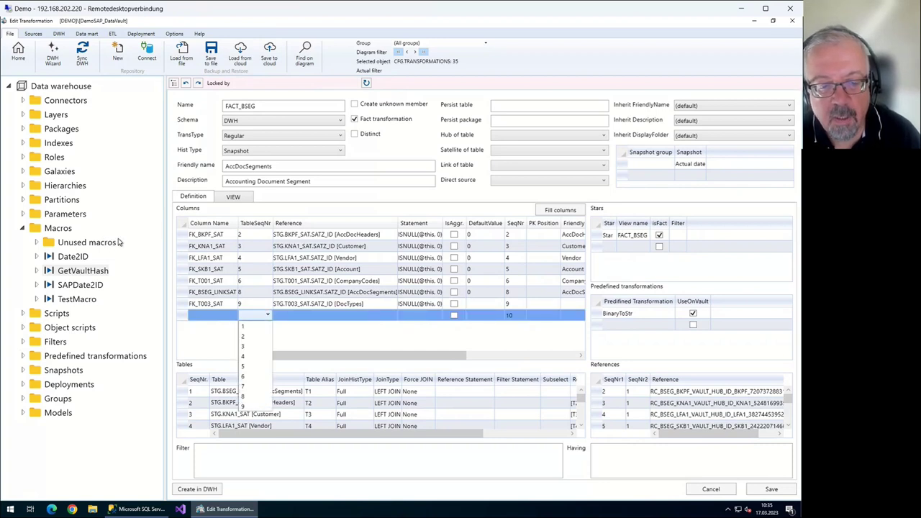
key(Escape)
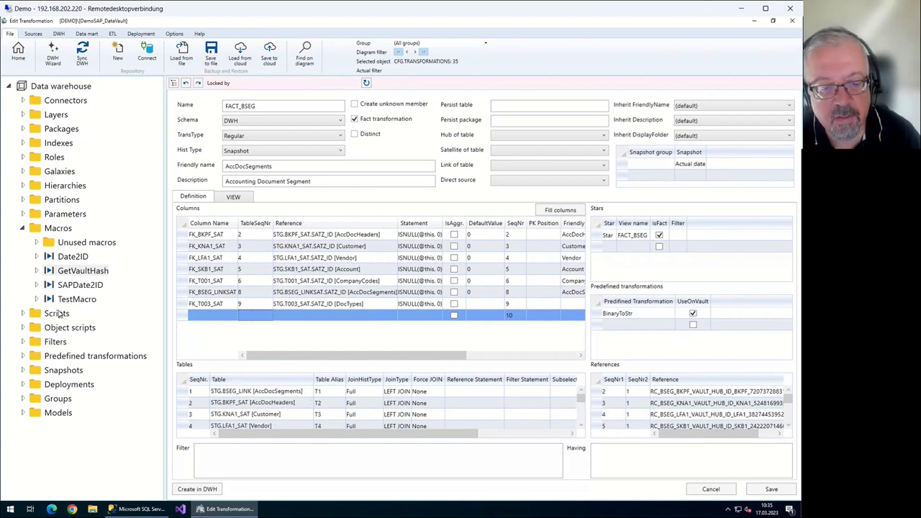
text(2)
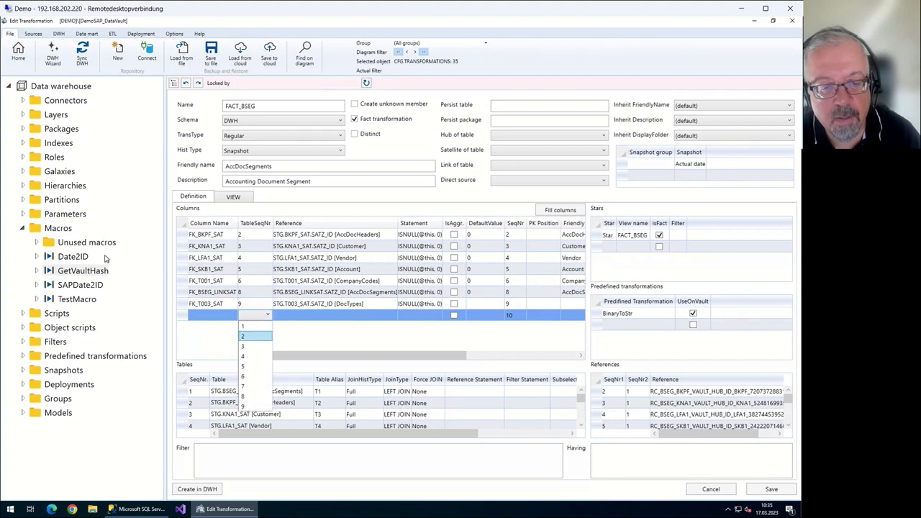
key(Return)
key(Tab)
key(alt+Down)
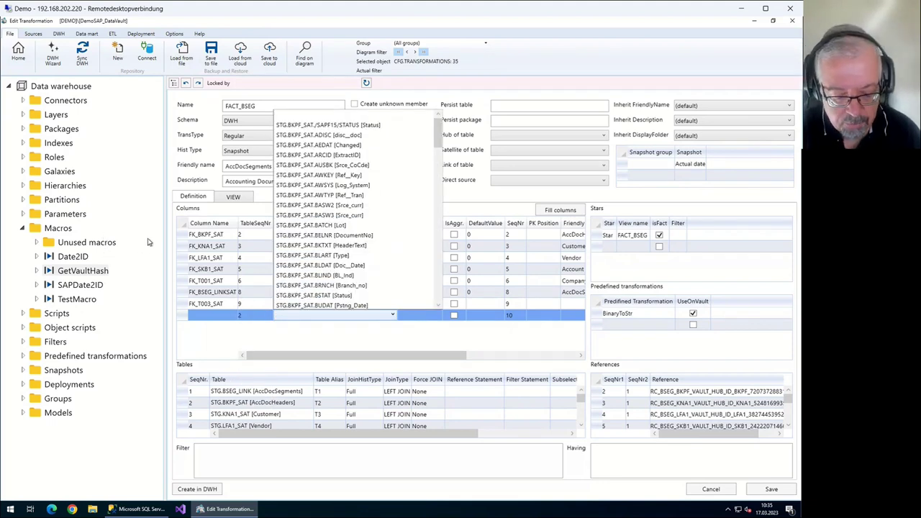
text(bu)
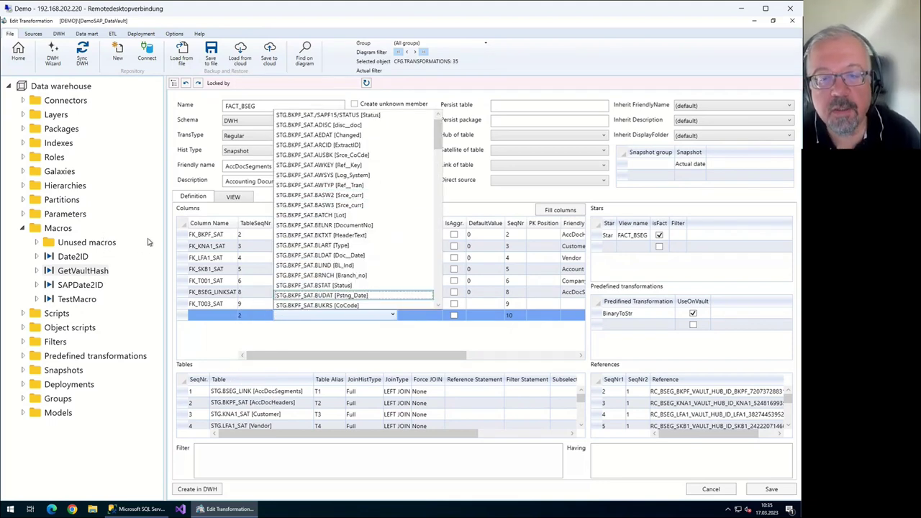
text(k)
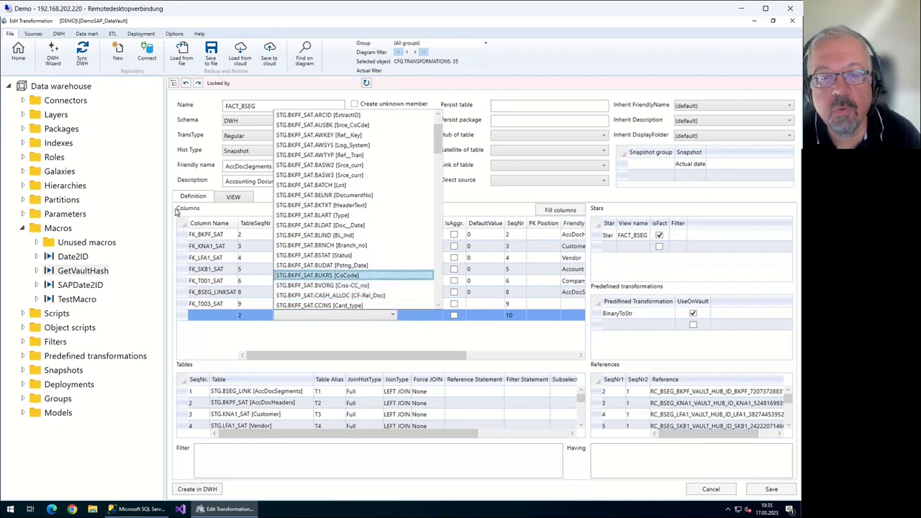
key(Up)
key(Return)
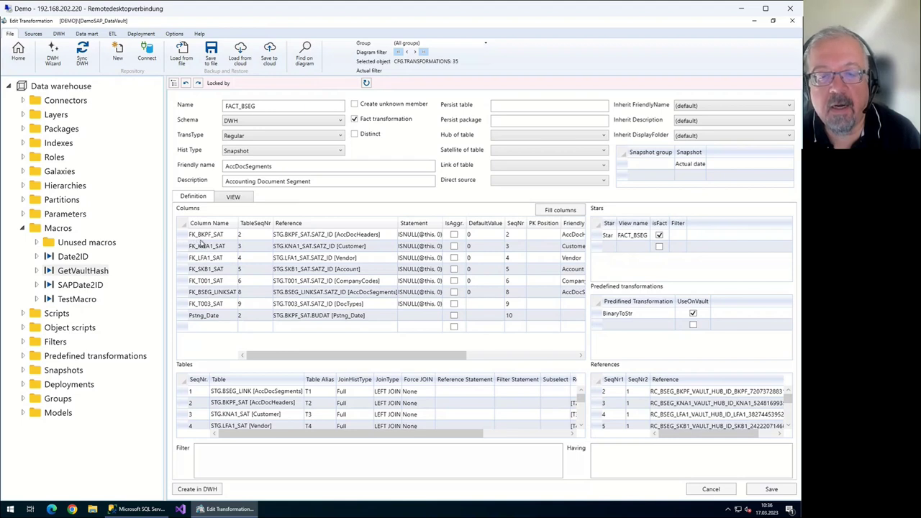
Close the FACT_BSEG editor and save the changes
key(Up)
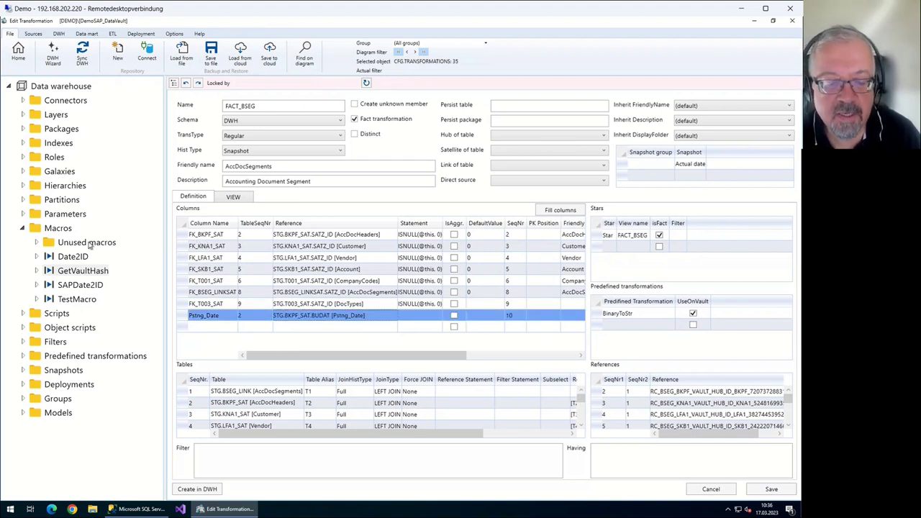
key(F2)
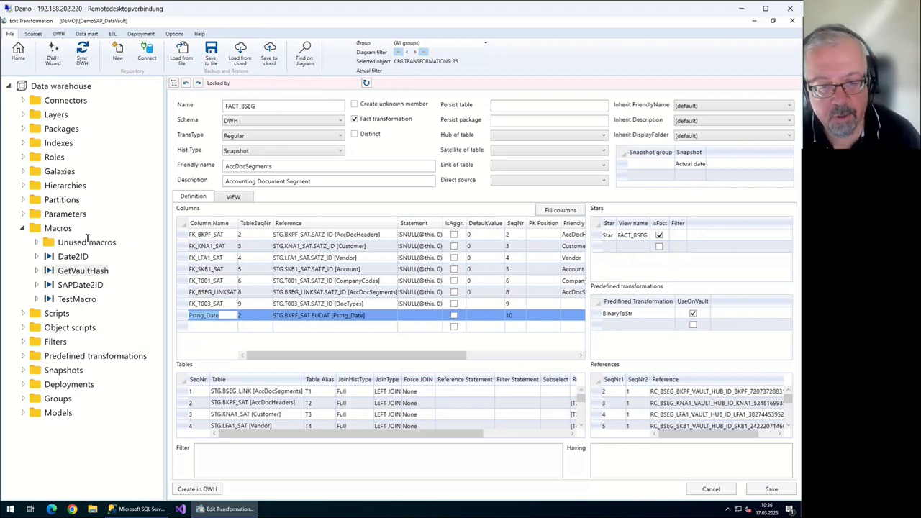
key(Escape)
key(Escape)
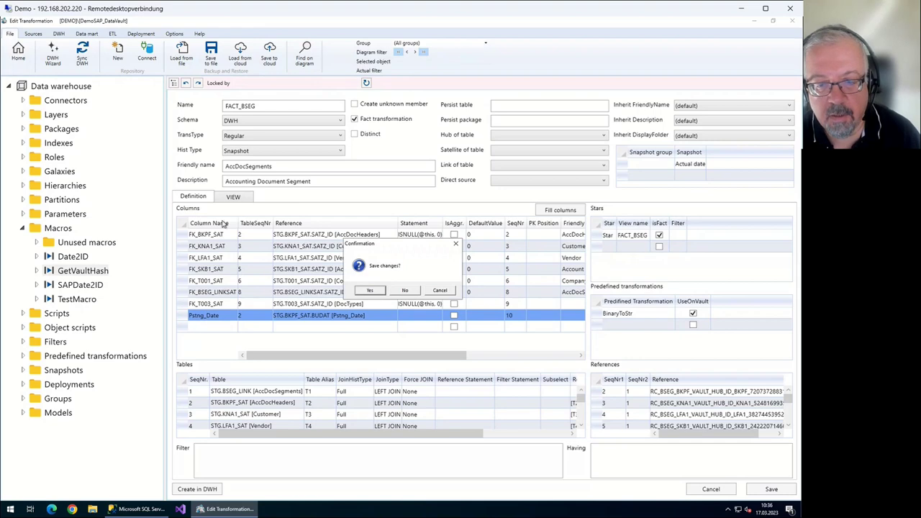
key(Return)
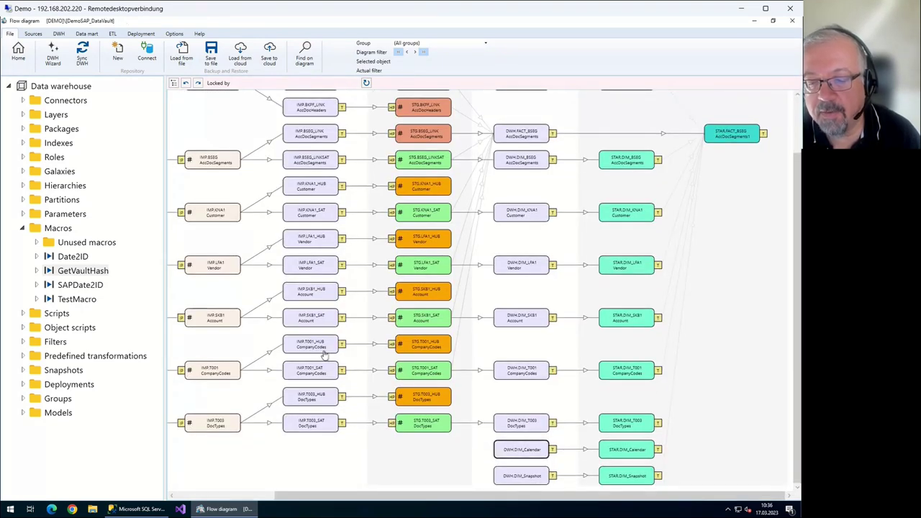
View the DIM_Calendar transformation, then return to the flow diagram
double_click(326, 349)
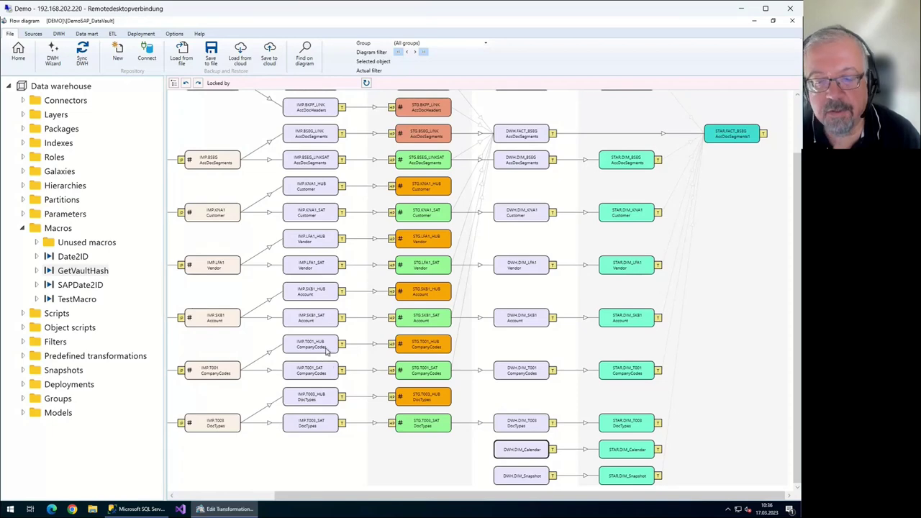
scroll(166, 254, down, 1)
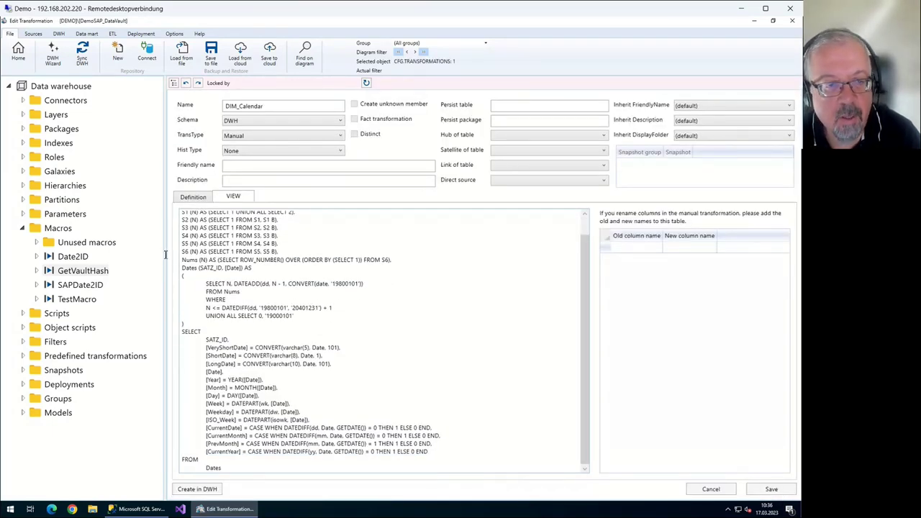
click(18, 51)
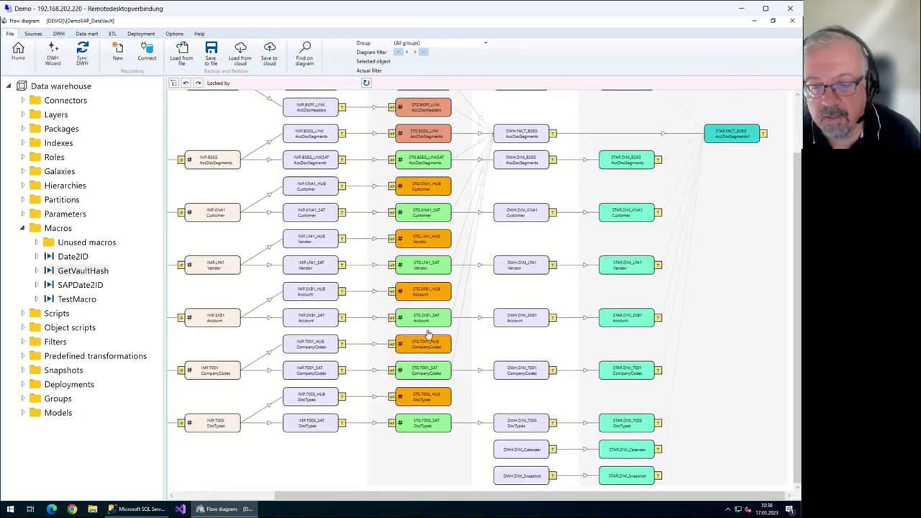
Edit the Date2ID macro under Macros to see its calendar-key CASE statement
click(323, 356)
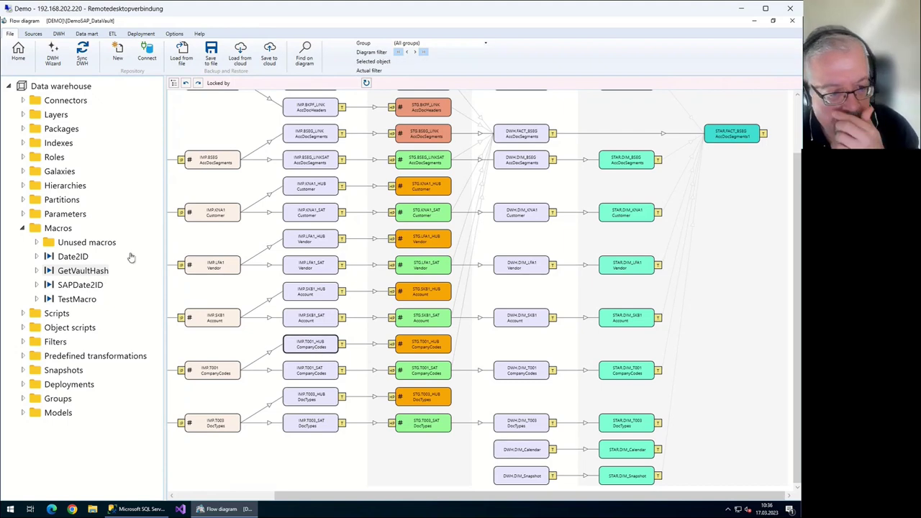
click(73, 256)
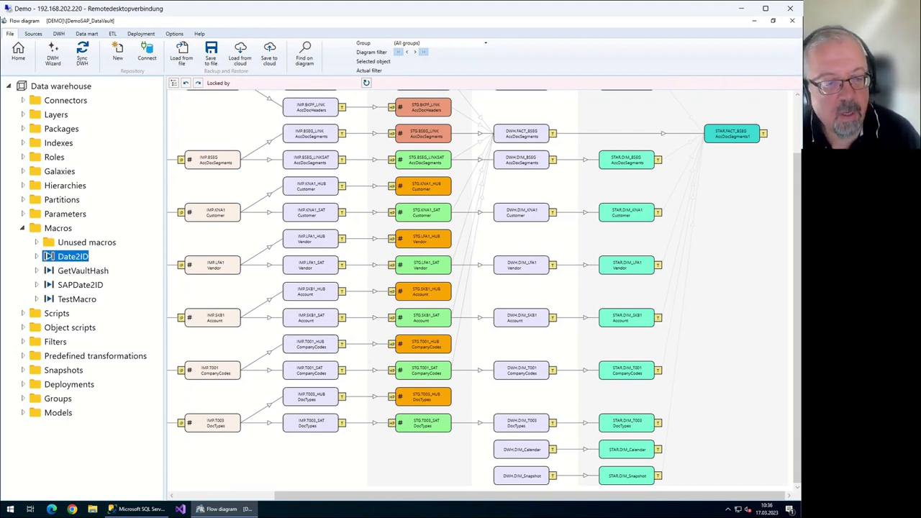
right_click(72, 256)
key(Down)
key(Return)
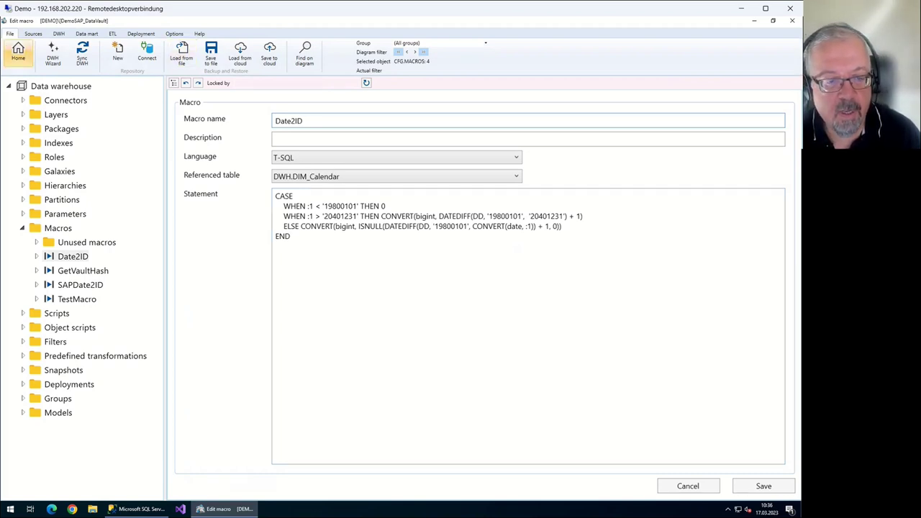
Open the SAPDate2ID macro for editing
click(18, 52)
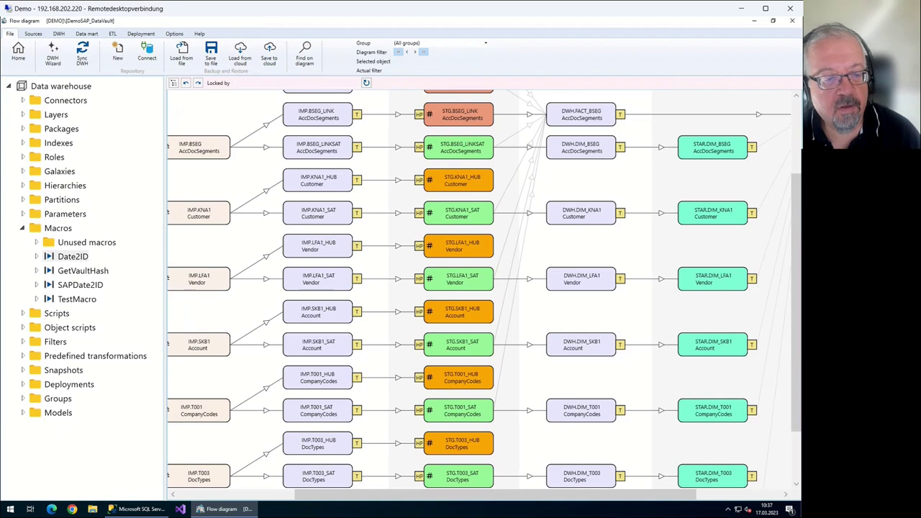
click(79, 285)
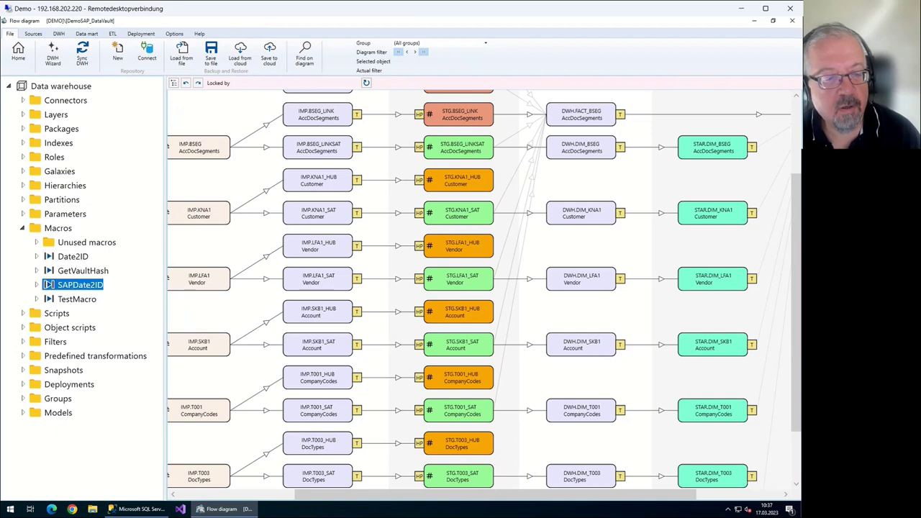
right_click(85, 286)
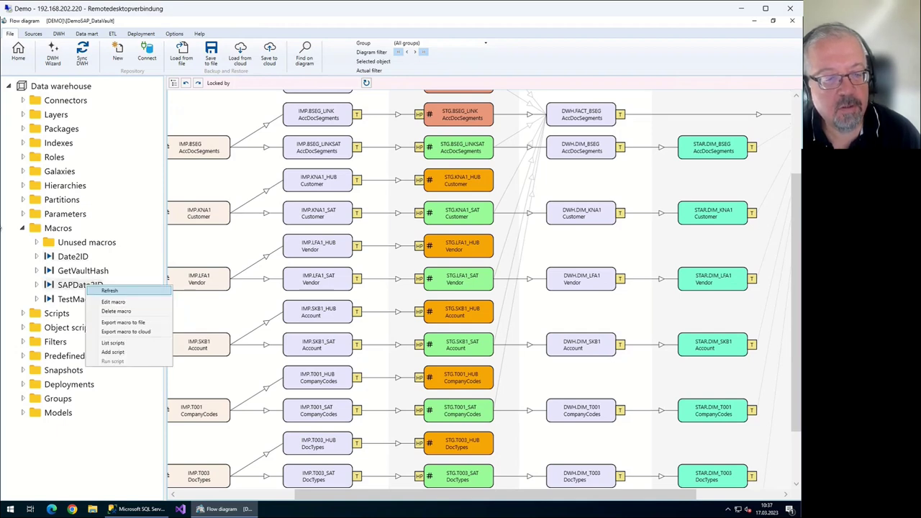
click(111, 301)
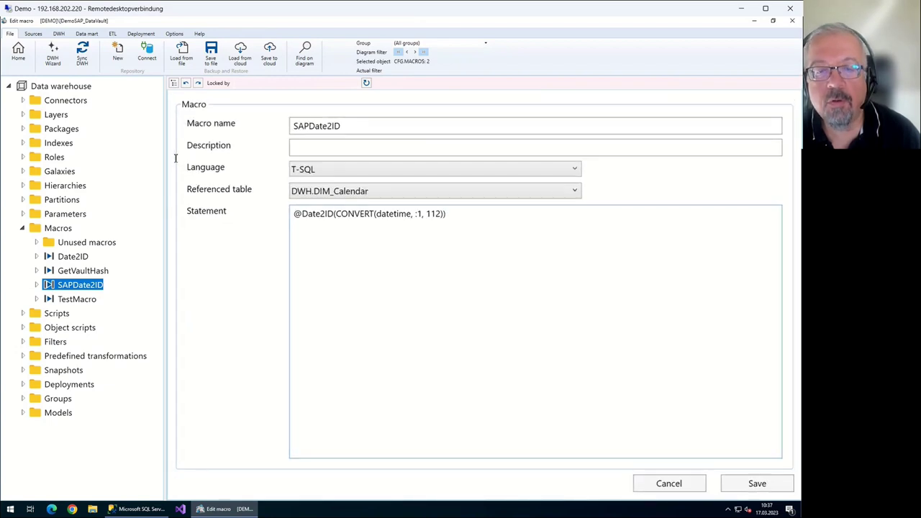
drag(335, 213, 445, 214)
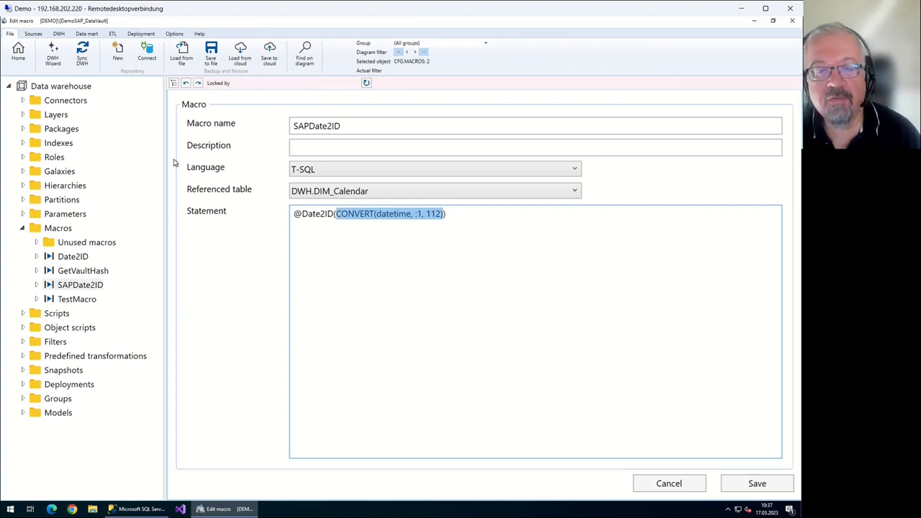
key(Left)
key(shift+Home)
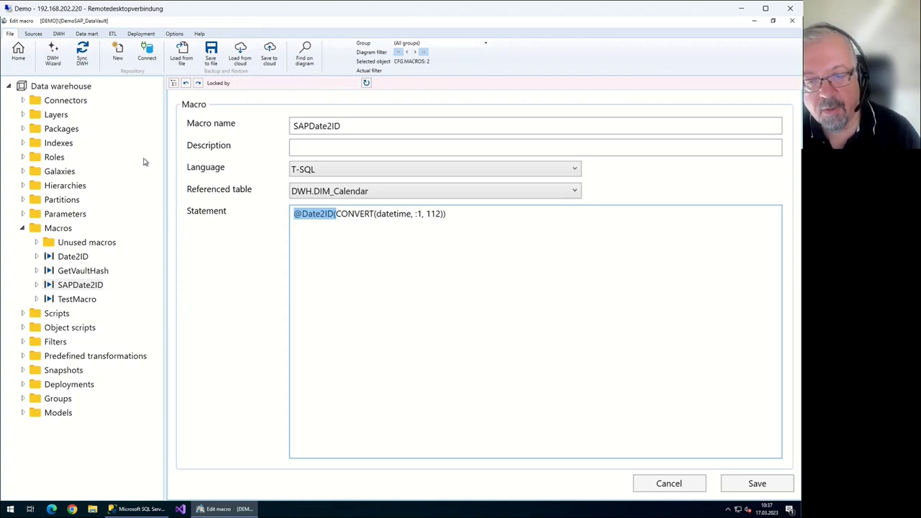
key(Right)
key(Right)
key(Right)
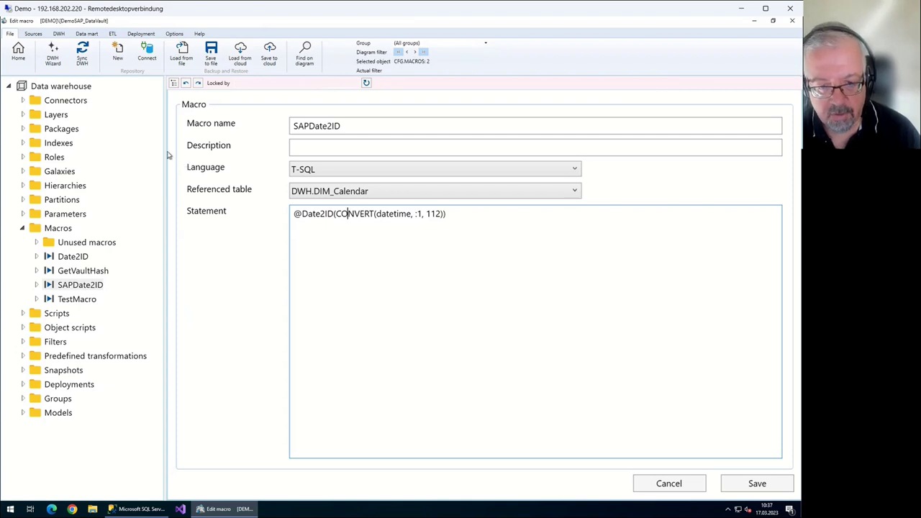
key(shift+Left)
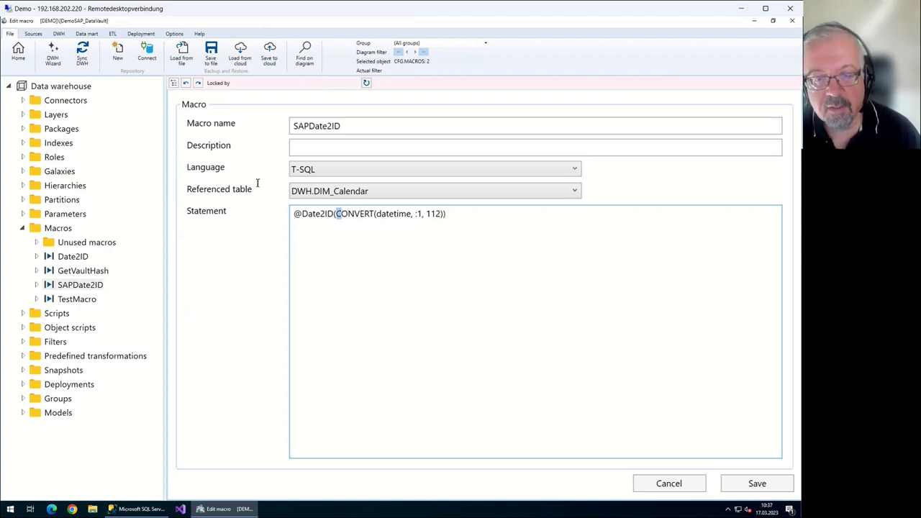
key(shift+End)
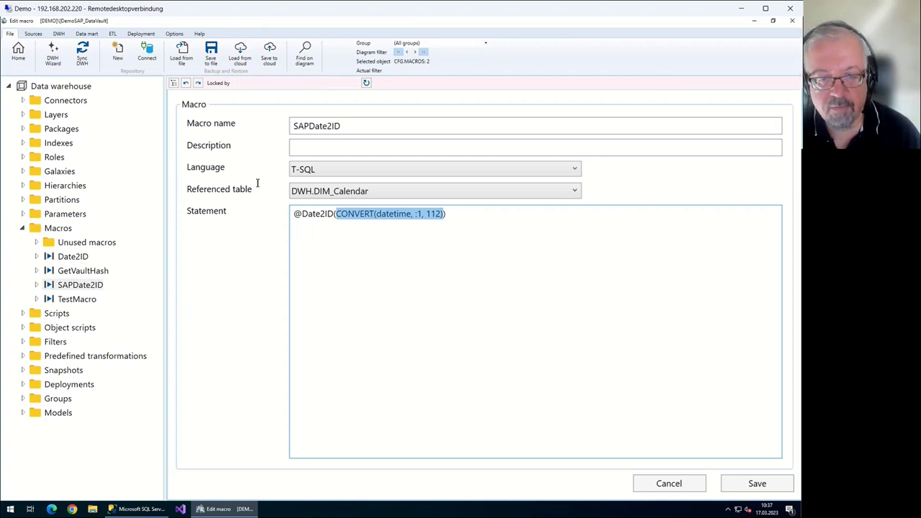
key(Home)
key(shift+Right)
key(shift+Right)
key(shift+Right)
key(shift+Right)
key(shift+Right)
key(shift+Right)
key(shift+Right)
key(shift+Right)
key(shift+Right)
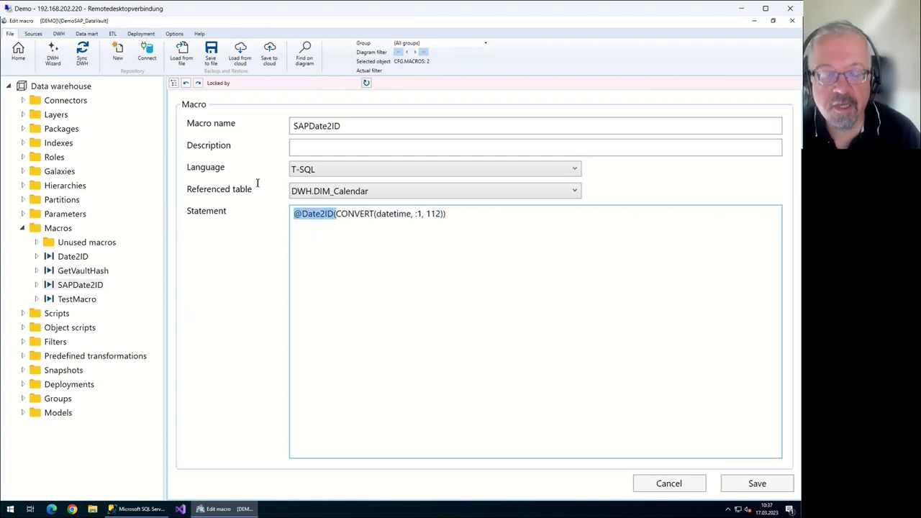
key(End)
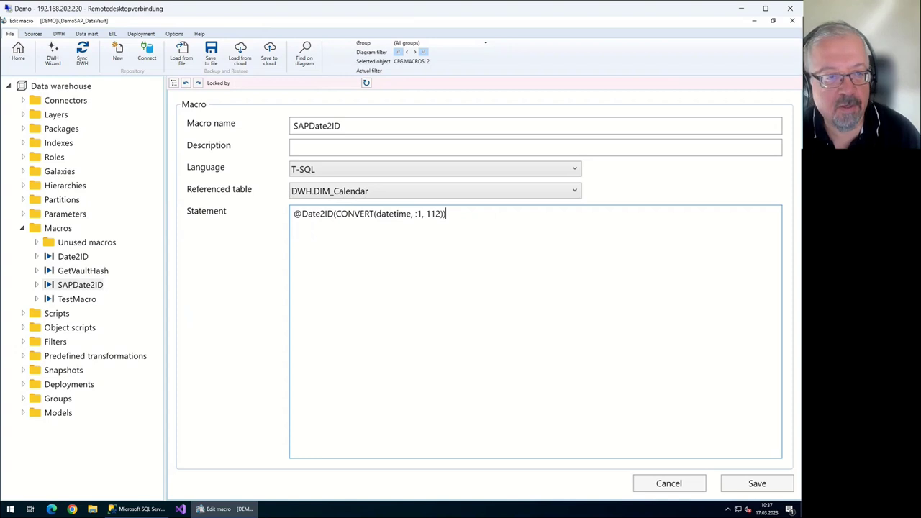
key(shift+Tab)
key(shift+Tab)
key(shift+Tab)
key(shift+Tab)
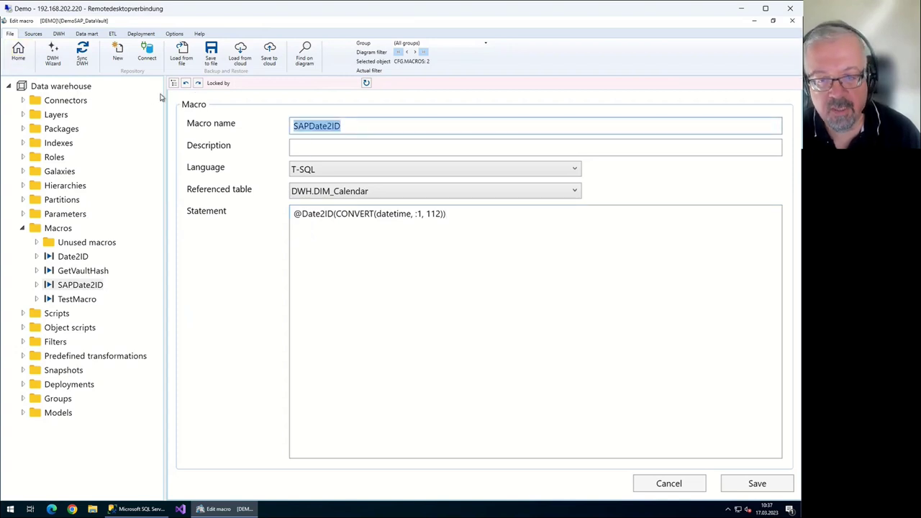
Save the SAPDate2ID macro and reopen the FACT_BSEG transformation
click(18, 54)
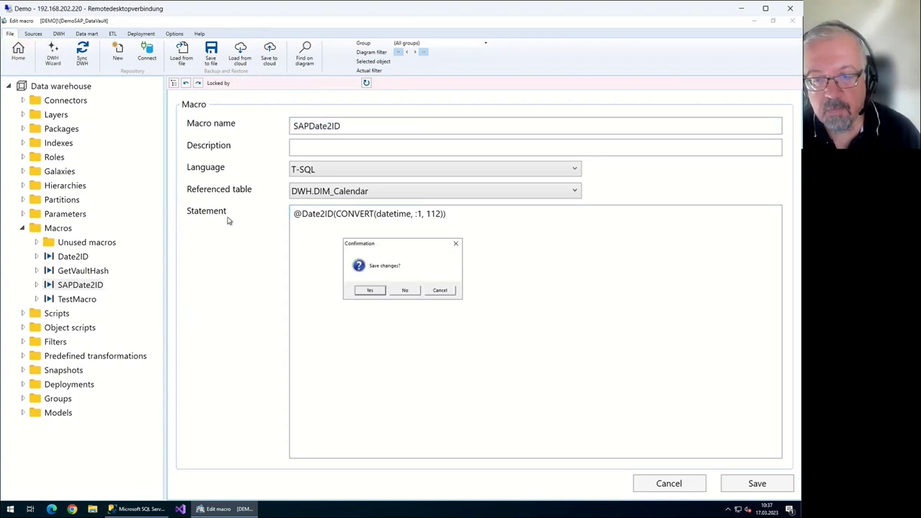
key(Return)
scroll(370, 240, right, 5)
double_click(284, 111)
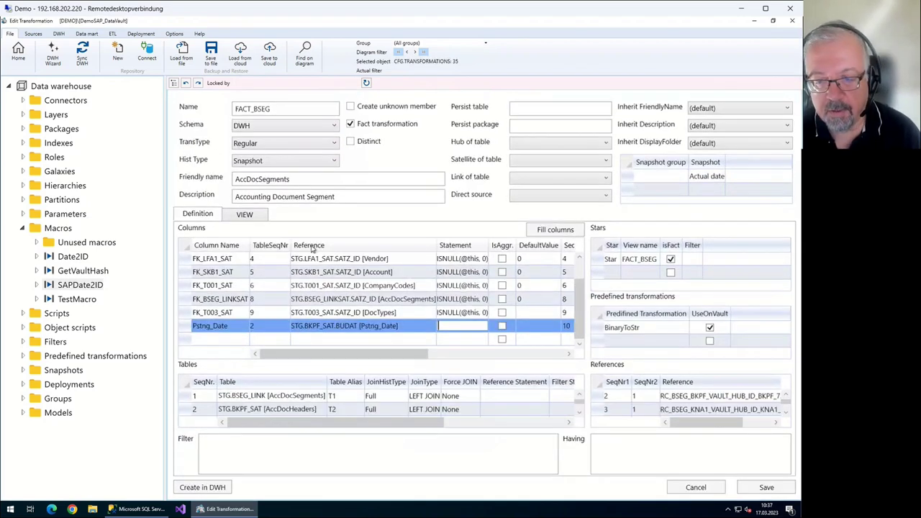
text(@SAPDate2ID)
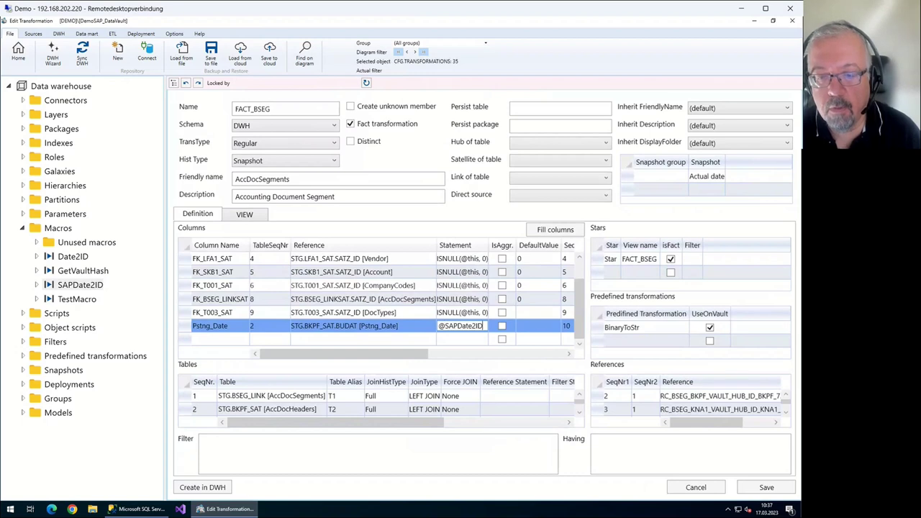
text((@)
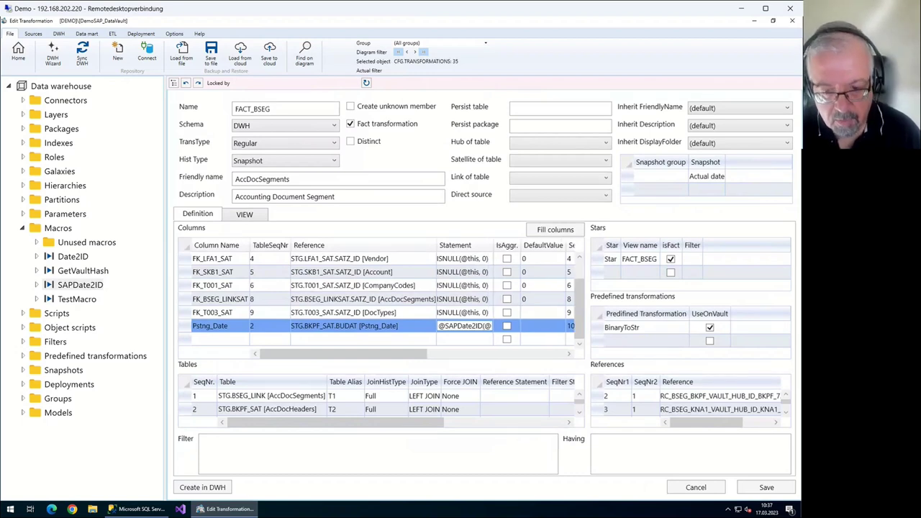
text(this))
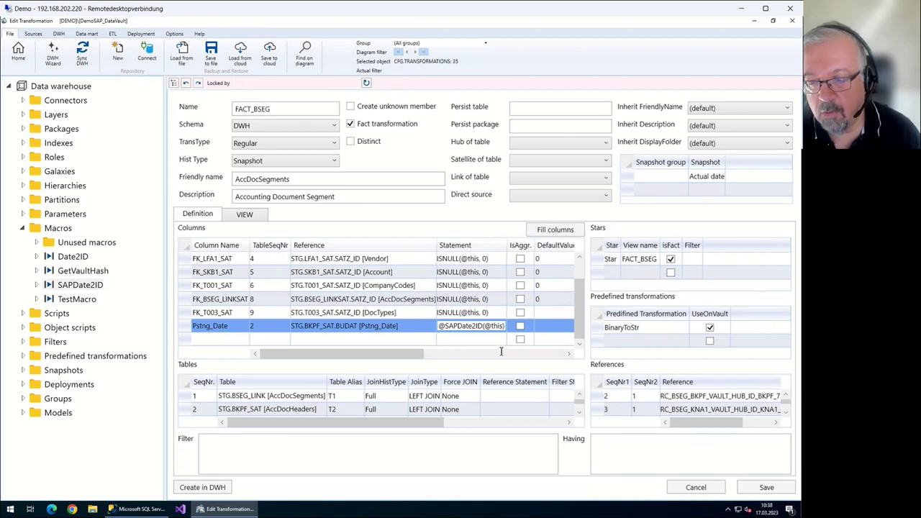
click(520, 377)
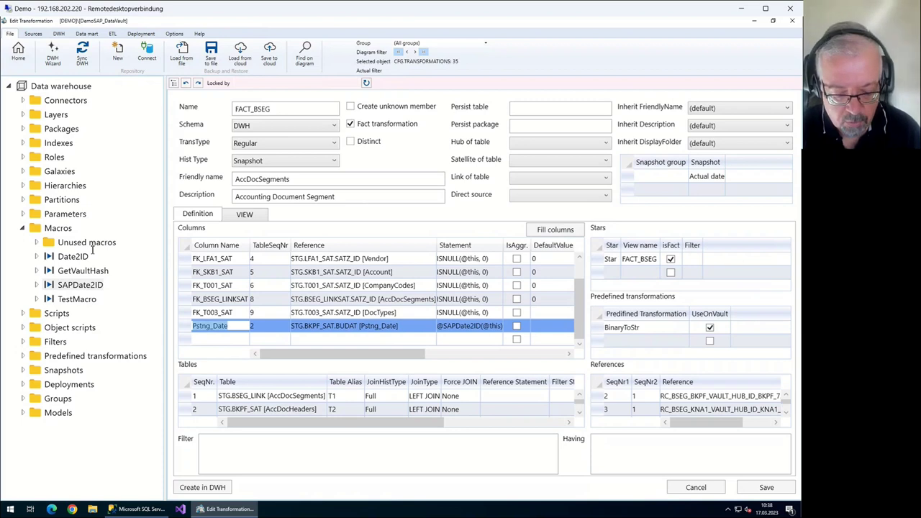
text(FK_)
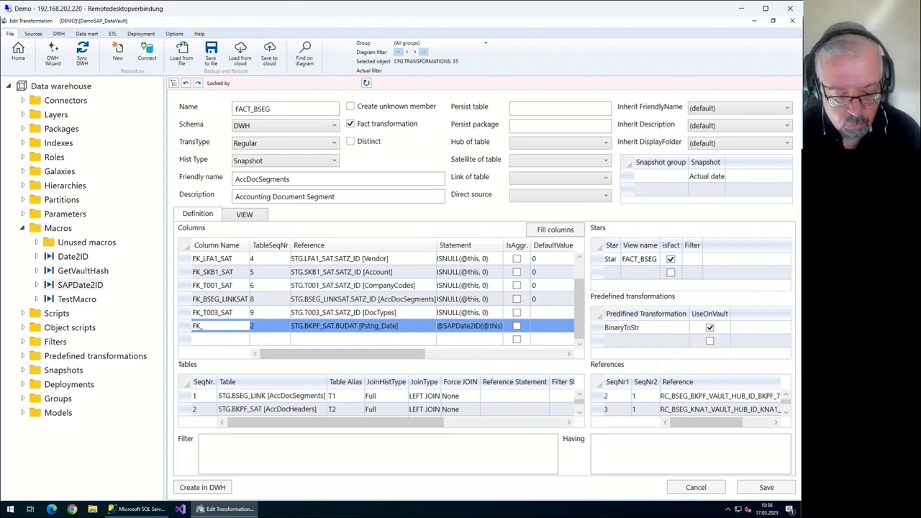
text(BUDAT)
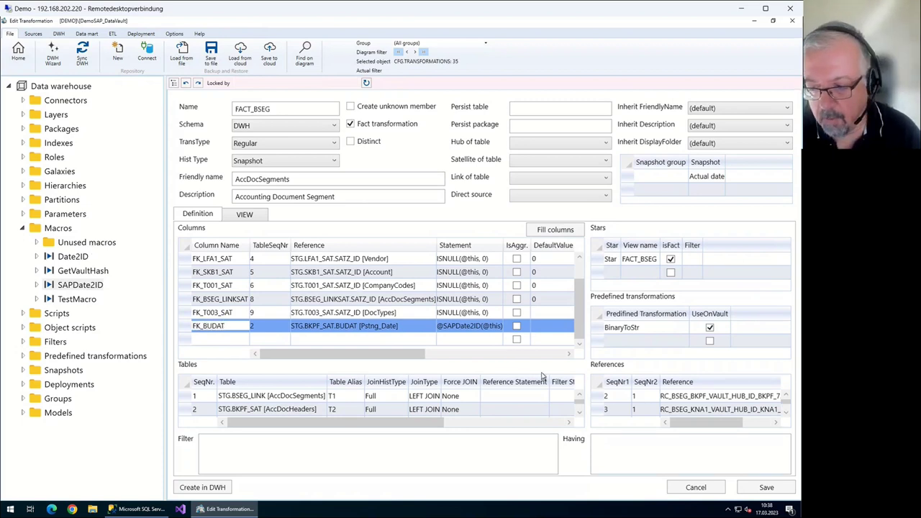
Confirm column name FK_BUDAT, change friendly name AccDocSegments to _Bookings, and save FACT_BSEG
key(Return)
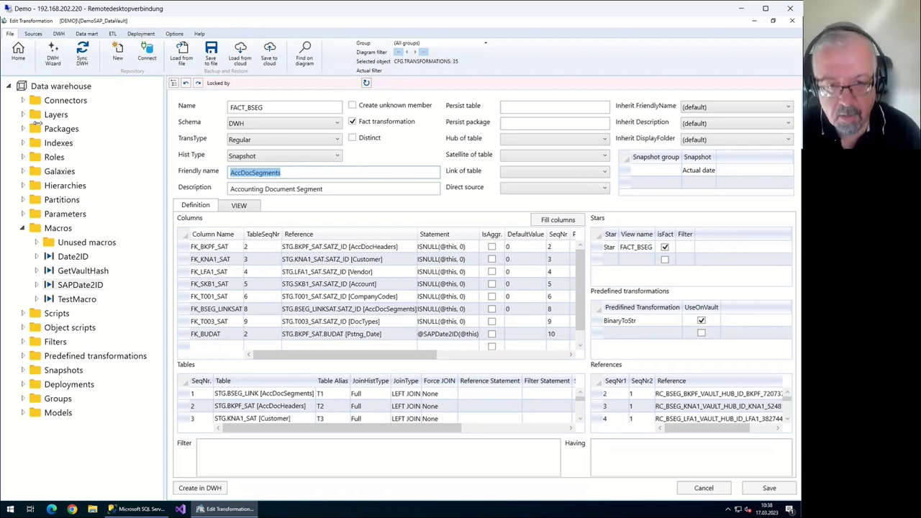
key(BackSpace)
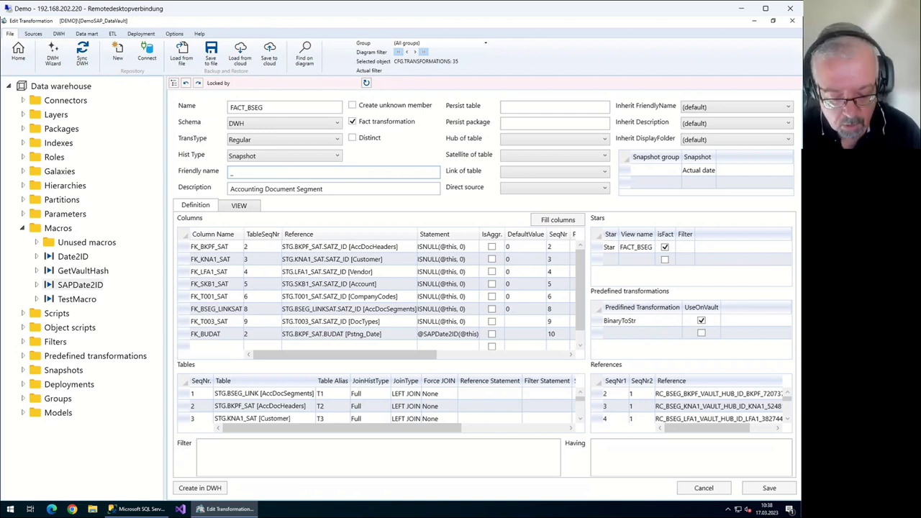
text(Bookings)
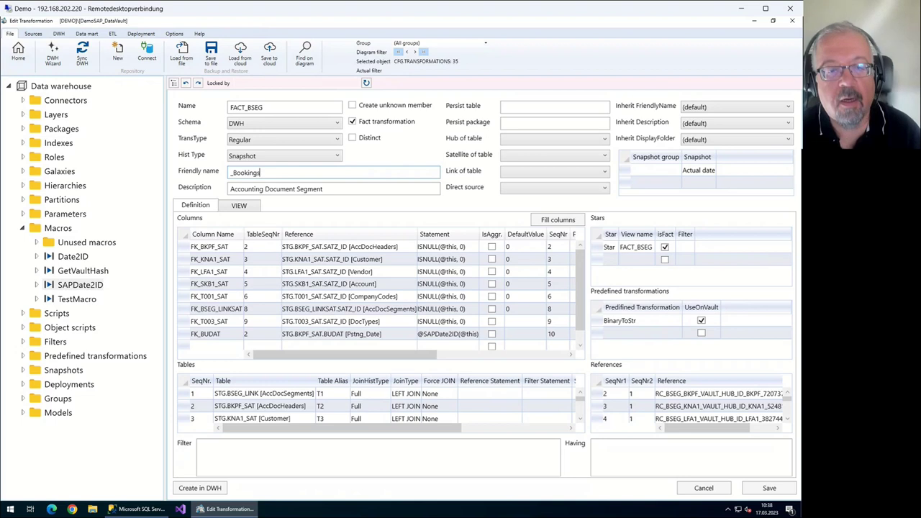
key(ctrl+a)
key(ctrl+c)
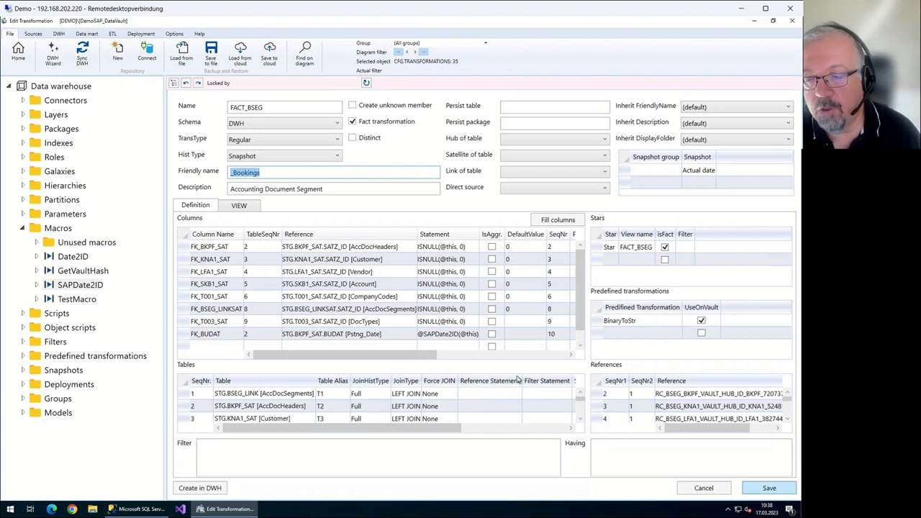
click(170, 151)
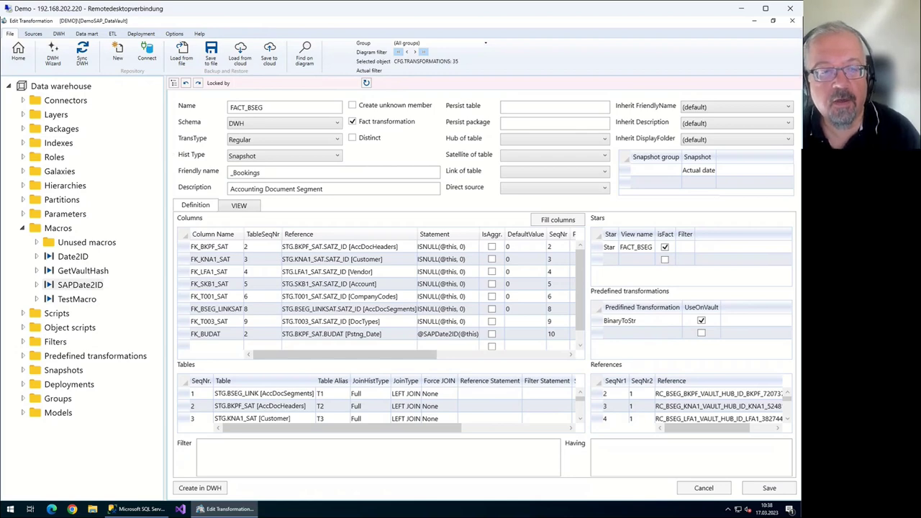
key(Escape)
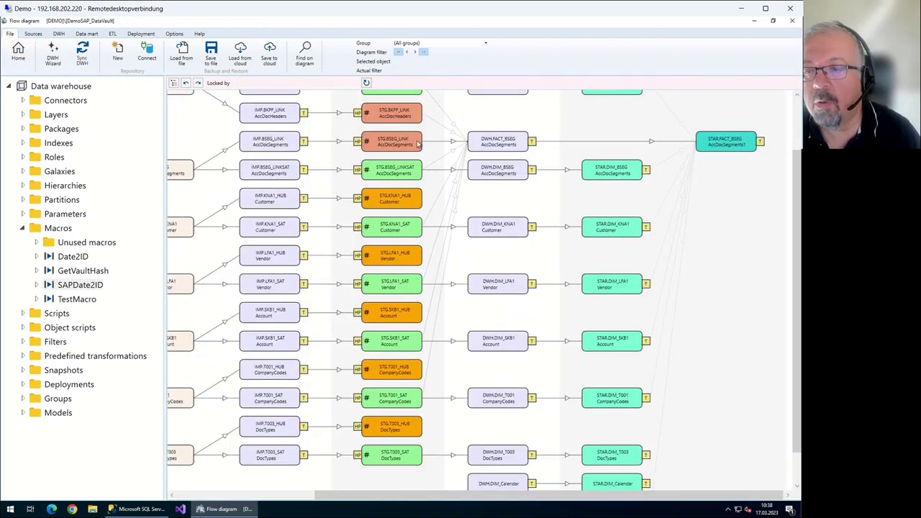
Set the STAR.FACT_BSEG friendly name to _Bookings and save it
double_click(726, 141)
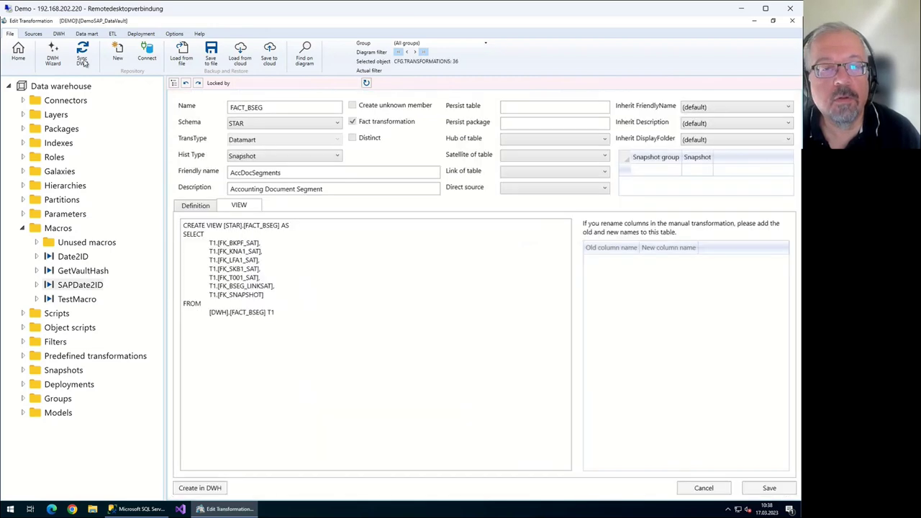
key(Tab)
key(ctrl+v)
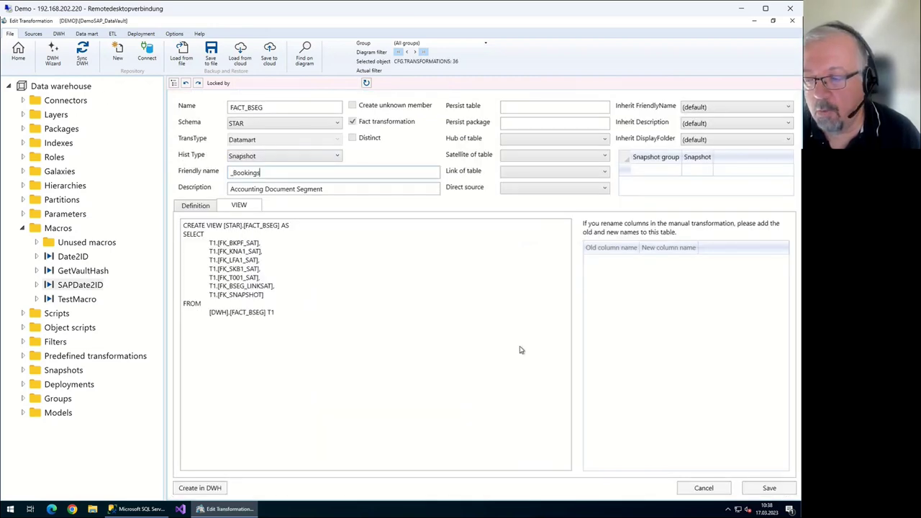
click(769, 488)
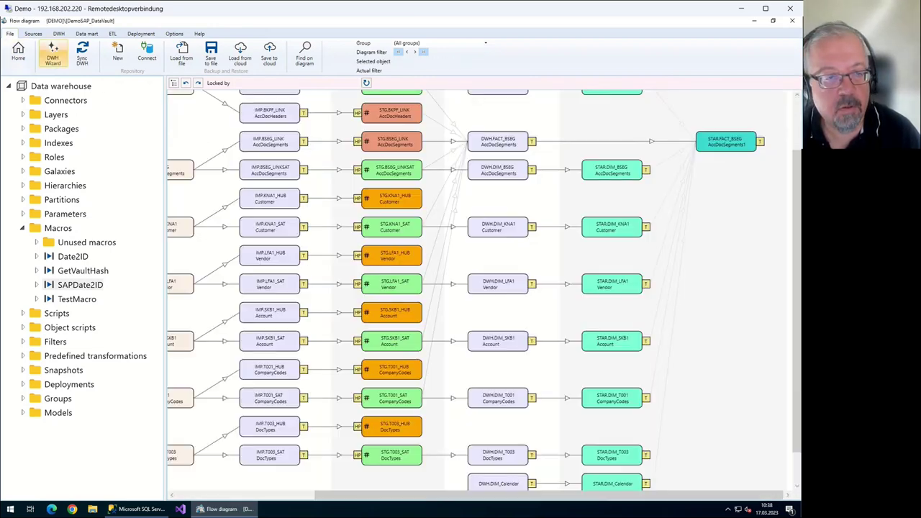
Run Sync DWH to resynchronize the warehouse
click(82, 54)
key(Return)
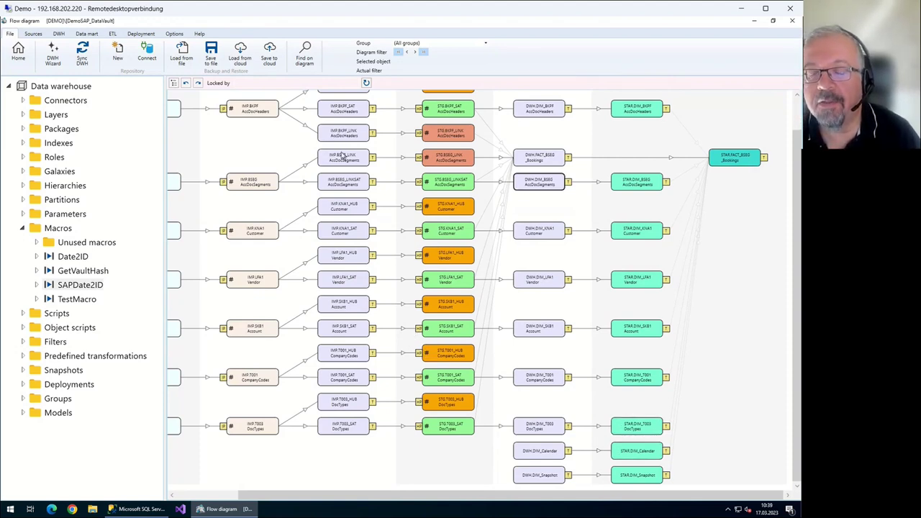
scroll(350, 153, up, 3)
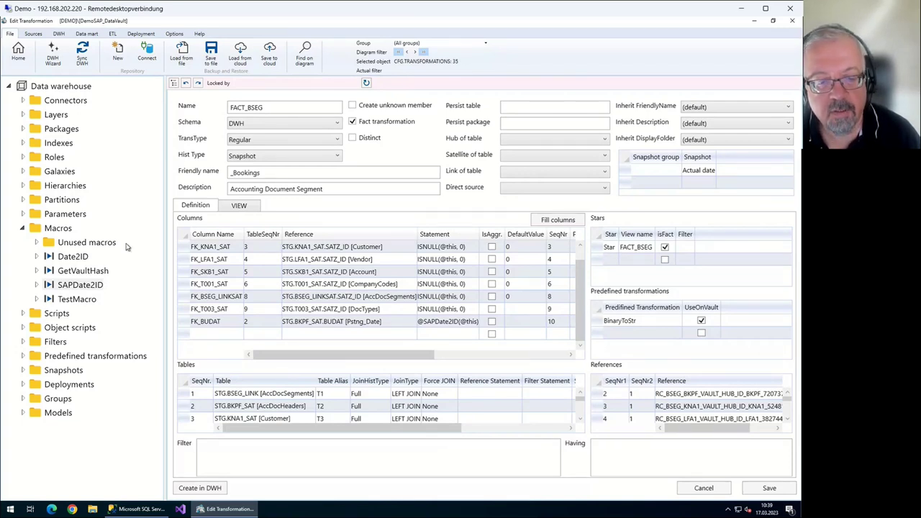
Start a new column row with table 1, then discard it
key(Down)
key(F4)
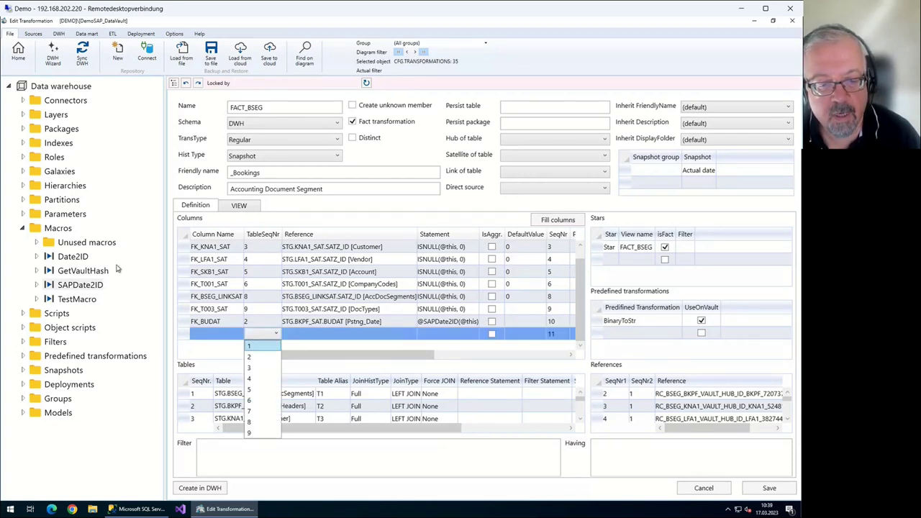
key(Return)
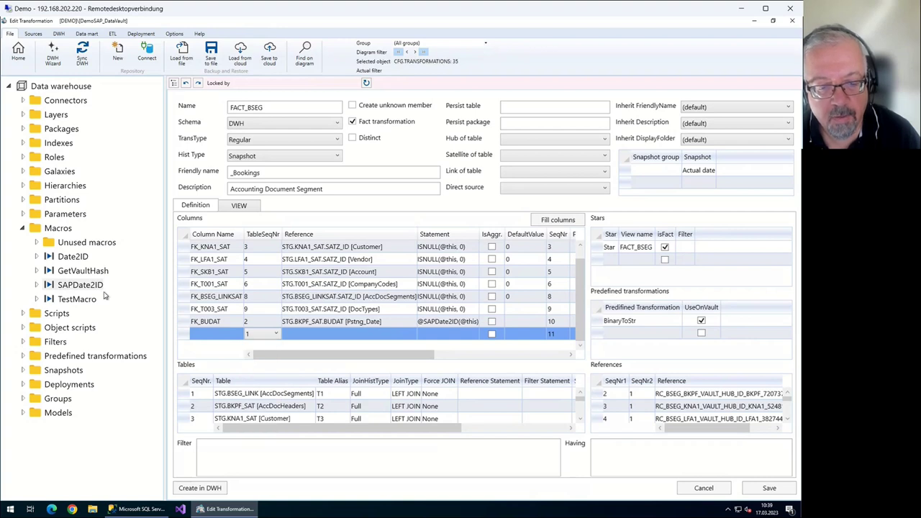
key(Return)
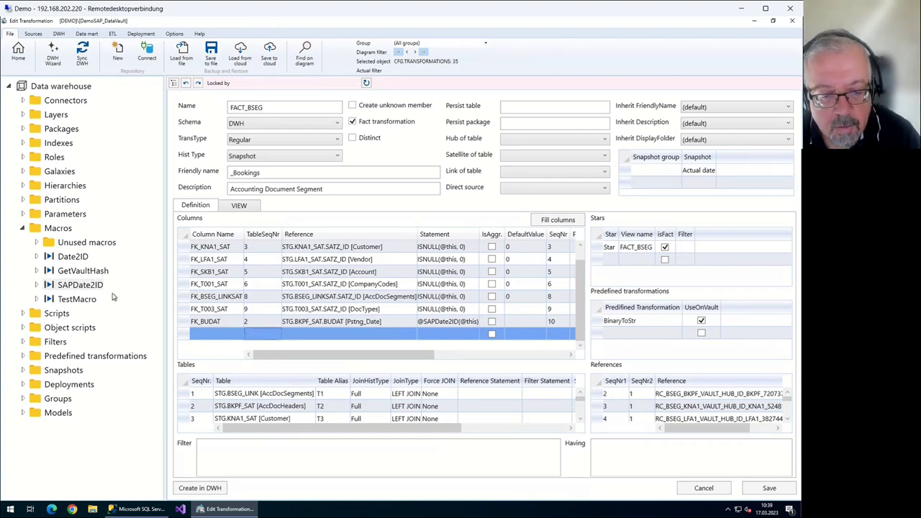
key(Escape)
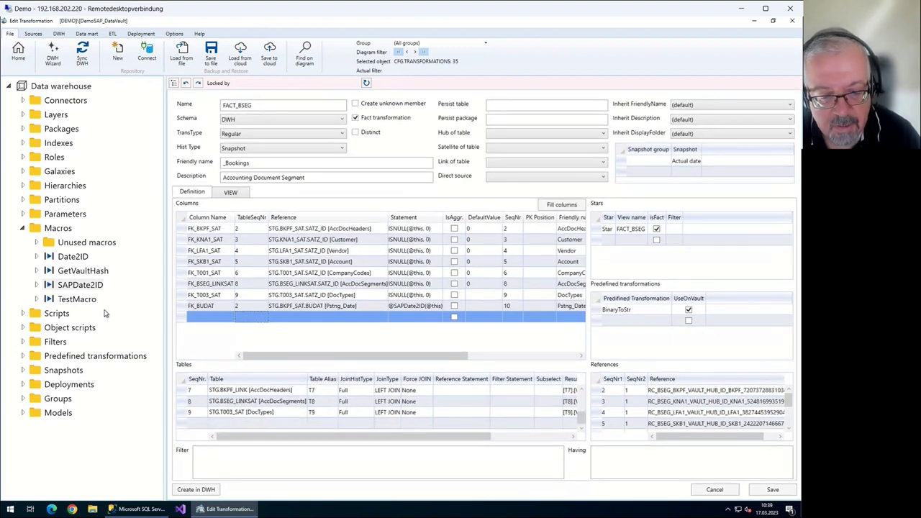
Add a column row from table 8 sourced from MENGE (Quantity)
key(alt+Down)
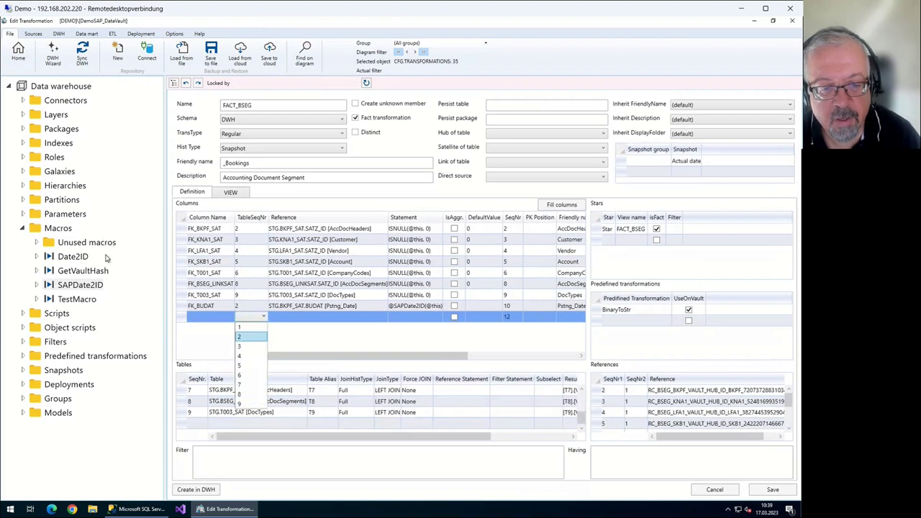
key(Down)
key(Down)
key(Down)
key(Down)
key(Down)
key(Down)
key(Return)
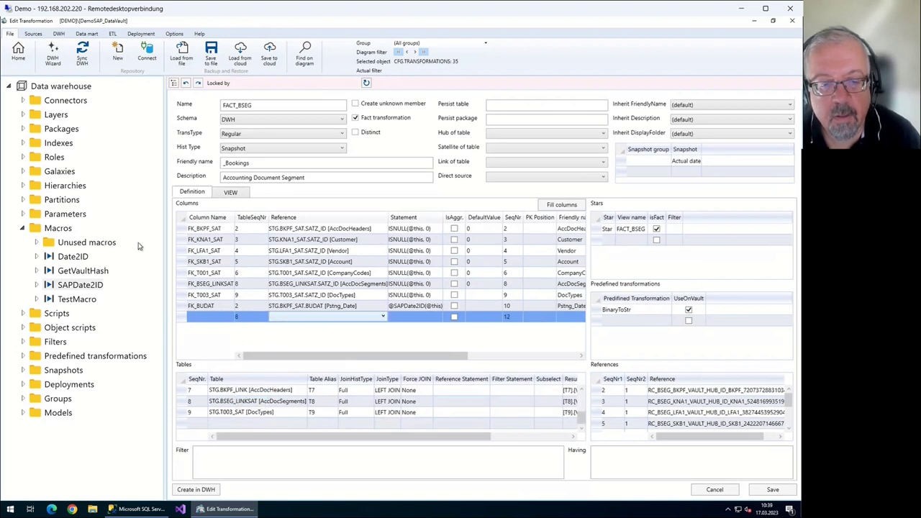
key(Tab)
key(alt+Down)
key(Page_Down)
key(Page_Down)
key(Page_Down)
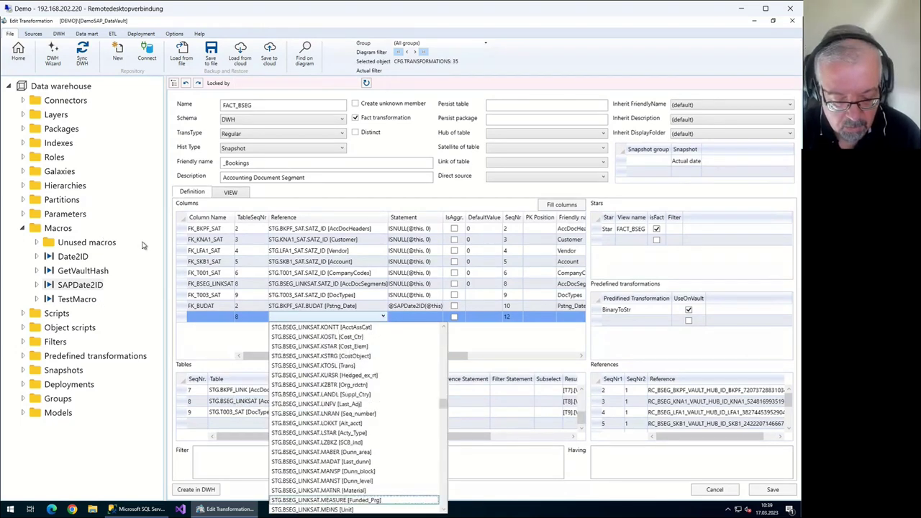
key(Return)
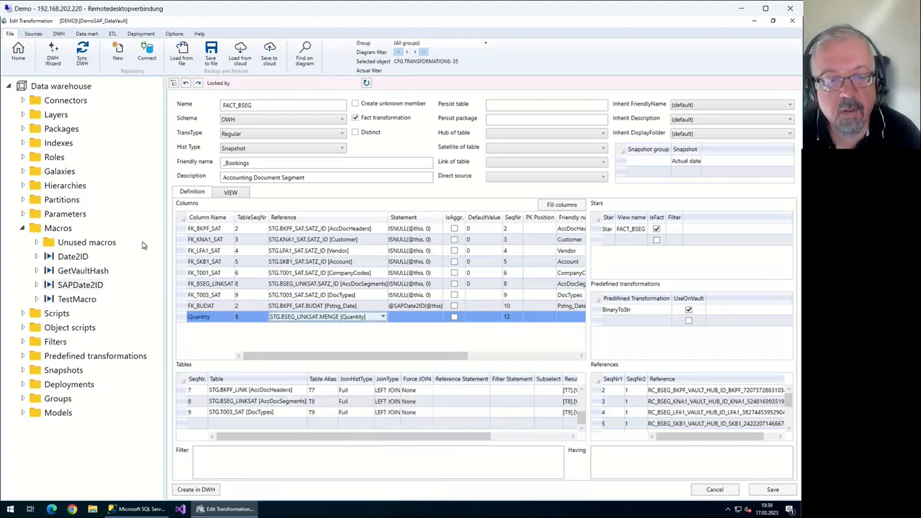
Add another table 8 column row sourced from DMBTR (Amount_LC)
key(Down)
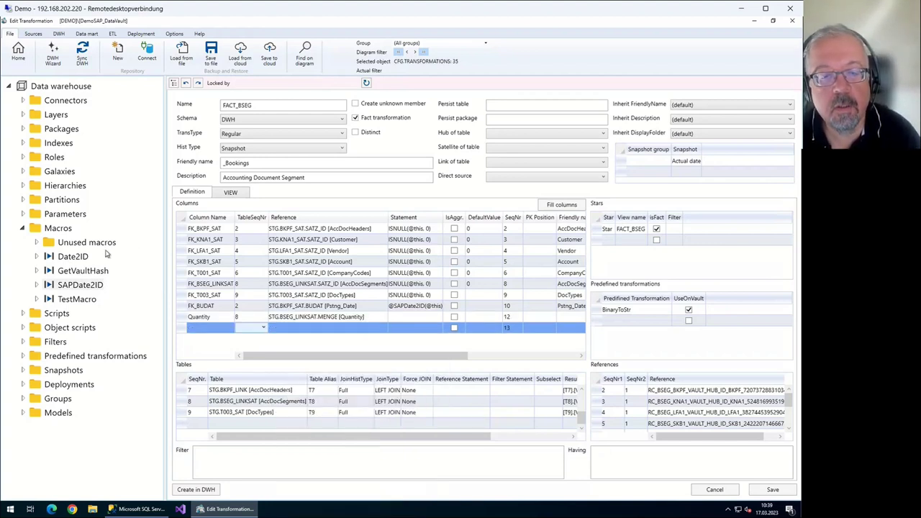
key(alt+Down)
key(Down)
key(Down)
key(Down)
key(Down)
key(Down)
key(Down)
key(Down)
key(Down)
key(Return)
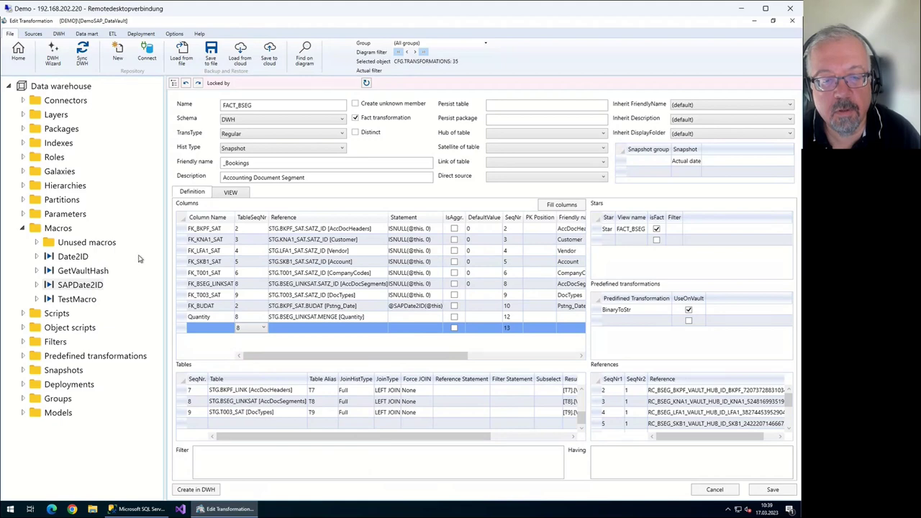
key(Tab)
key(alt+Down)
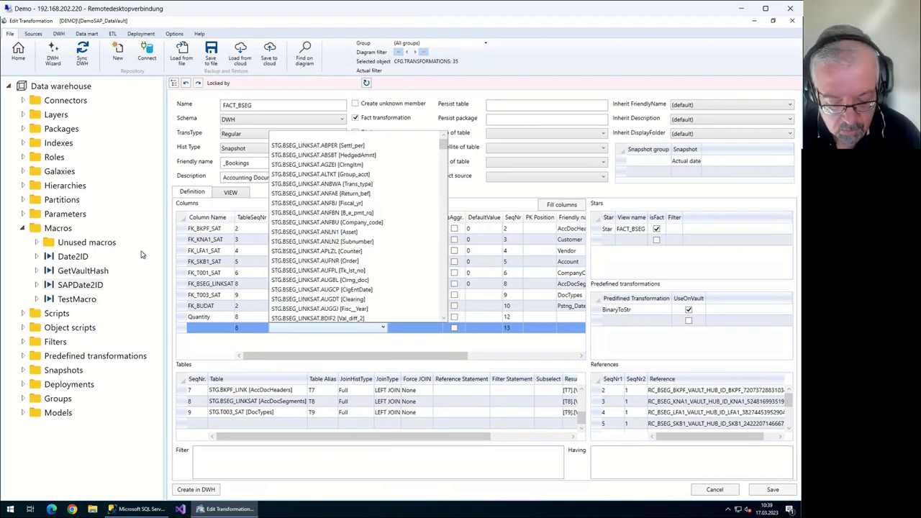
key(Down)
key(Down)
key(Down)
key(Down)
key(Down)
key(Down)
key(Down)
key(Down)
key(Down)
key(Down)
key(Down)
key(Down)
key(Down)
key(Down)
key(Down)
key(Down)
key(Down)
key(Down)
key(Down)
key(Down)
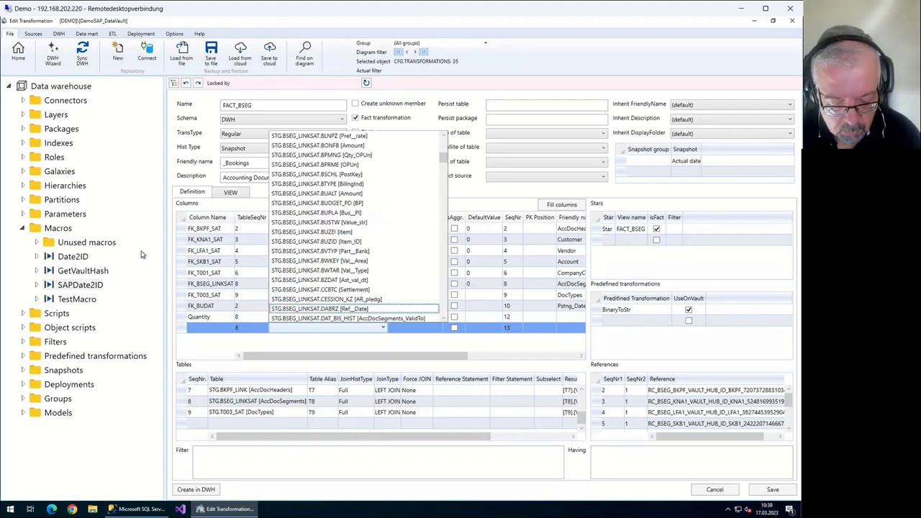
key(Down)
key(Down)
key(Down)
key(Down)
key(Down)
key(Down)
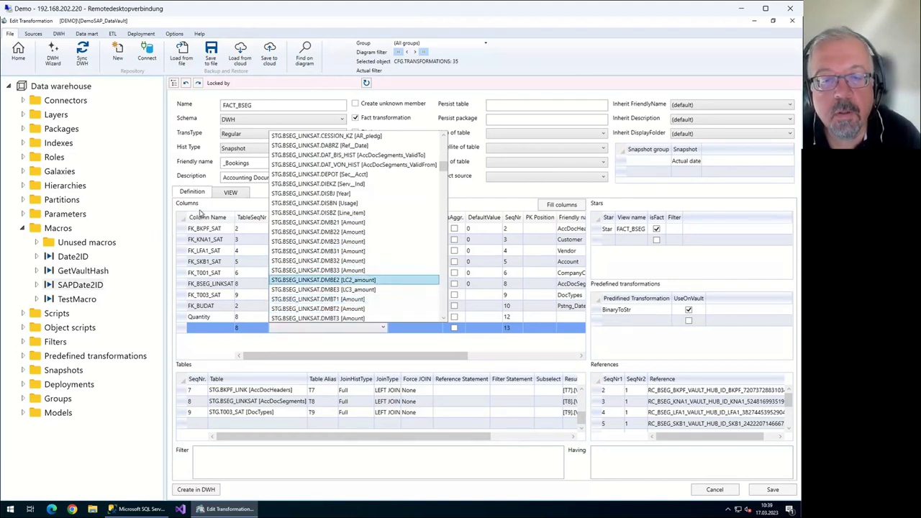
key(Down)
key(Down)
key(Down)
key(Down)
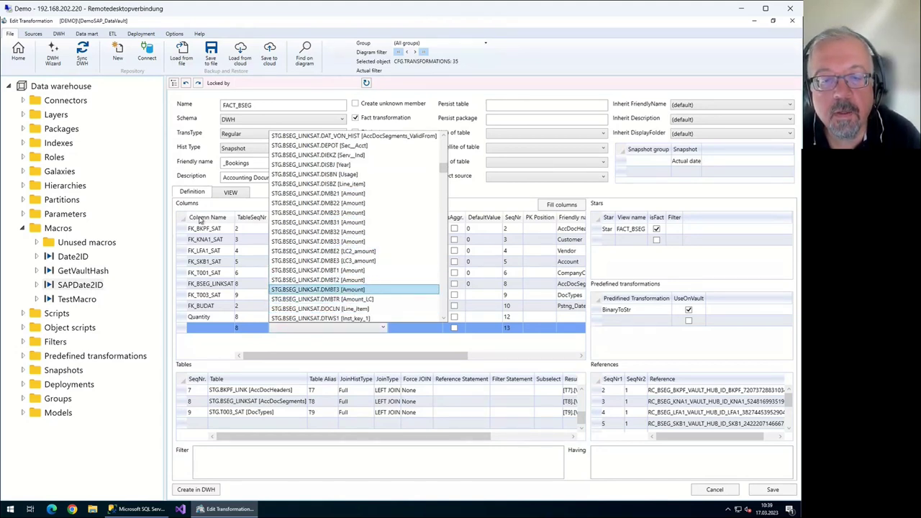
key(Down)
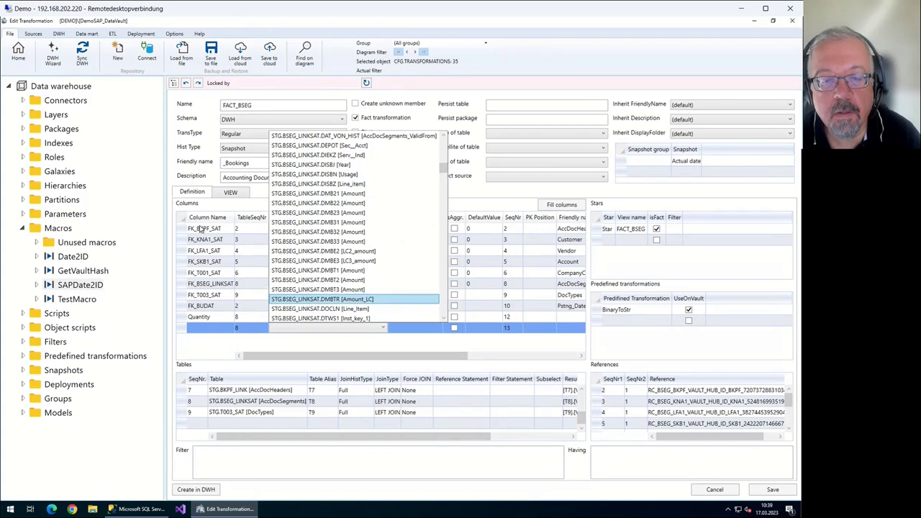
key(Return)
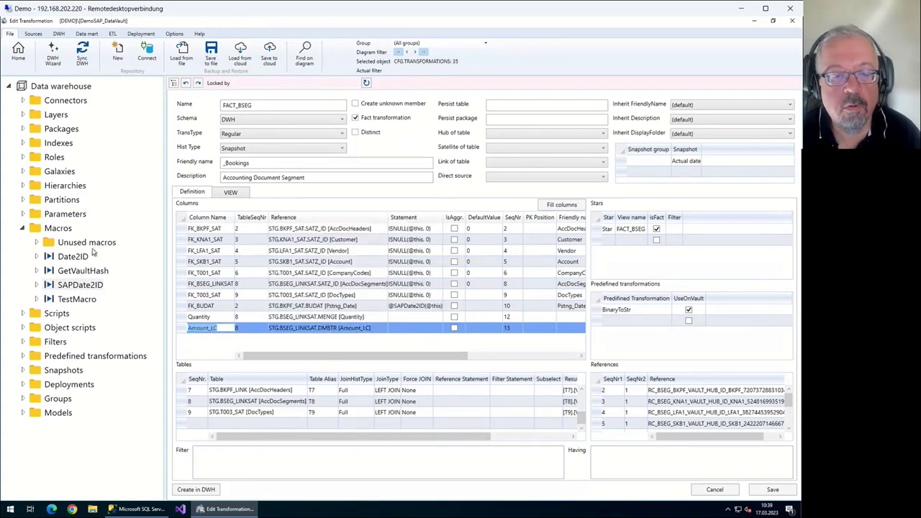
Rename Amount_LC to Amount and dismiss the null TransformationID error
key(End)
key(BackSpace)
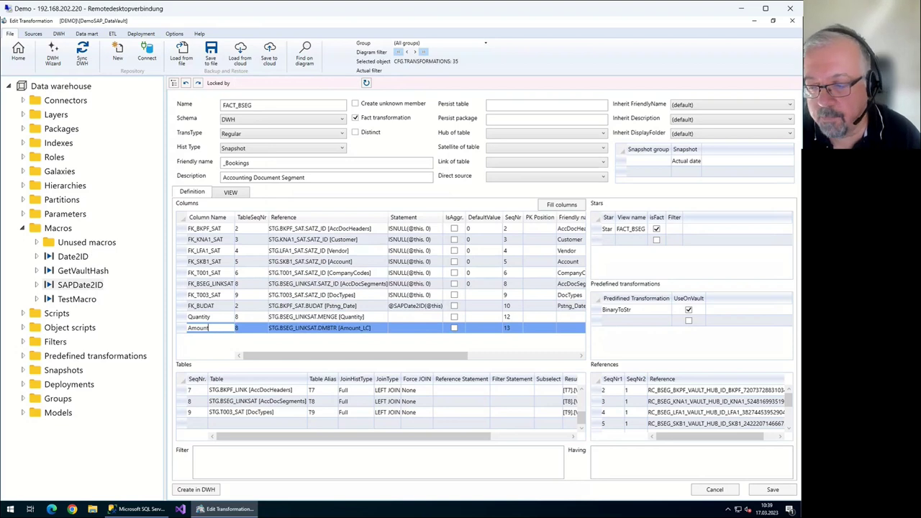
key(Return)
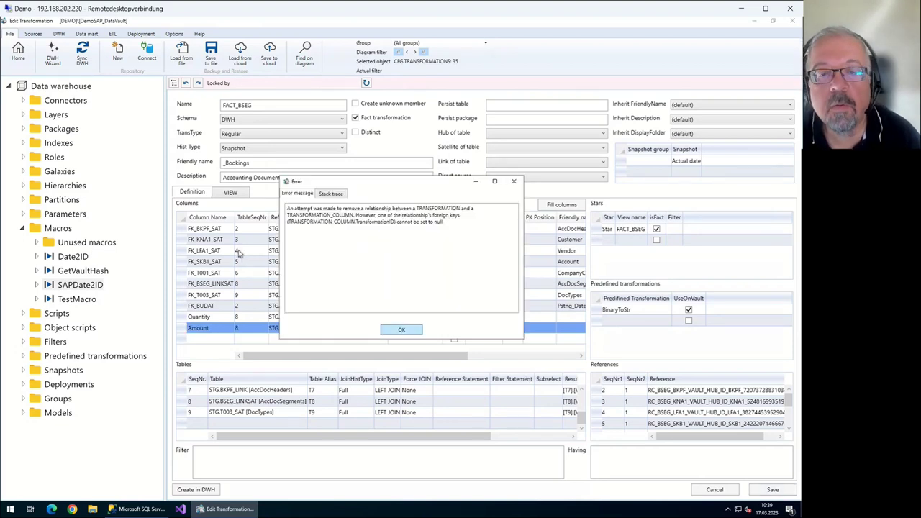
key(Return)
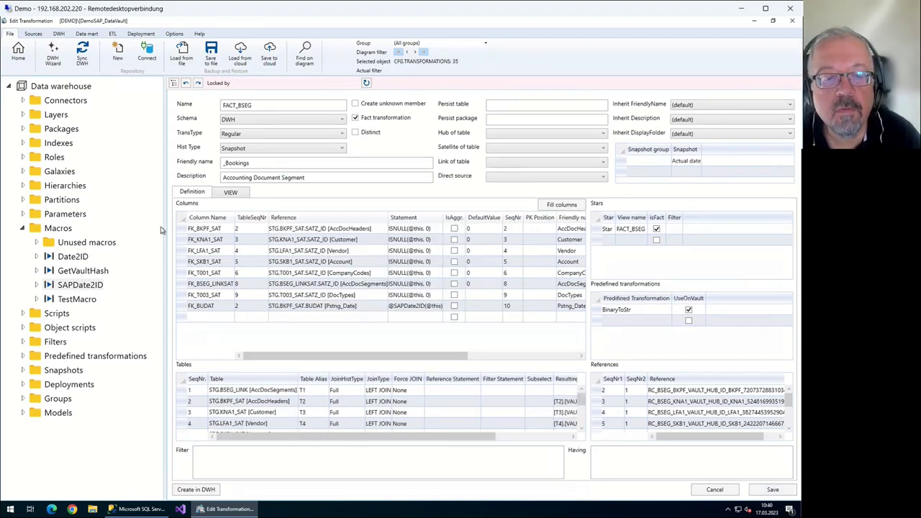
Add a Quantity column from table 8's MENGE field in BSEG_LINKSAT
key(alt+Down)
key(Down)
key(Down)
key(Down)
key(Down)
key(Down)
key(Down)
key(Down)
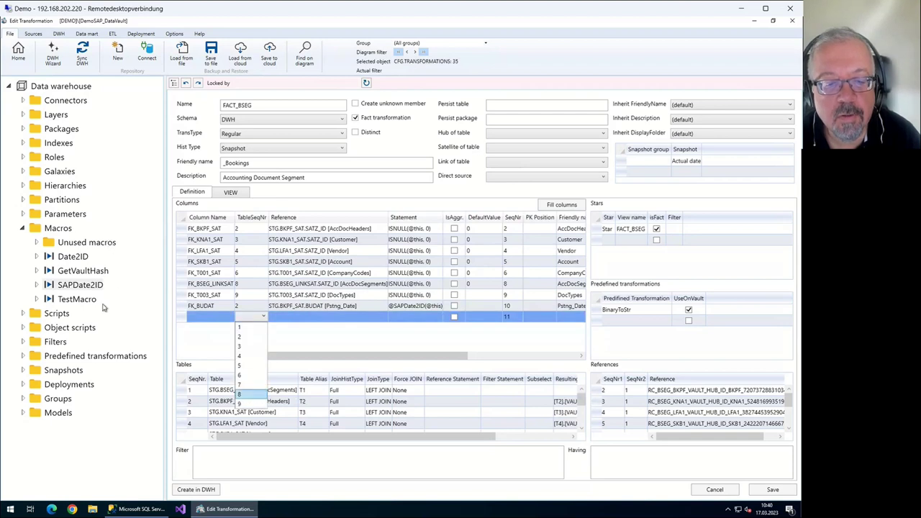
key(Return)
key(Tab)
key(alt+Down)
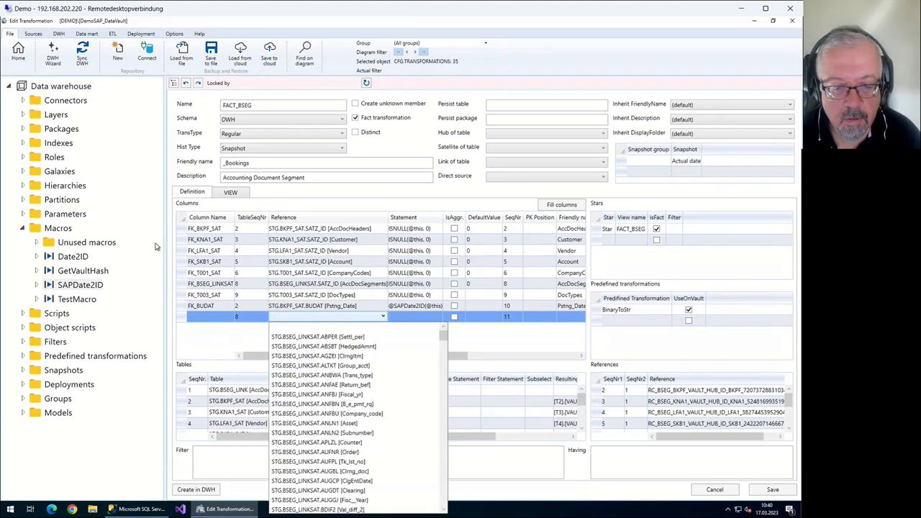
text(menge)
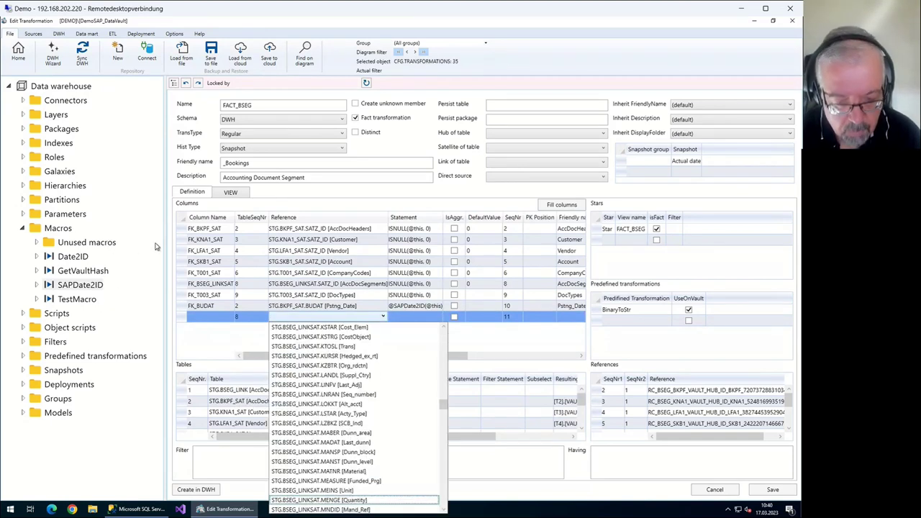
text(mndid)
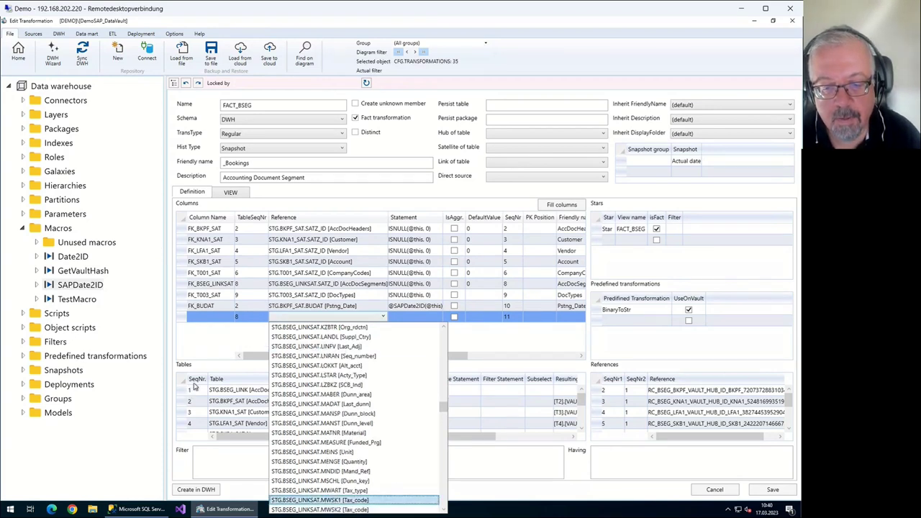
key(Up)
key(Return)
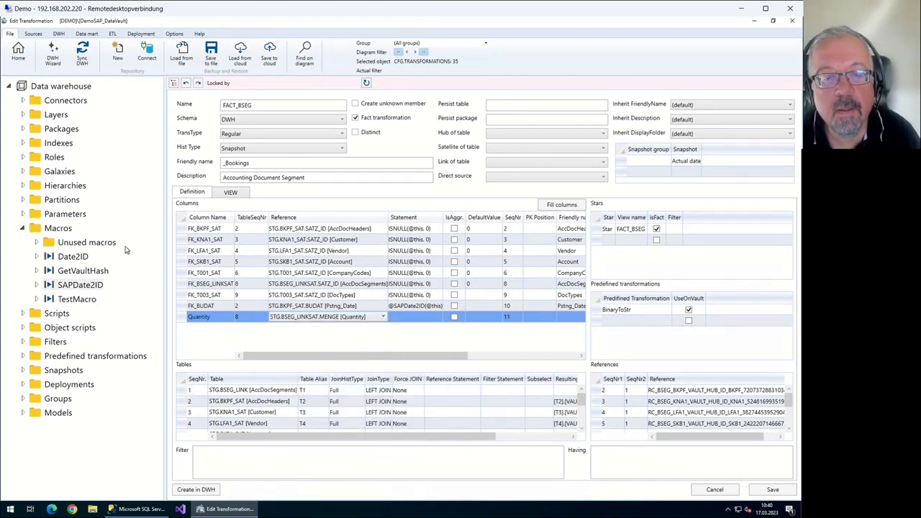
Add an Amount column from table 8's DMBTR field and return to the flow diagram
key(Down)
key(alt+Down)
text(8)
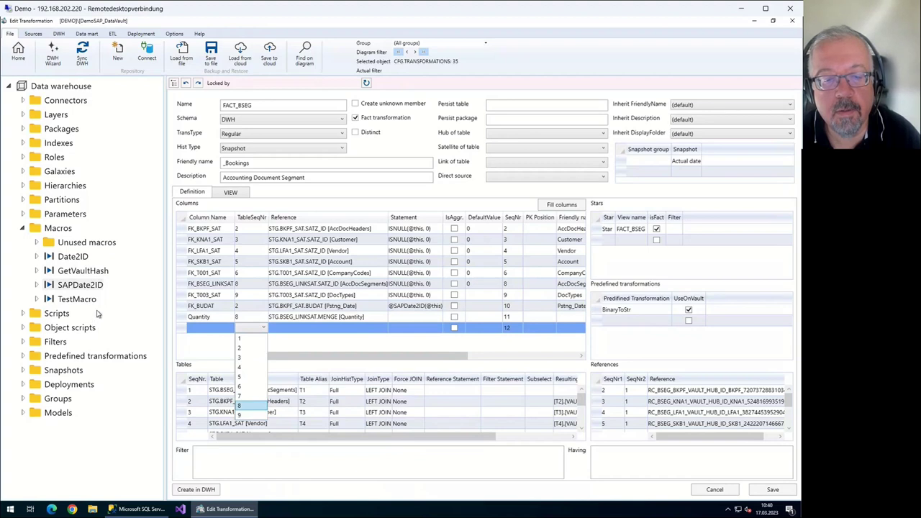
key(Return)
key(Tab)
key(Down)
key(Down)
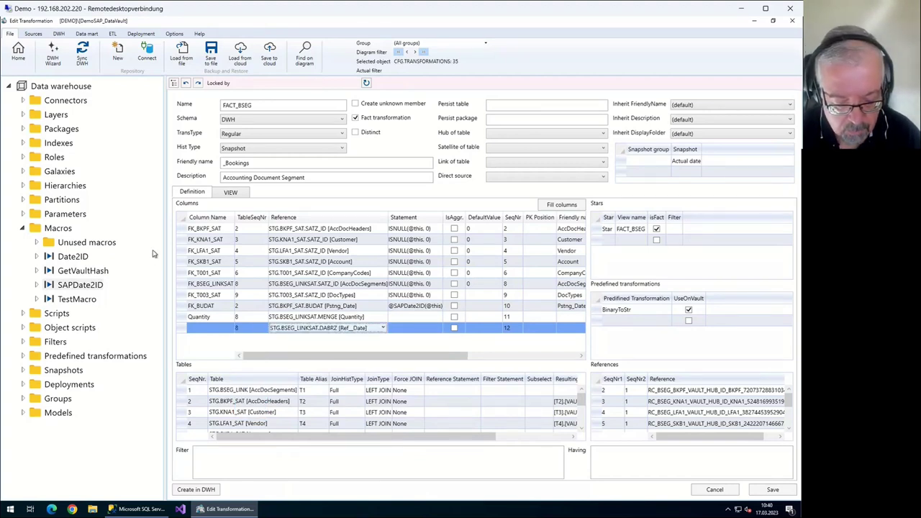
key(Down)
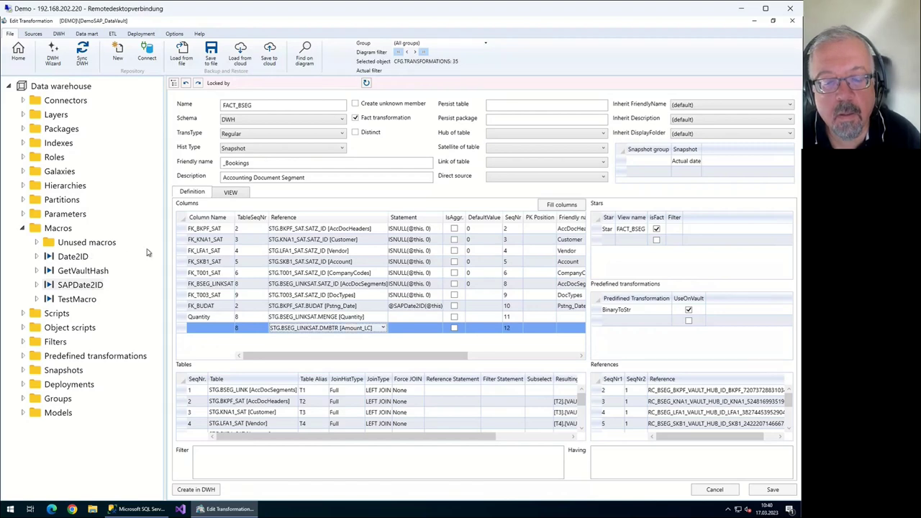
key(alt+Down)
key(Return)
key(shift+Tab)
key(shift+Tab)
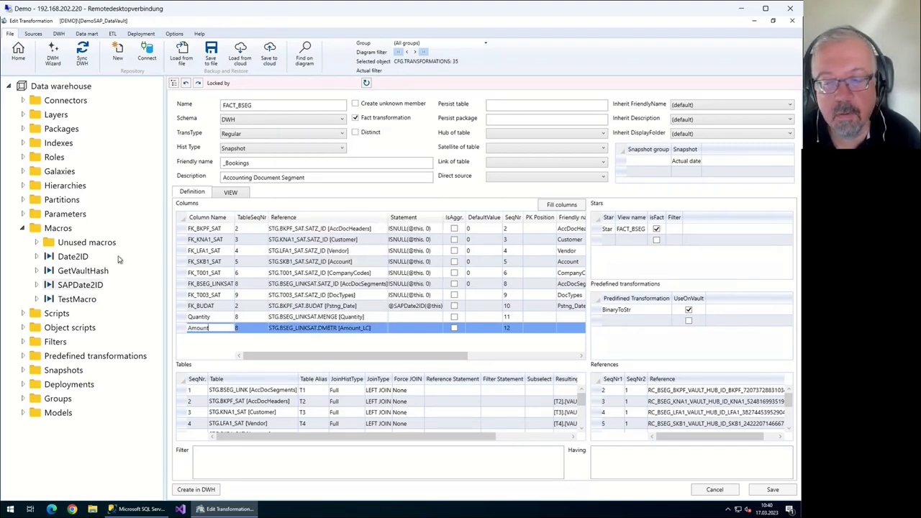
key(Return)
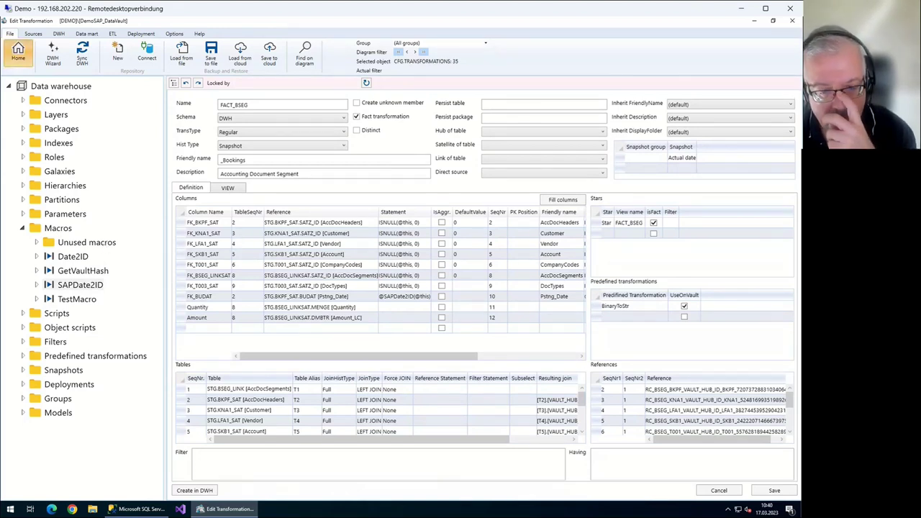
click(18, 53)
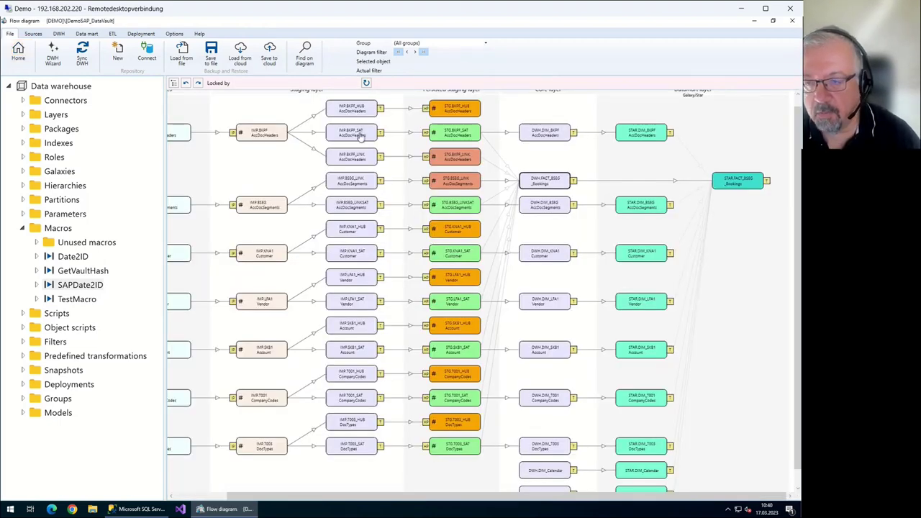
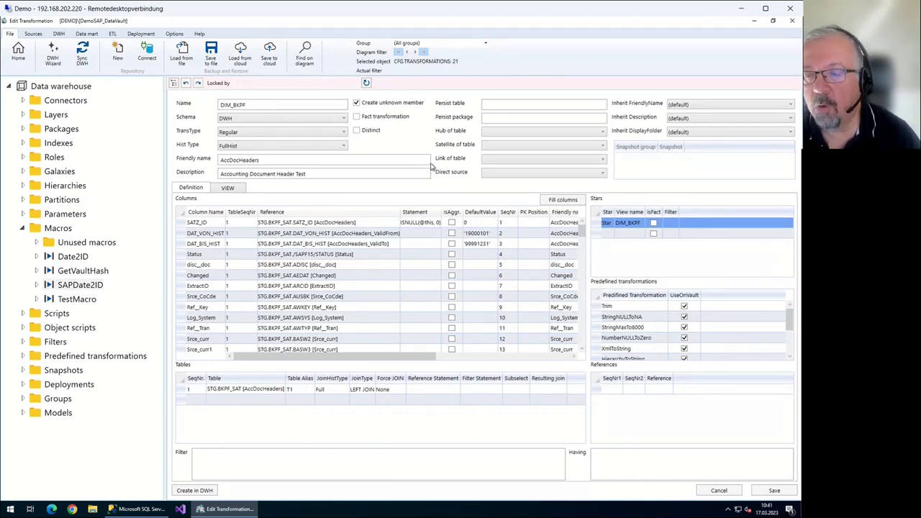
Open the DWH.FACT_BSEG core transformation to review it, then return to the flow diagram
click(21, 50)
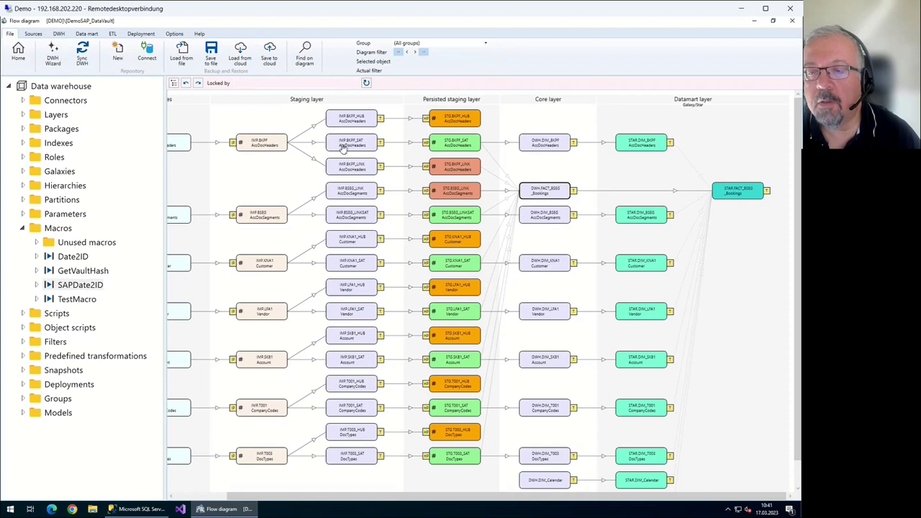
double_click(351, 141)
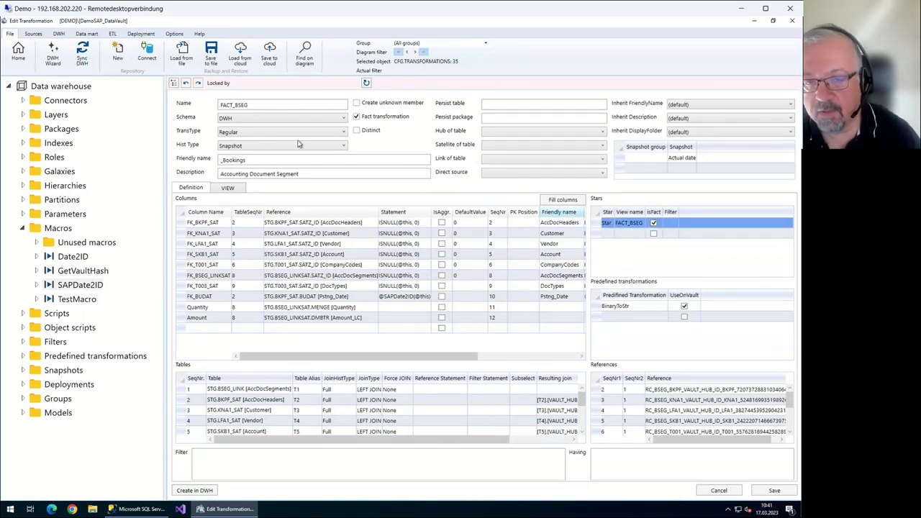
click(18, 52)
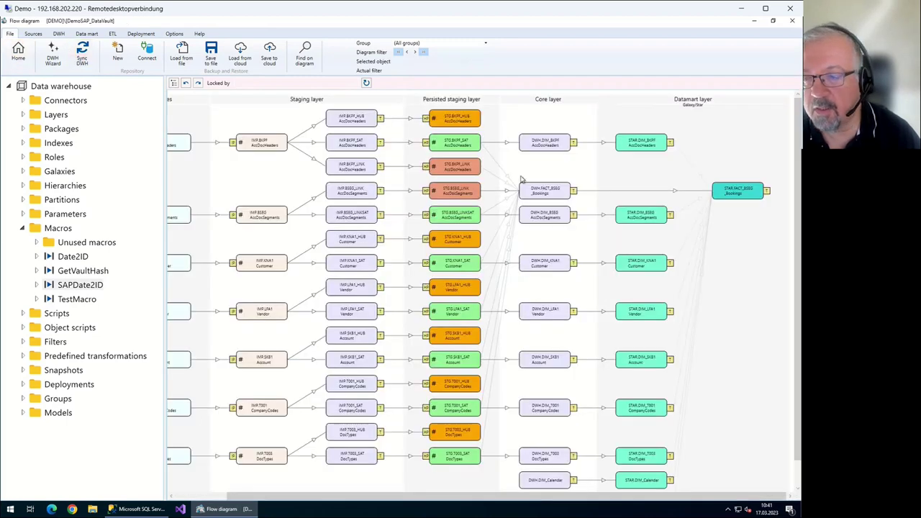
scroll(461, 141, down, 1)
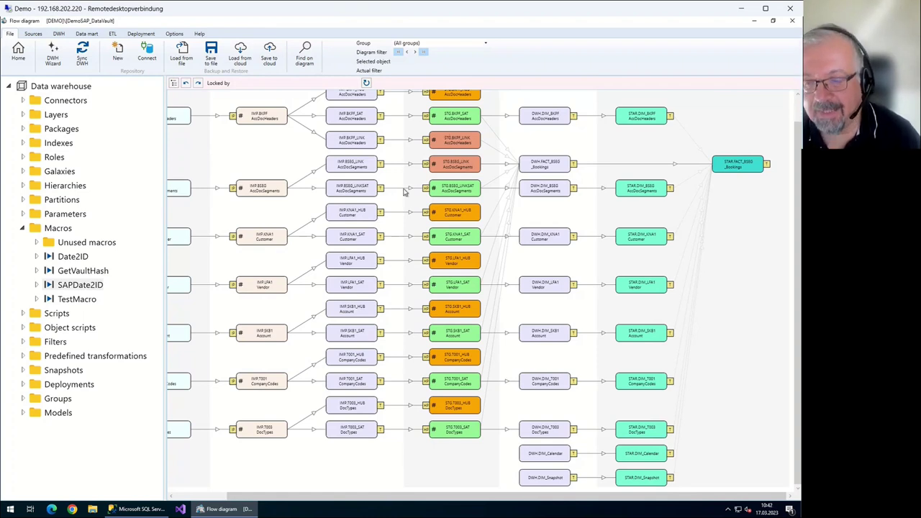
scroll(410, 201, up, 1)
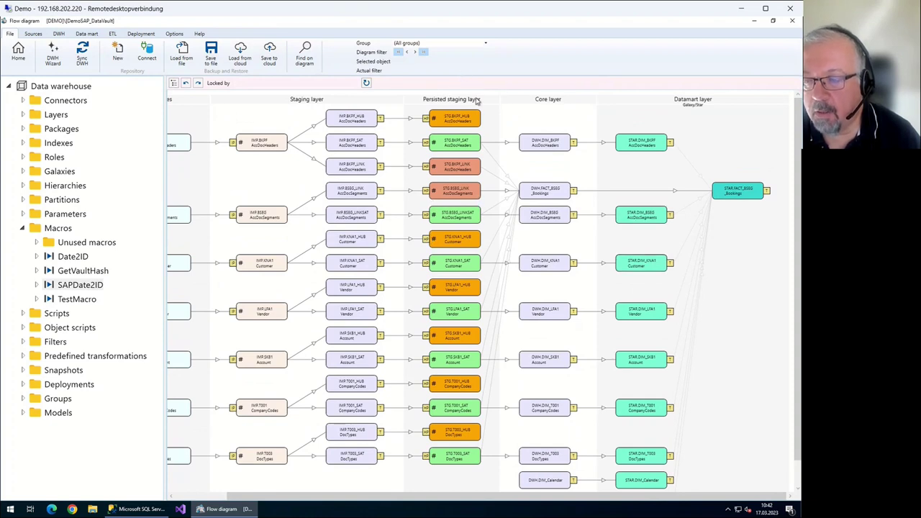
scroll(467, 239, down, 1)
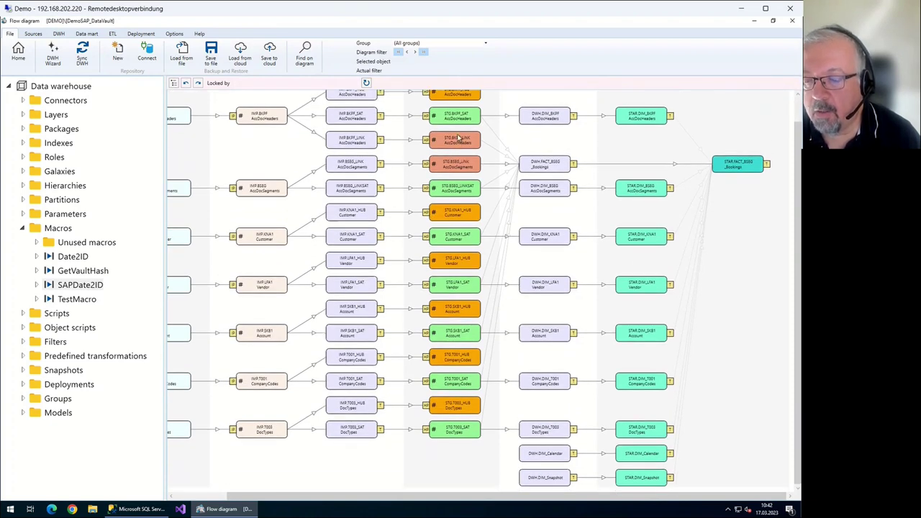
scroll(479, 198, up, 1)
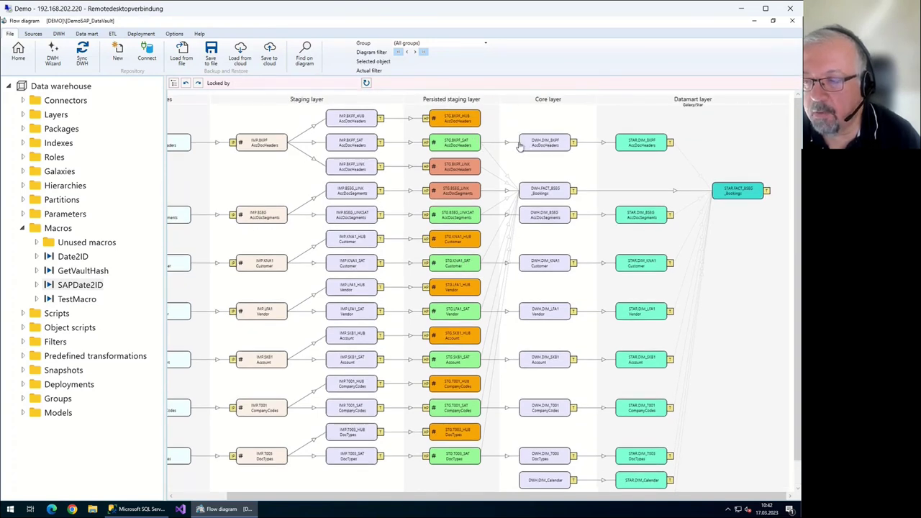
Open the STAR.FACT_BSEG fact table editor and browse its columns for a measure
double_click(519, 146)
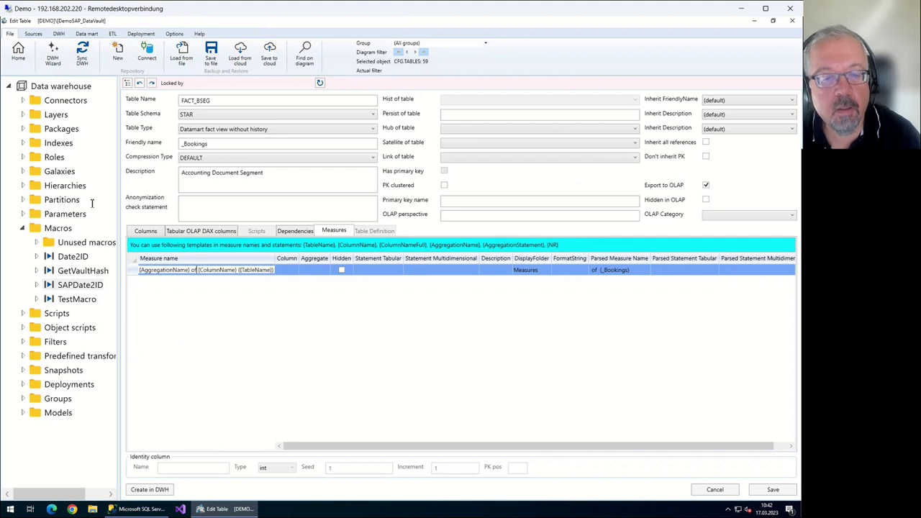
key(Down)
key(Down)
key(Down)
key(Down)
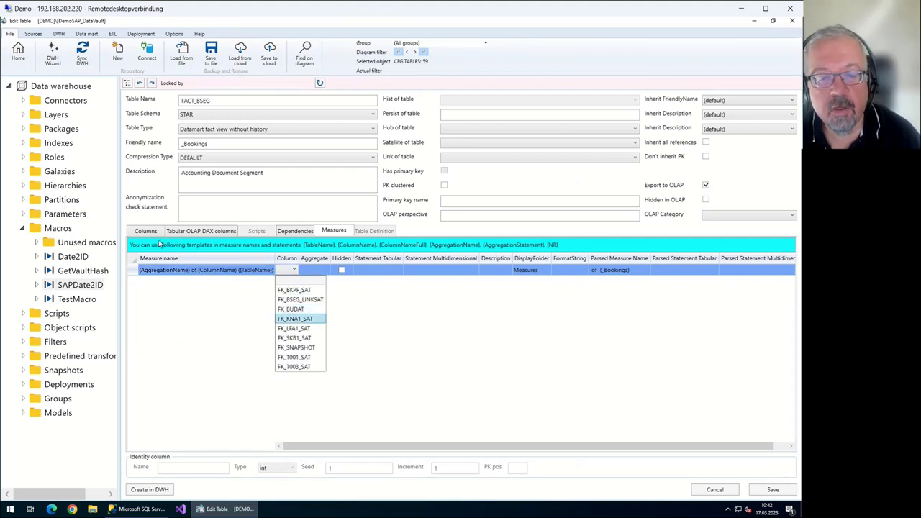
key(Down)
key(Down)
key(Up)
key(Up)
key(Up)
key(Escape)
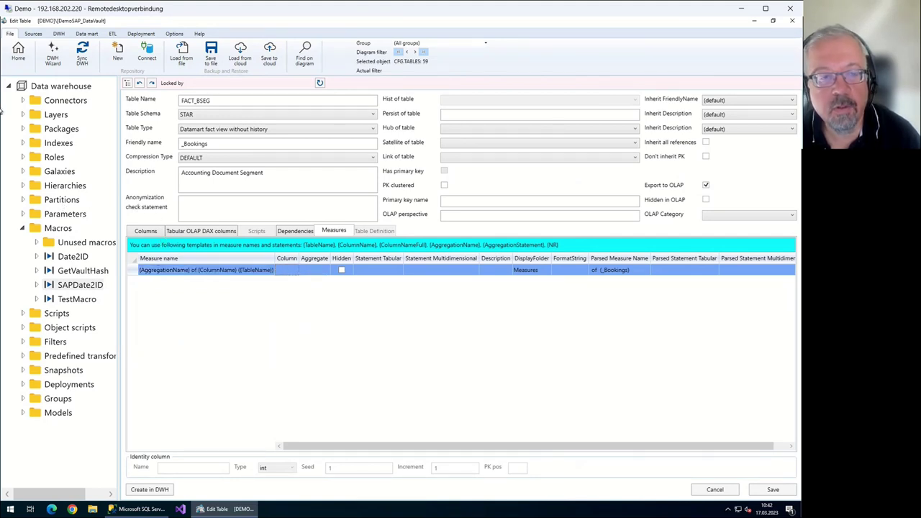
Close the table editor and start a full Sync DWH synchronization
key(Escape)
key(Return)
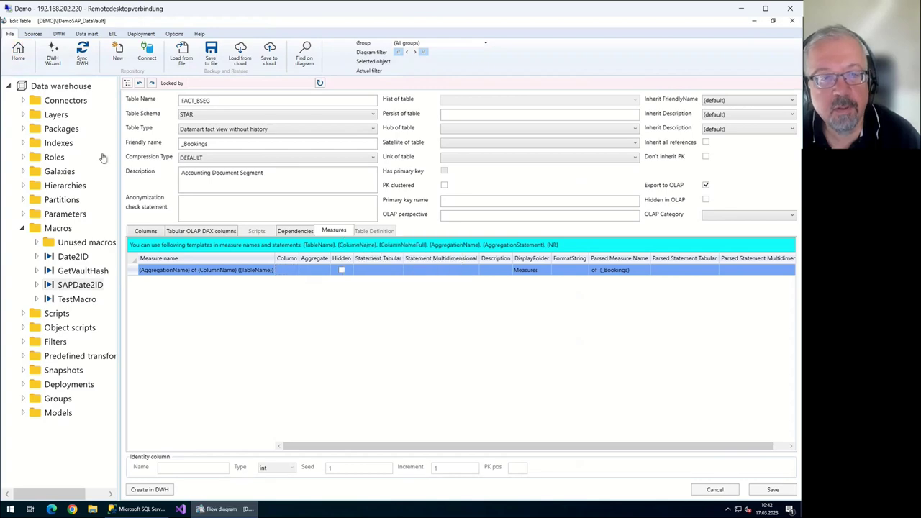
click(82, 52)
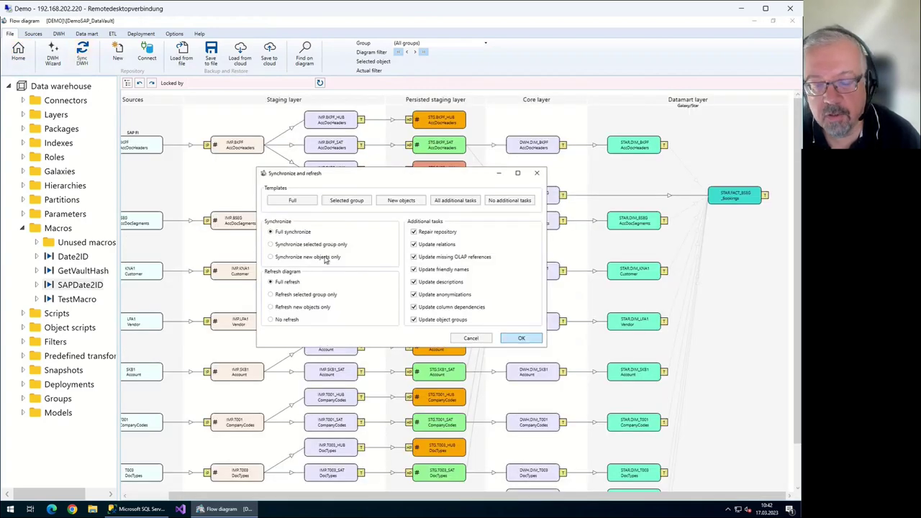
key(Return)
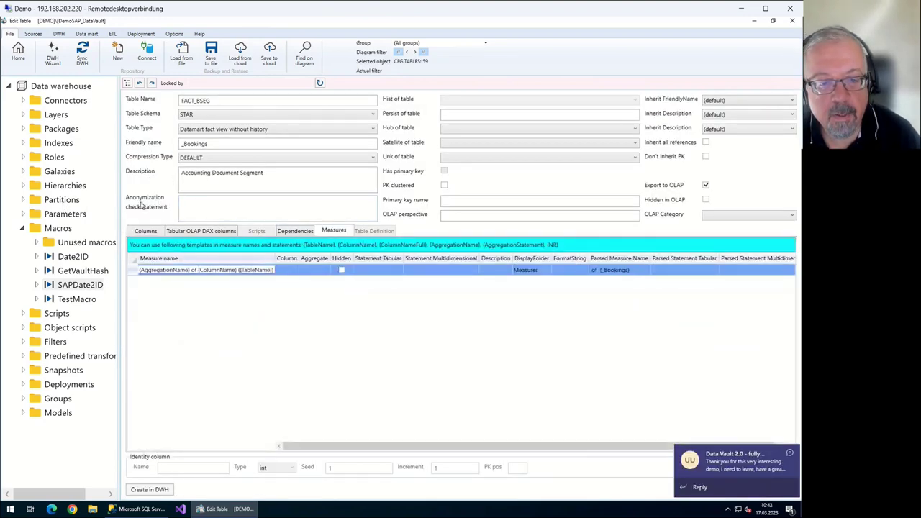
Add a first measure using Amount with Sum aggregation
key(Tab)
key(Down)
key(Down)
key(Down)
key(Down)
key(Down)
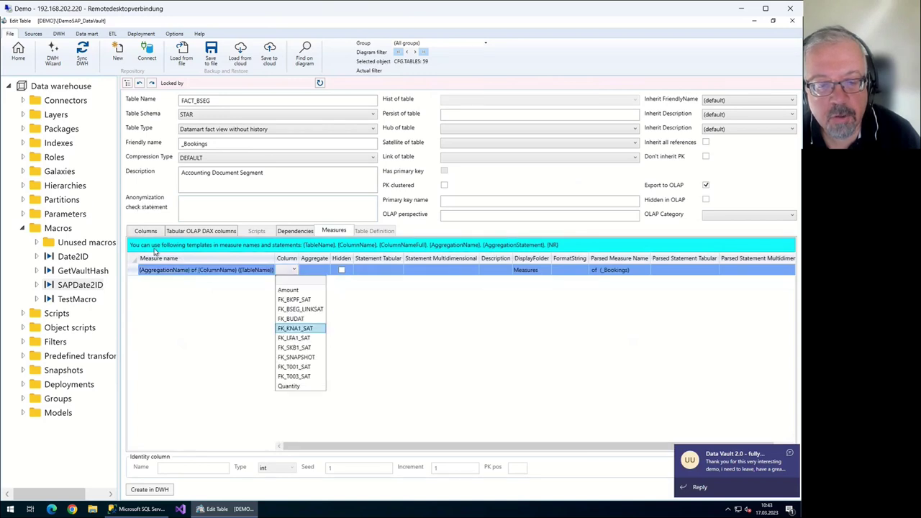
key(Up)
key(Up)
key(Up)
key(Up)
key(Return)
key(Tab)
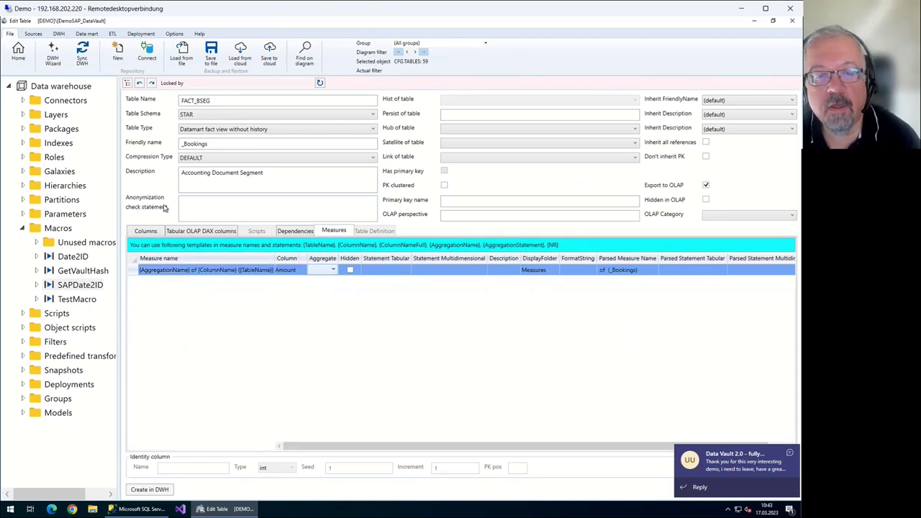
key(Down)
key(Down)
key(Down)
key(Down)
key(Down)
key(Return)
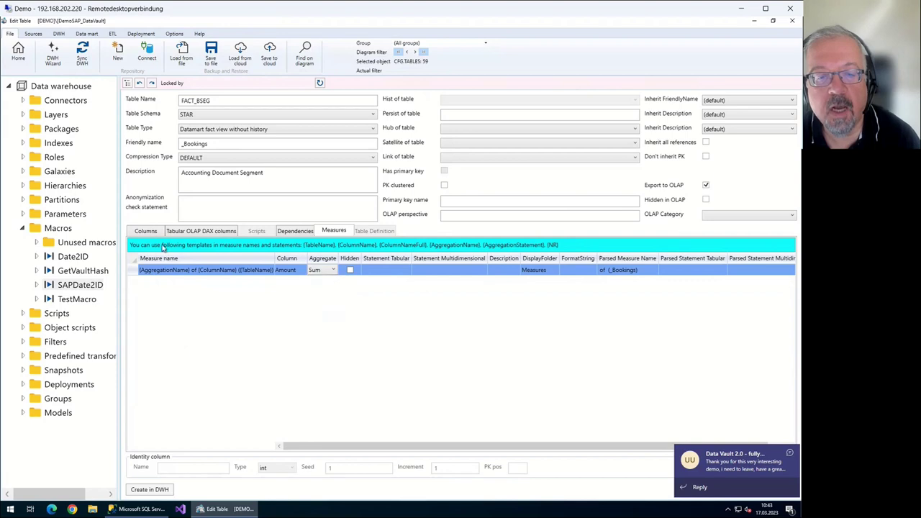
Add a second measure using Quantity with Sum aggregation
key(Down)
key(Tab)
key(Down)
key(Down)
key(Down)
key(Down)
key(Down)
key(Down)
key(Down)
key(Down)
key(Down)
key(Down)
key(Down)
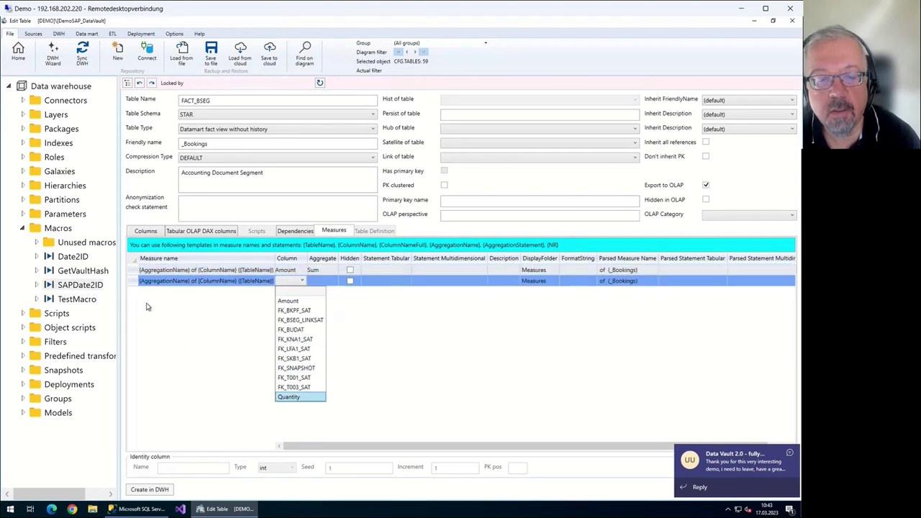
key(Return)
key(Tab)
key(Down)
key(Down)
key(Down)
key(Down)
key(Down)
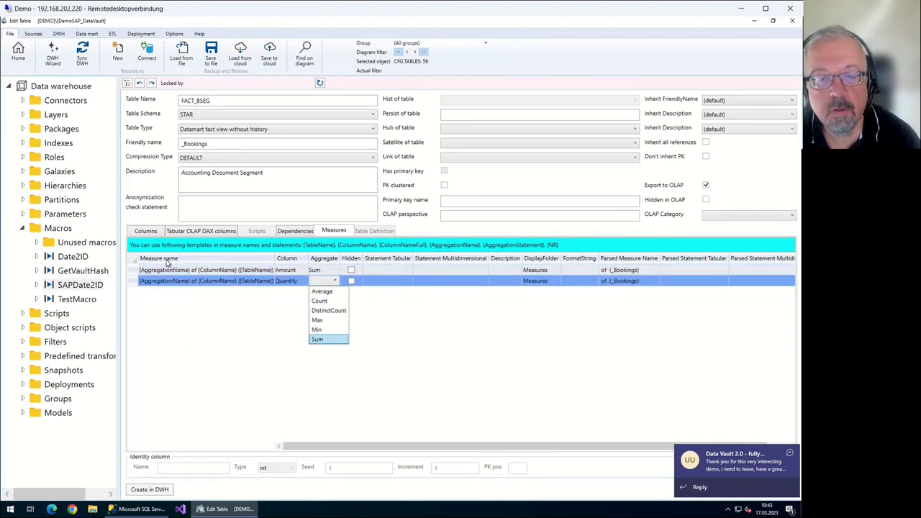
key(Return)
key(Down)
key(Tab)
key(Down)
key(Down)
key(Down)
key(Down)
key(Down)
key(Down)
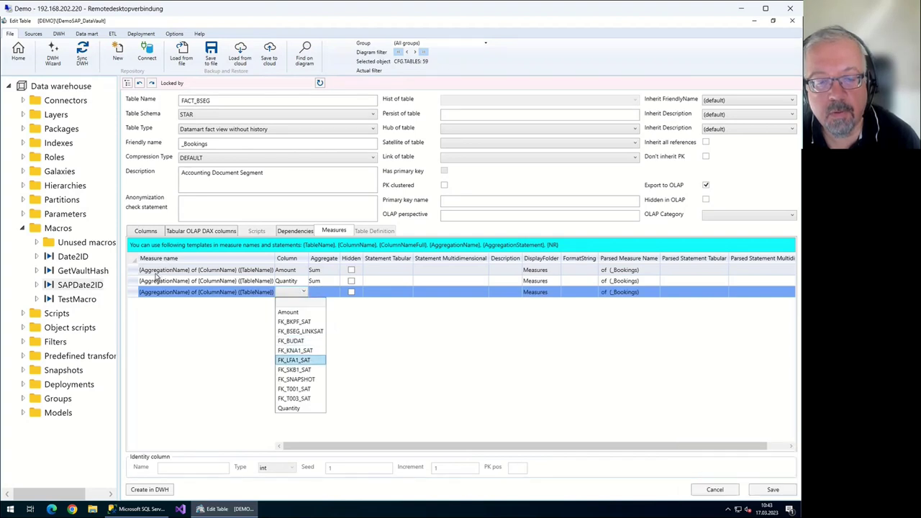
Add a vendor measure on FK_LFA1_SAT with DistinctCount aggregation
key(Return)
key(Tab)
key(Down)
key(Down)
key(Down)
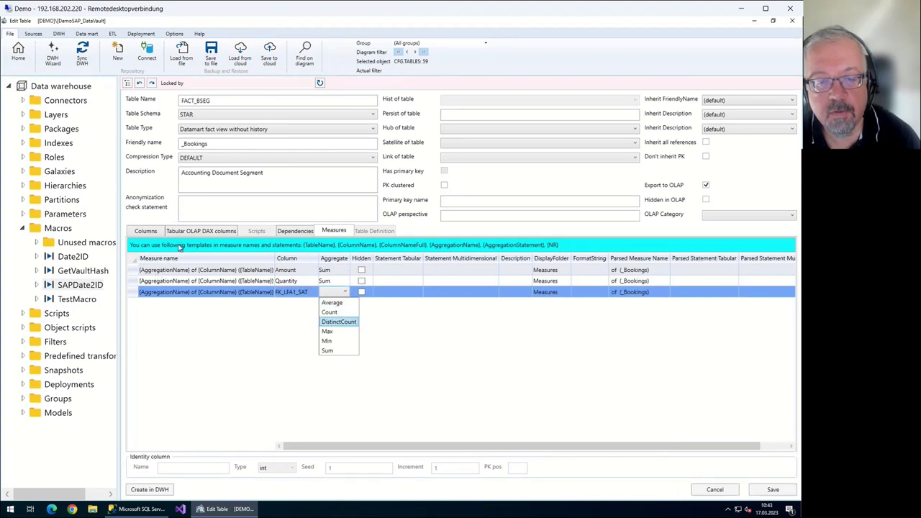
key(Return)
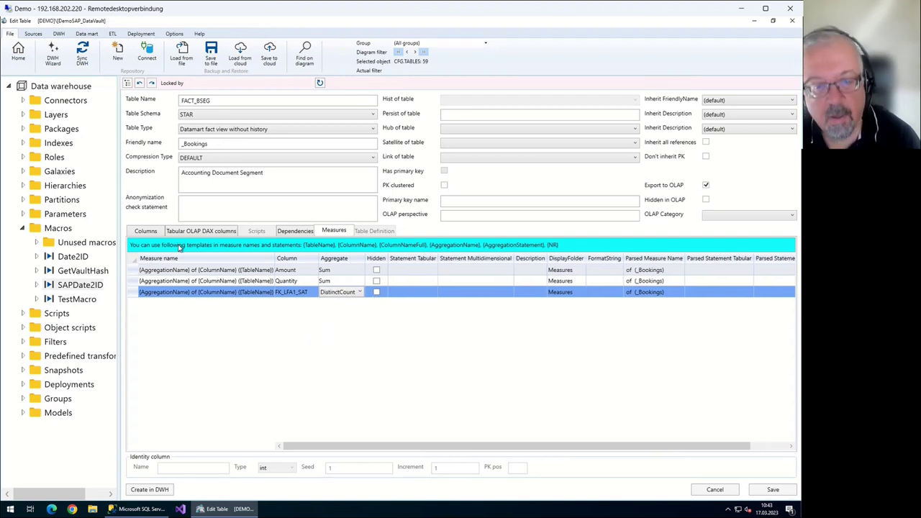
Add a customer measure on FK_KNA1_SAT with DistinctCount aggregation
key(Down)
key(Tab)
key(Down)
key(Down)
key(Down)
key(Down)
key(Down)
key(Down)
key(Down)
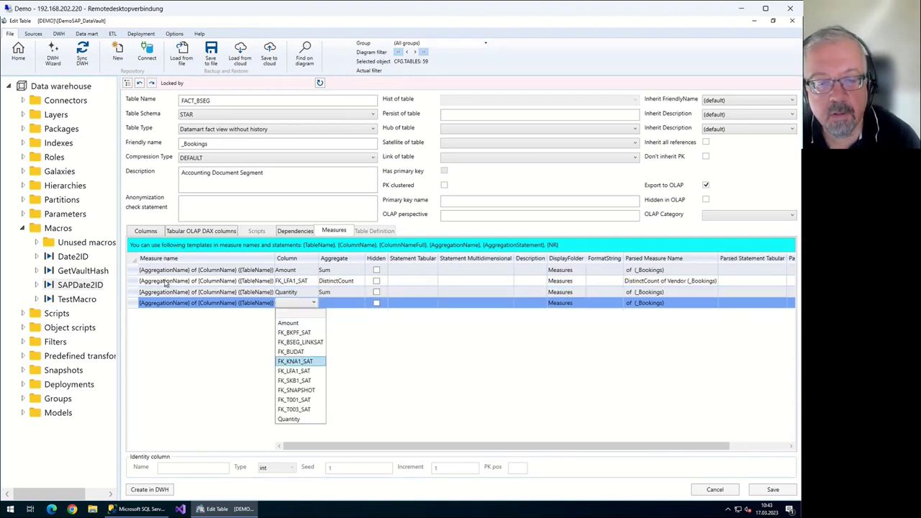
key(Up)
key(Up)
key(Return)
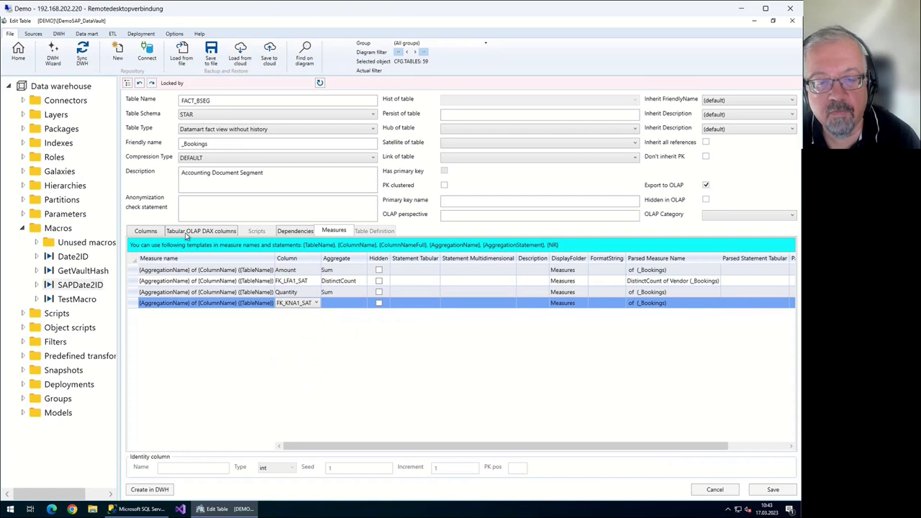
key(Tab)
key(Down)
key(Down)
key(Down)
key(Return)
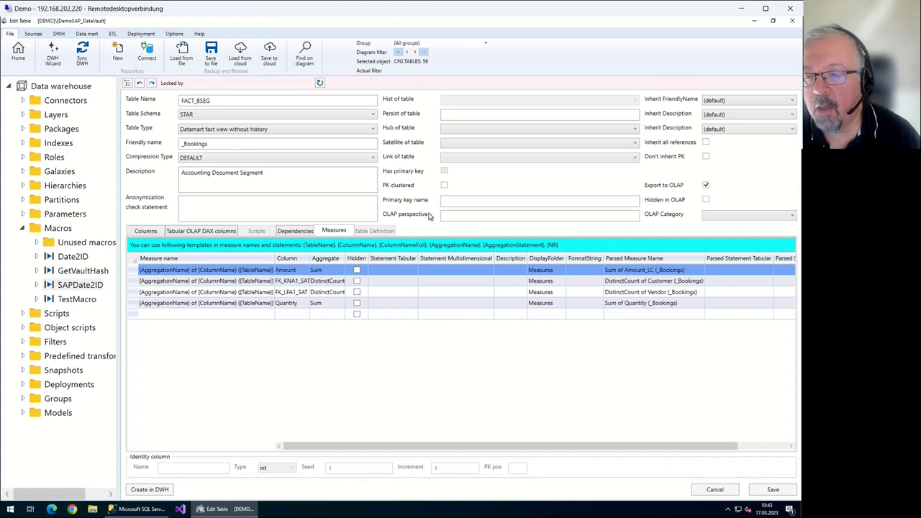
key(Down)
key(Down)
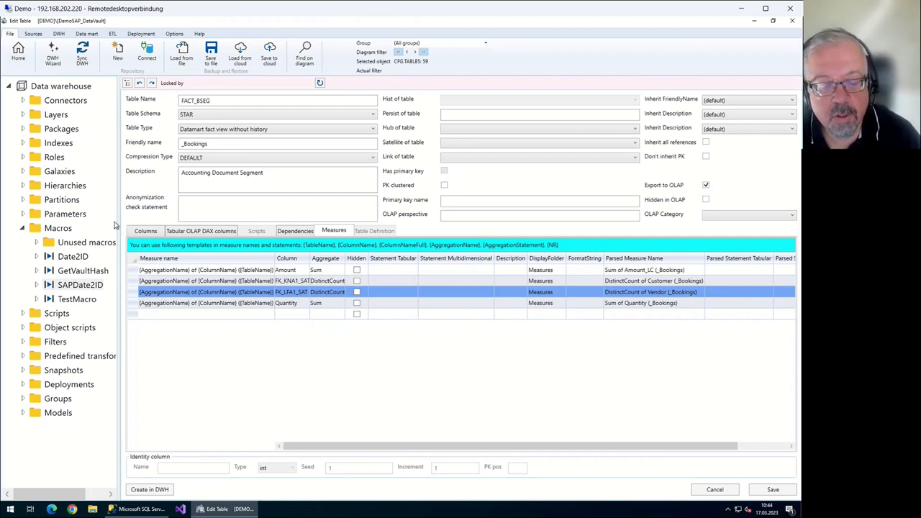
Insert a fifth measure row and reset it to the default measure-name template
key(F2)
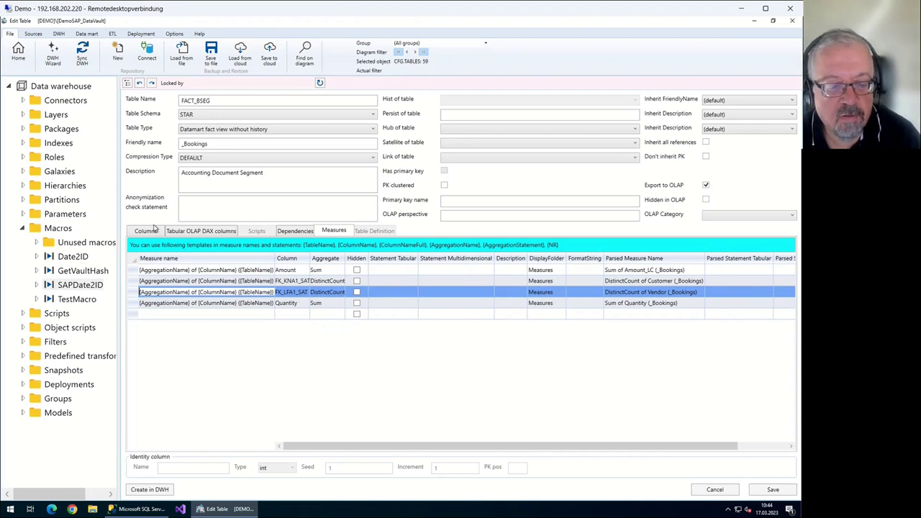
key(Escape)
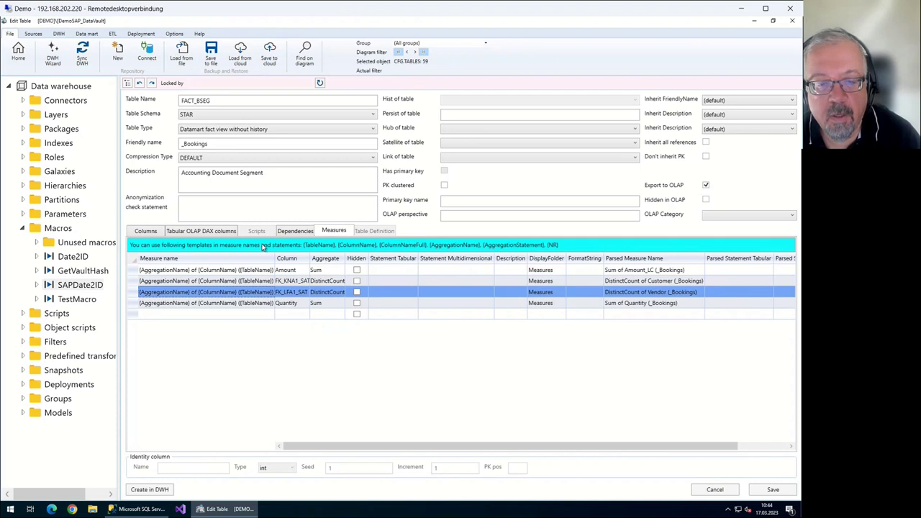
key(Insert)
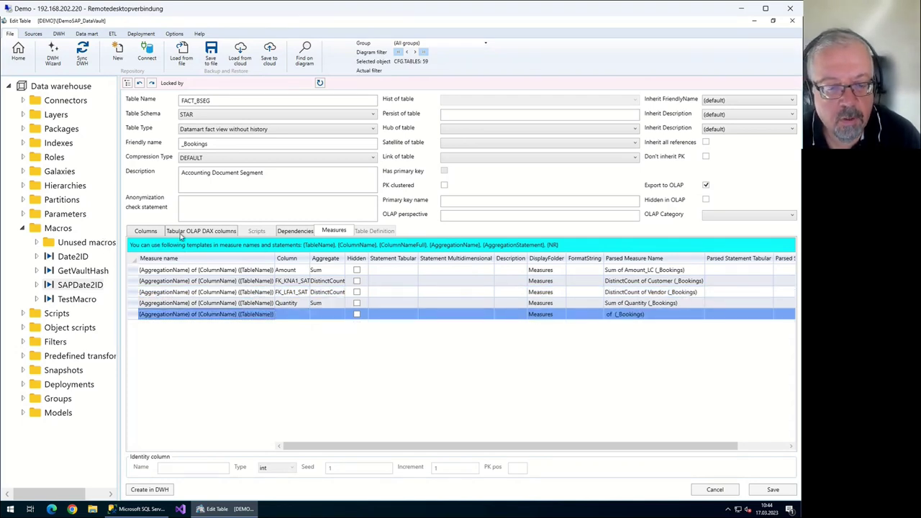
key(Tab)
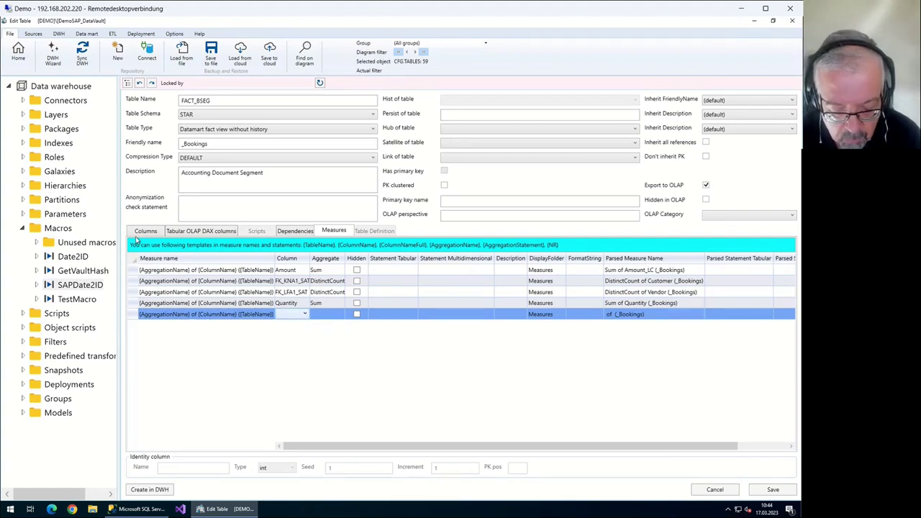
key(Escape)
key(Escape)
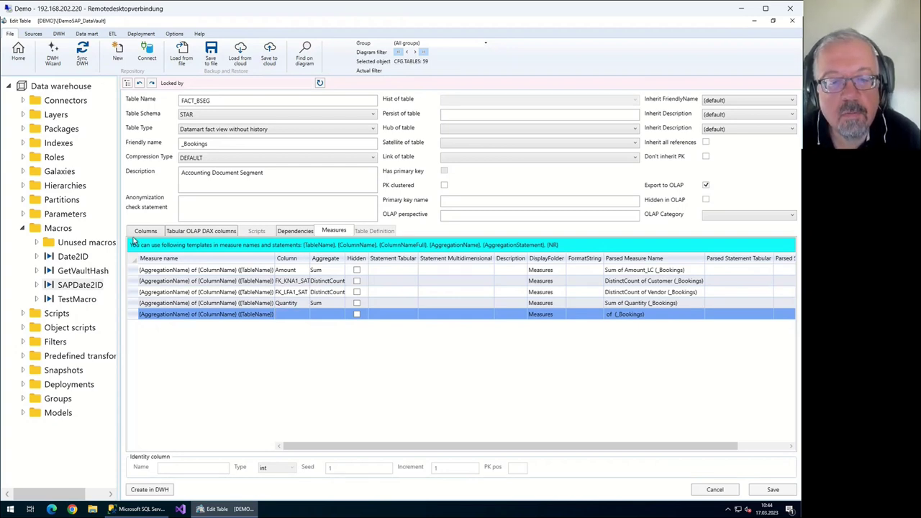
key(F2)
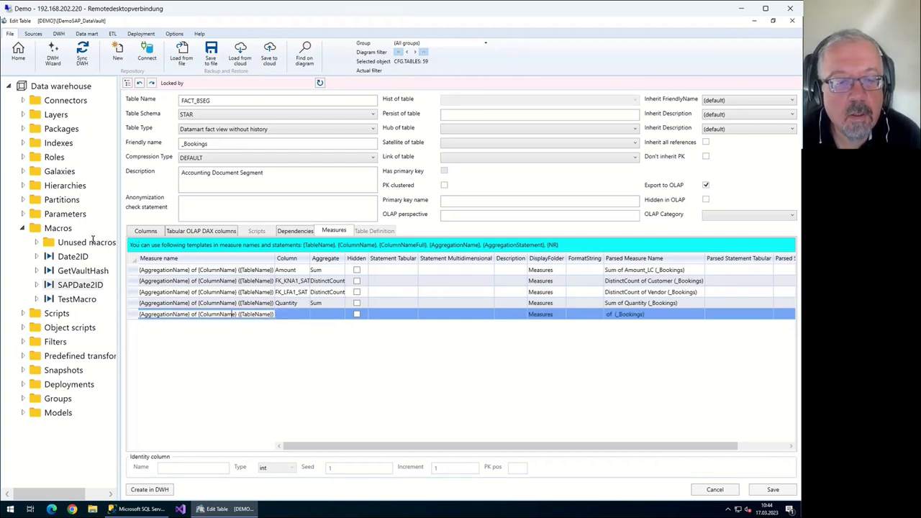
Name the new measure count_rows with tabular statement ROWCOUNT('_Bookings')
text(cou)
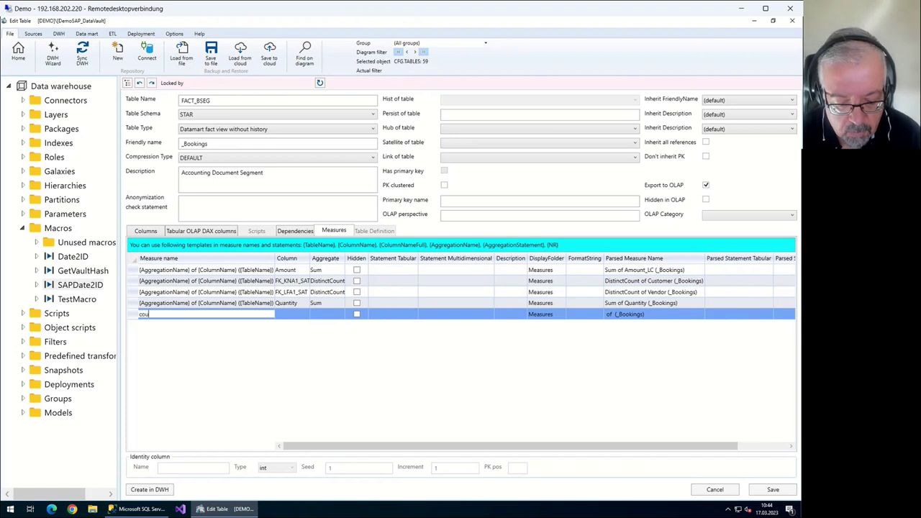
text(nt_rows)
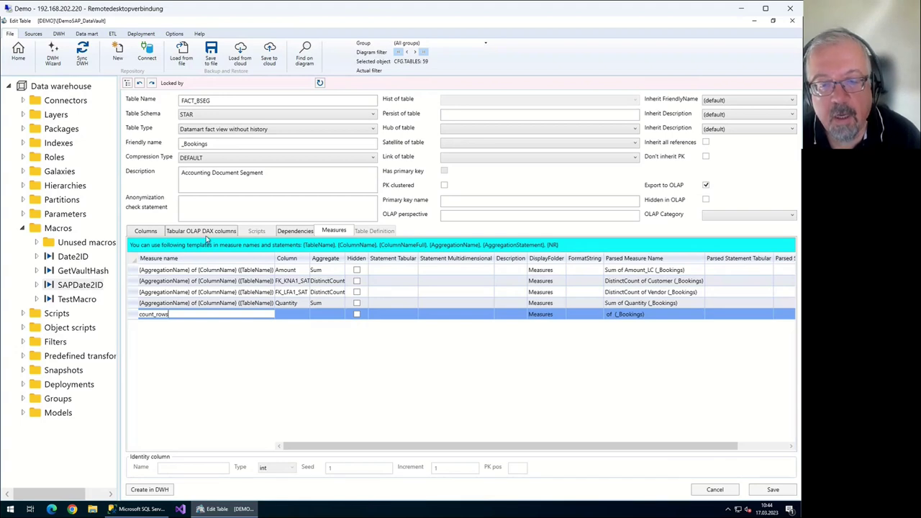
key(Tab)
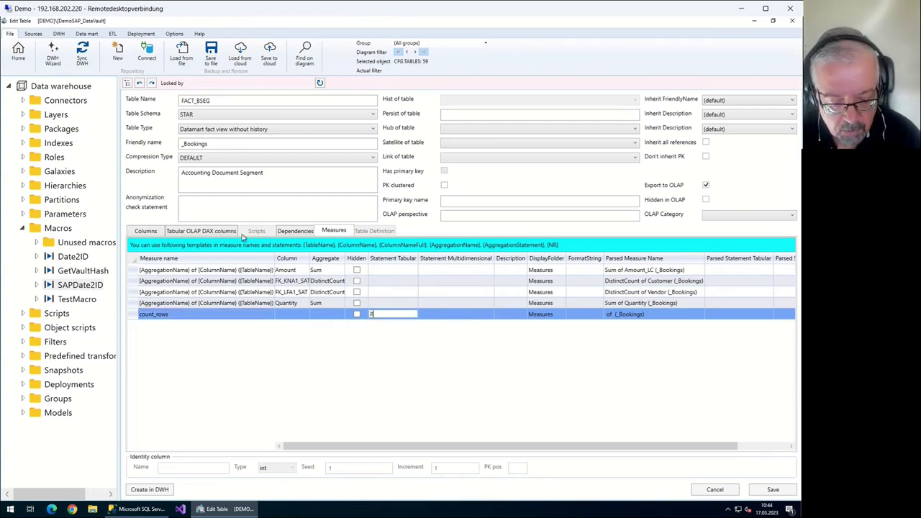
text(ROWCOUNT)
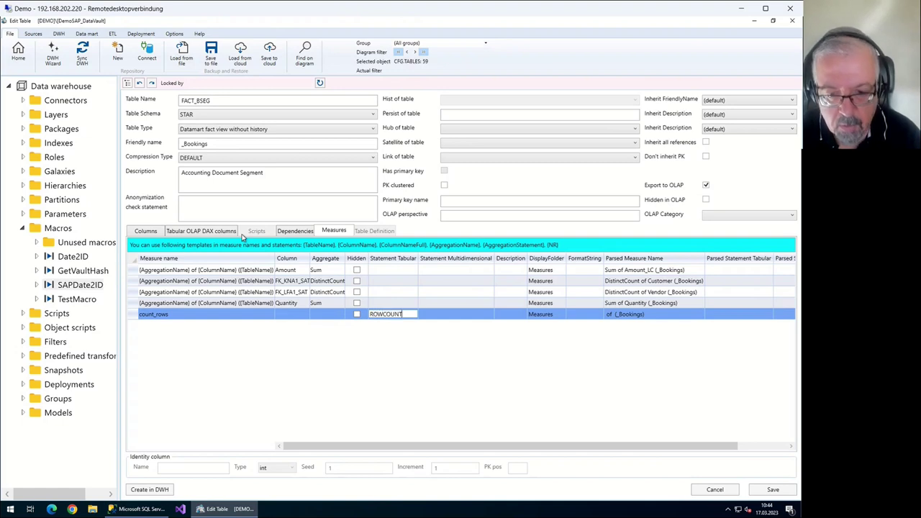
text(()
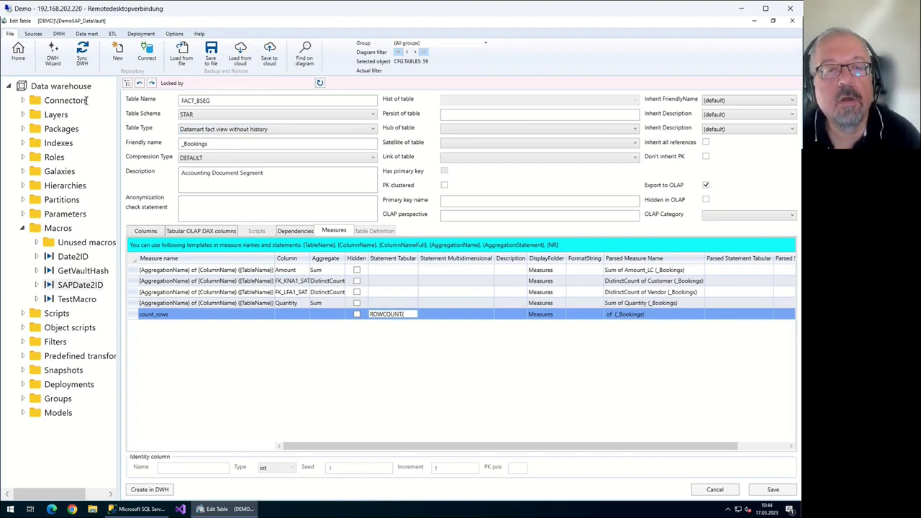
key(Return)
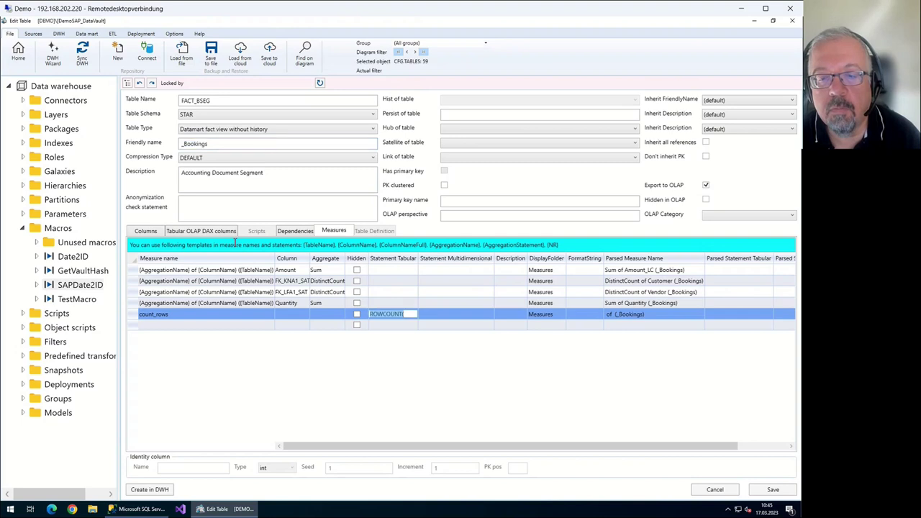
key(End)
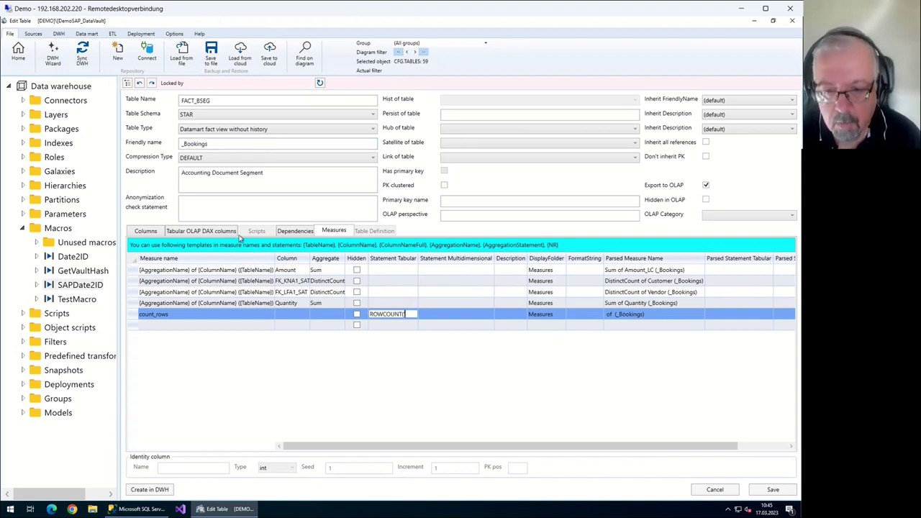
text('_Bookings')
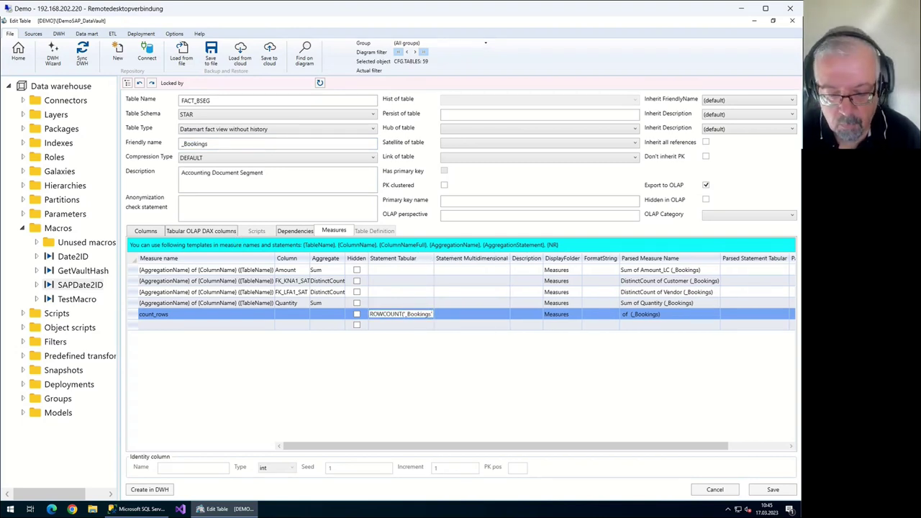
key(Up)
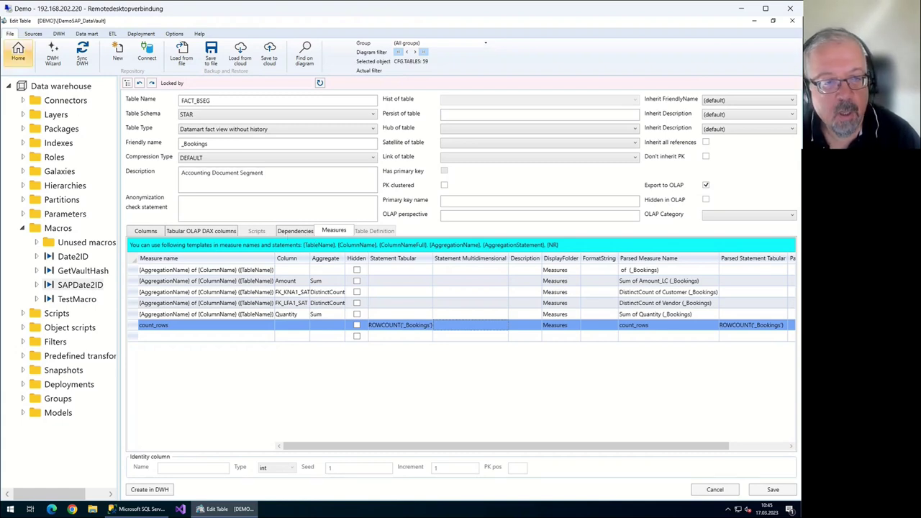
Close the FACT_BSEG editor via Home, answering Yes to save the measure changes
click(18, 51)
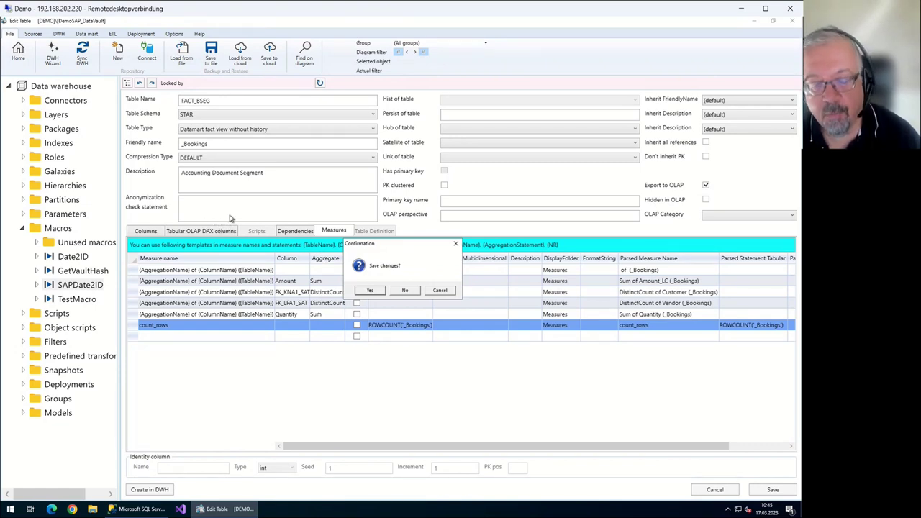
key(Return)
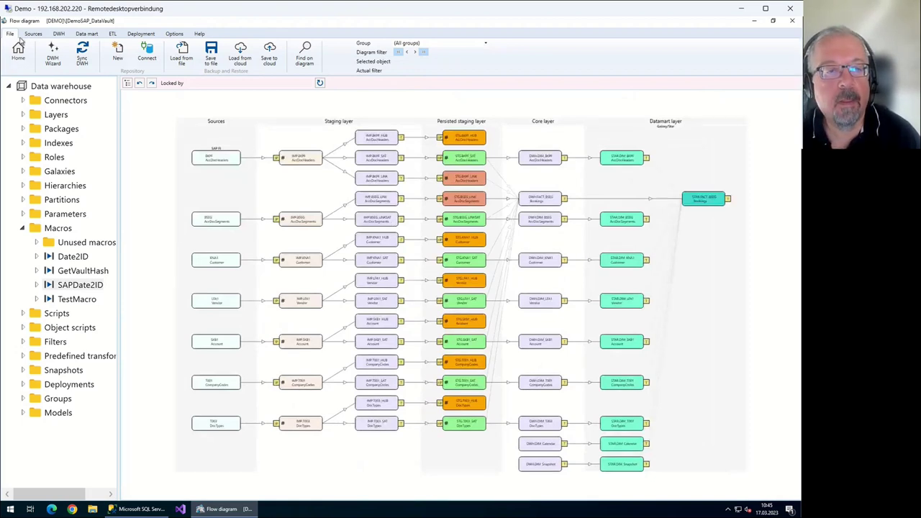
Run Sync DWH with Full synchronize and Full refresh
click(82, 56)
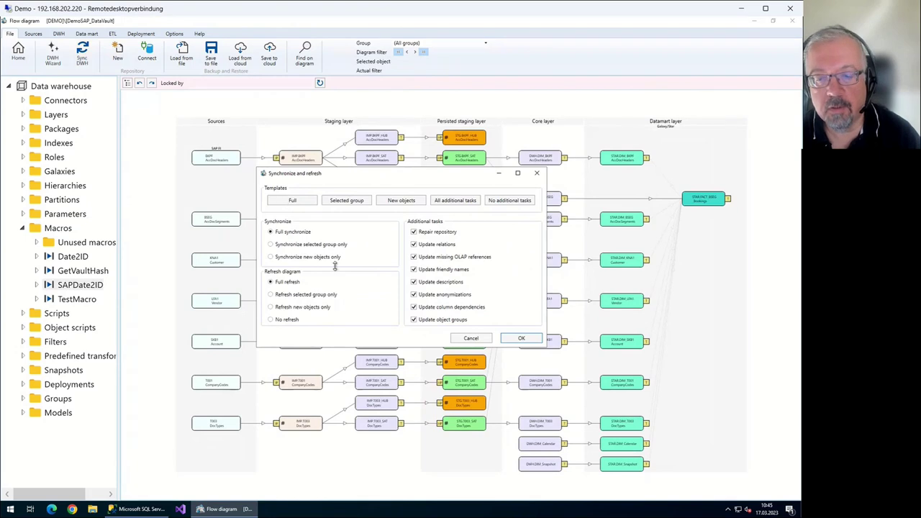
key(Return)
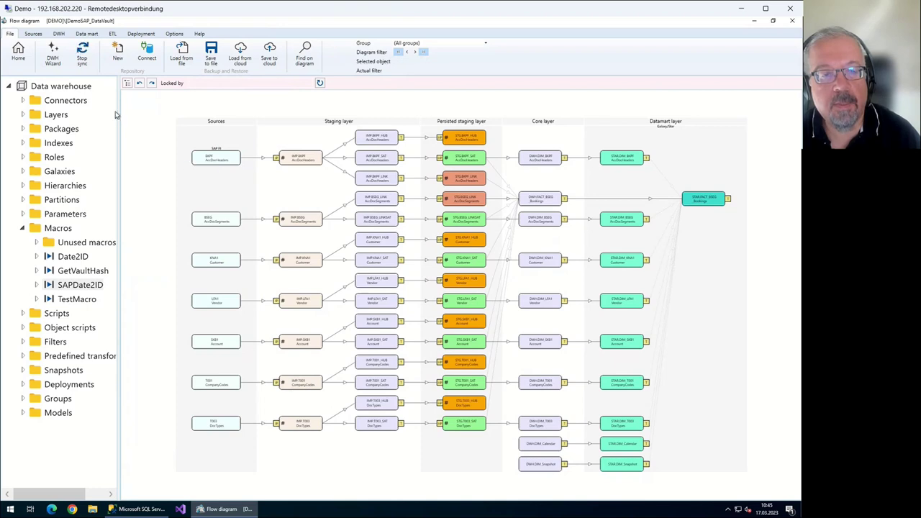
Stop the running sync and save the repository as DemoSAP_DataVault.sql
click(83, 67)
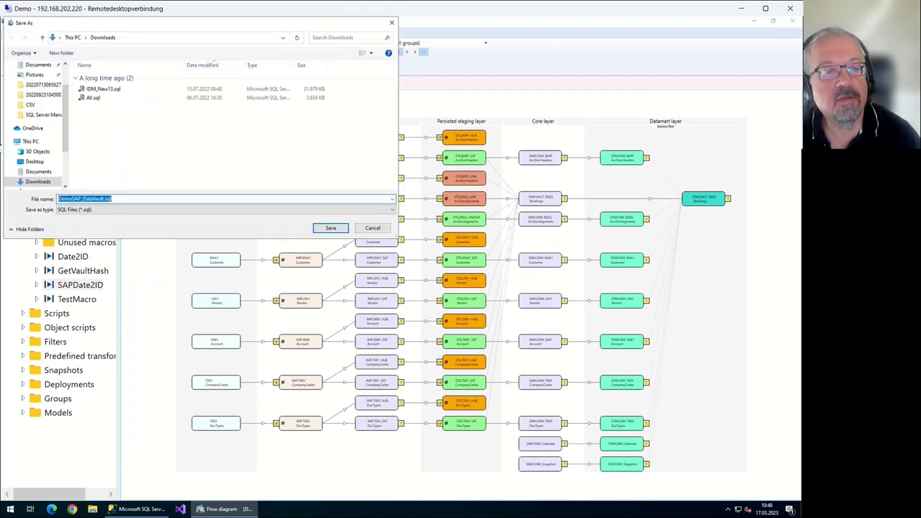
click(111, 198)
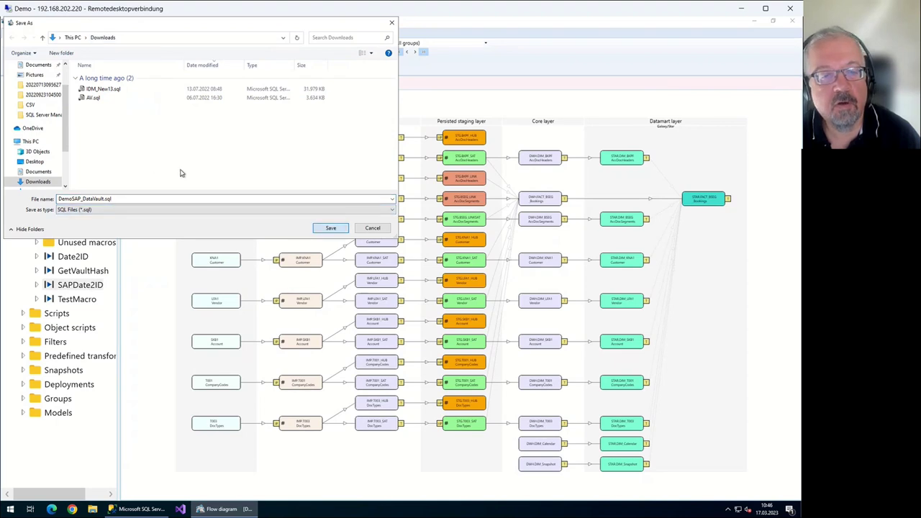
key(Return)
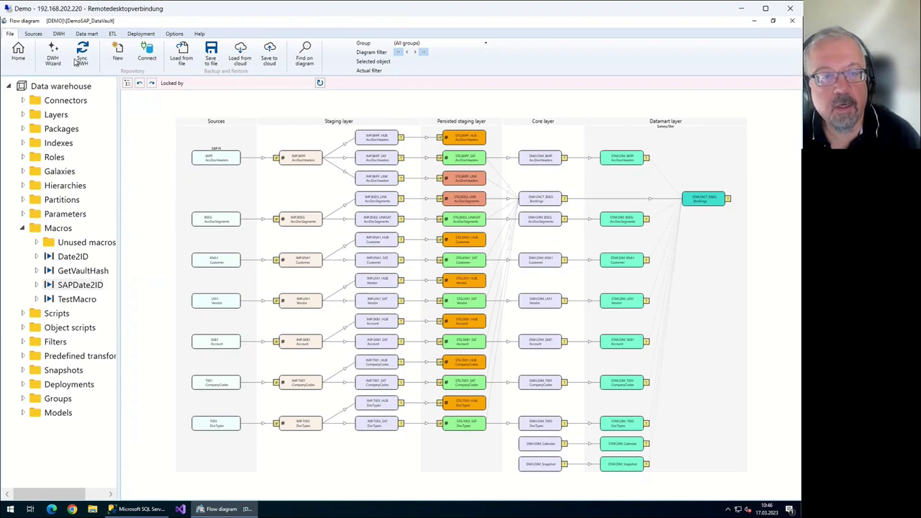
Begin loading a repository from file, then cancel the Open file dialog
key(ctrl+o)
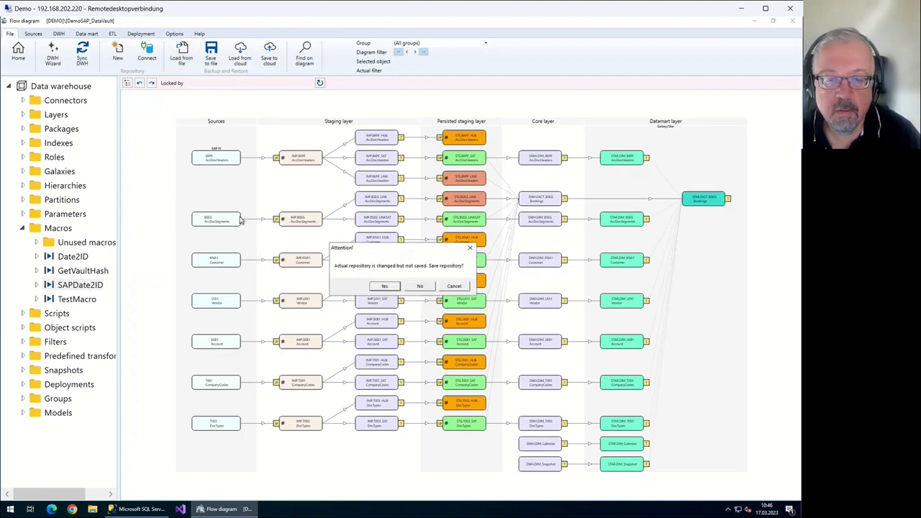
key(Return)
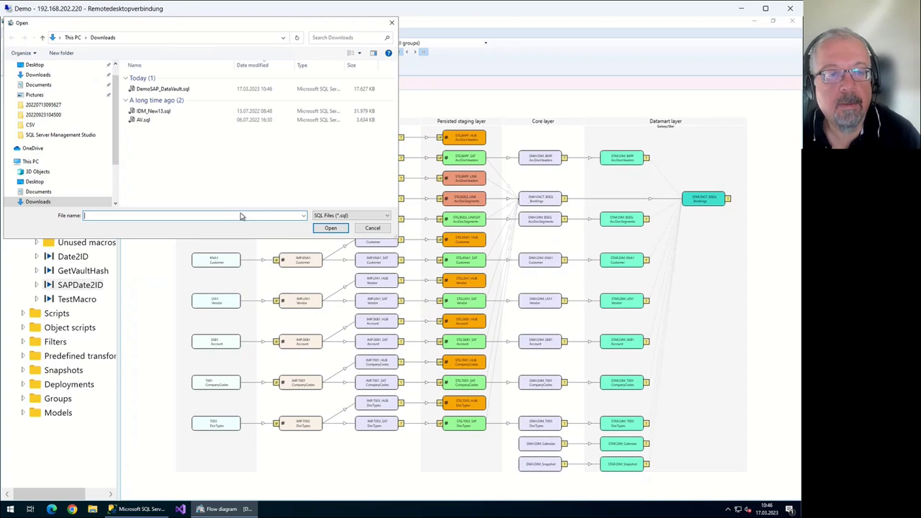
key(Escape)
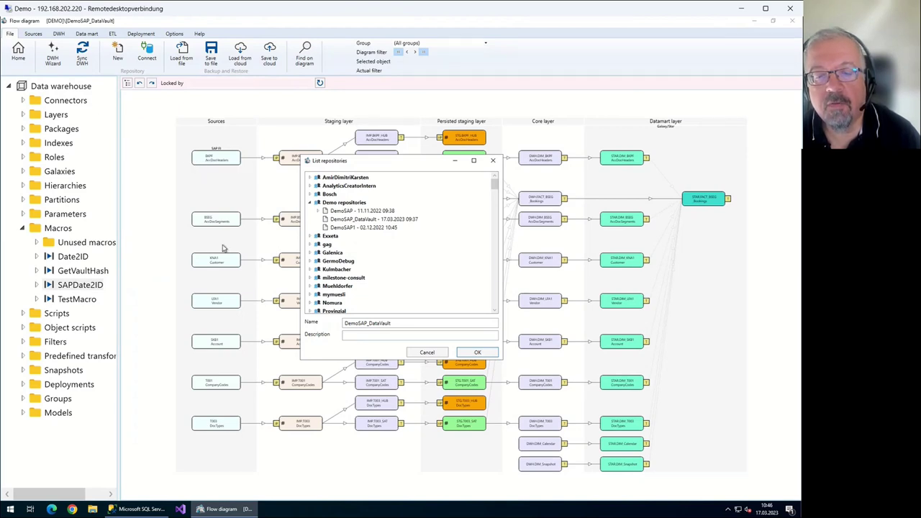
Pick DemoSAP_DataVault under Demo repositories as the cloud repository and confirm
click(290, 272)
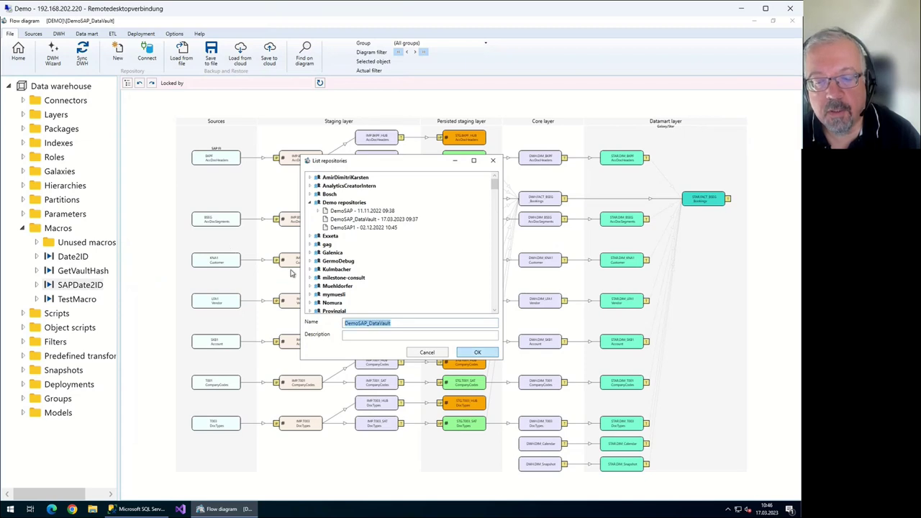
key(Return)
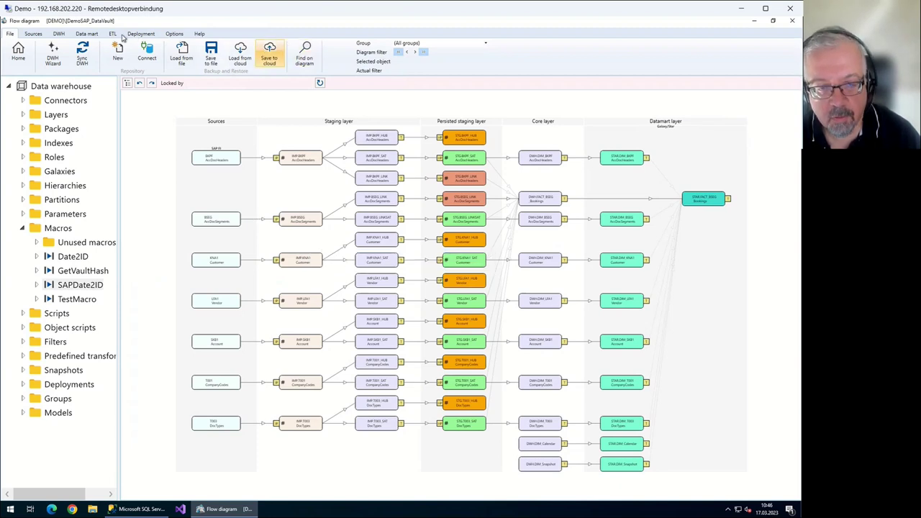
click(239, 54)
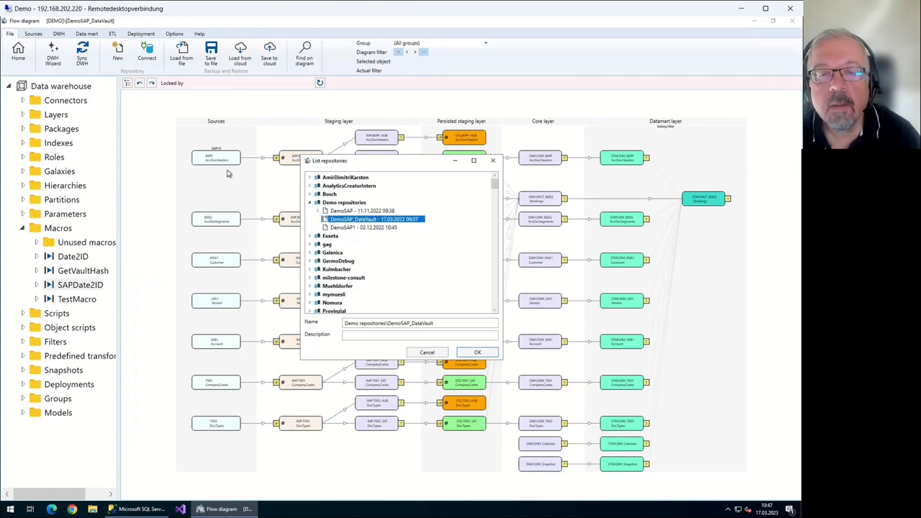
key(Return)
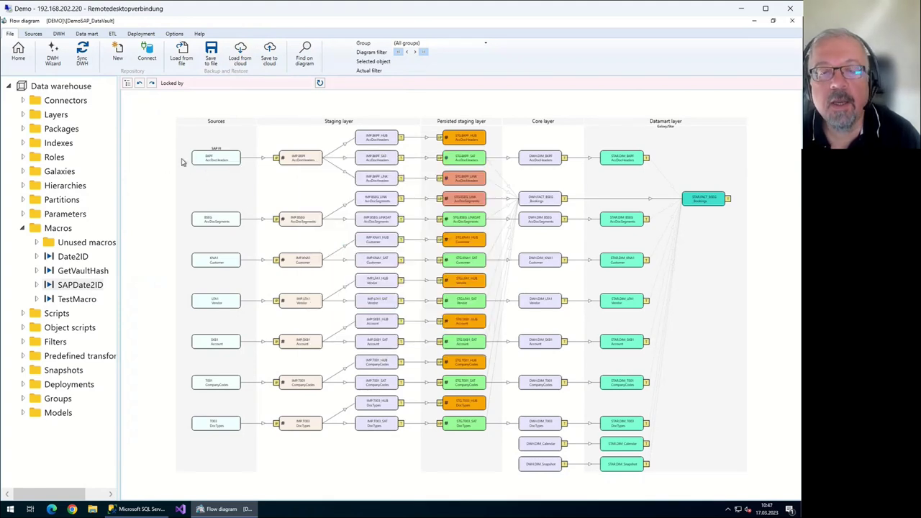
click(240, 54)
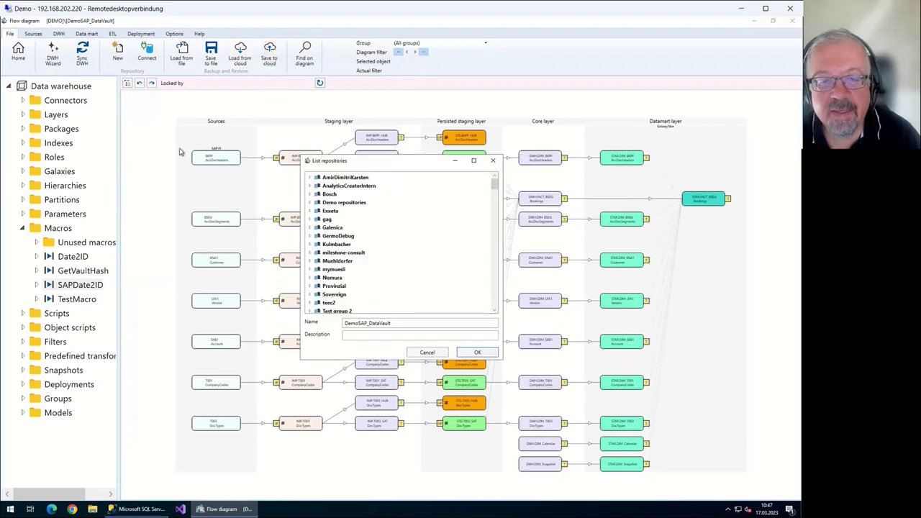
key(Return)
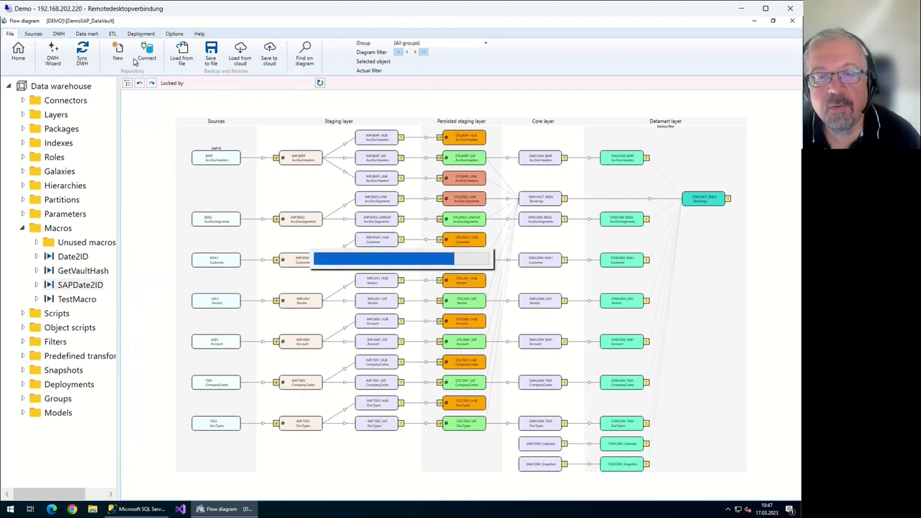
click(240, 54)
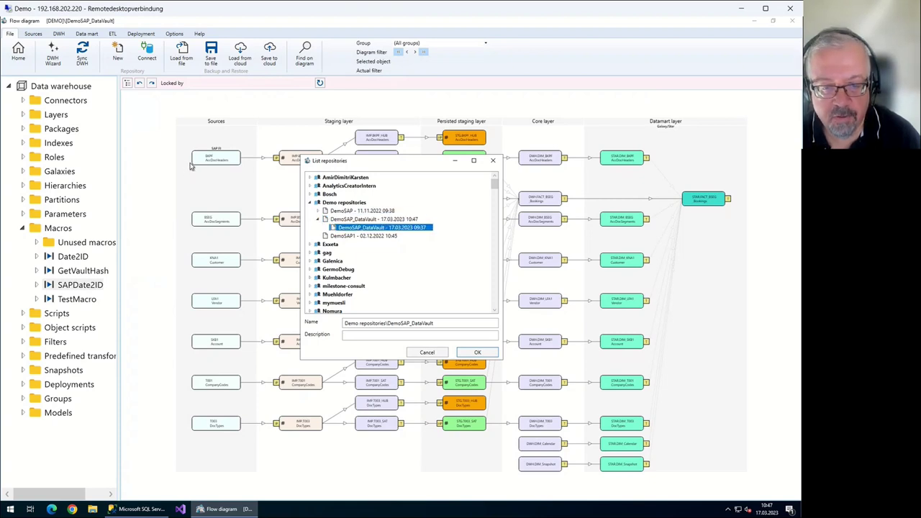
key(Up)
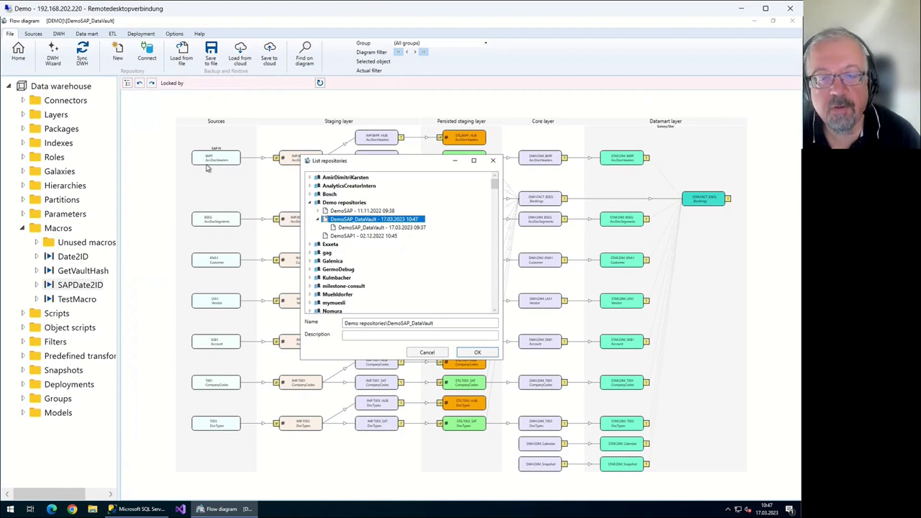
key(Down)
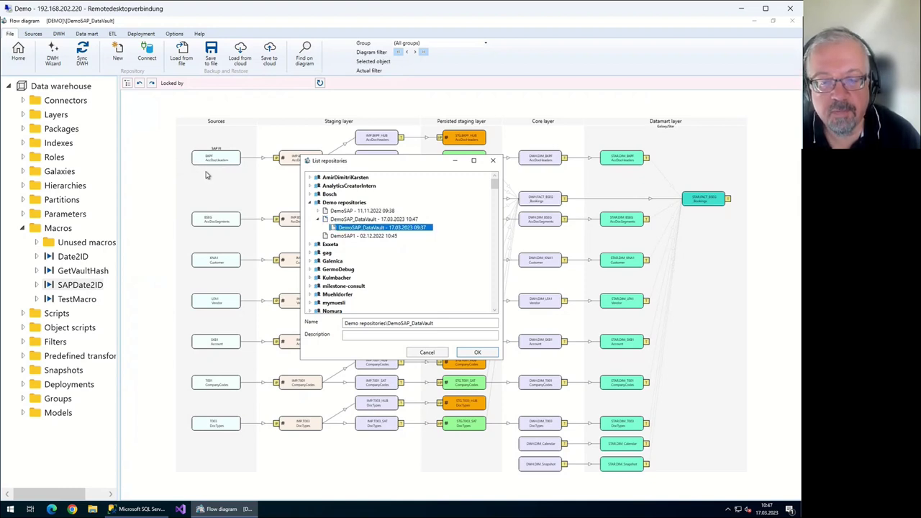
key(Escape)
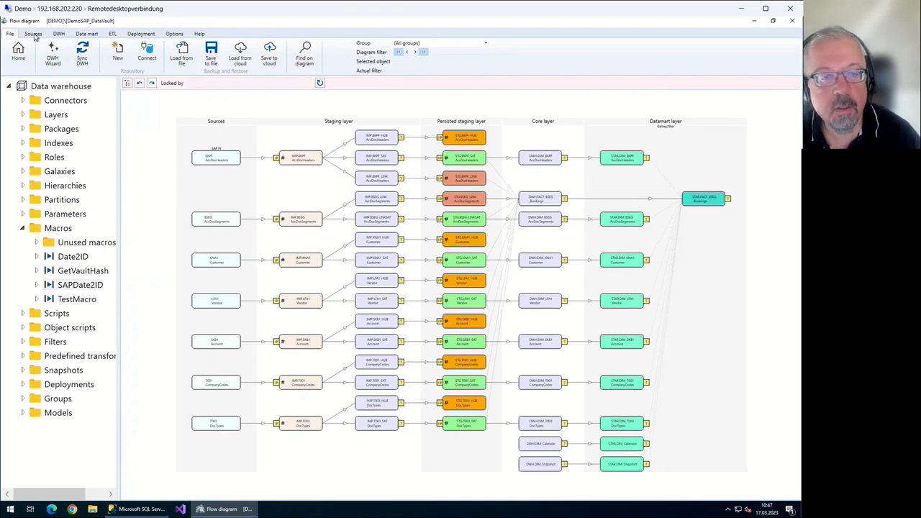
Create a new deployment definition from the Deployment package list
scroll(20, 25, down, 5)
click(53, 53)
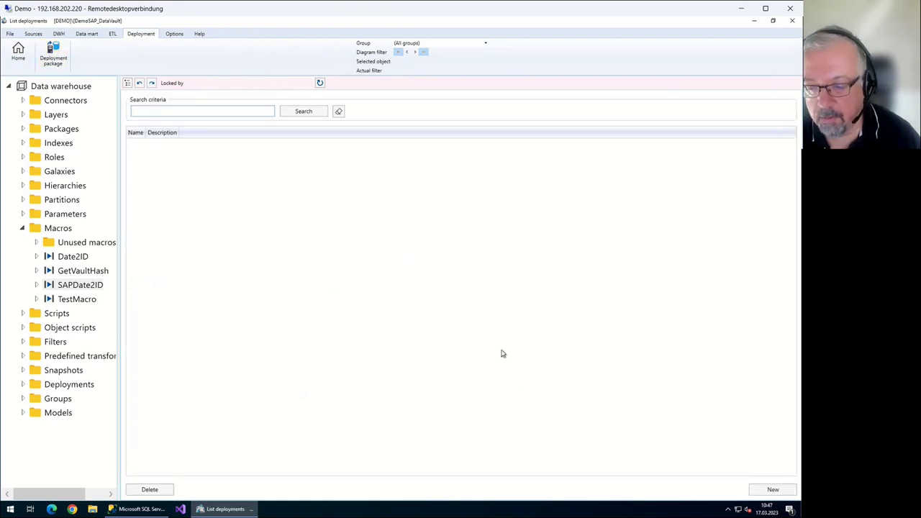
key(Return)
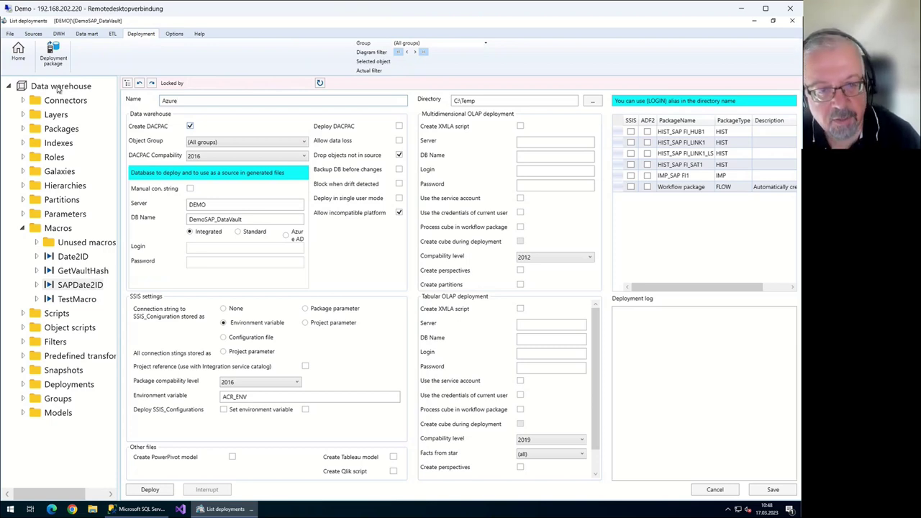
Enable Create DACPAC, Deploy DACPAC and Allow data loss, then switch to Management Studio
key(Tab)
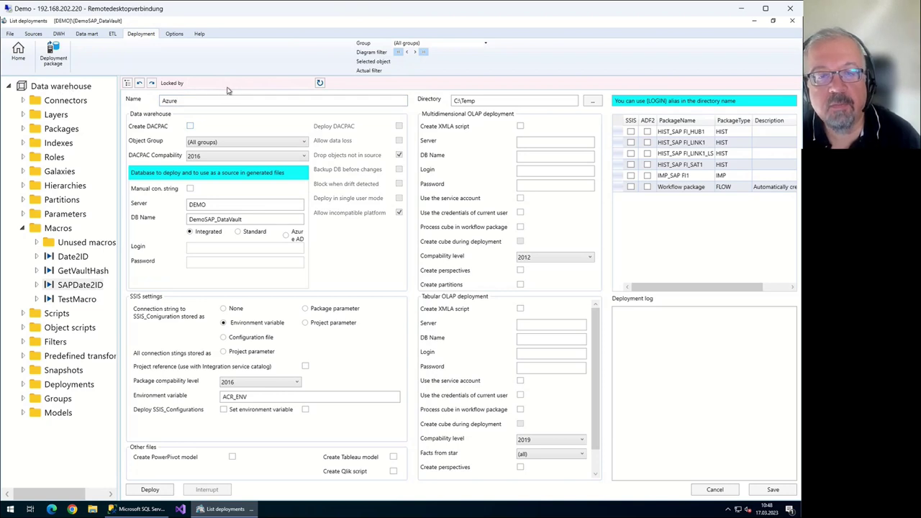
key(space)
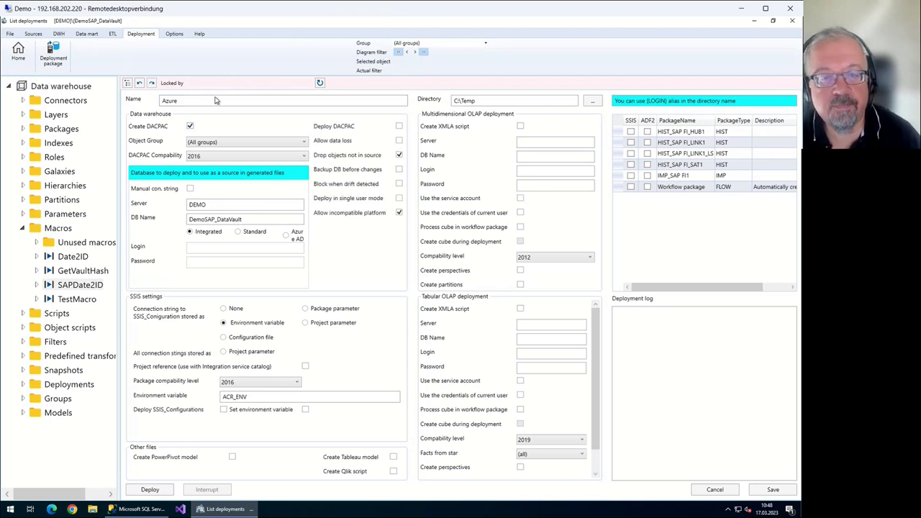
key(space)
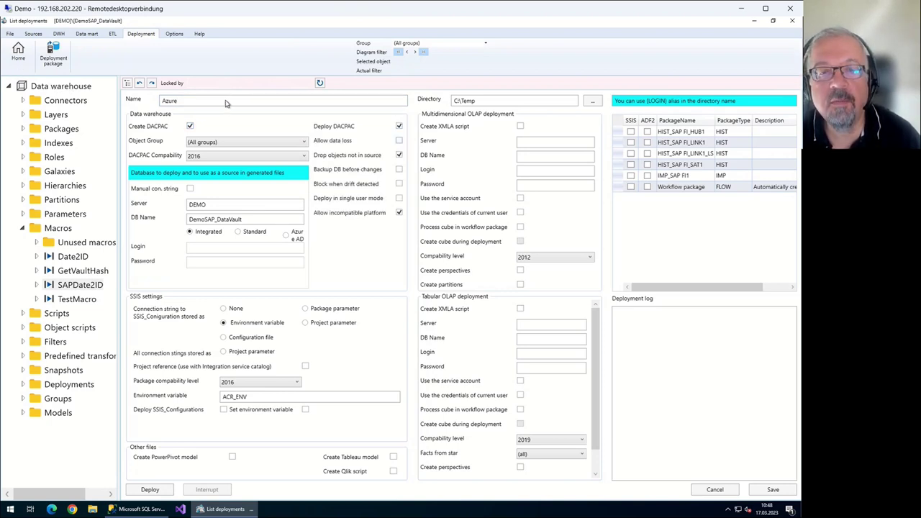
key(Tab)
key(space)
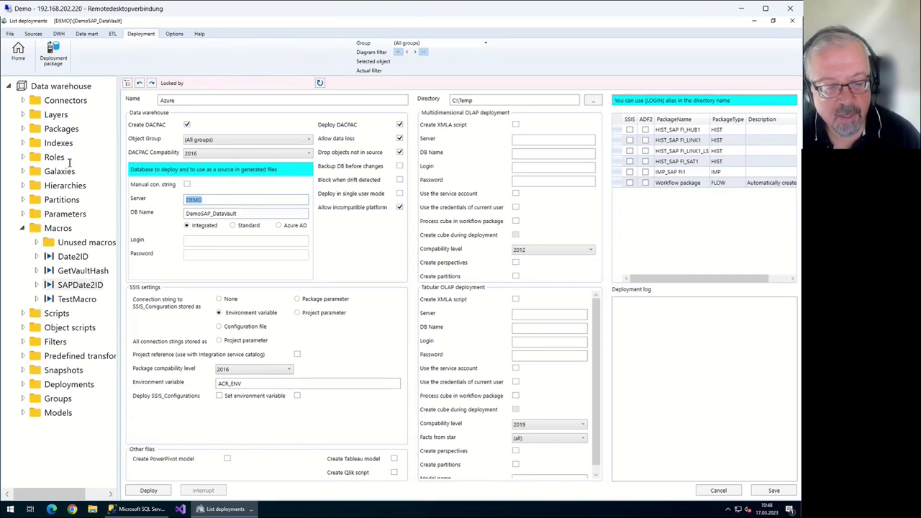
key(alt+Tab)
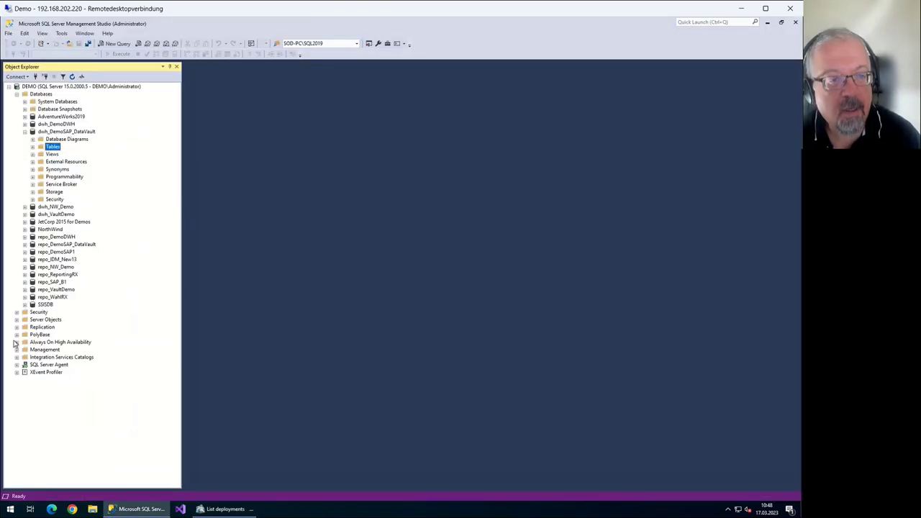
Copy analyticscreator.database.windows.net from SSMS's Database Engine connect dialog and paste it as the deployment server
click(8, 87)
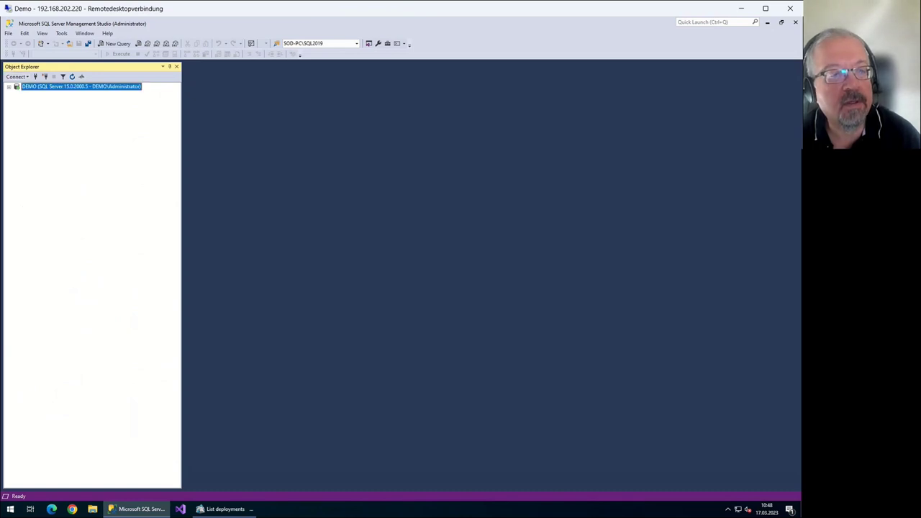
click(15, 76)
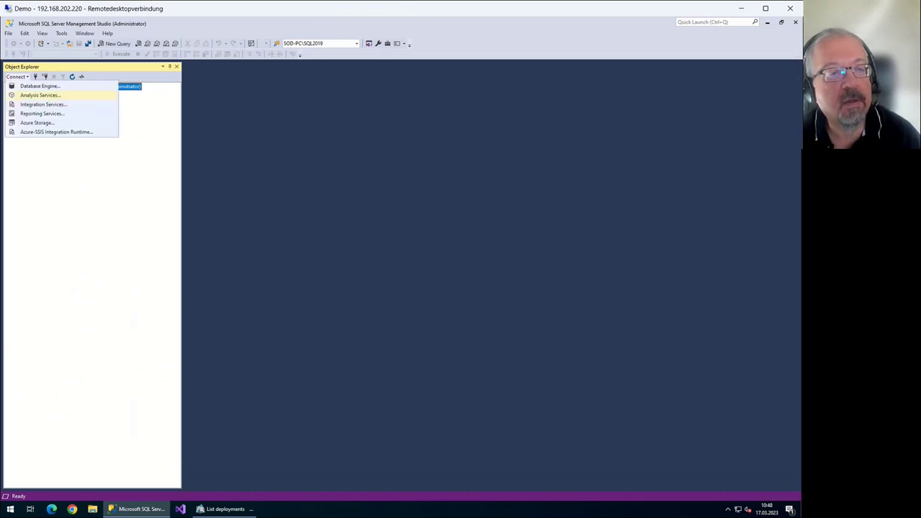
click(40, 95)
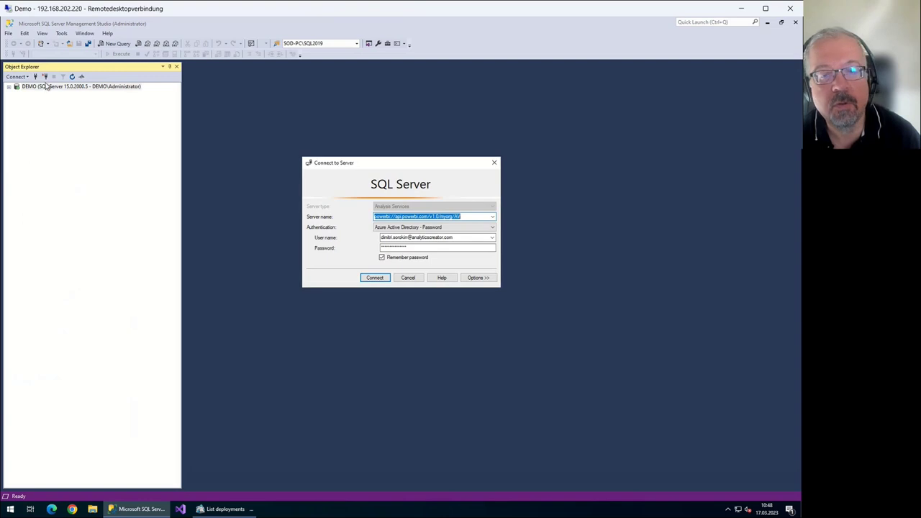
key(Escape)
click(16, 76)
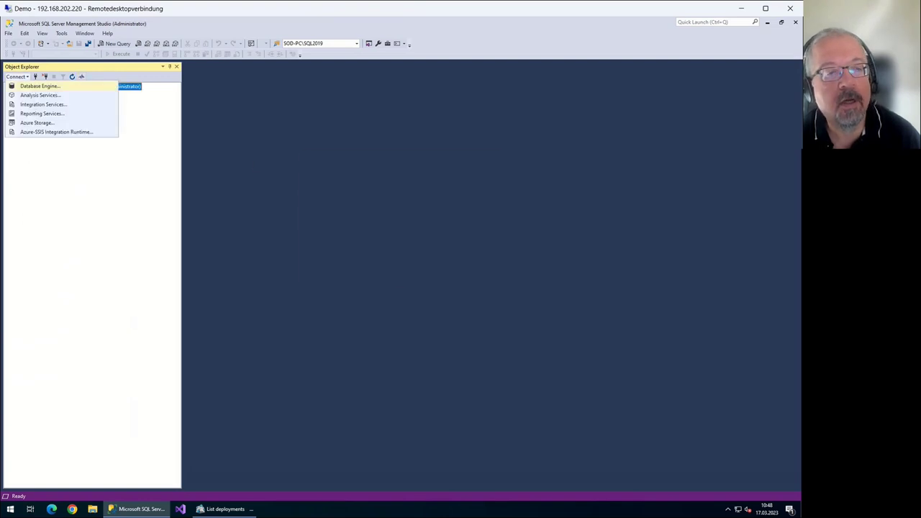
click(39, 86)
key(alt+Down)
key(Down)
key(Return)
key(ctrl+c)
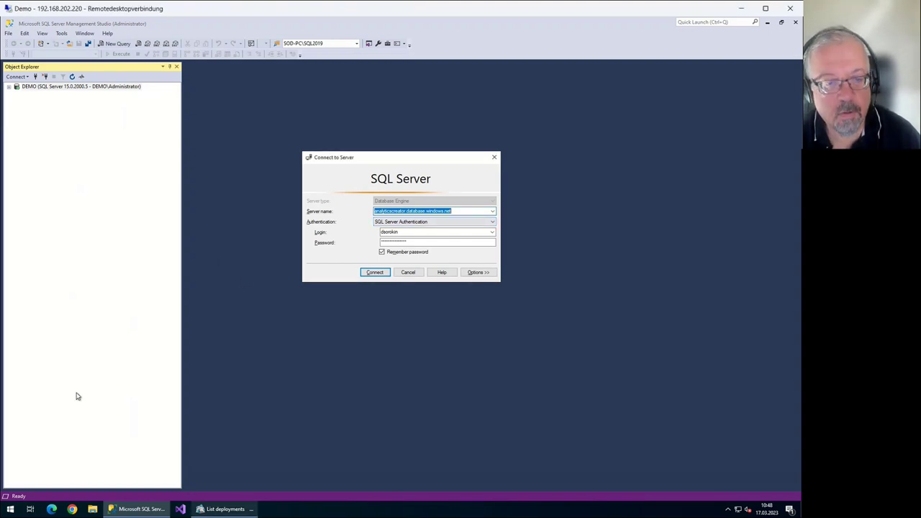
key(alt+Tab)
key(ctrl+v)
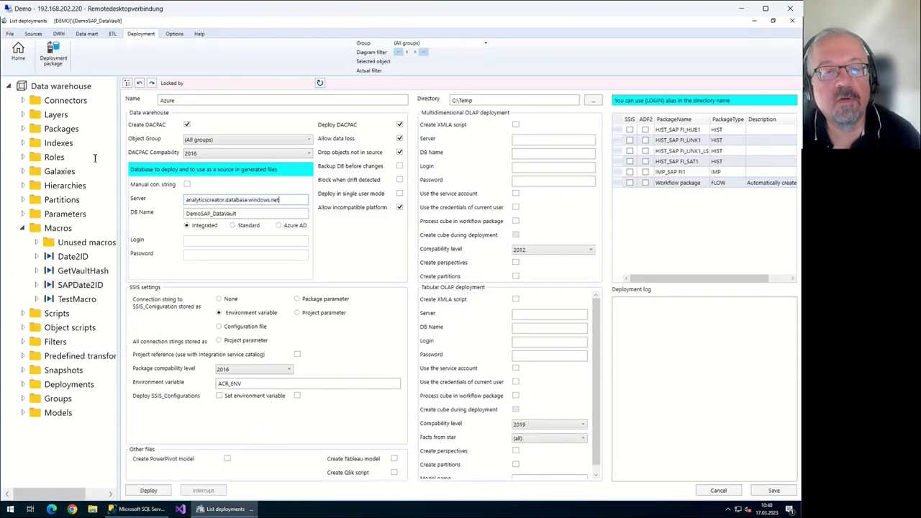
Set the deployment DB Name to AV, close the form saving changes, and return to the flow diagram
key(Tab)
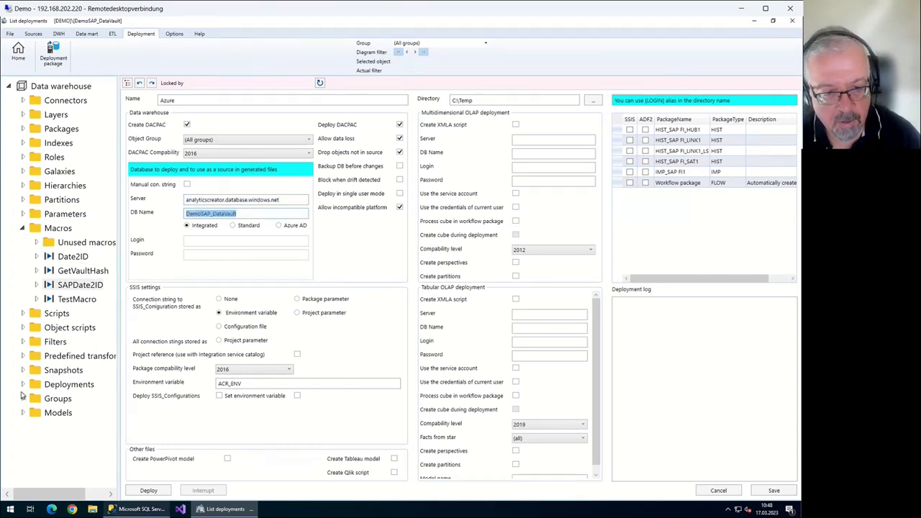
text(A)
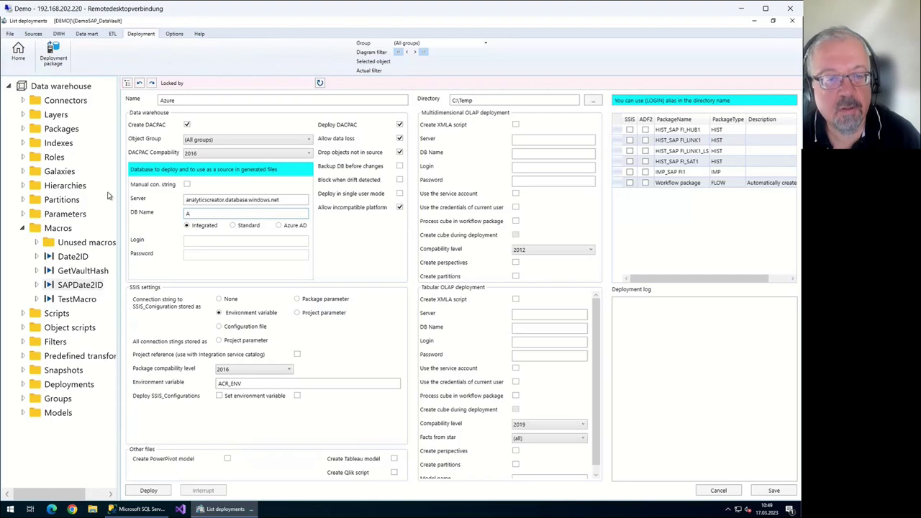
text(V)
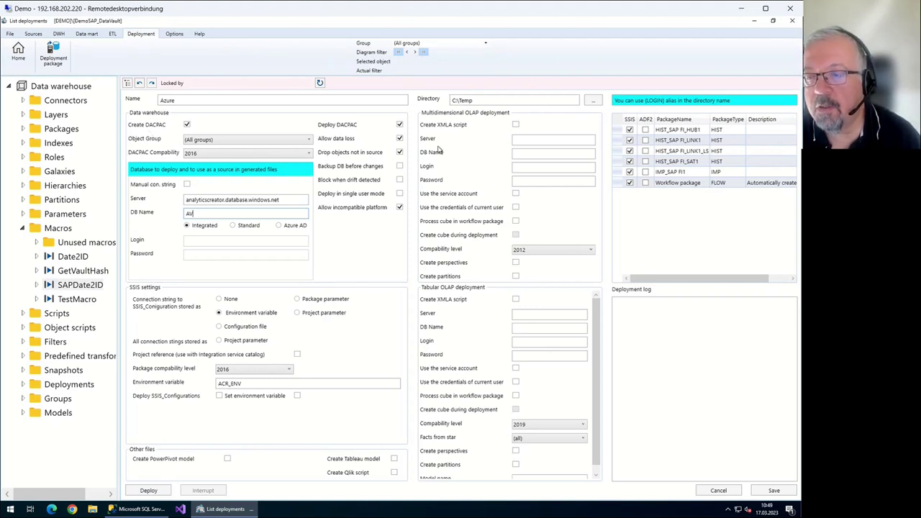
key(Escape)
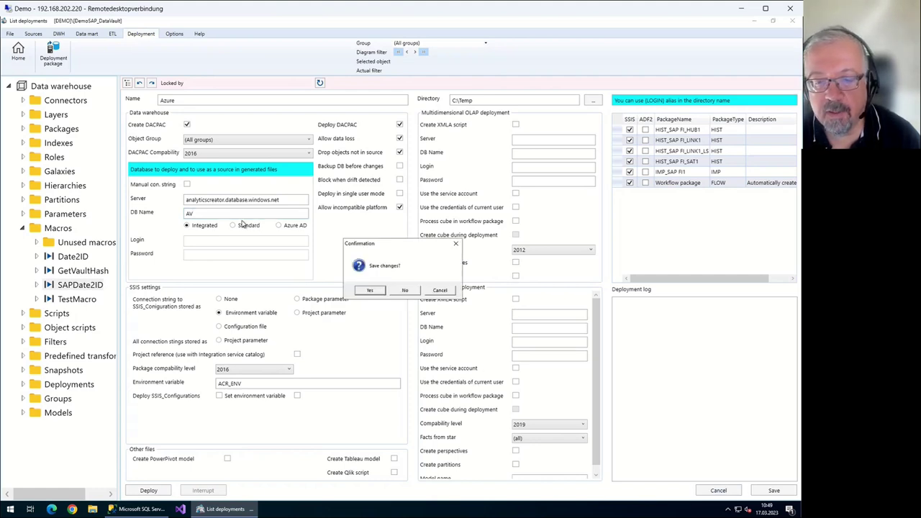
key(Return)
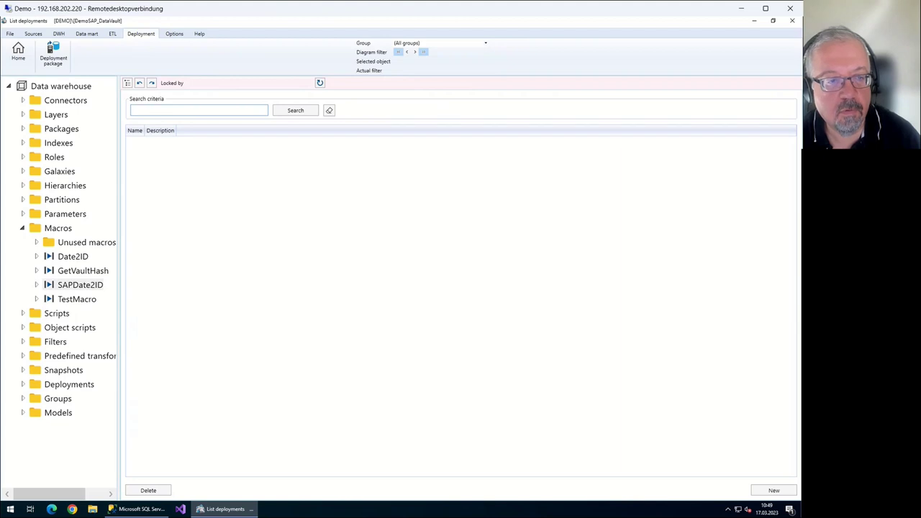
click(18, 52)
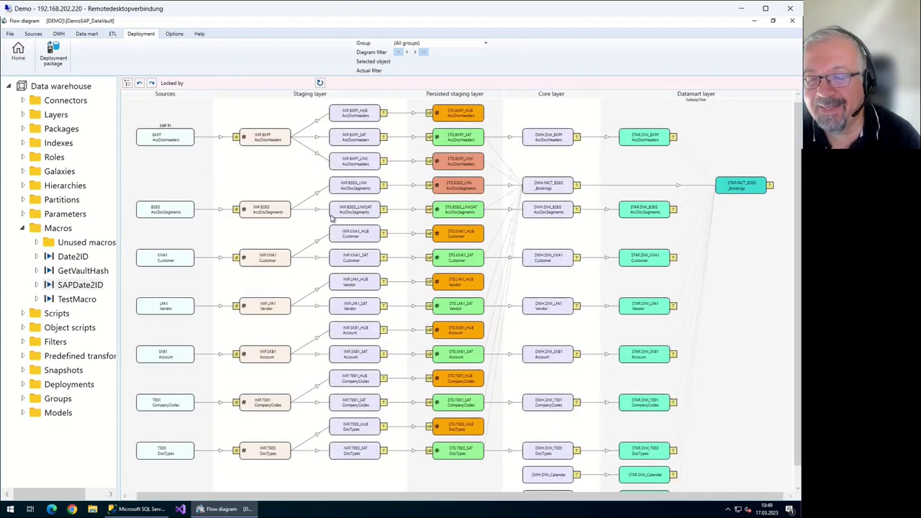
Start adding a persisting step from the DWH.FACT_BSEG node's context menu
right_click(547, 186)
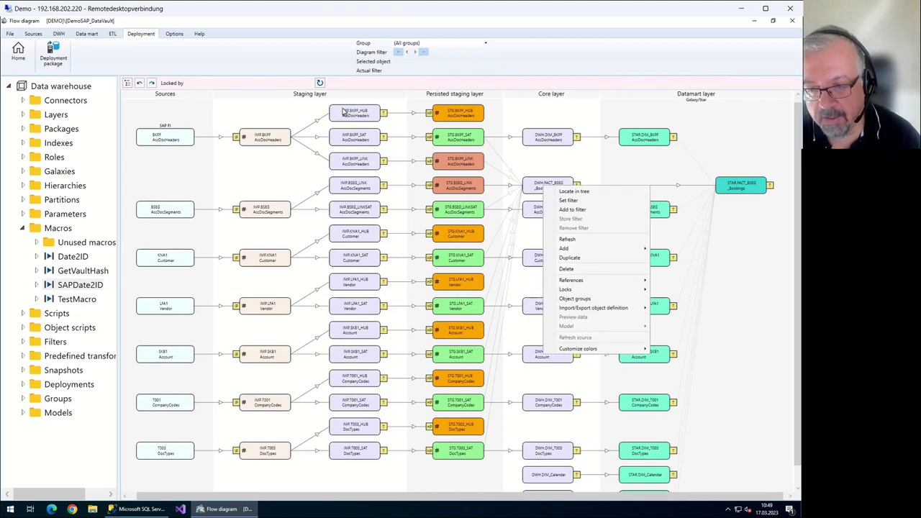
click(343, 112)
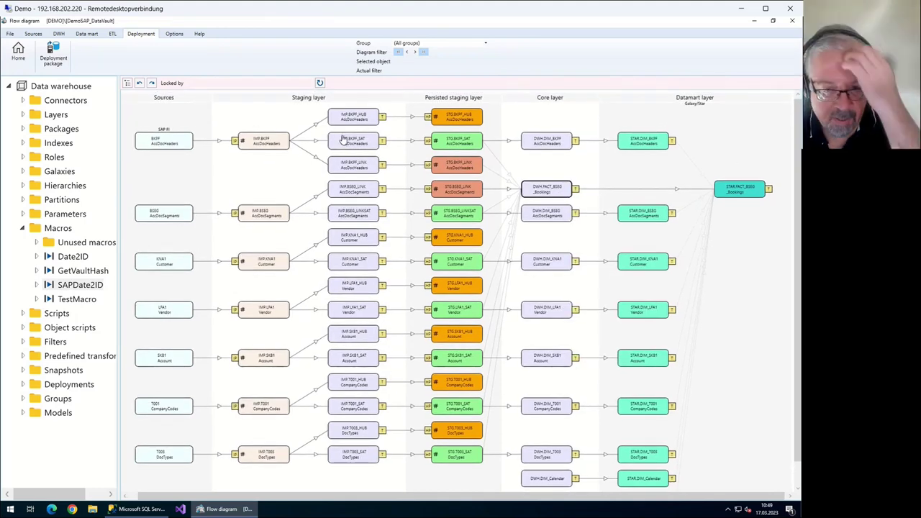
key(Menu)
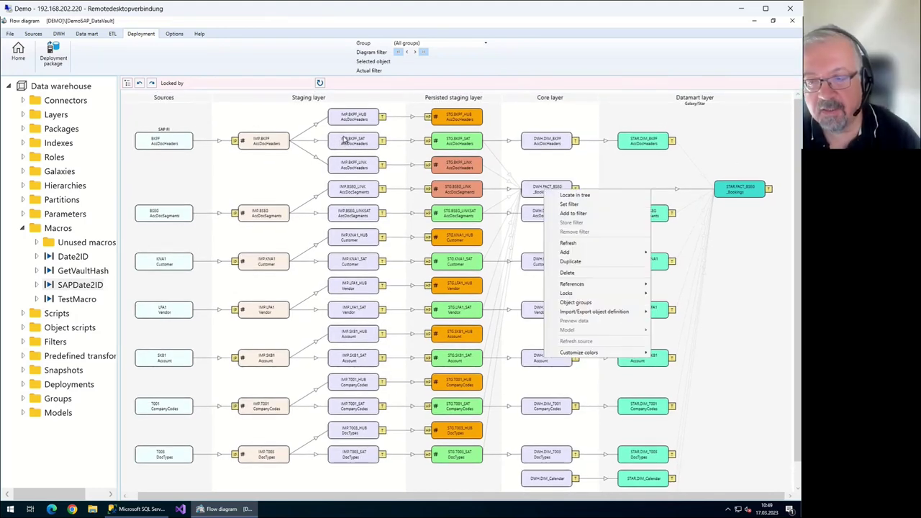
key(Escape)
key(Menu)
key(Down)
key(Down)
key(Down)
key(Down)
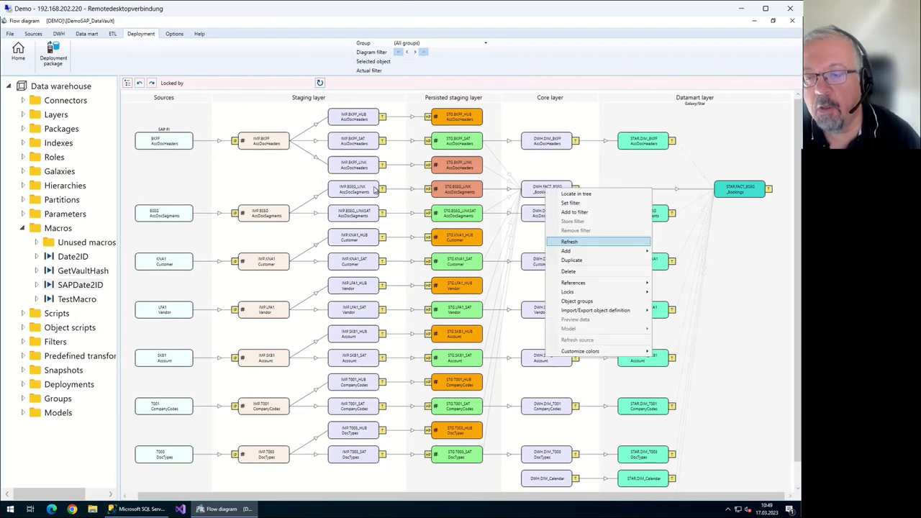
key(Down)
key(Down)
key(Down)
key(Up)
key(Up)
key(Right)
key(Down)
key(Down)
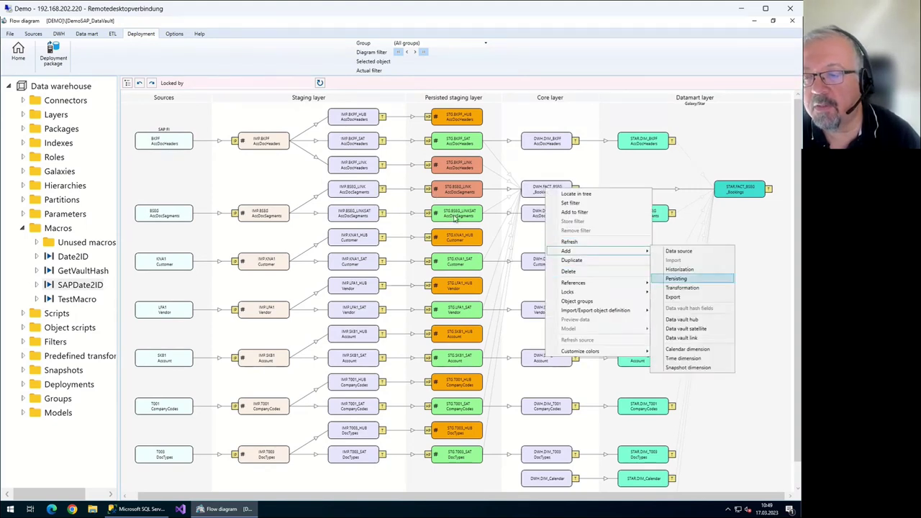
key(Return)
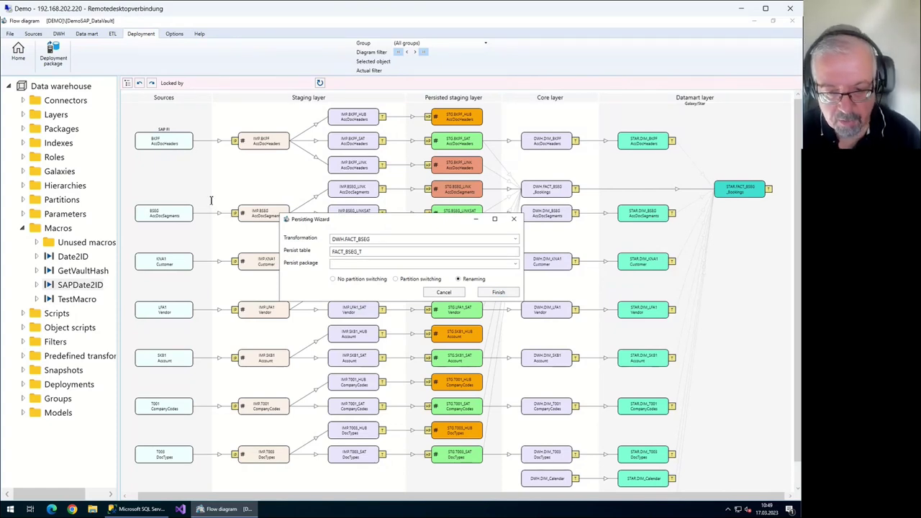
Finish the Persisting Wizard to create DWH.FACT_BSEG_T, then launch Sync DWH
text(PR)
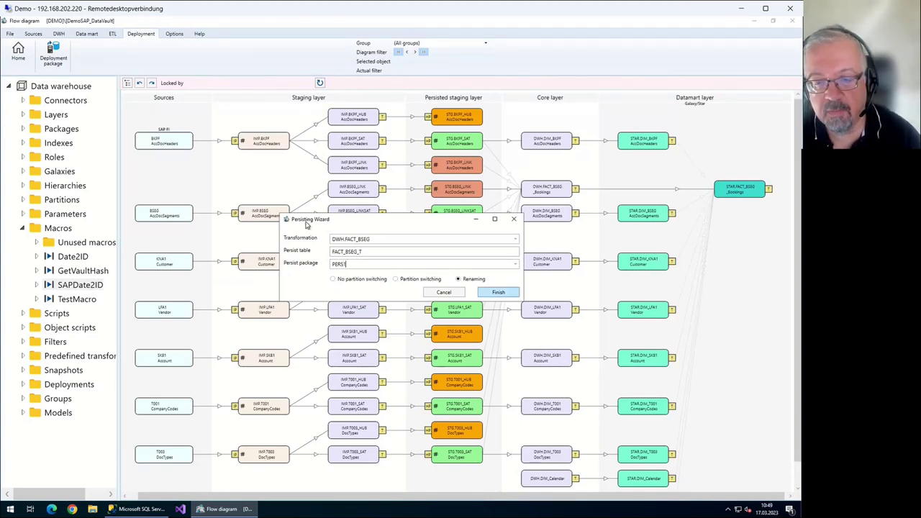
key(Return)
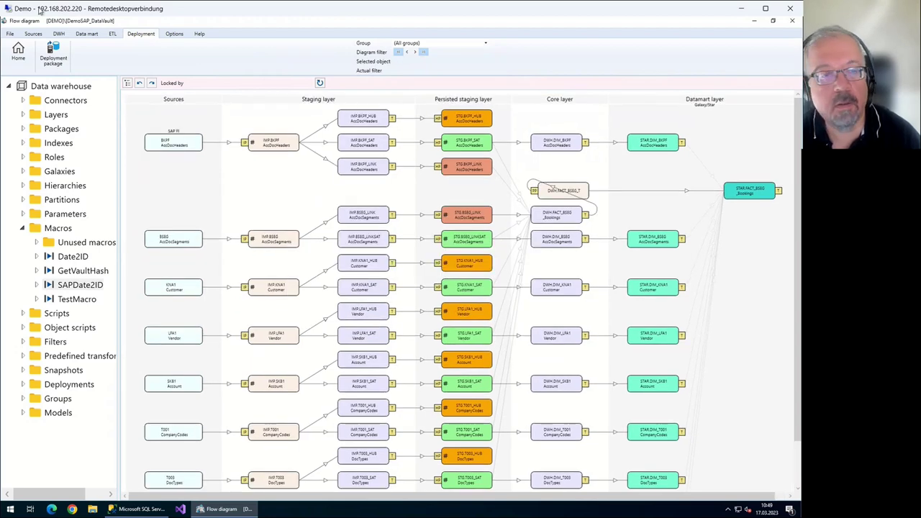
click(33, 33)
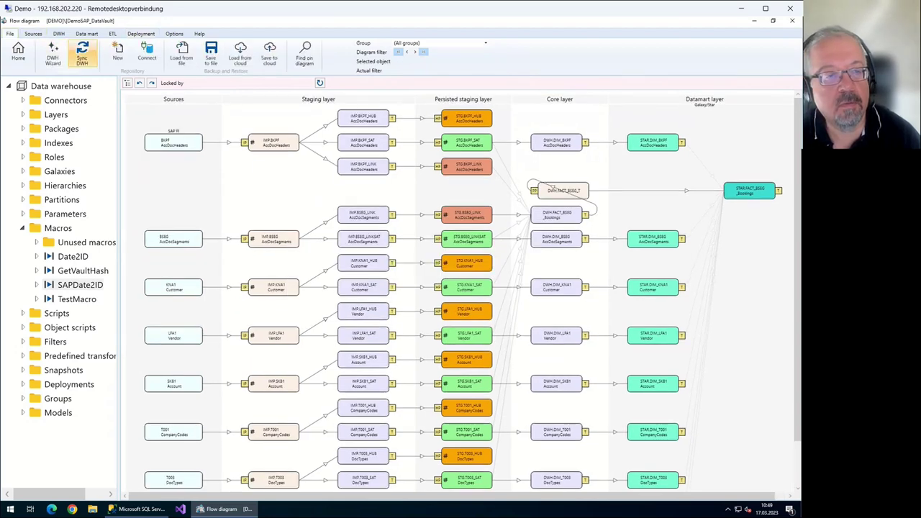
click(82, 54)
Confirm the Synchronize and Refresh dialog so the DWH sync runs
key(Return)
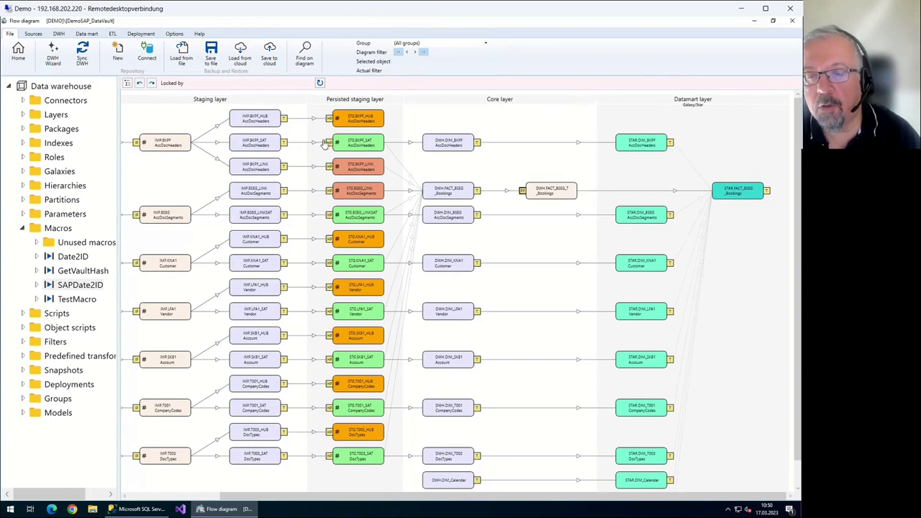
double_click(323, 143)
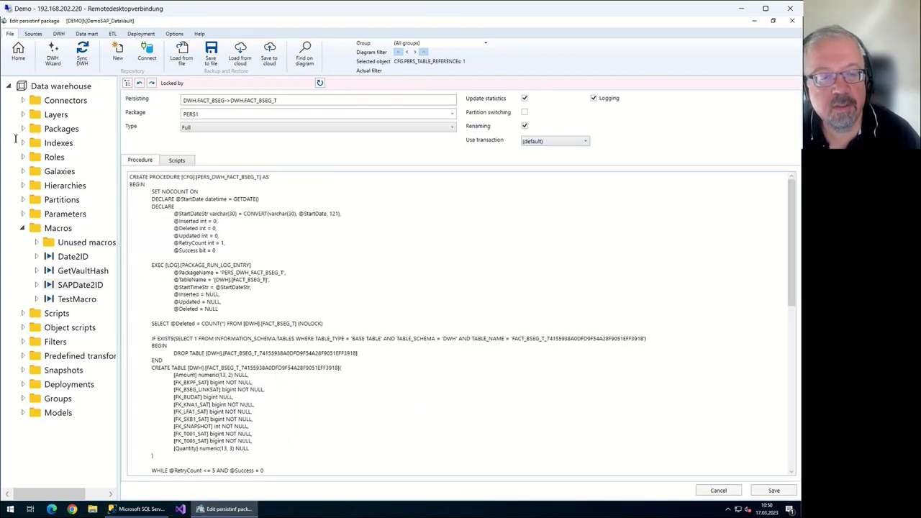
key(shift+Up)
key(shift+Up)
key(shift+Up)
key(shift+Up)
key(shift+Up)
key(shift+Up)
key(shift+Up)
key(shift+Up)
key(shift+Up)
key(shift+Up)
key(shift+Up)
key(shift+Up)
key(shift+Up)
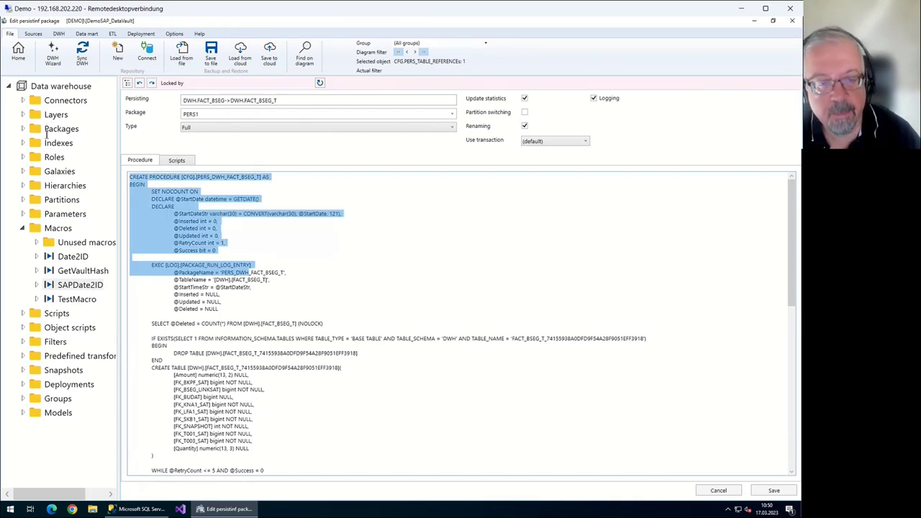
click(206, 224)
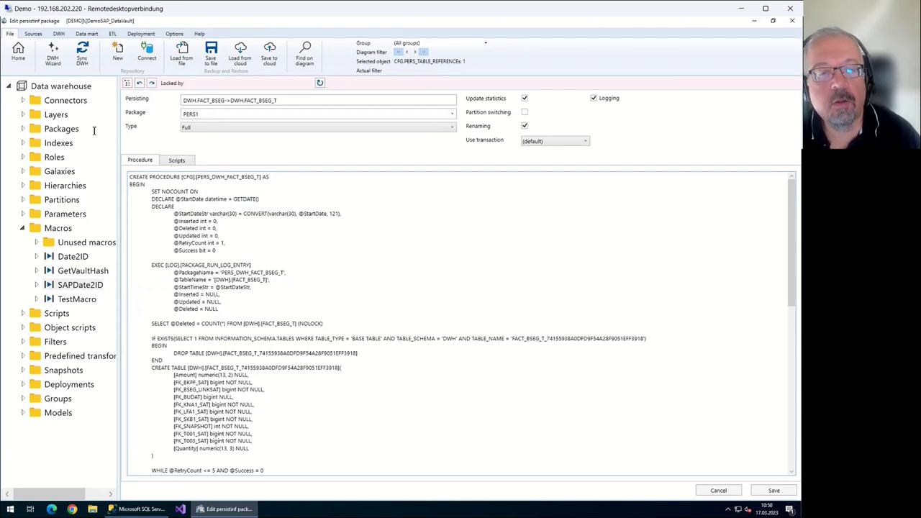
key(F4)
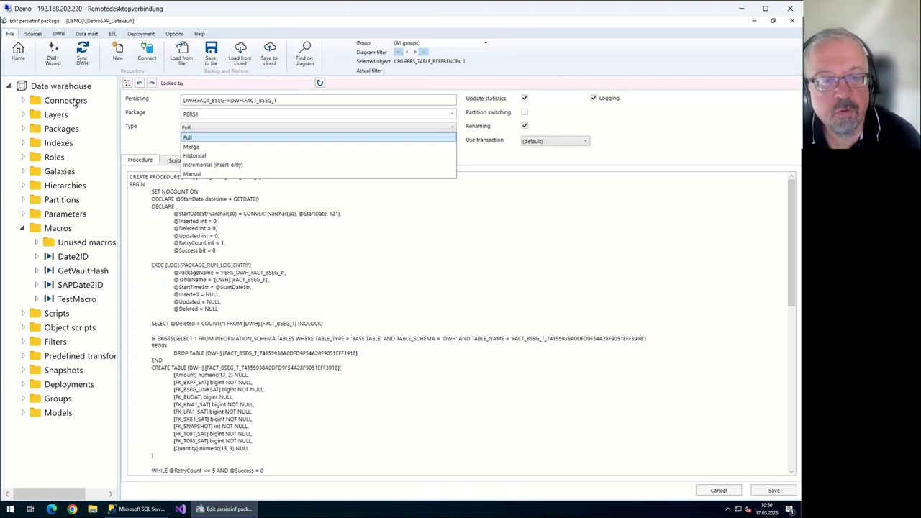
key(Down)
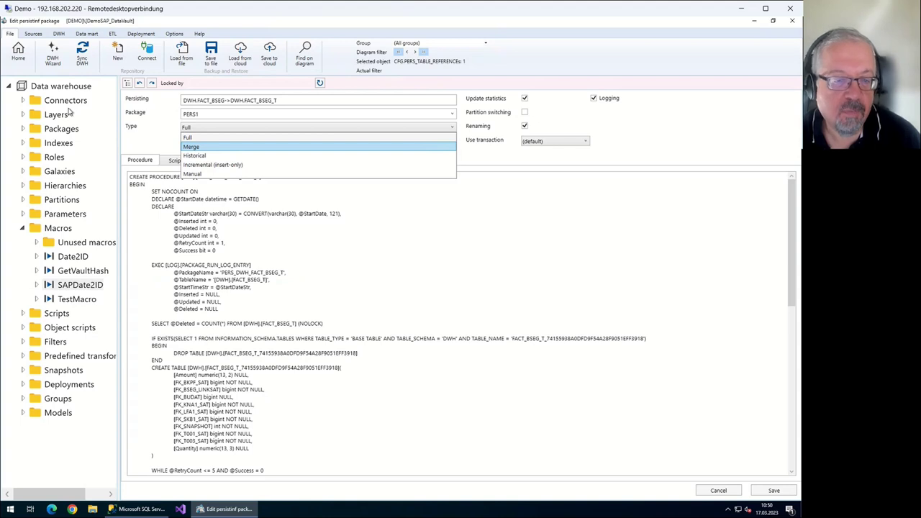
key(Down)
key(Down)
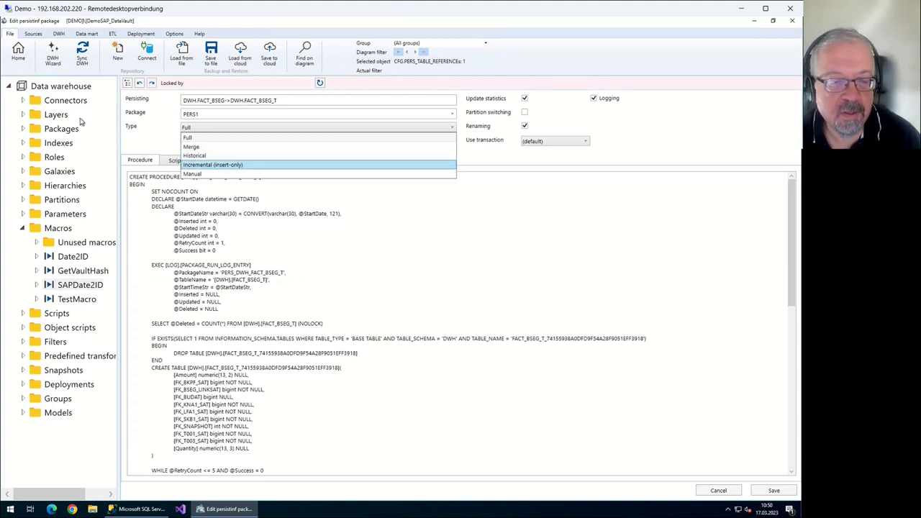
key(Escape)
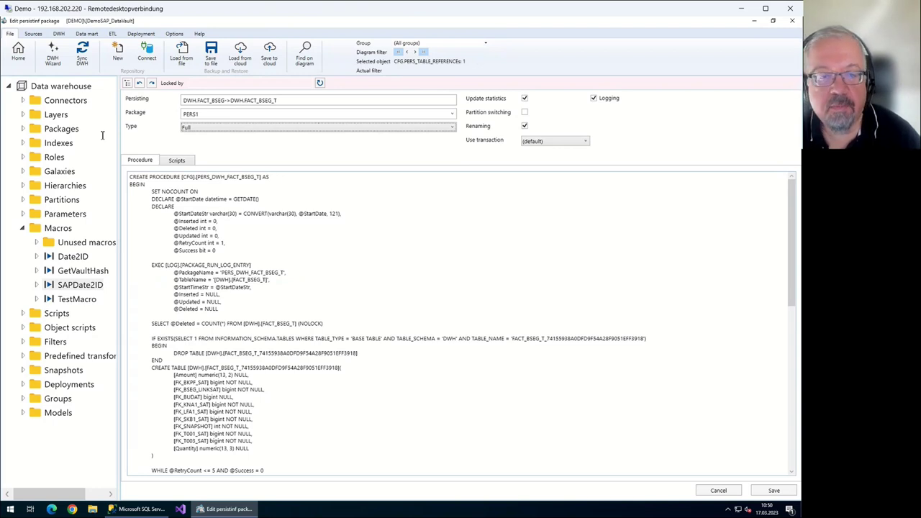
click(18, 51)
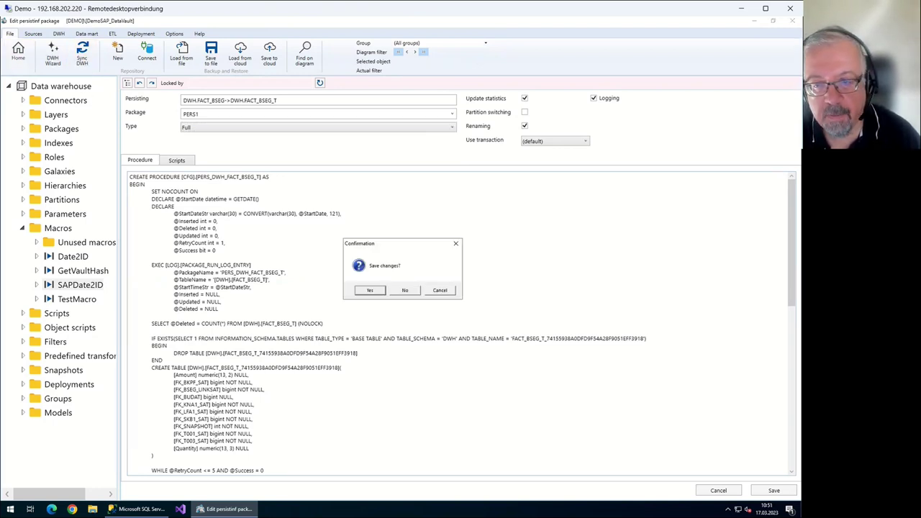
key(Tab)
key(Return)
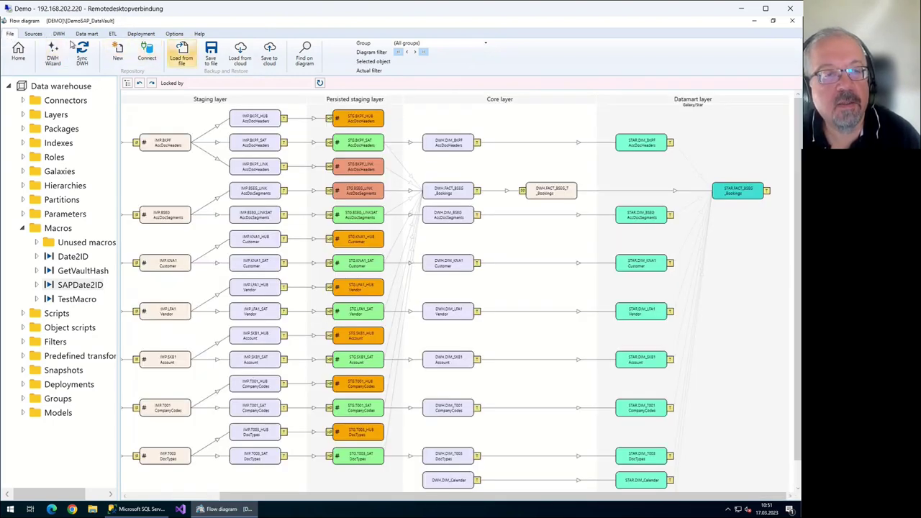
Open the Azure deployment package and set server analyticscreator.database.windows.net, database AV, and a SQL login user name
click(141, 33)
click(53, 54)
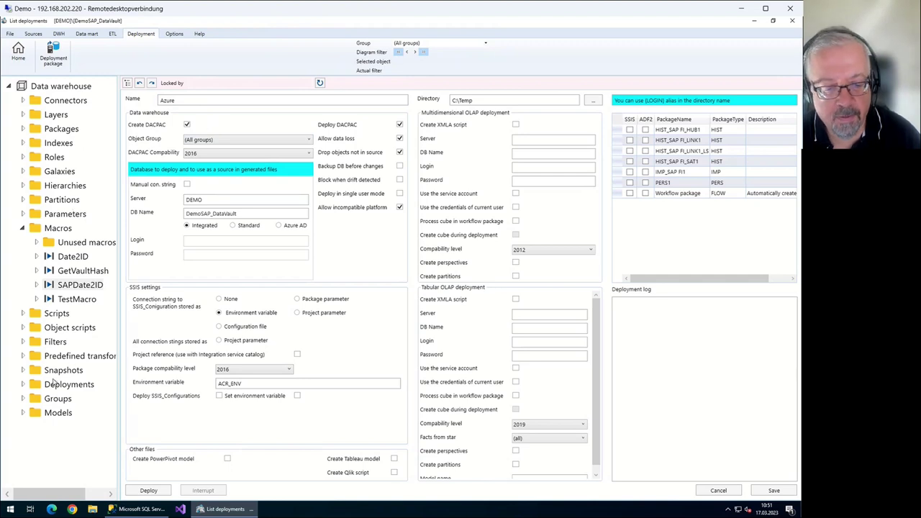
click(137, 509)
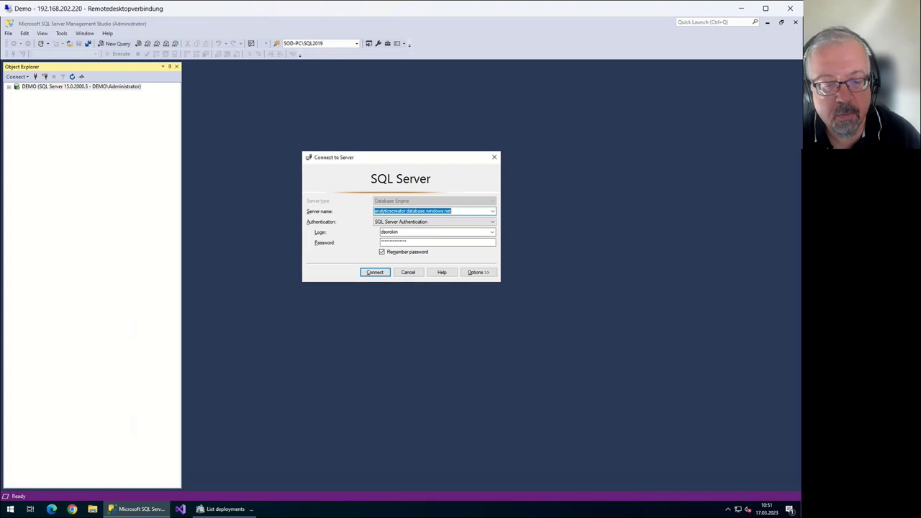
key(alt+Tab)
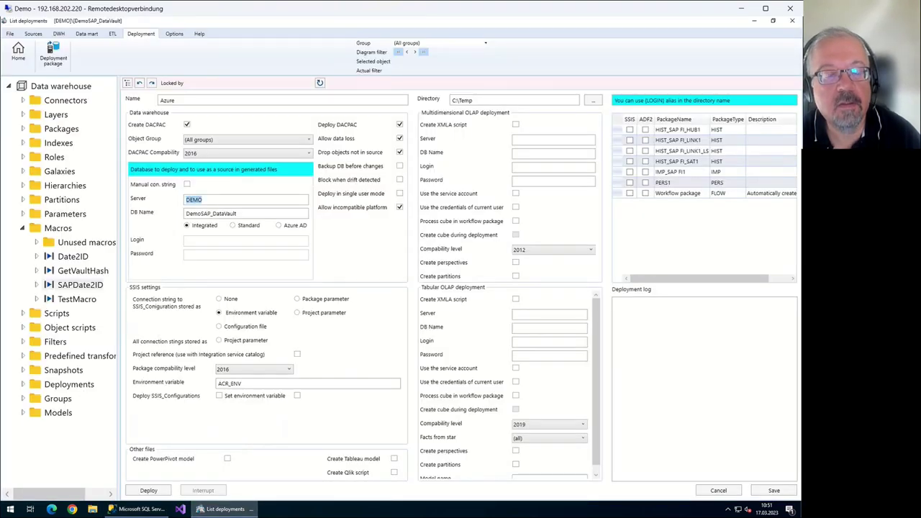
text(analyticscreator.database.windows.net)
key(ctrl+a)
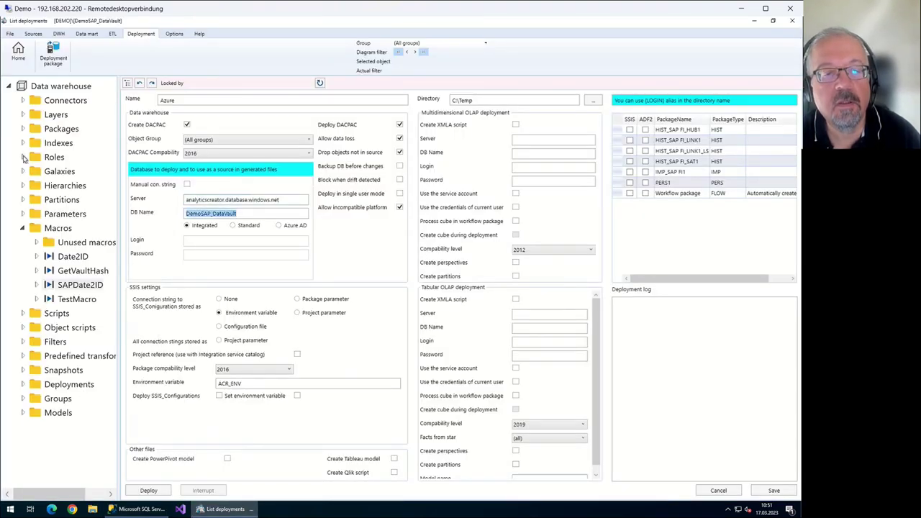
text(AV)
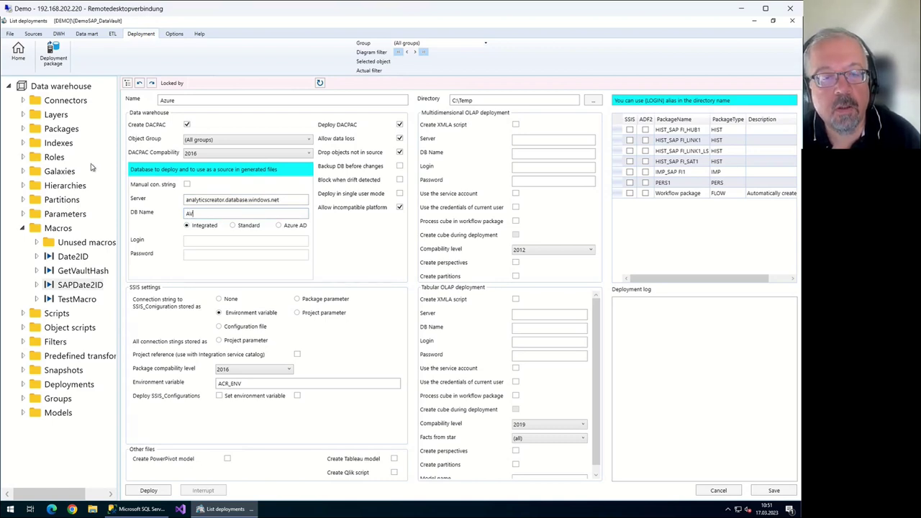
key(Tab)
key(Right)
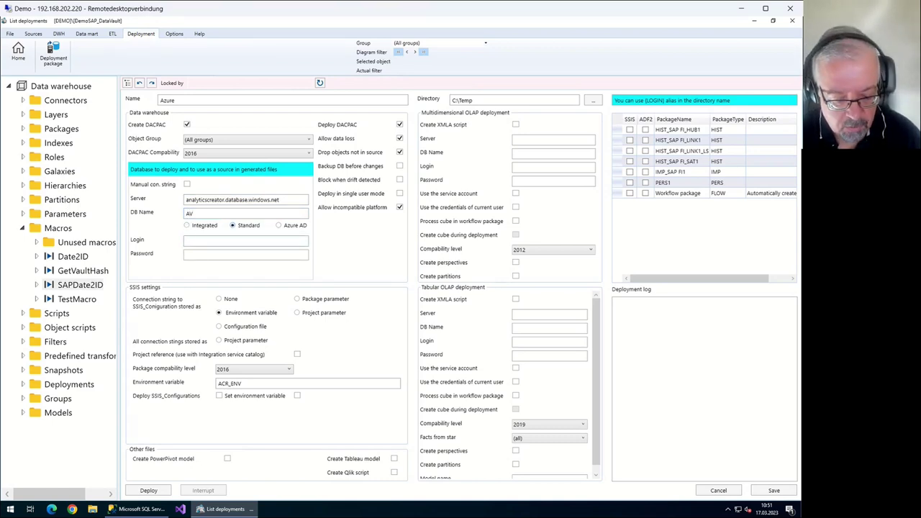
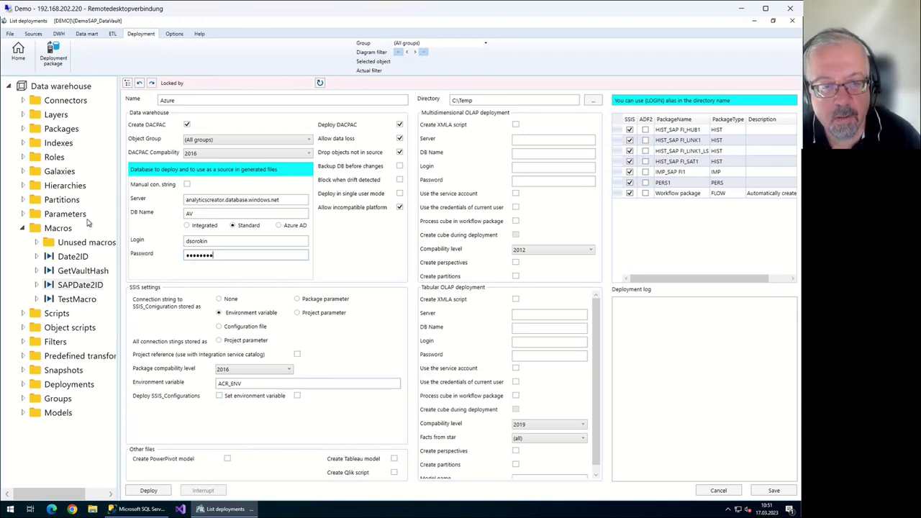
Set both the DACPAC and SSIS package compatibility levels to 2019
key(alt+Down)
key(Down)
key(Down)
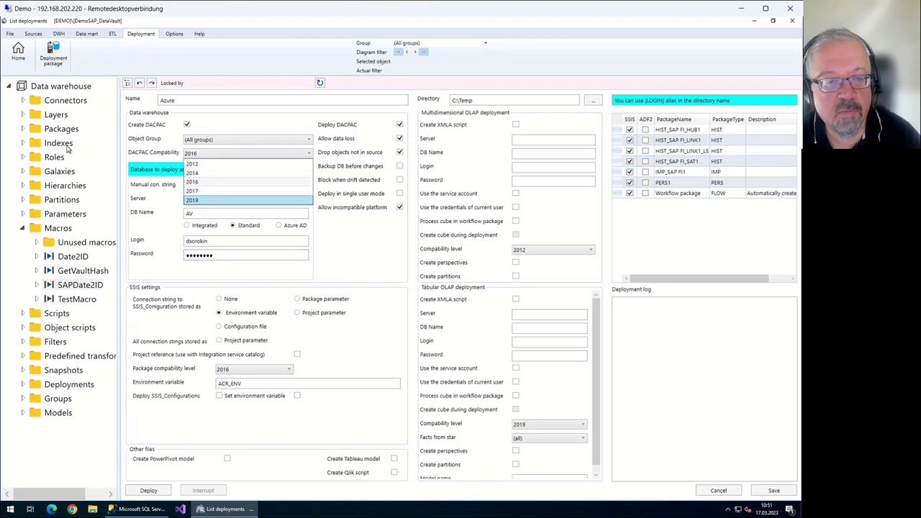
key(Return)
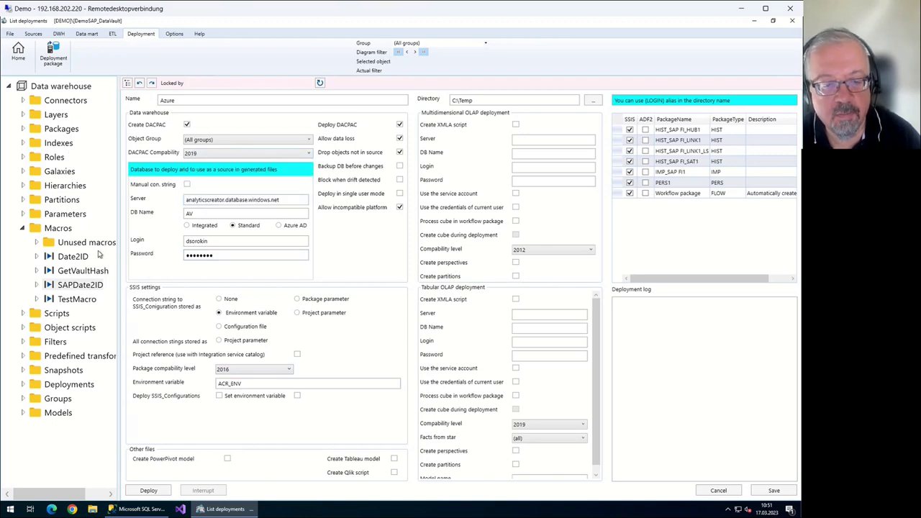
key(alt+Down)
key(Down)
key(Down)
key(Down)
key(Return)
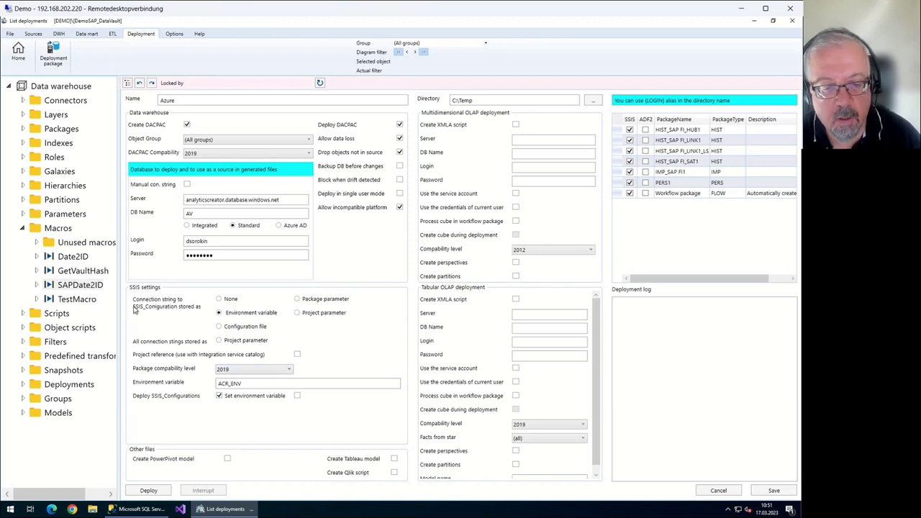
Enable setting the environment variable and creating the tabular XMLA script
key(space)
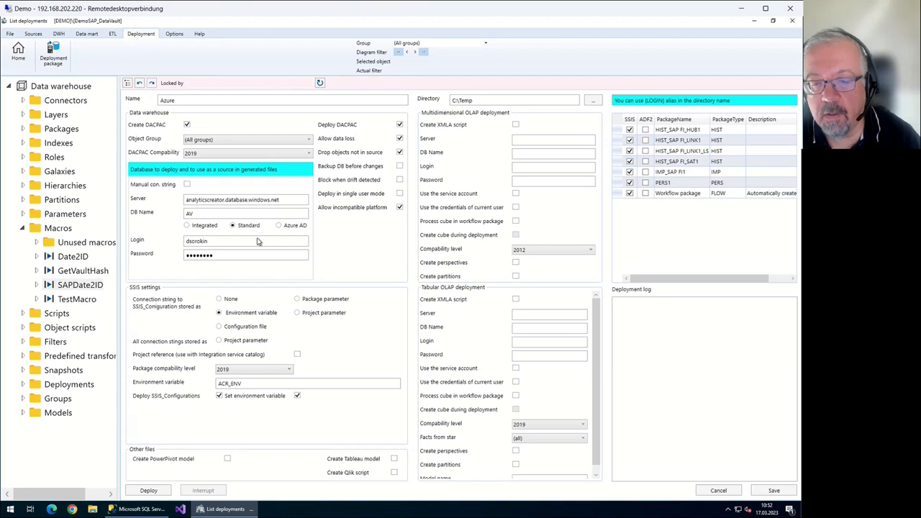
key(shift+Tab)
key(space)
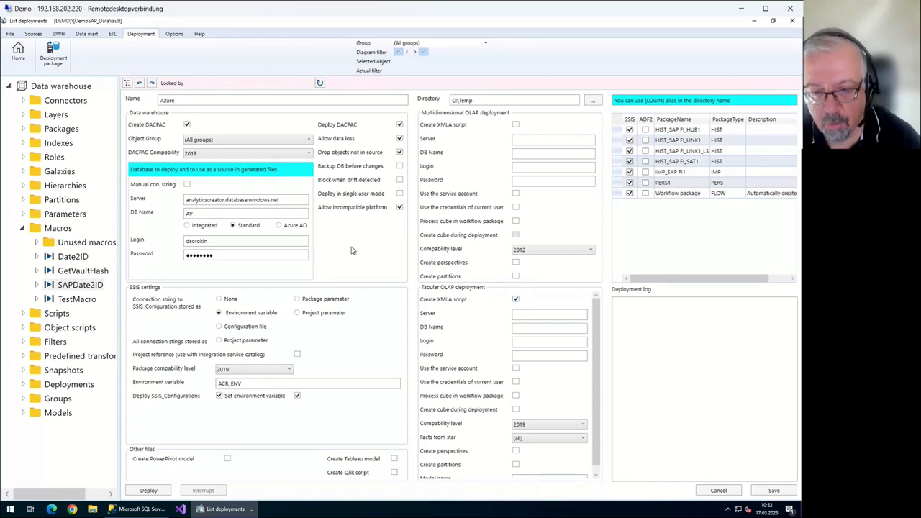
Switch to SQL Server Management Studio and close its Connect to Server dialog
mouse_move(219, 509)
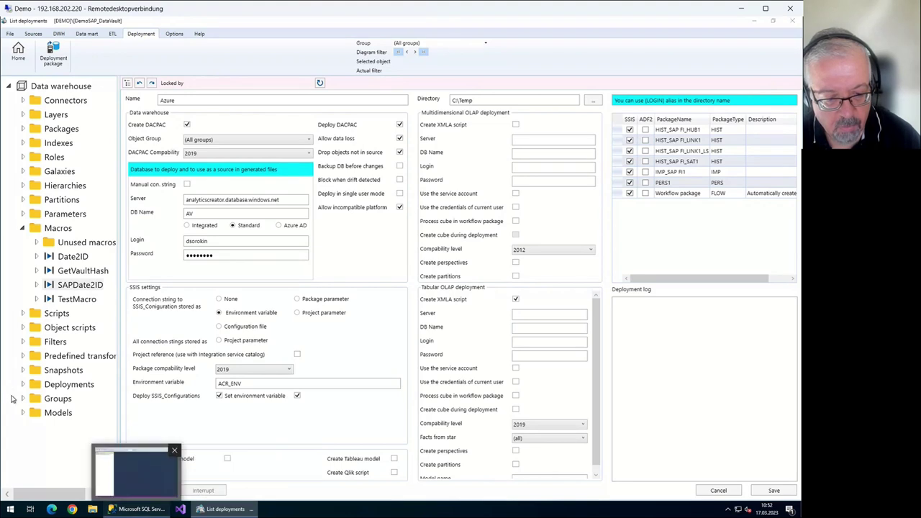
key(alt+Tab)
key(Escape)
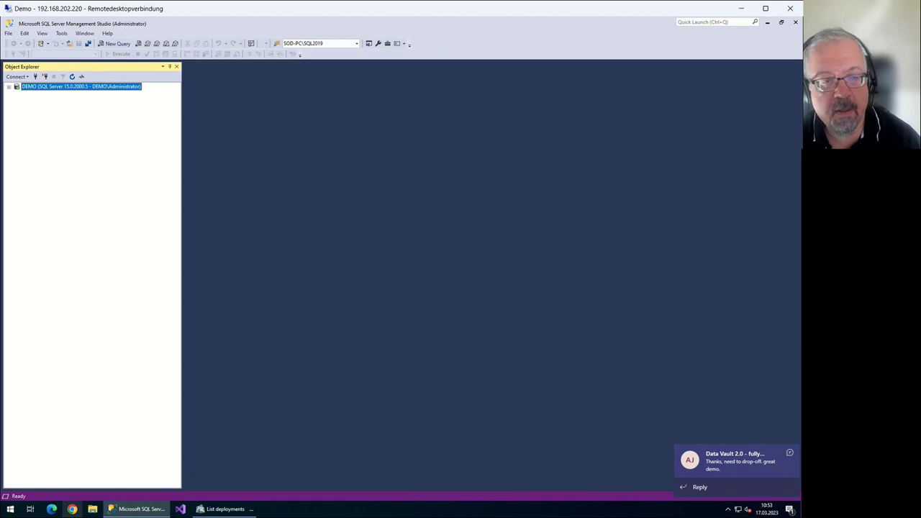
Copy the Power BI workspace address from SSMS's Analysis Services connection dialog
click(17, 76)
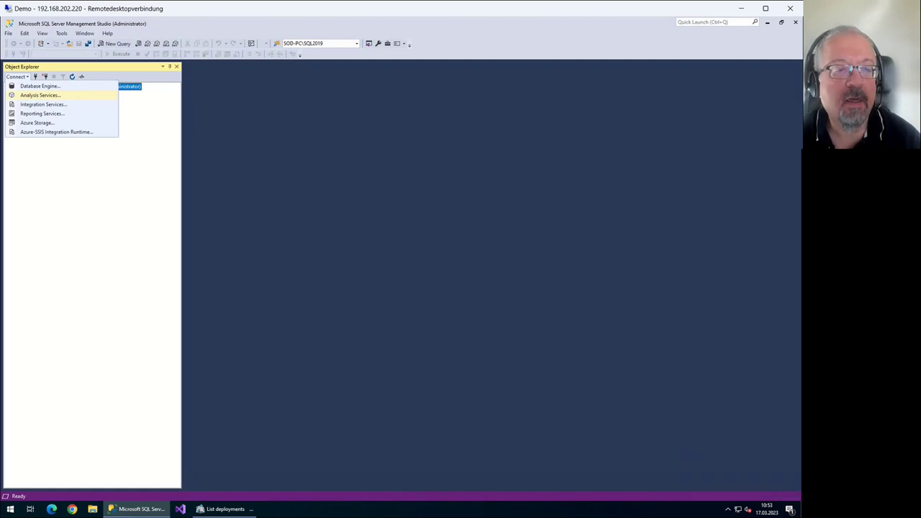
click(39, 95)
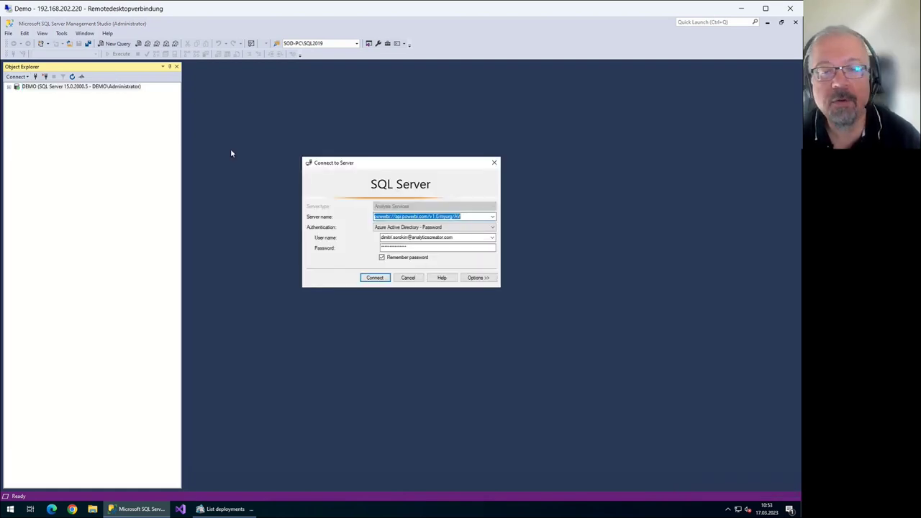
key(Return)
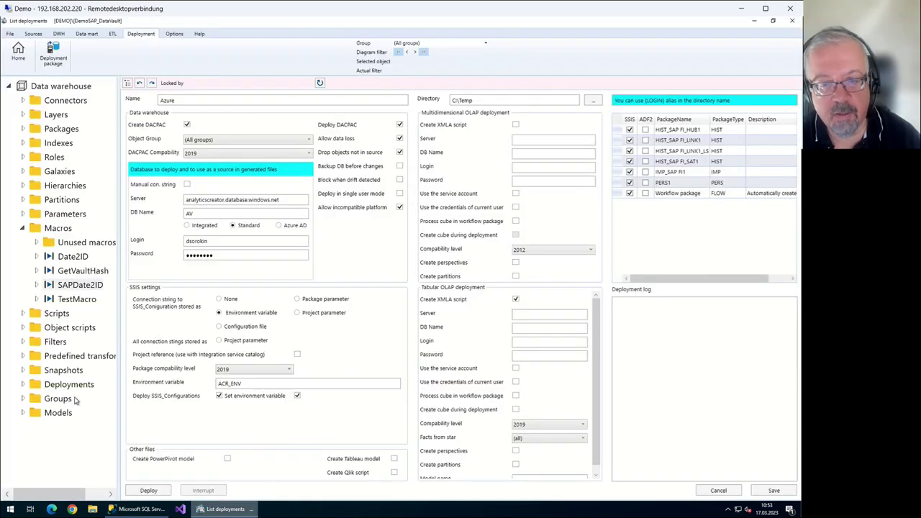
Set the tabular server to the Power BI workspace and the tabular database name to SAPDemo_DataVault
key(ctrl+v)
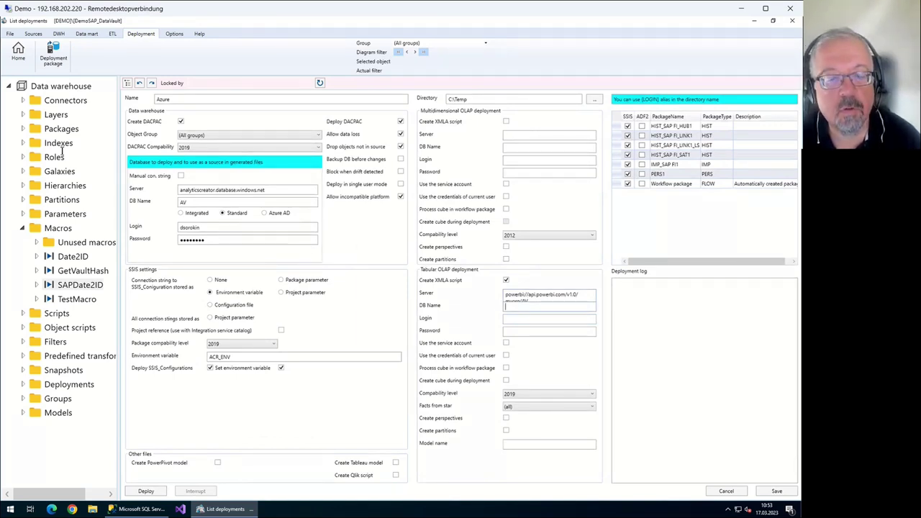
text(SAP)
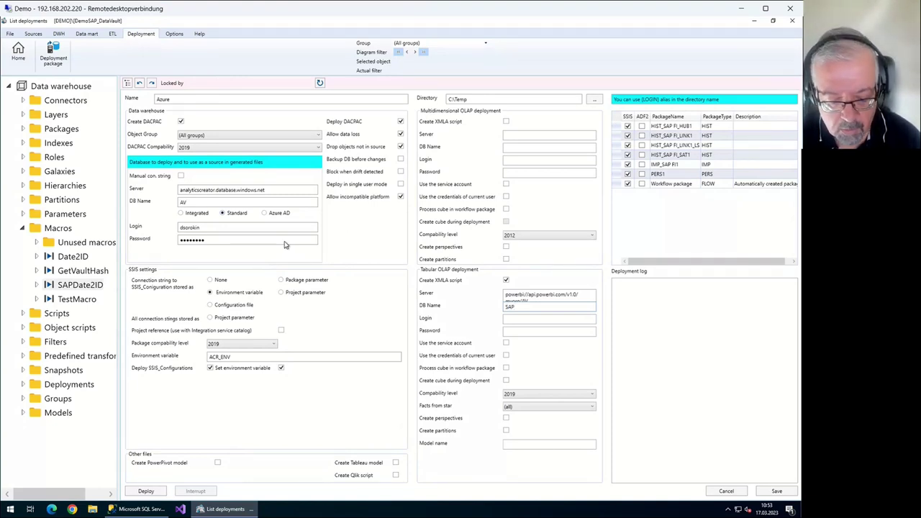
text(Demo)
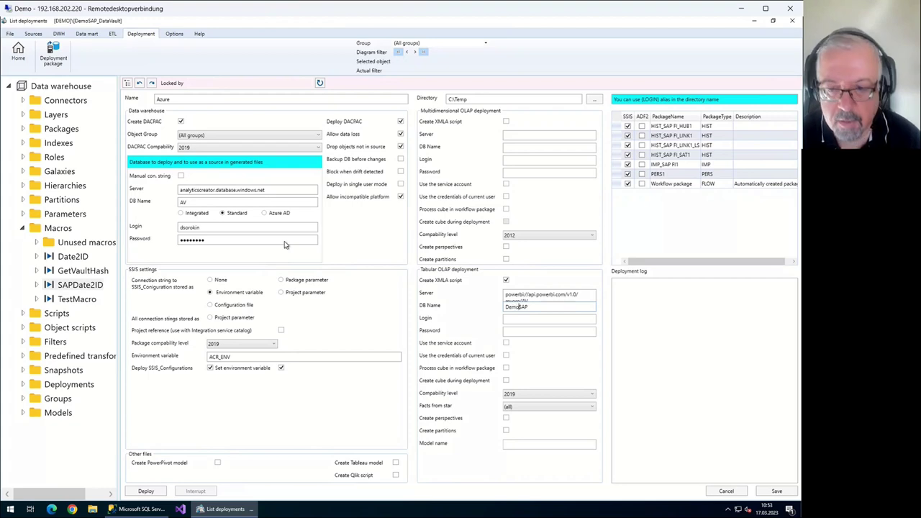
text(_DataVa)
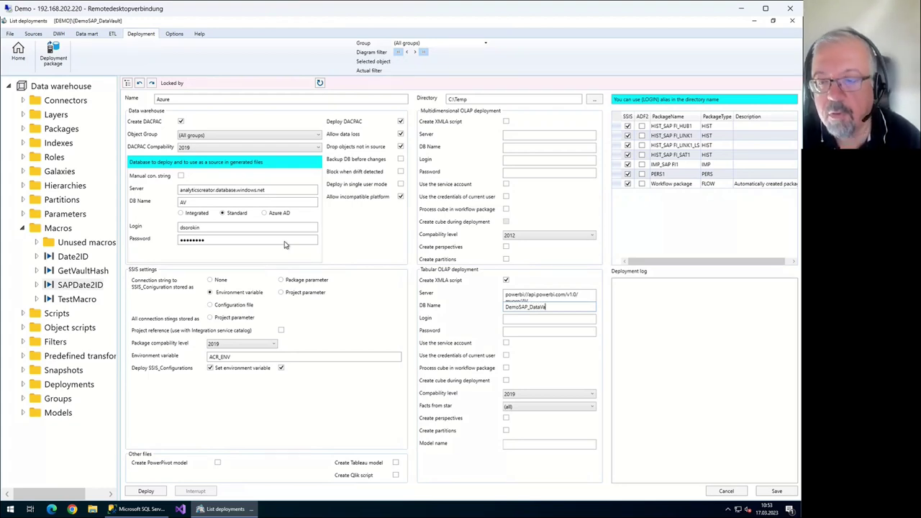
text(ul)
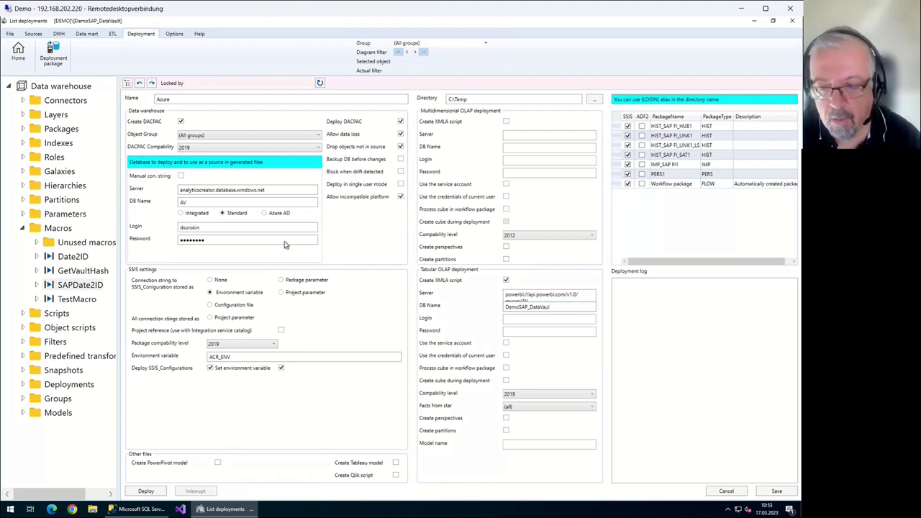
text(t)
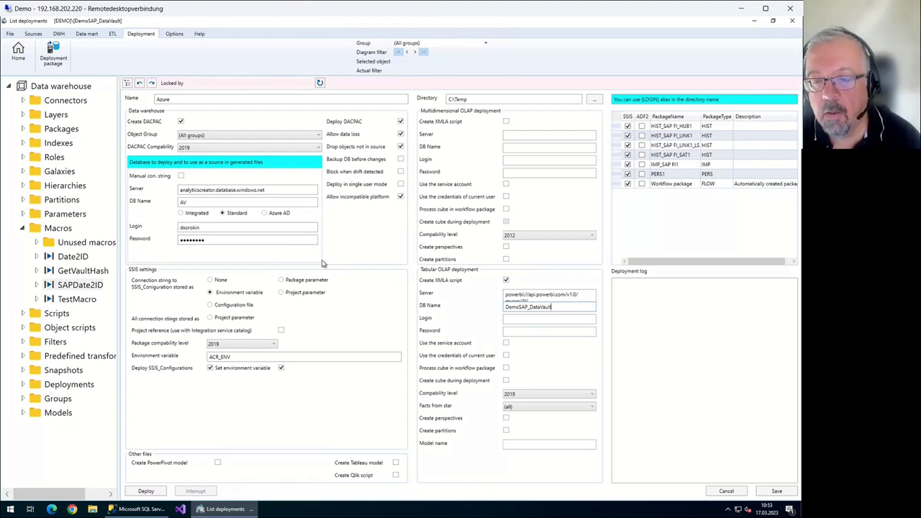
key(Tab)
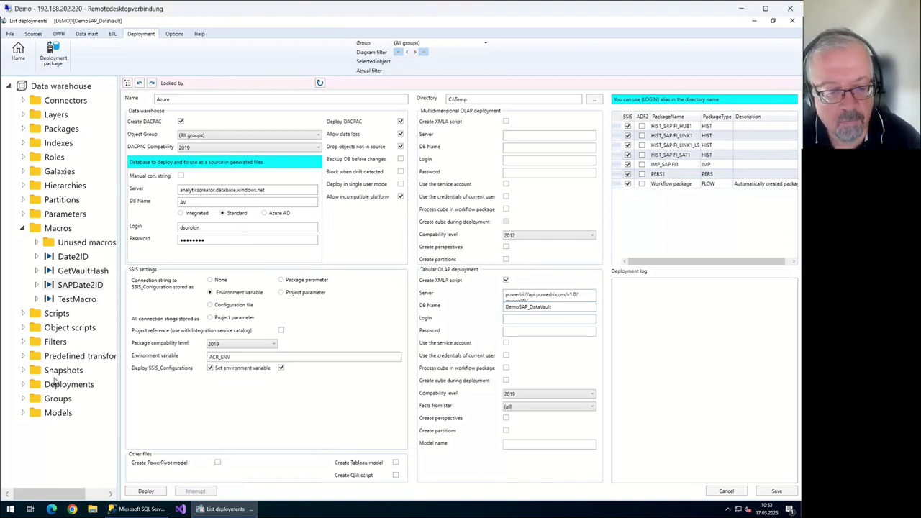
key(alt+Tab)
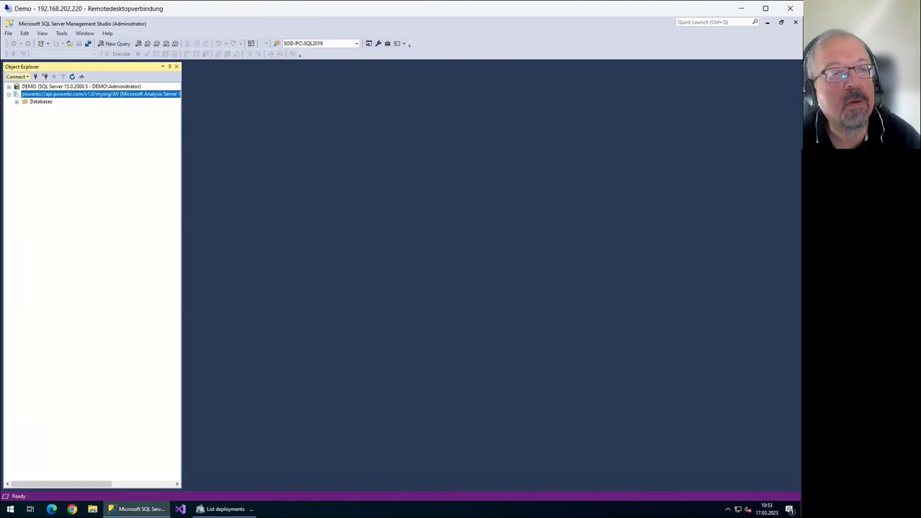
Copy the account user name from SSMS into the tabular Login field and enter the password
click(17, 76)
click(40, 95)
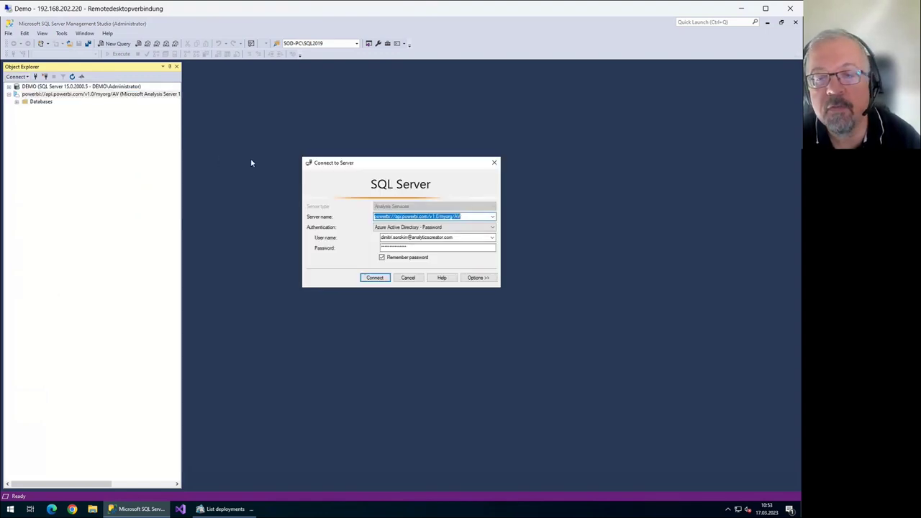
key(alt+Tab)
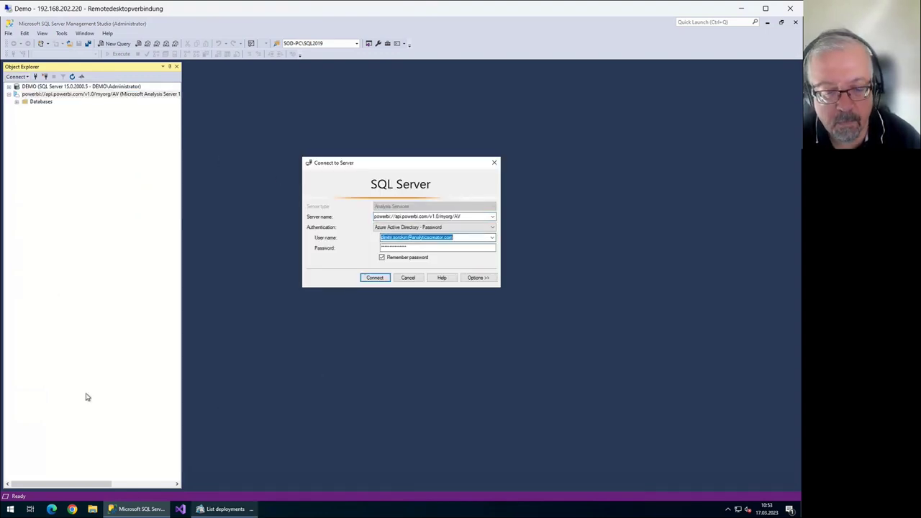
key(ctrl+v)
key(Tab)
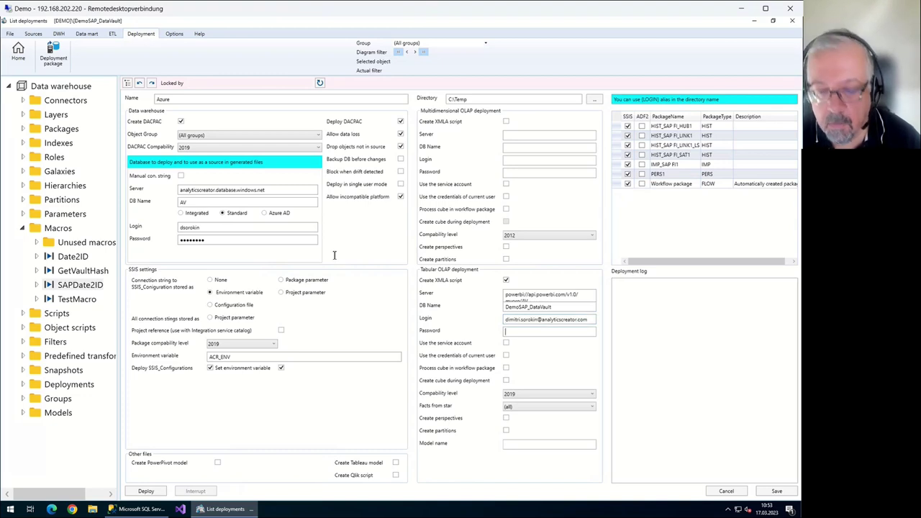
text(*********)
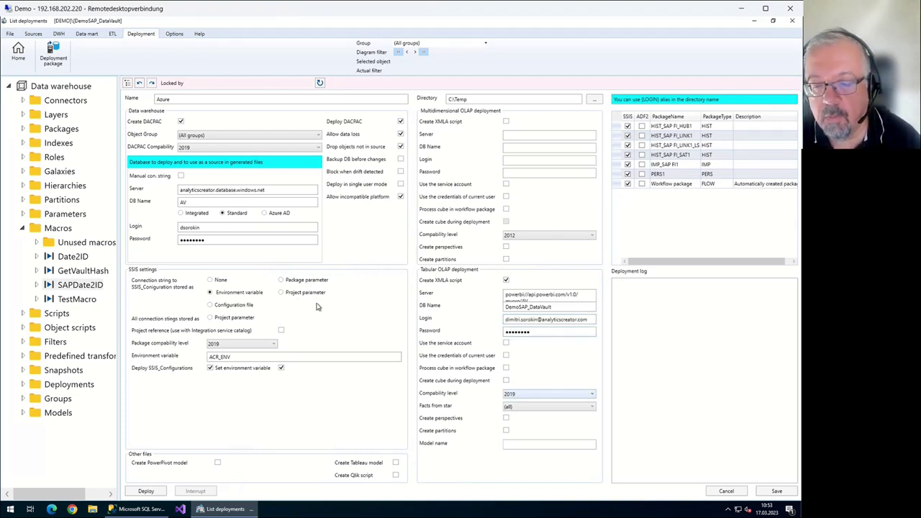
Set tabular compatibility level to PowerBI and enable creating the cube during deployment
key(Tab)
key(Tab)
key(Tab)
key(Tab)
key(Tab)
key(alt+Down)
key(Down)
key(Return)
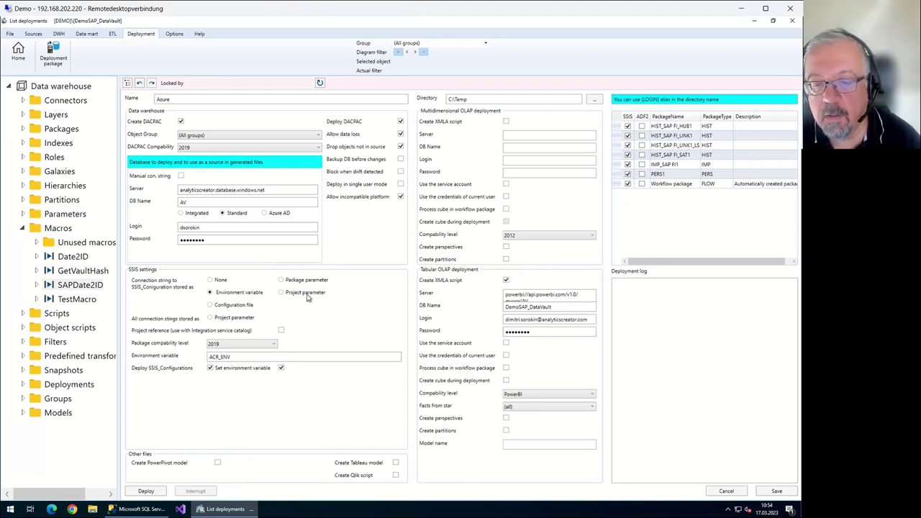
key(shift+Tab)
key(space)
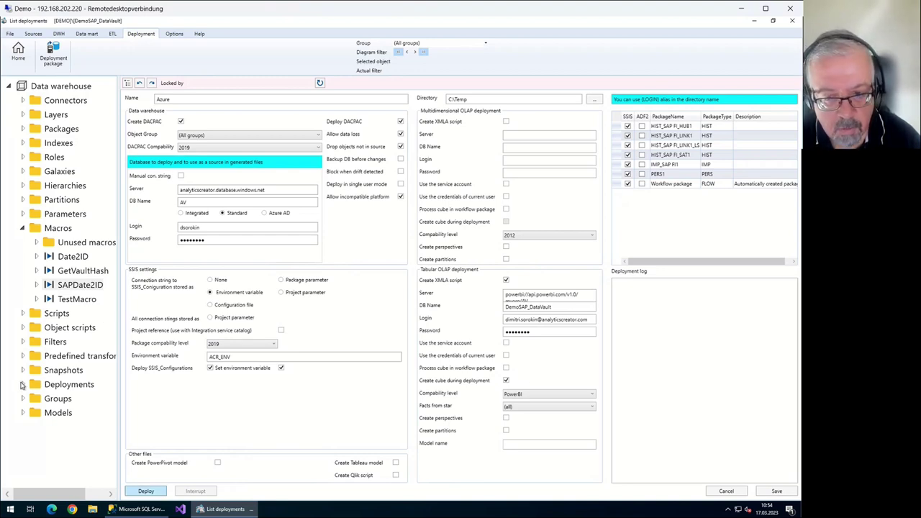
Run the Azure deployment, which fails on an undefined measure column, then return to the flow diagram
key(Return)
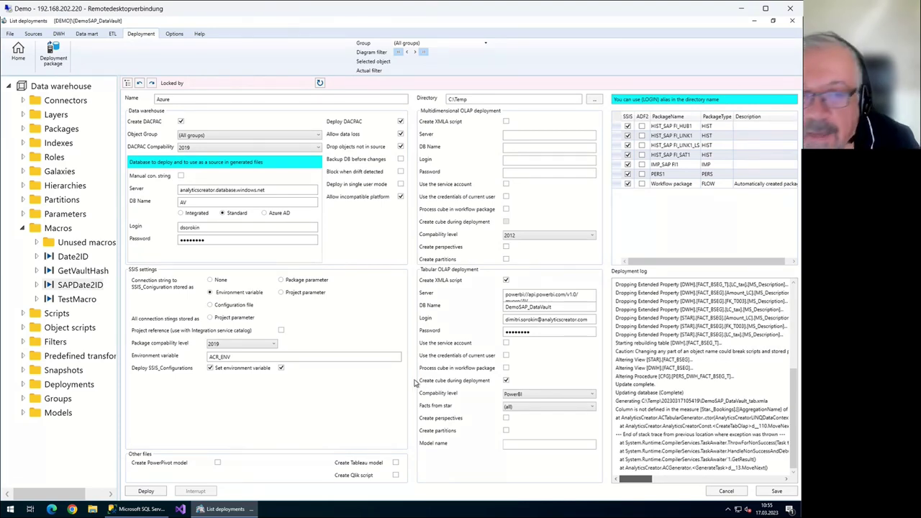
click(19, 53)
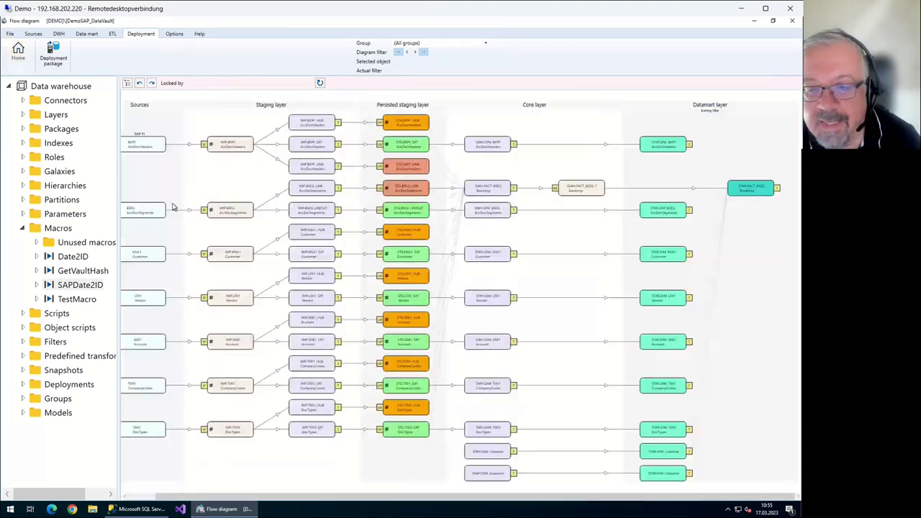
Delete the column-less measure from the FACT_BSEG fact table and return to the deployments list
double_click(752, 188)
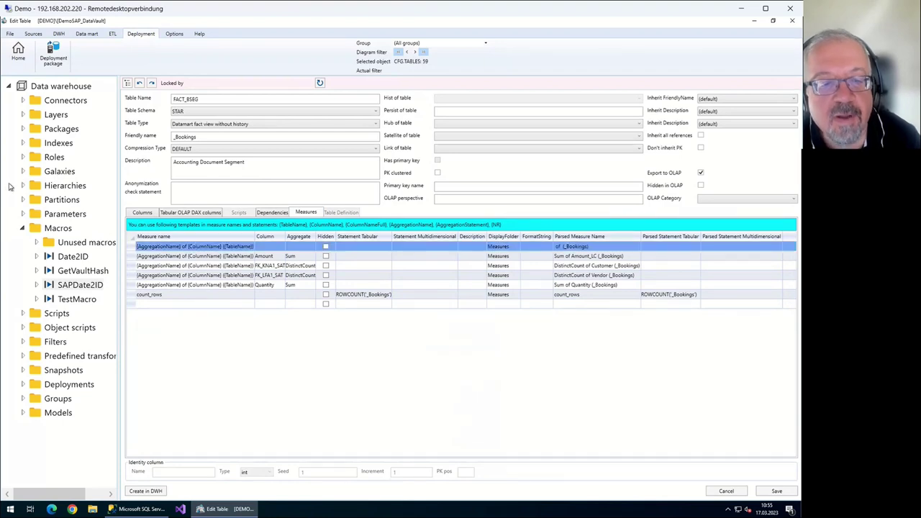
key(Delete)
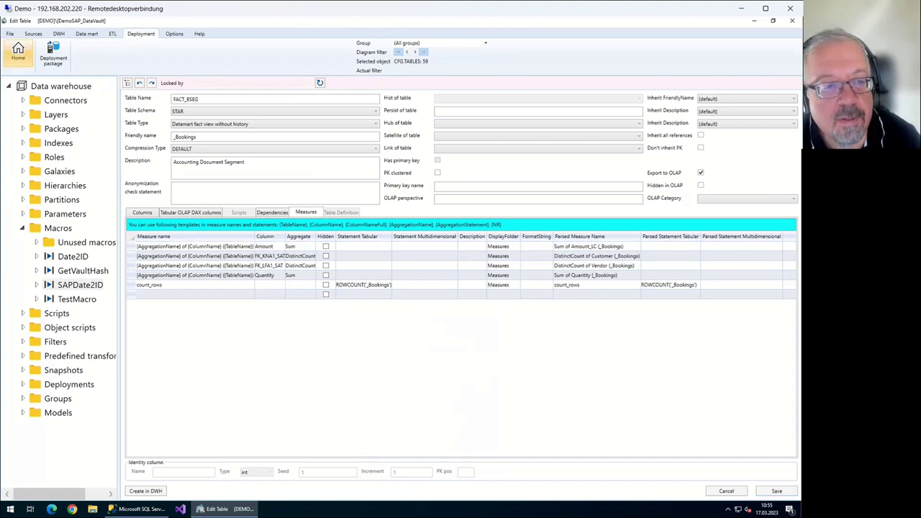
click(18, 51)
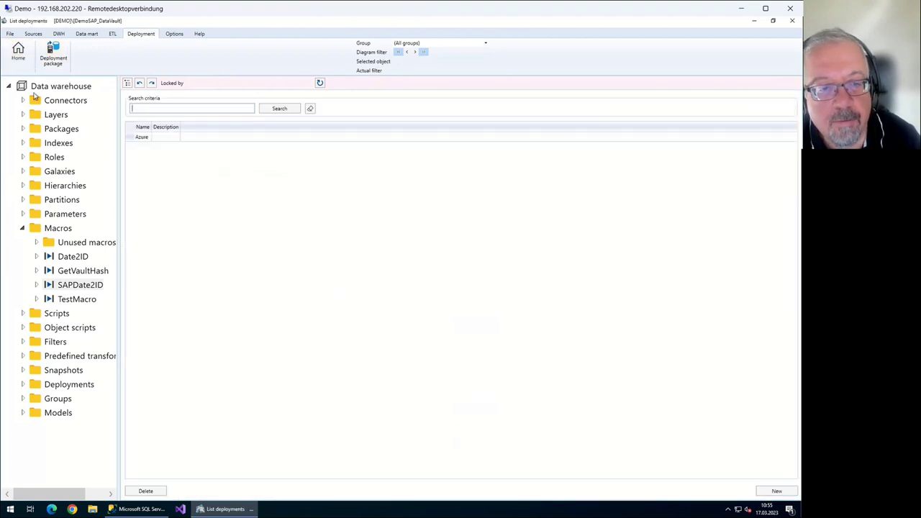
Rerun the Azure deployment to regenerate its SSIS solution in Visual Studio
click(146, 491)
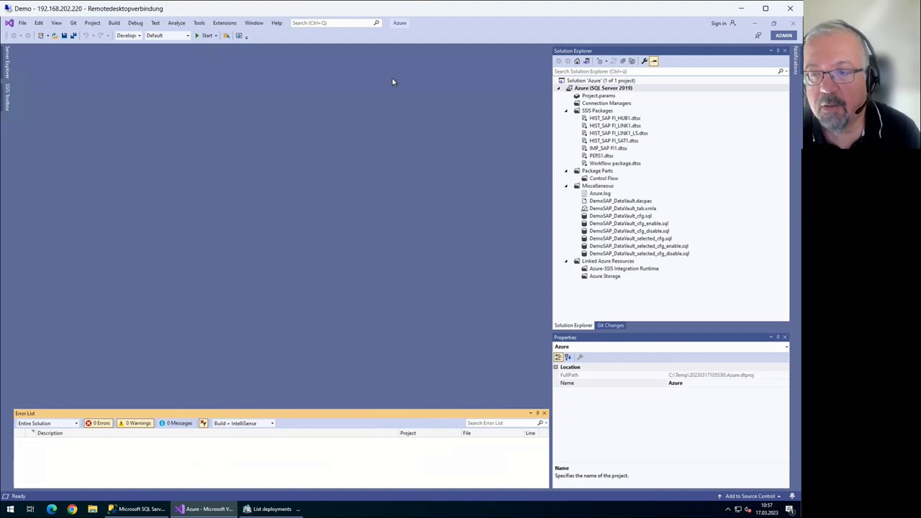
Move through the SSIS packages in Solution Explorer to select IMP_SAP FI1.dtsx
key(ctrl+alt+l)
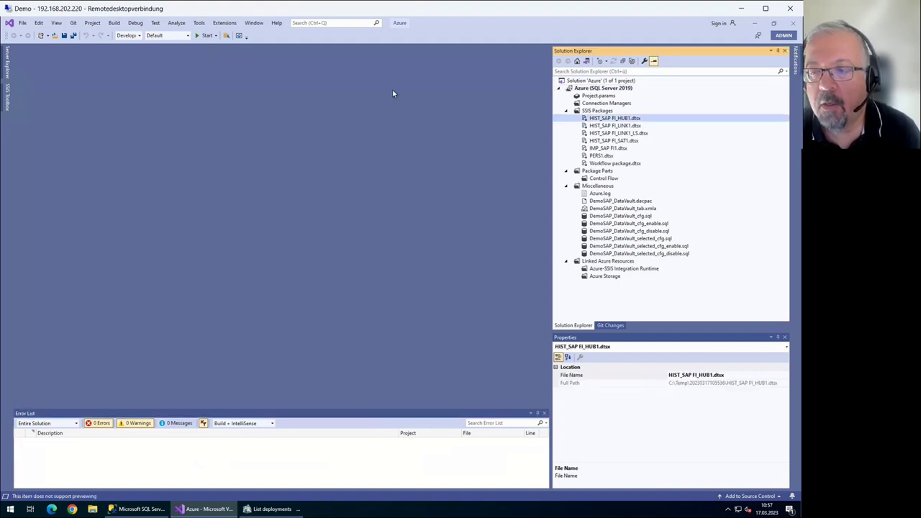
key(Down)
key(Down)
key(Down)
key(Down)
key(Down)
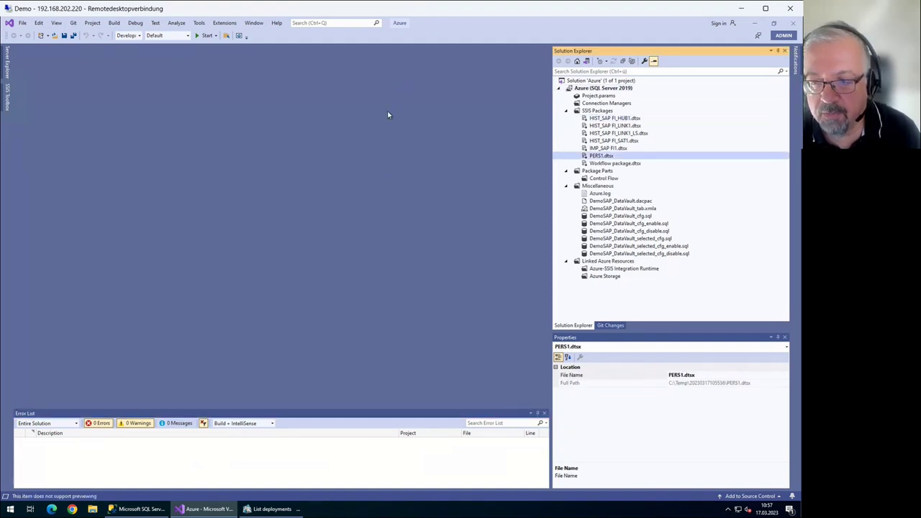
key(Down)
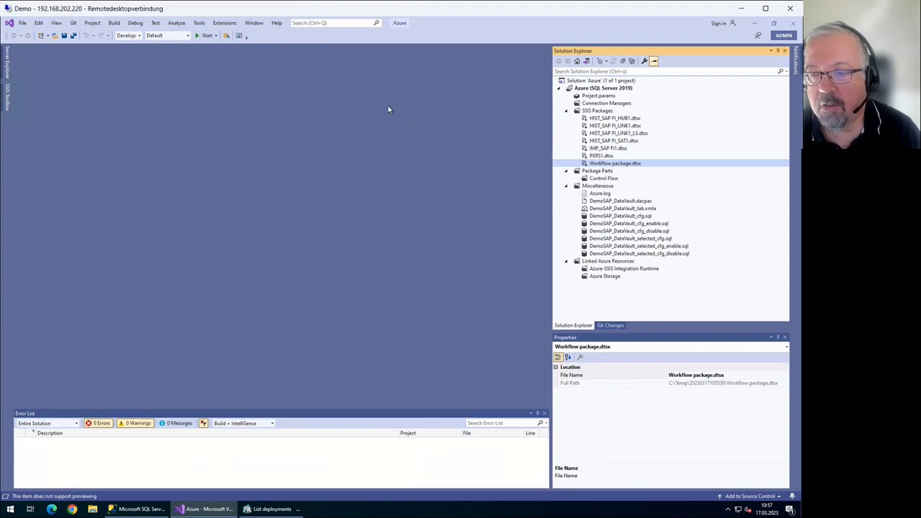
key(Up)
key(Up)
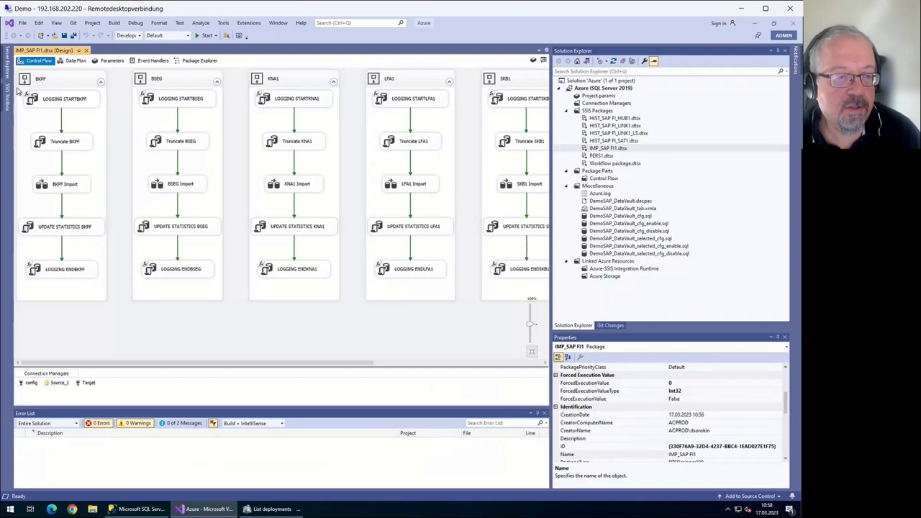
Inspect the BKPF Import data flow, then return to the IMP_SAP FI1 control flow
scroll(270, 291, right, 3)
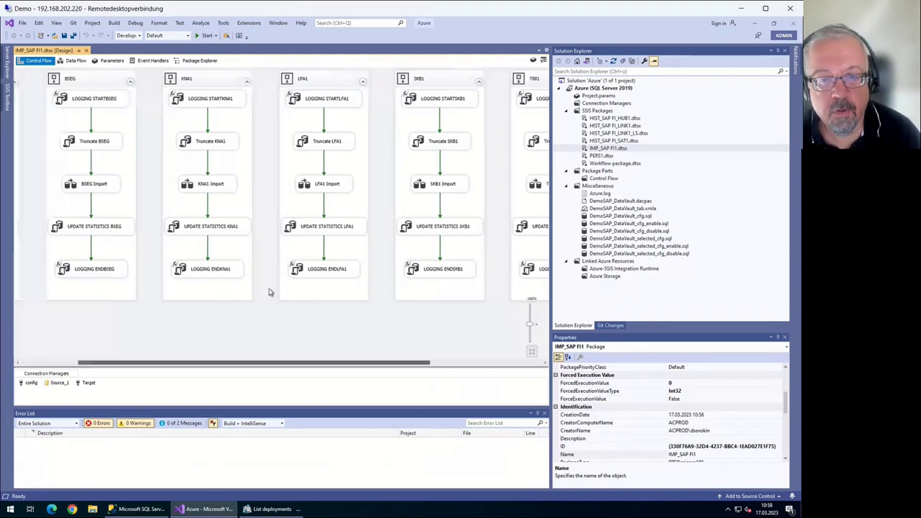
scroll(270, 292, left, 3)
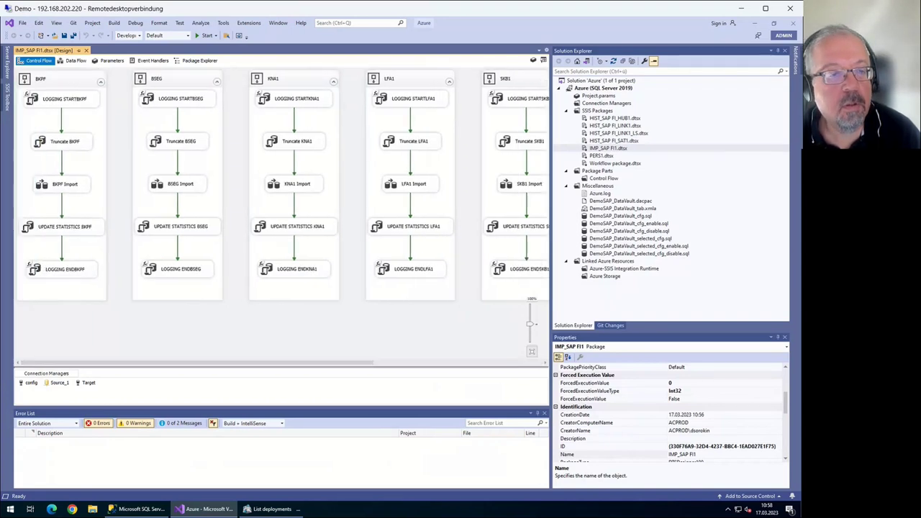
double_click(63, 184)
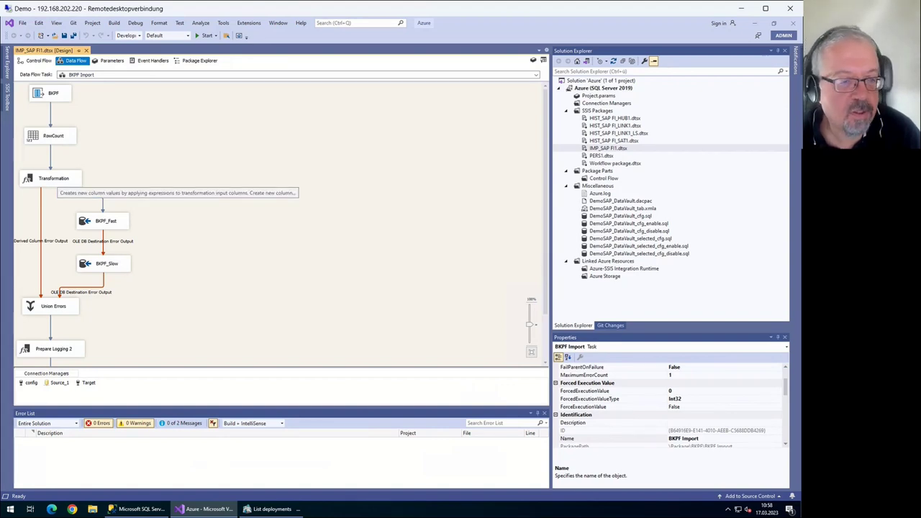
scroll(39, 175, down, 3)
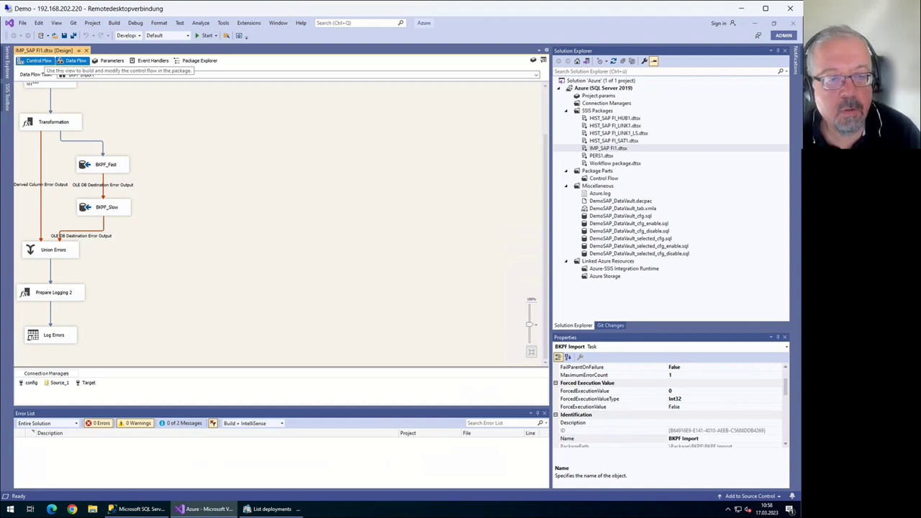
scroll(281, 216, up, 2)
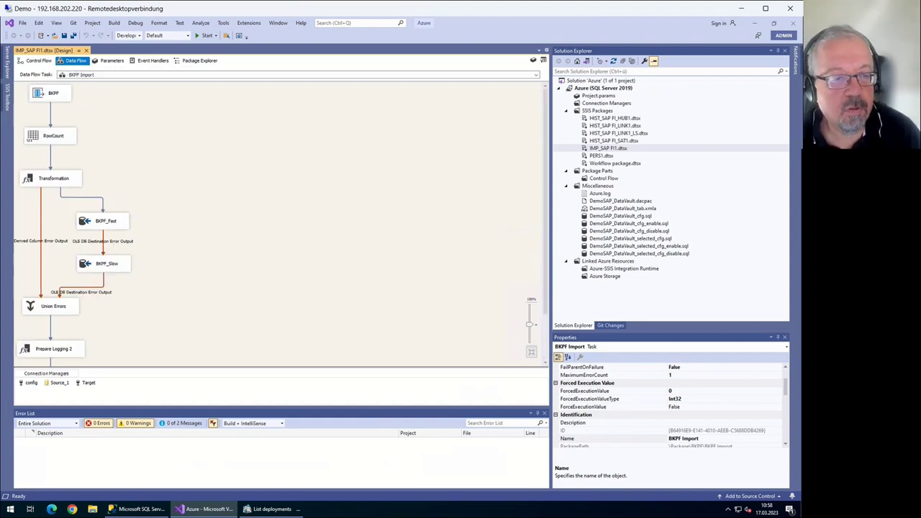
click(29, 61)
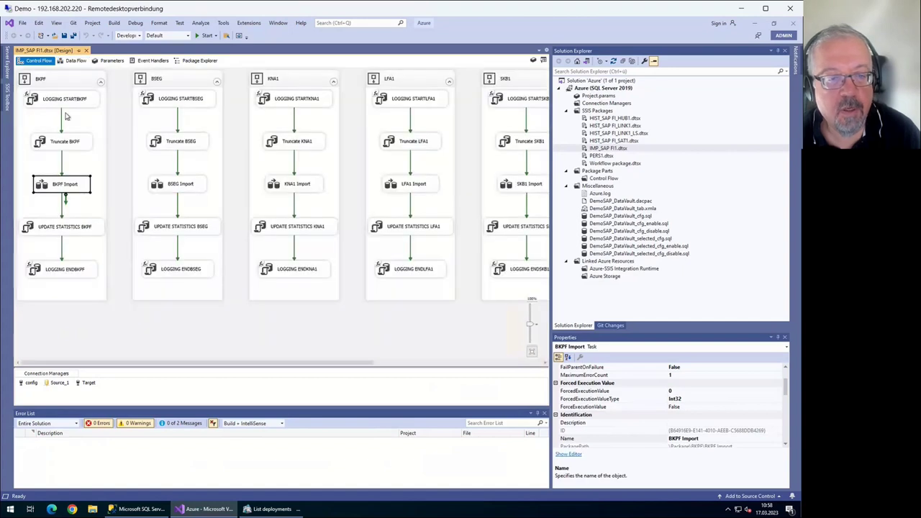
click(14, 180)
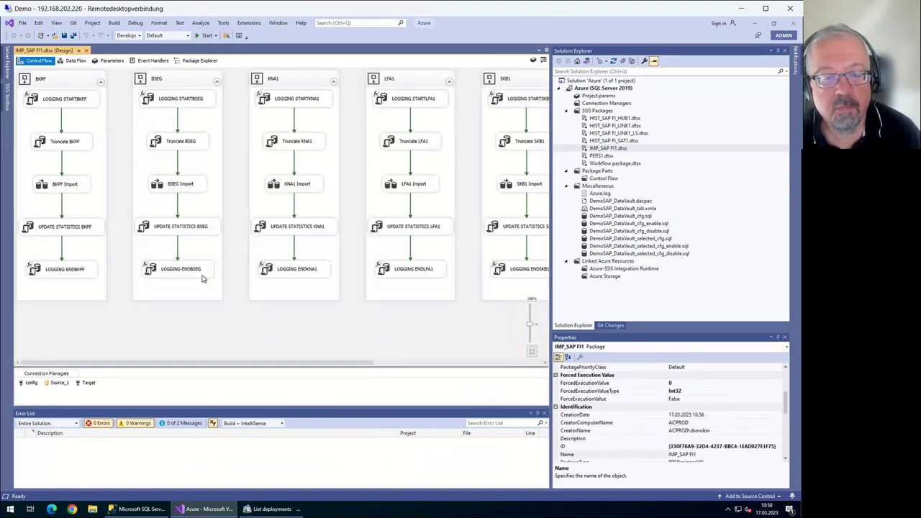
Scan the per-table containers across the control flow, then open HIST_SAP FI_HUB1.dtsx
scroll(207, 283, right, 2)
scroll(315, 292, right, 5)
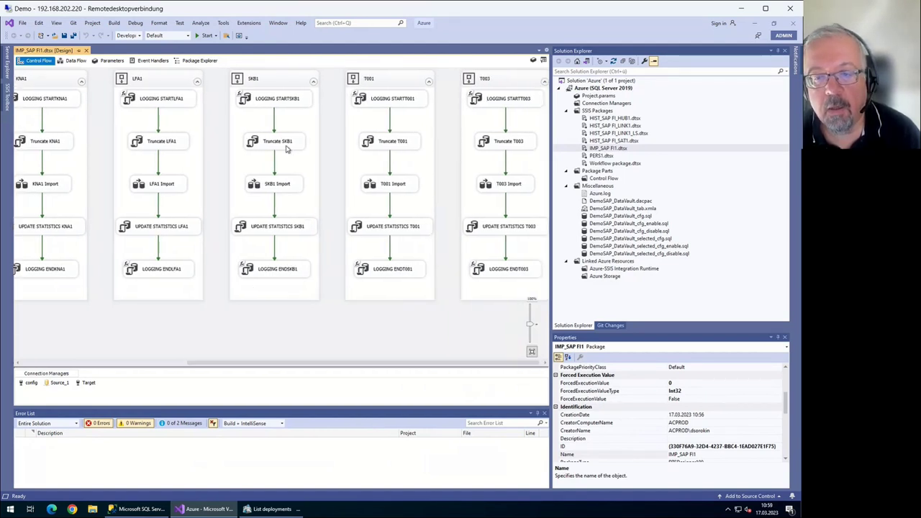
scroll(154, 290, left, 4)
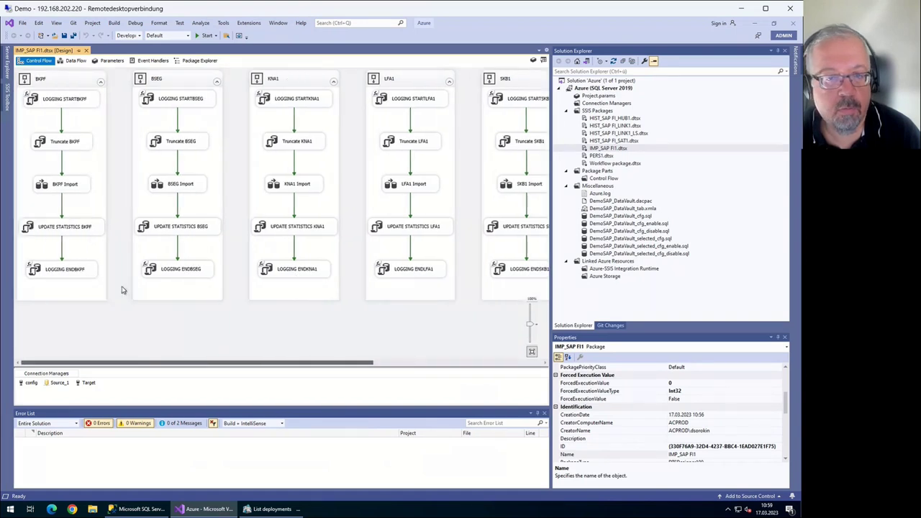
scroll(205, 299, right, 4)
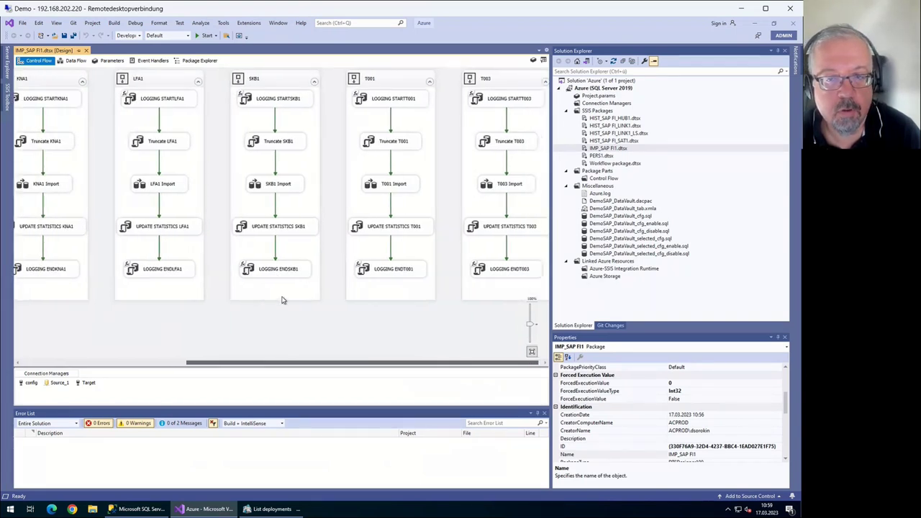
scroll(191, 314, left, 5)
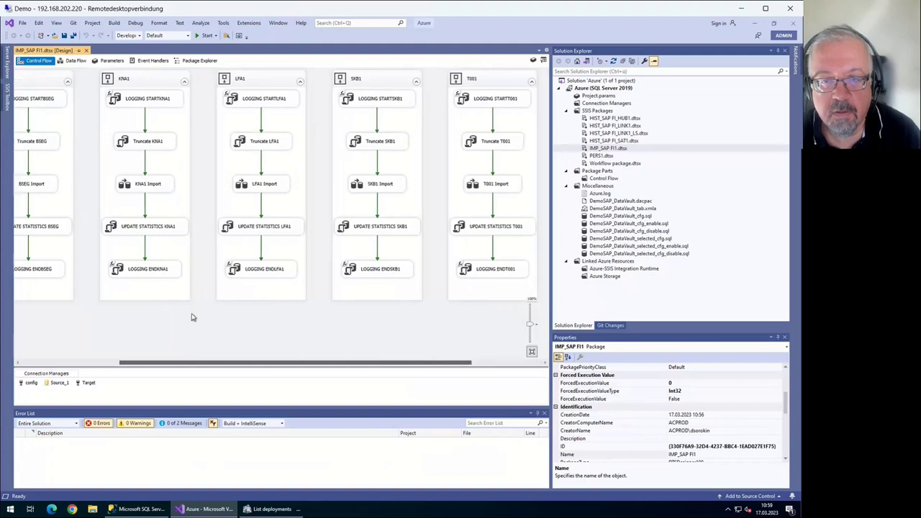
scroll(144, 322, left, 1)
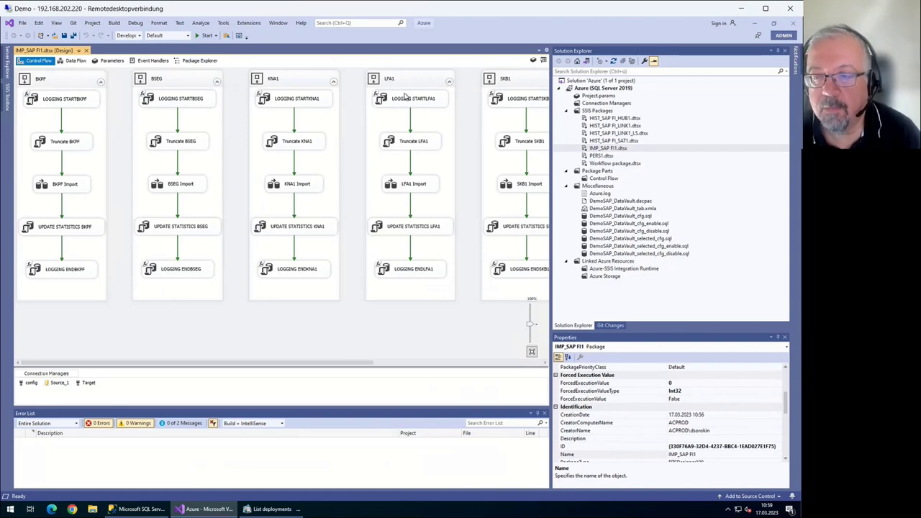
key(Up)
key(Up)
key(Up)
key(Up)
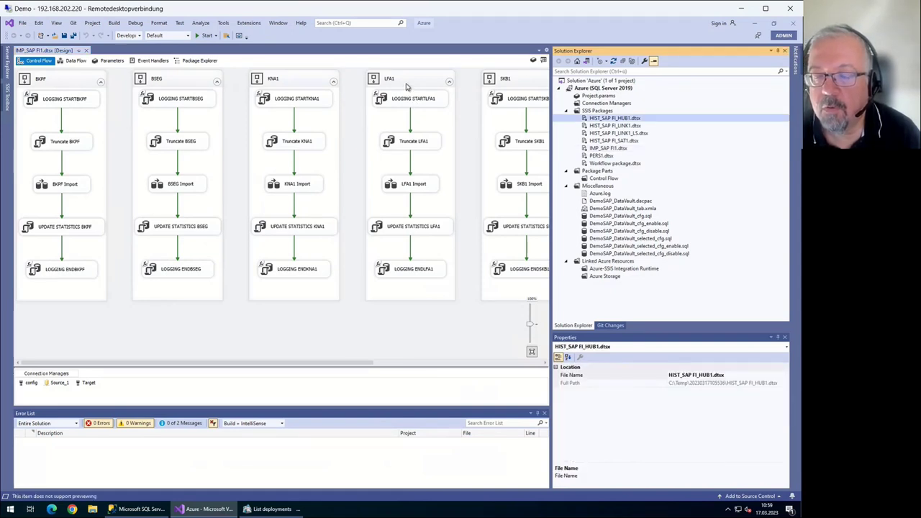
key(Return)
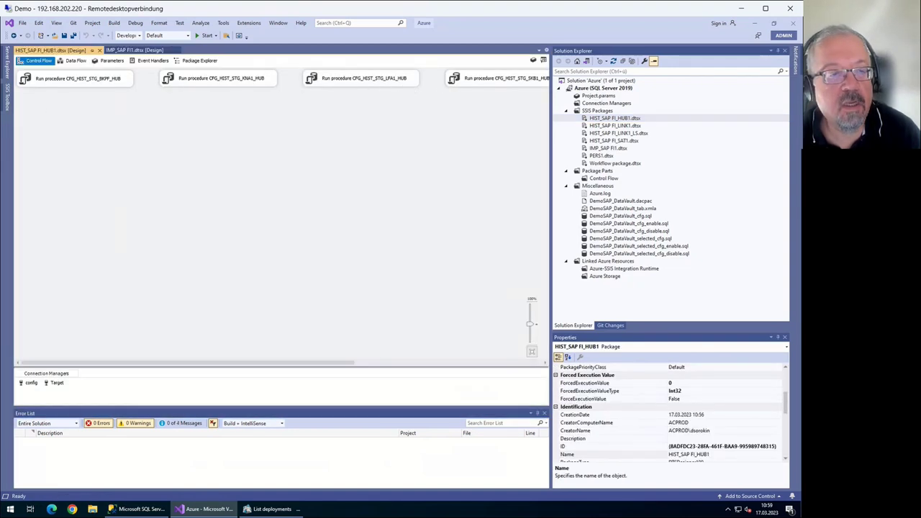
Inspect the CFG_HIST_STG_BKPF_HUB task, view PERS1's control flow, then open Workflow package.dtsx
click(72, 79)
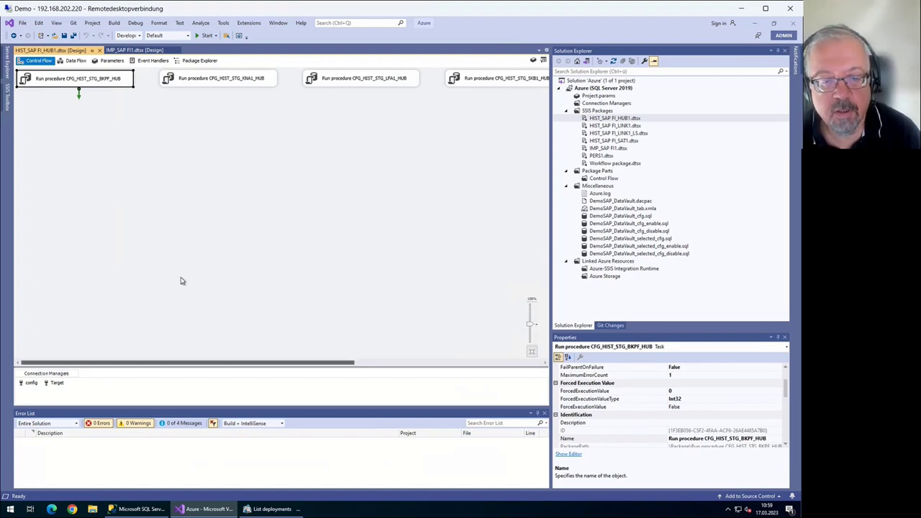
scroll(264, 288, right, 3)
scroll(288, 290, right, 3)
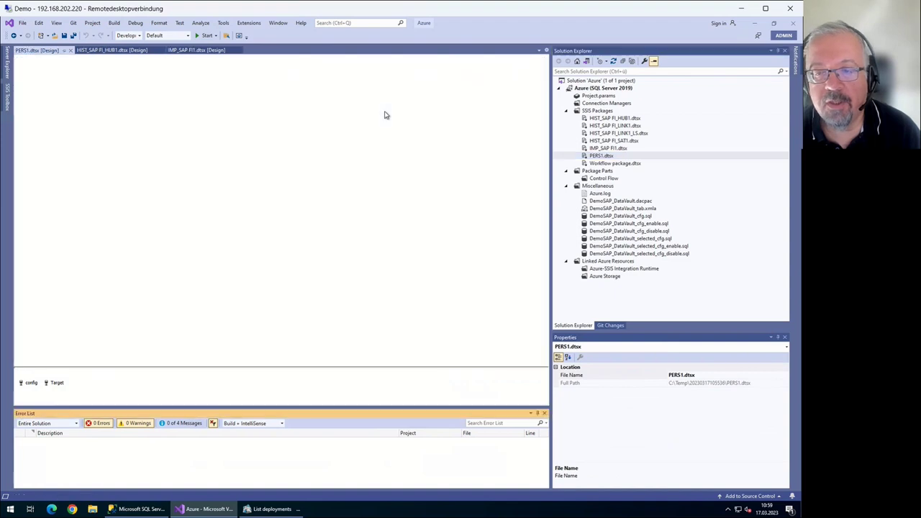
click(33, 113)
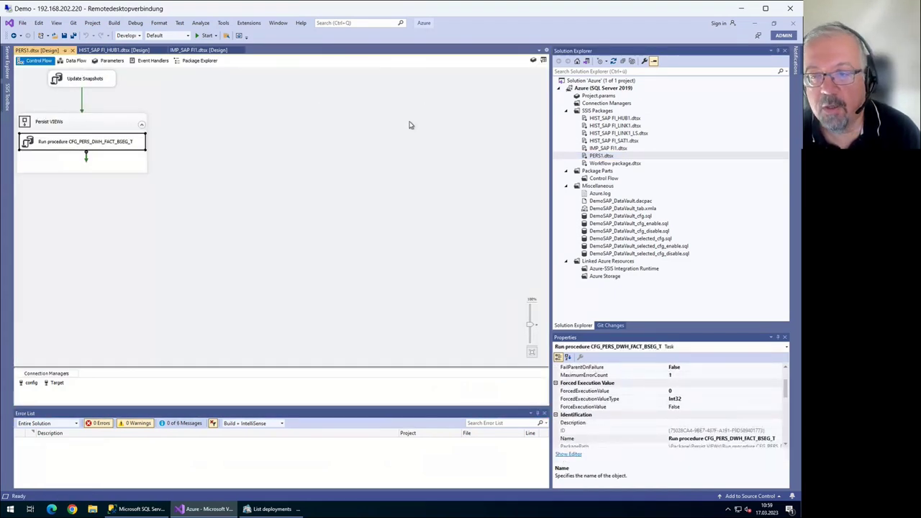
key(Return)
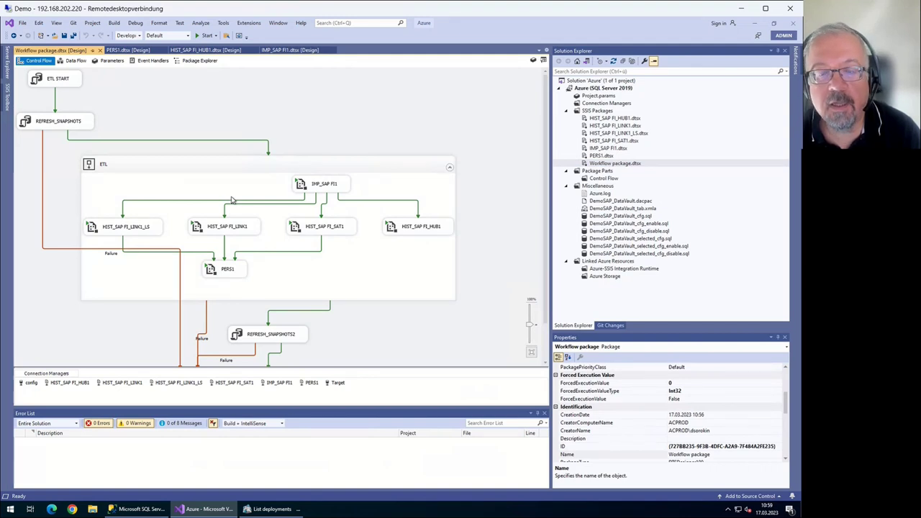
scroll(198, 203, up, 3)
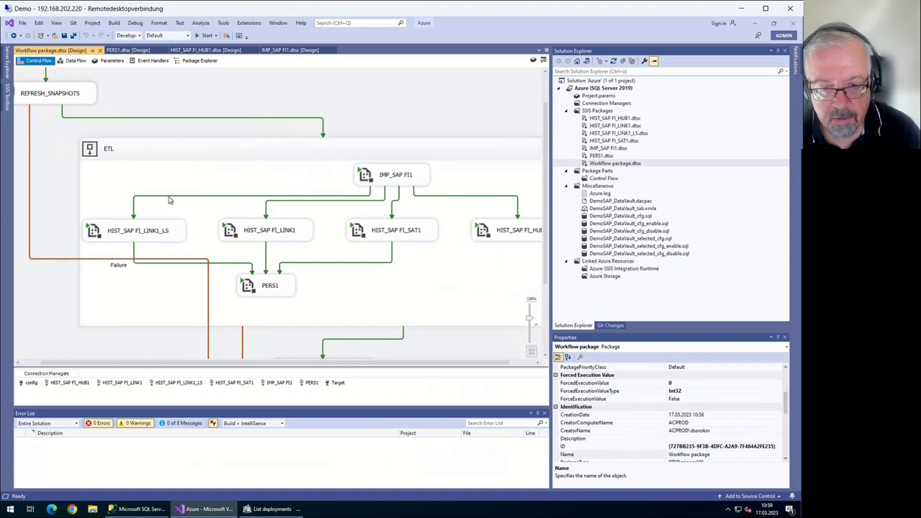
scroll(266, 202, down, 2)
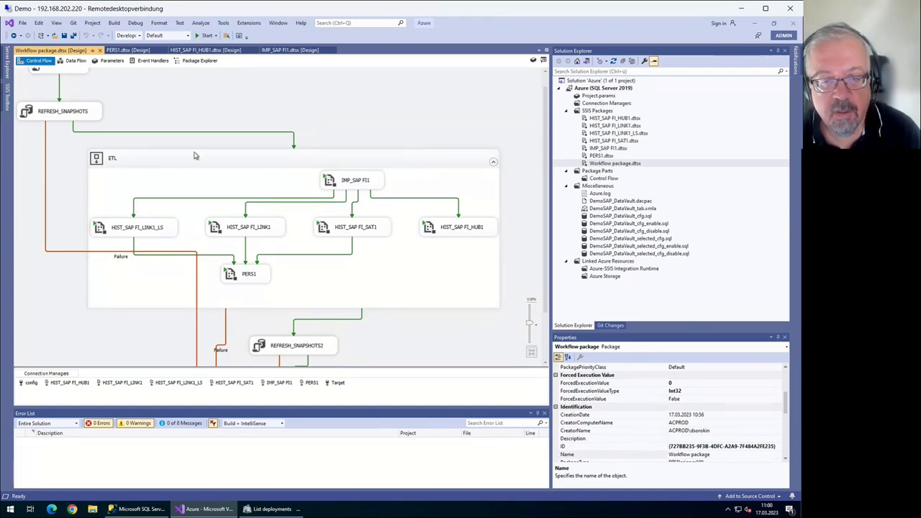
scroll(192, 137, up, 1)
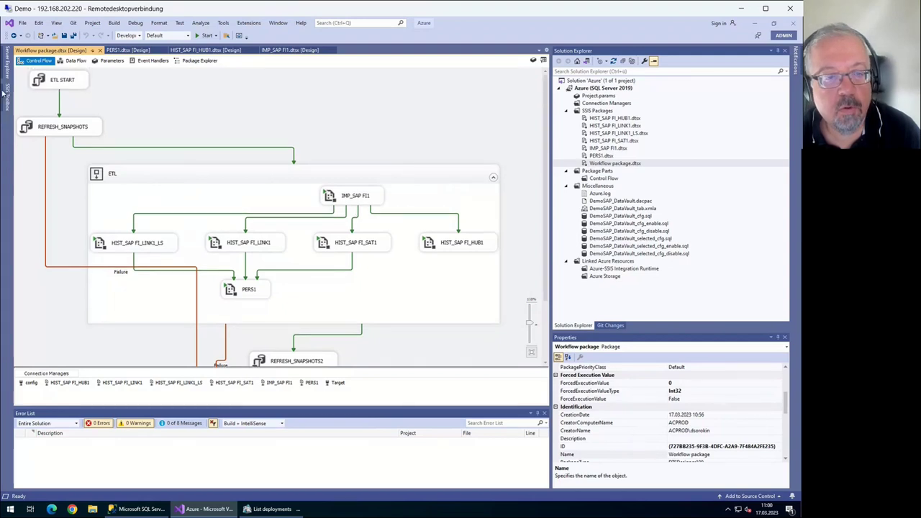
click(50, 80)
click(61, 126)
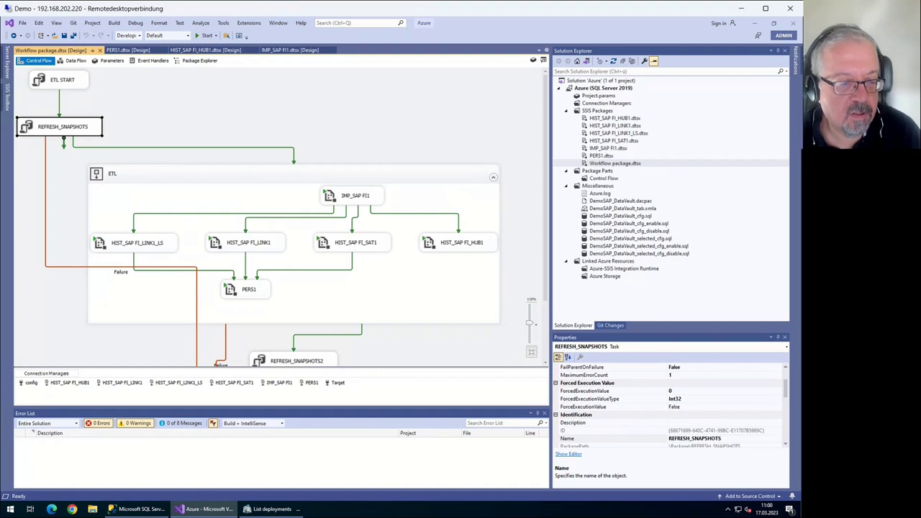
key(Tab)
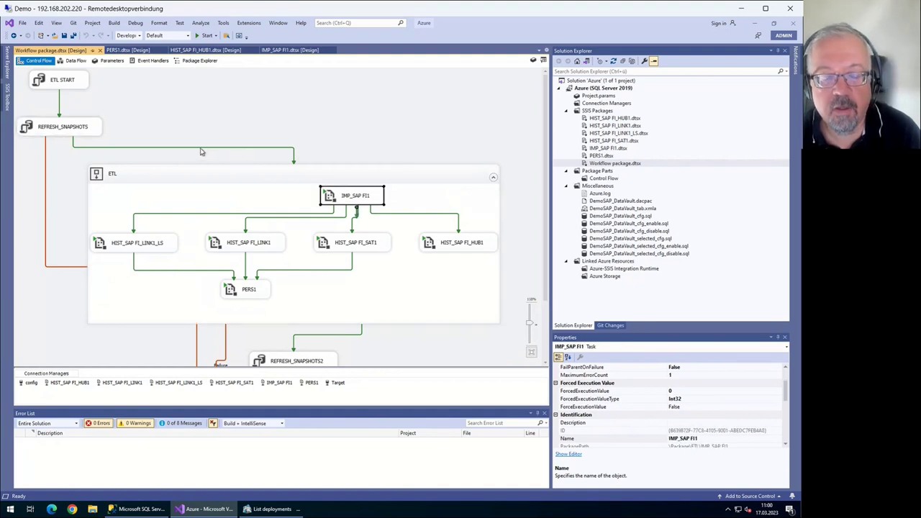
key(Tab)
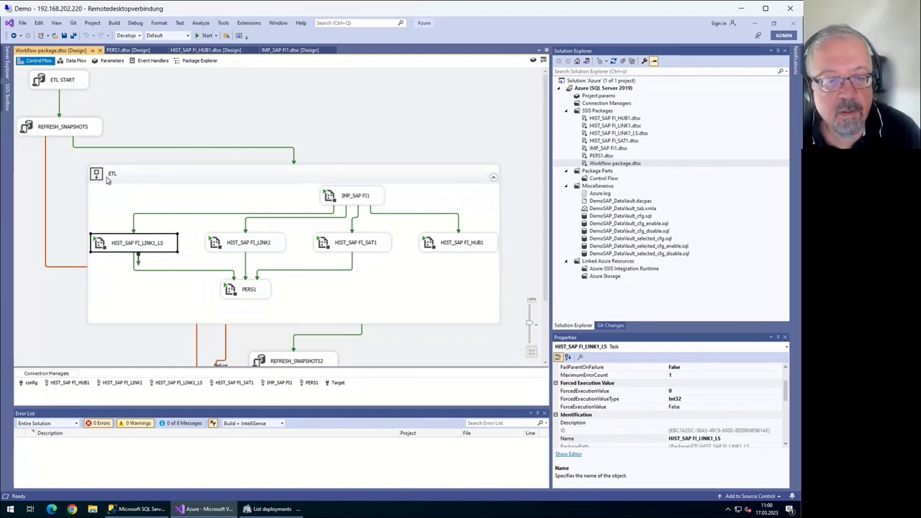
key(Tab)
key(Tab)
key(shift+Tab)
key(shift+Tab)
key(Tab)
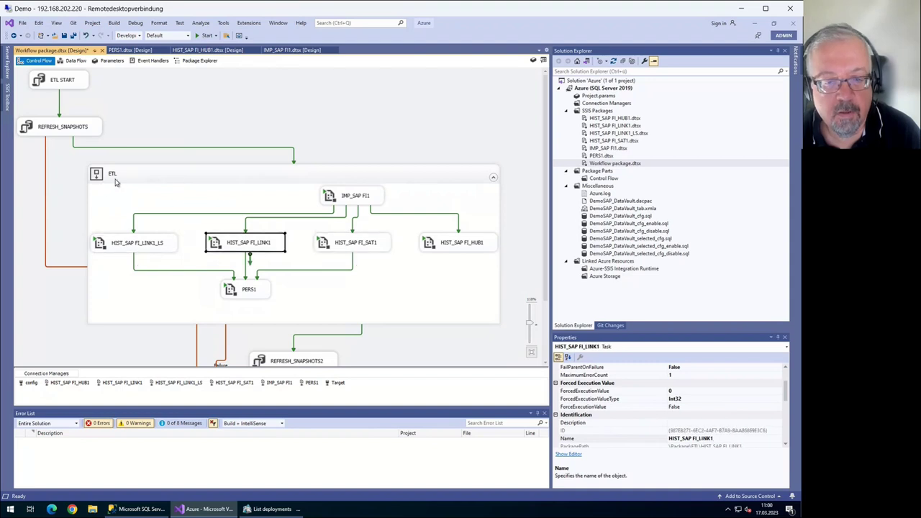
key(Tab)
key(Tab)
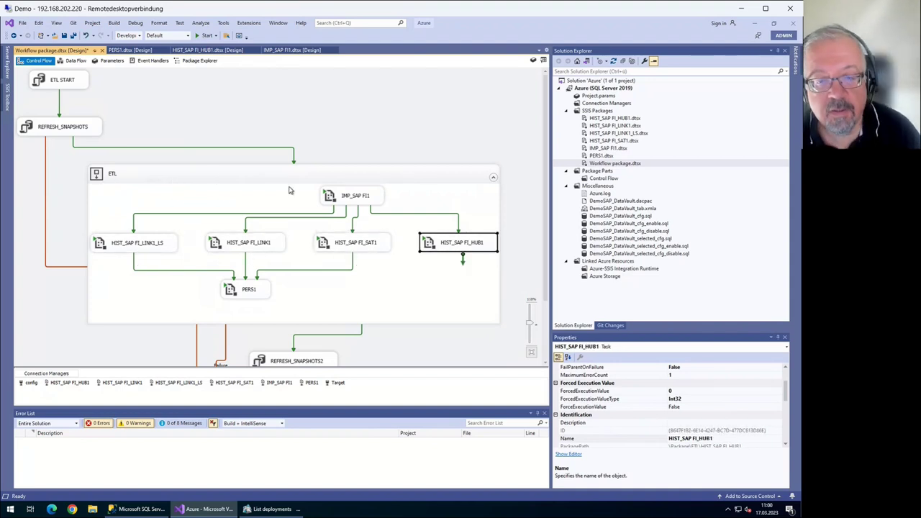
key(Tab)
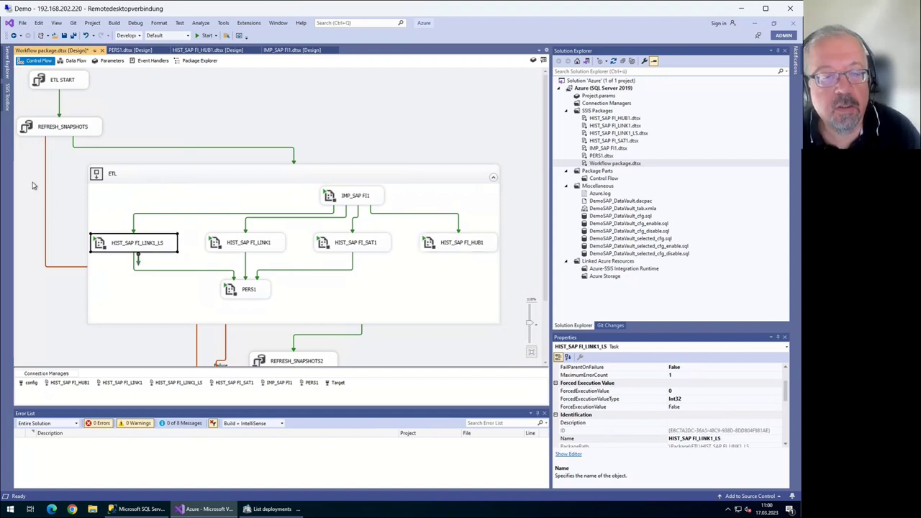
key(Tab)
key(Tab)
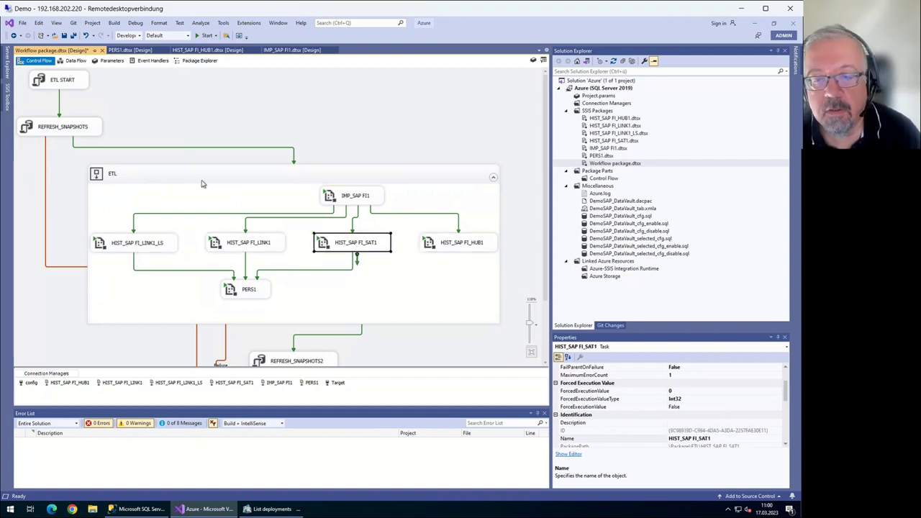
key(Tab)
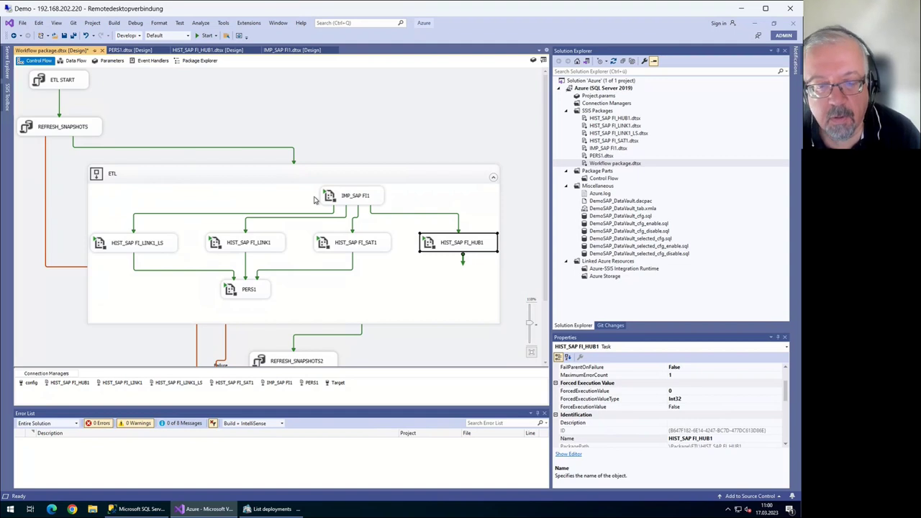
scroll(291, 210, down, 1)
key(Tab)
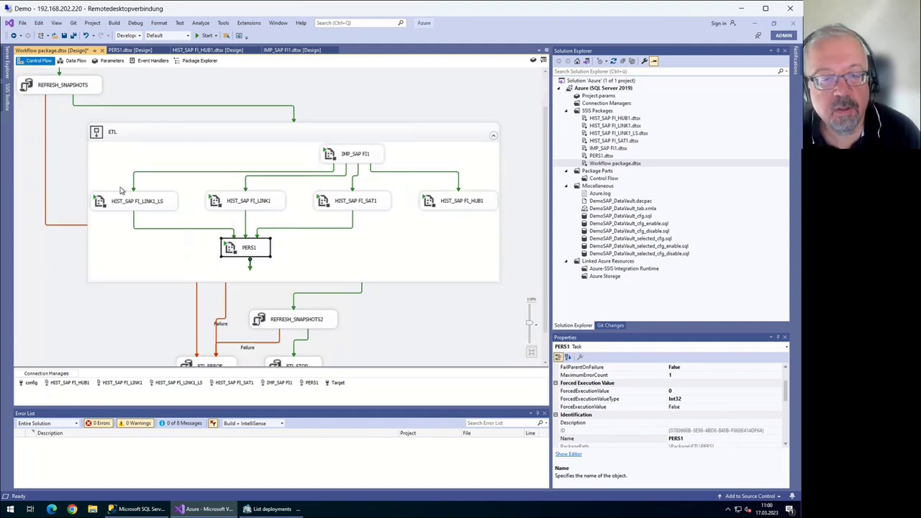
scroll(193, 206, down, 1)
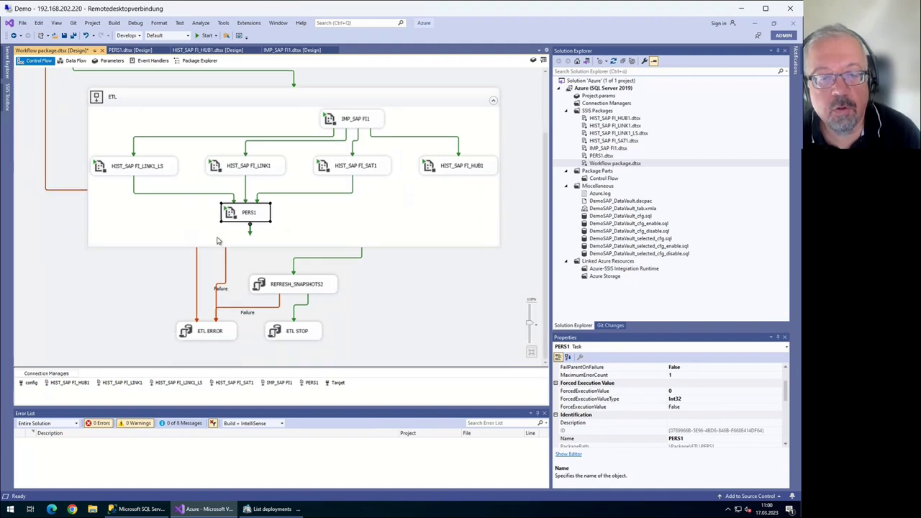
key(Tab)
key(Tab)
key(Tab)
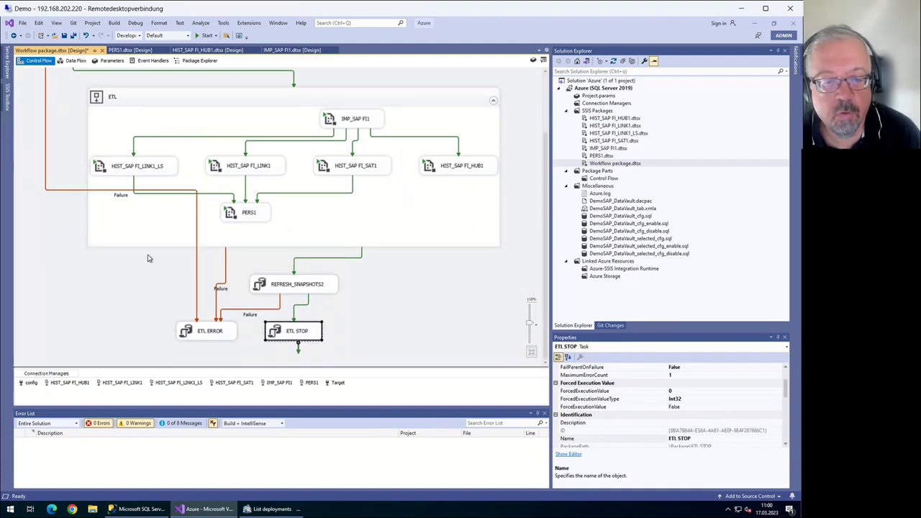